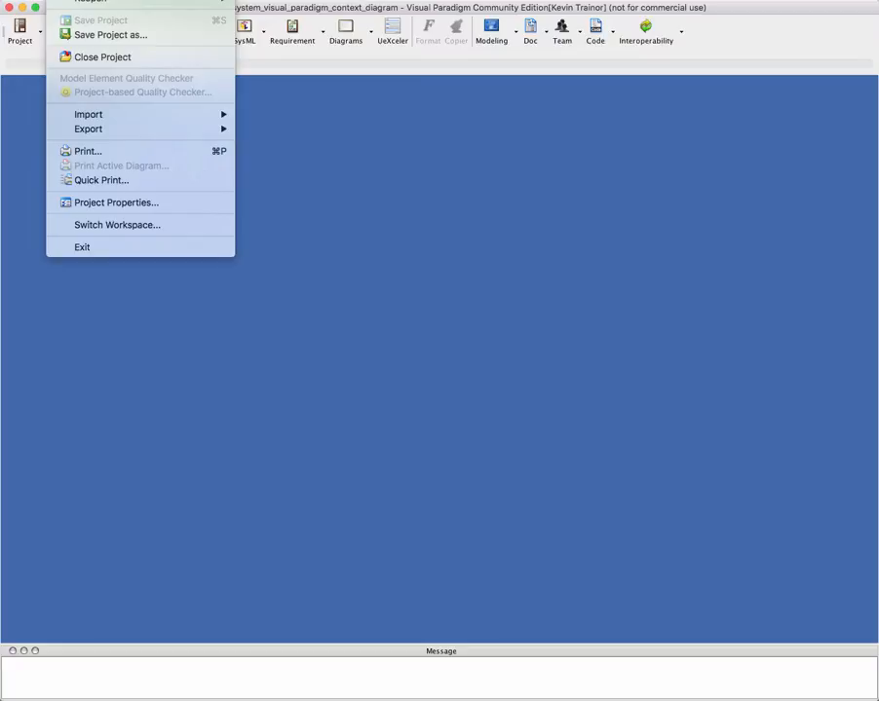
Create a new blank project named "student attendance use cases" with the UML data type set
{"action": "left_click", "coordinate": [89, 0]}
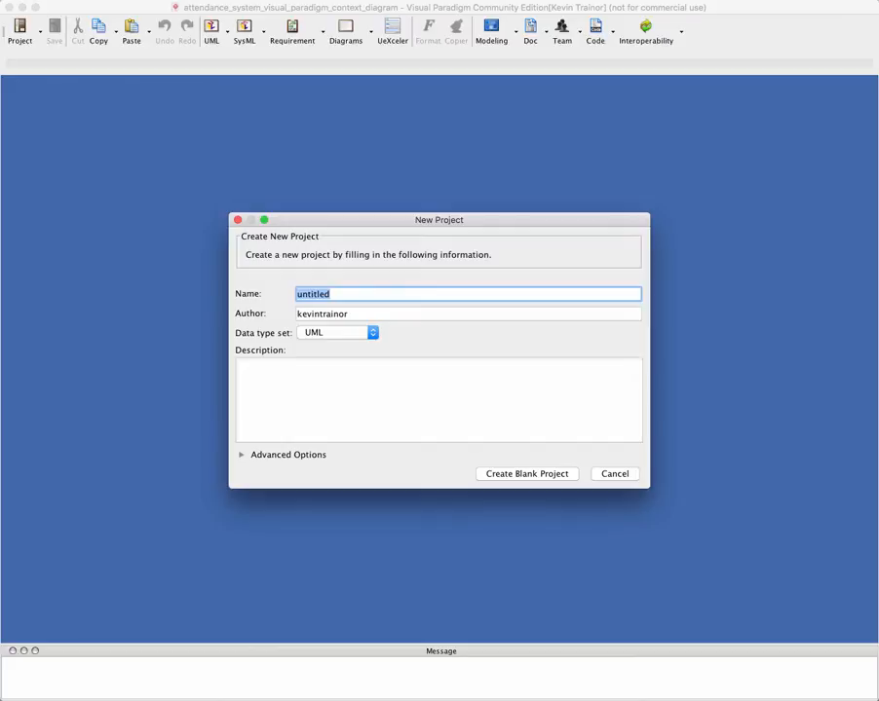
{"action": "type", "text": "student attendance "}
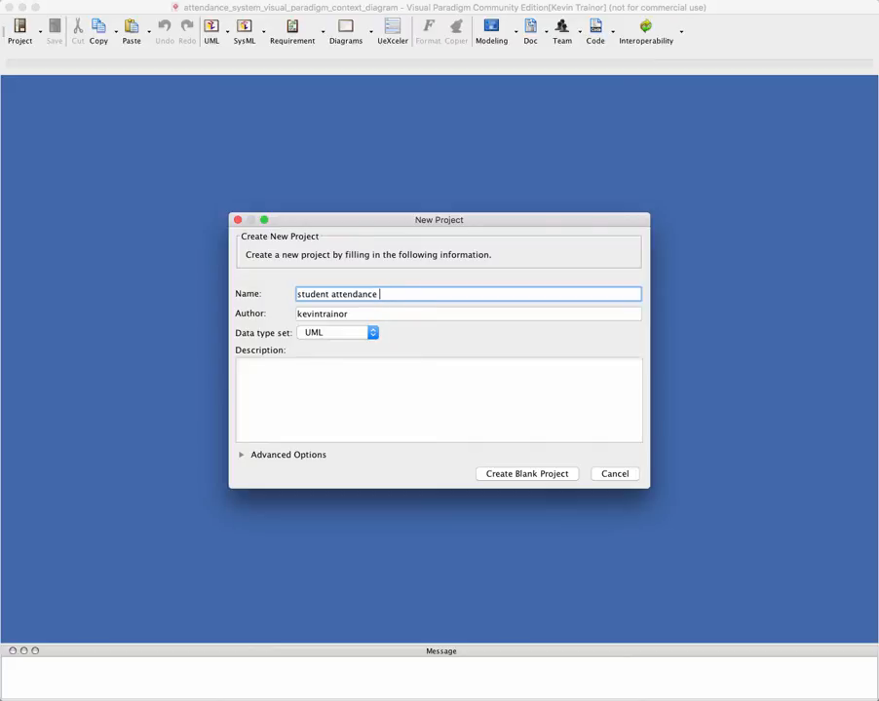
{"action": "type", "text": "use cae"}
{"action": "key", "text": "BackSpace"}
{"action": "type", "text": "ses"}
{"action": "left_click", "coordinate": [539, 476]}
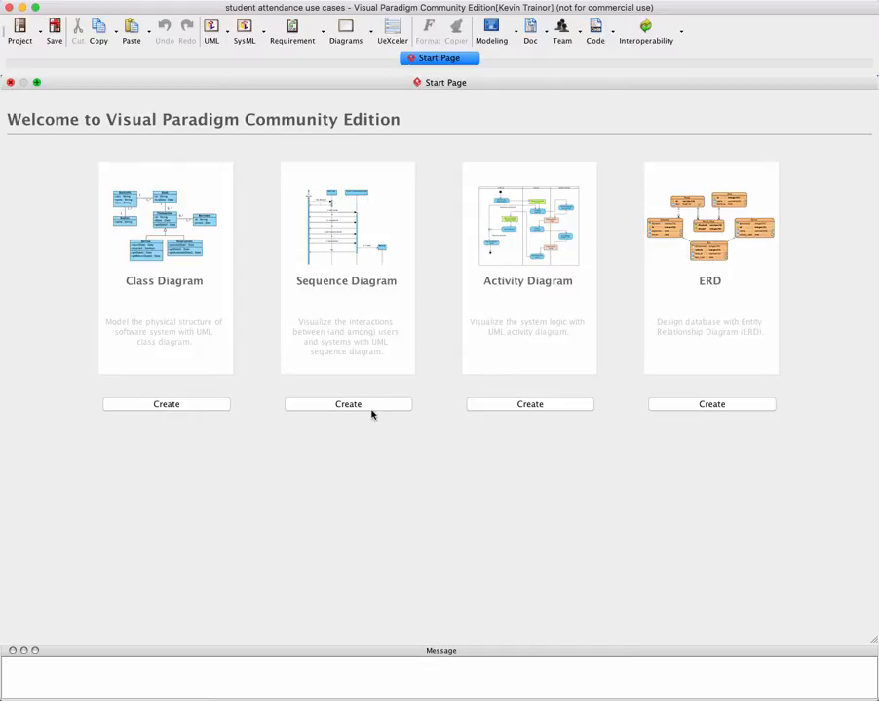
Create a UML use case diagram and name it "Student Attendance System"
{"action": "left_click", "coordinate": [227, 33]}
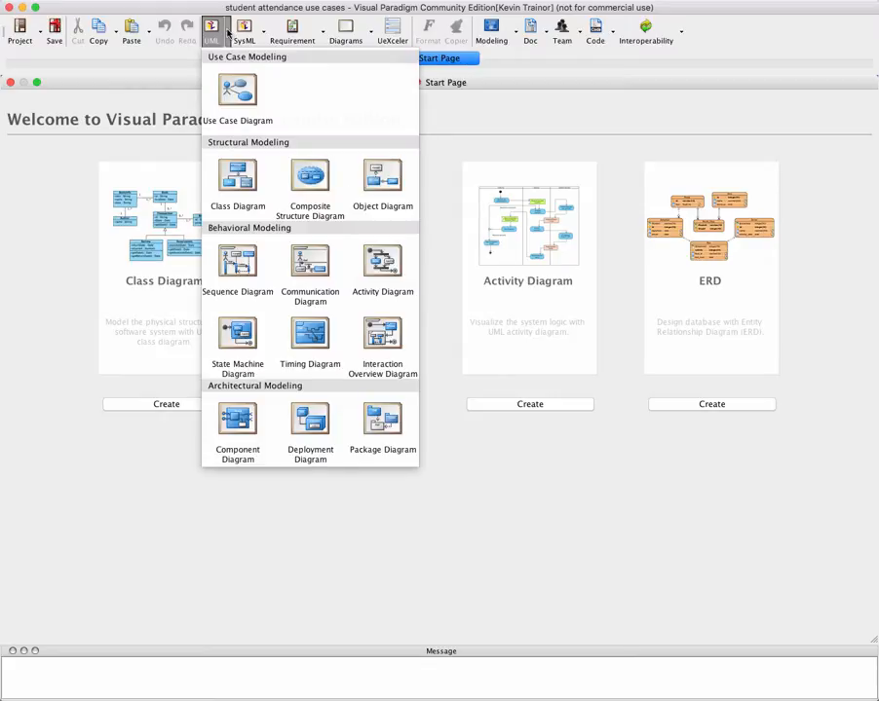
{"action": "left_click", "coordinate": [237, 97]}
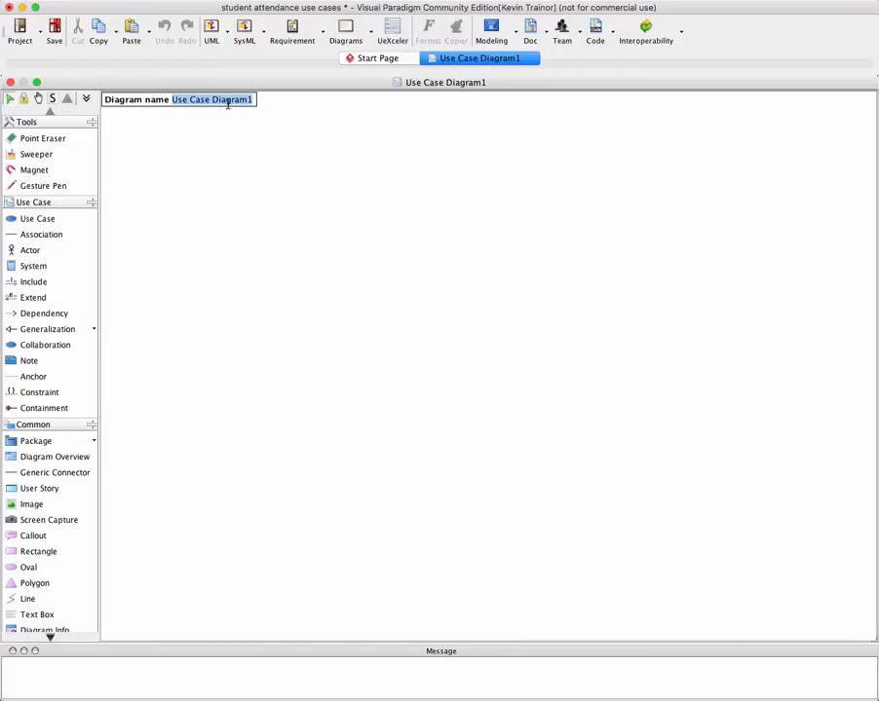
{"action": "type", "text": "S"}
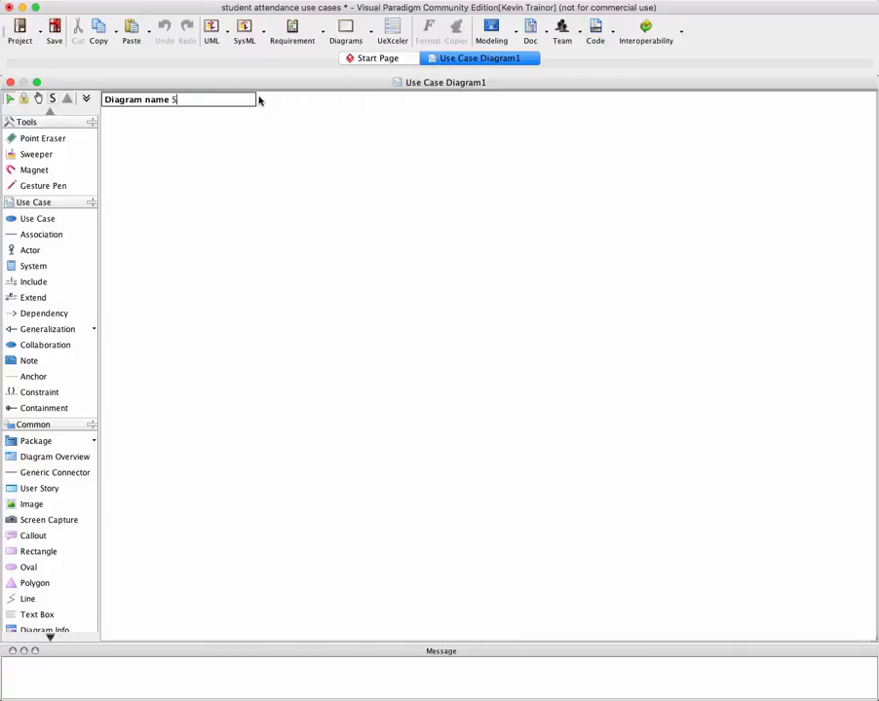
{"action": "type", "text": "tudent Attendance Syste"}
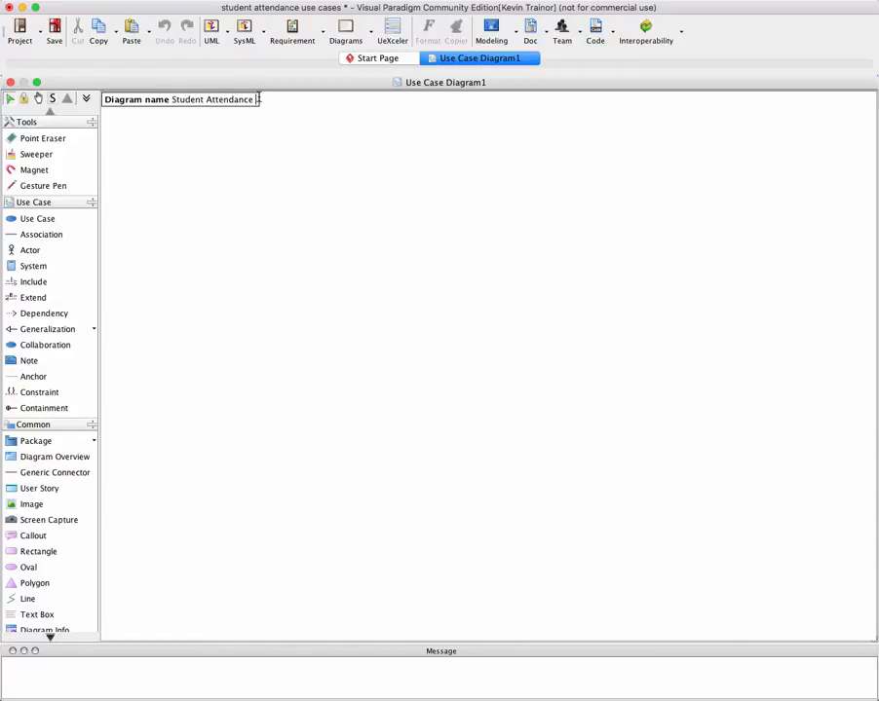
{"action": "type", "text": "m"}
{"action": "key", "text": "Return"}
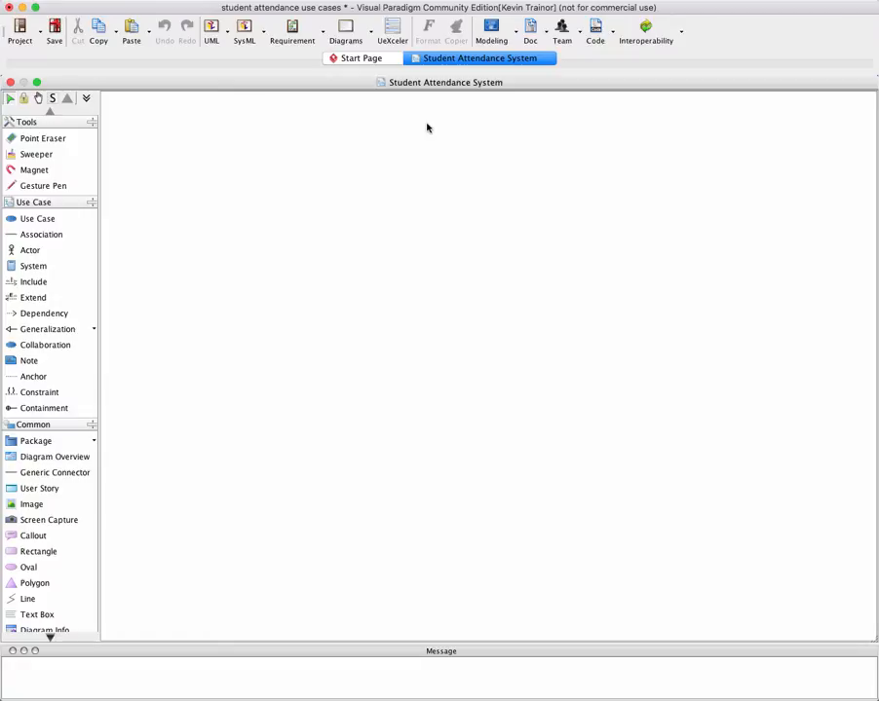
Draw a system boundary near the diagram's upper-left corner and enlarge it into a tall rectangle nearly filling the visible canvas height
{"action": "left_click", "coordinate": [24, 298]}
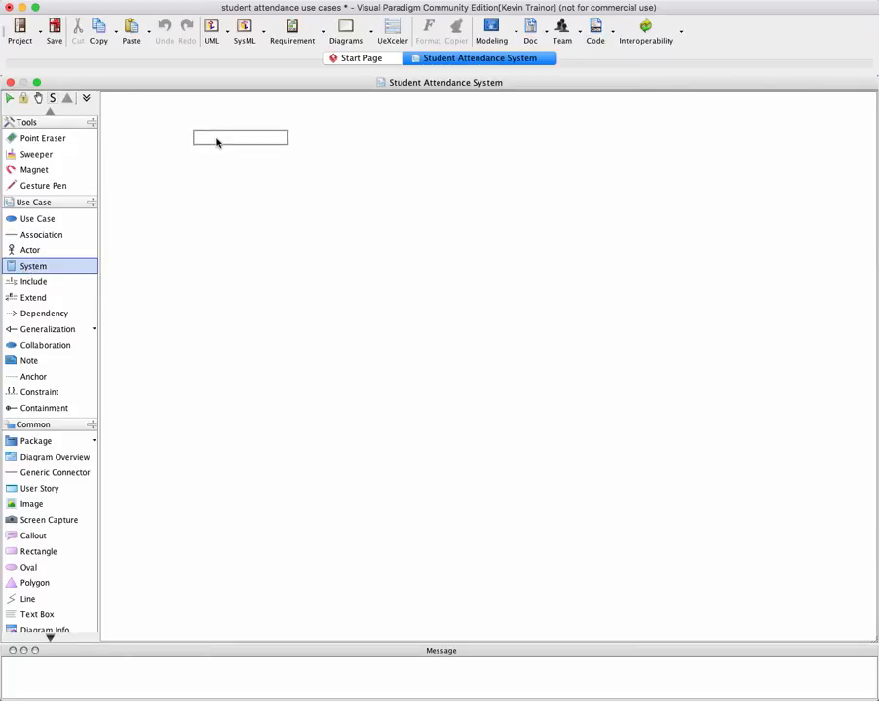
{"action": "left_click_drag", "start_coordinate": [217, 130], "coordinate": [351, 315]}
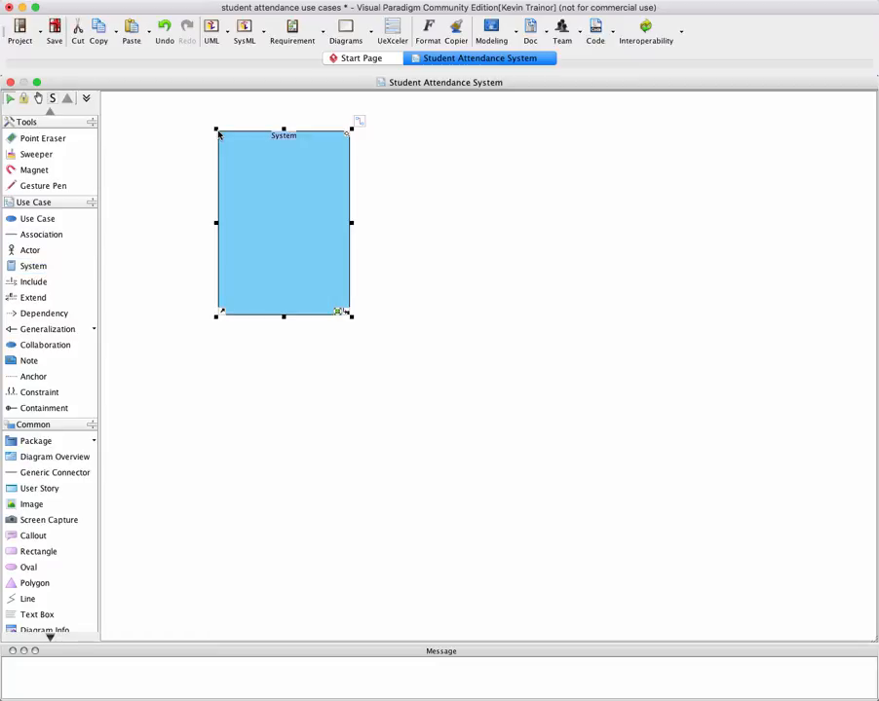
{"action": "left_click_drag", "start_coordinate": [236, 144], "coordinate": [207, 125]}
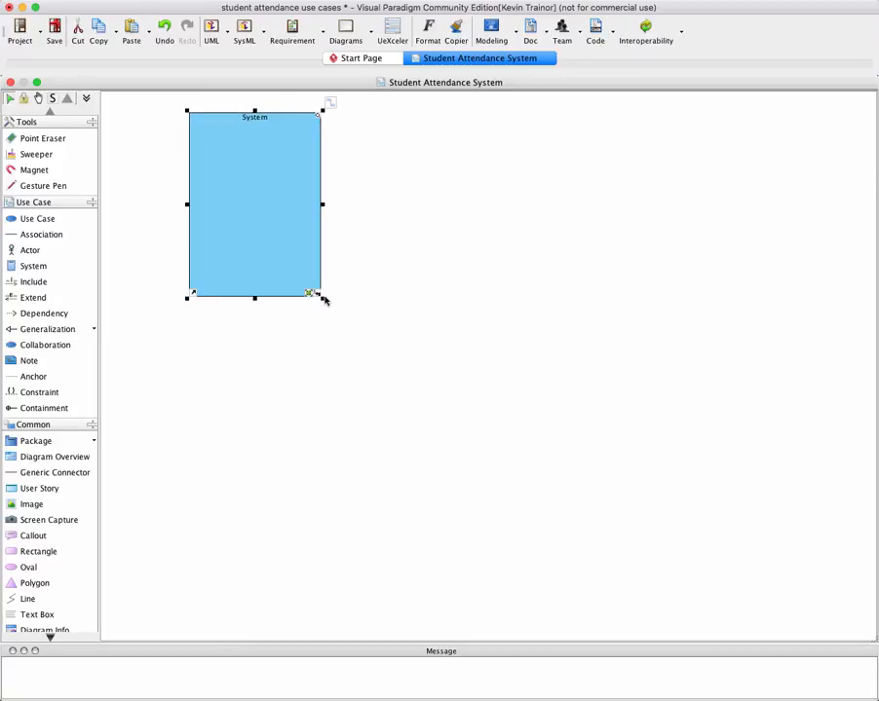
{"action": "left_click_drag", "start_coordinate": [322, 300], "coordinate": [405, 616]}
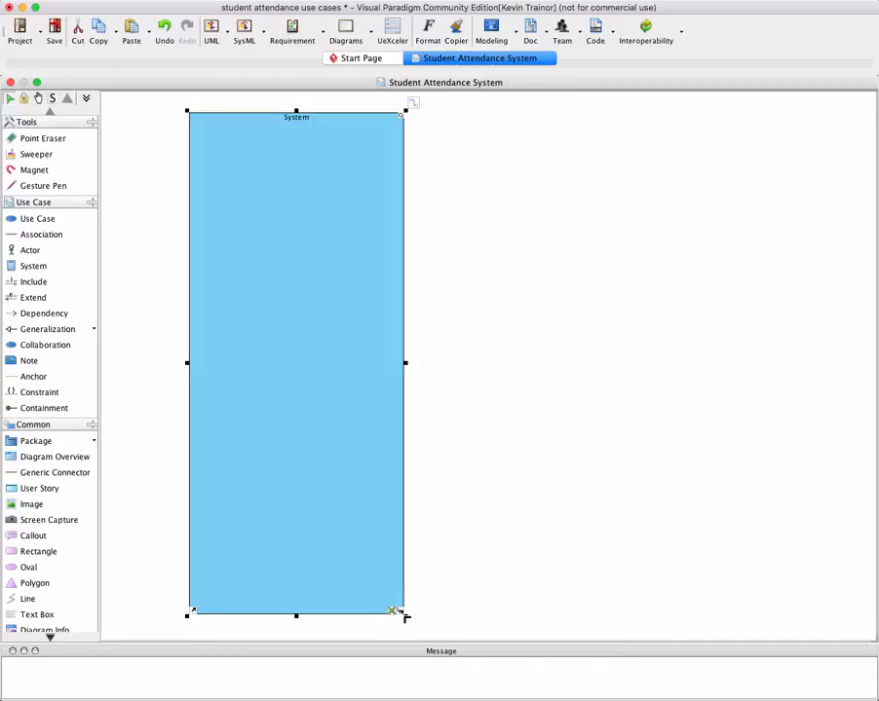
{"action": "left_click", "coordinate": [490, 562]}
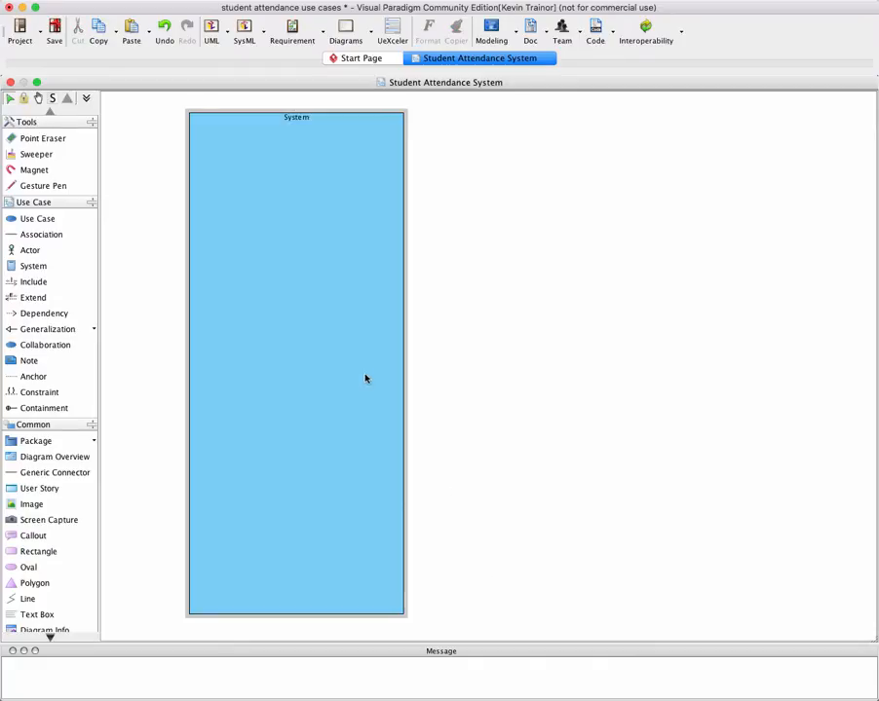
{"action": "left_click", "coordinate": [282, 257]}
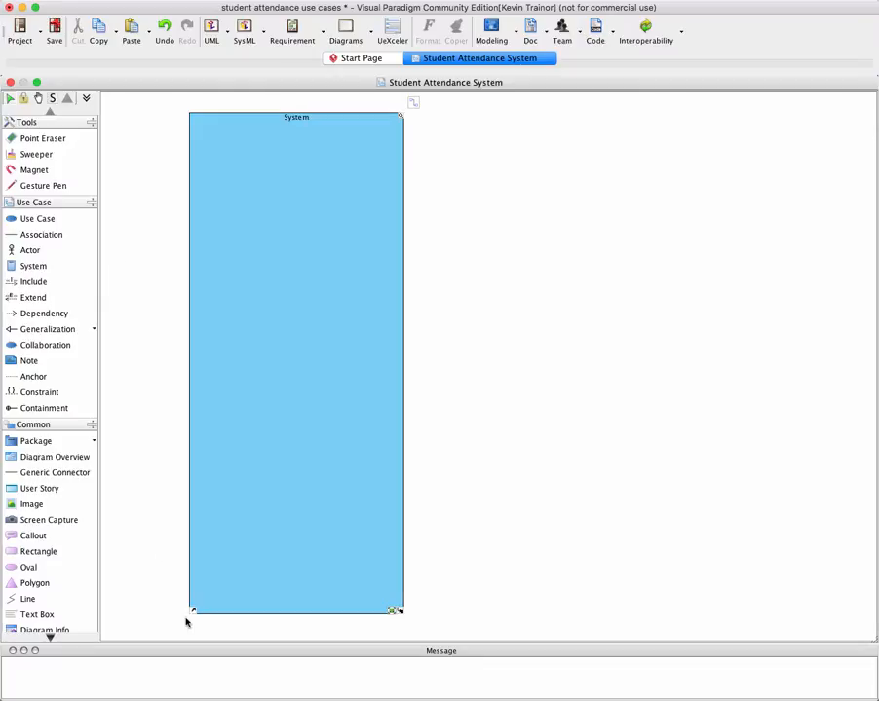
Add a second system boundary below the first, match its side edges to the first, and stretch it taller
{"action": "left_click", "coordinate": [50, 315]}
{"action": "left_click", "coordinate": [34, 266]}
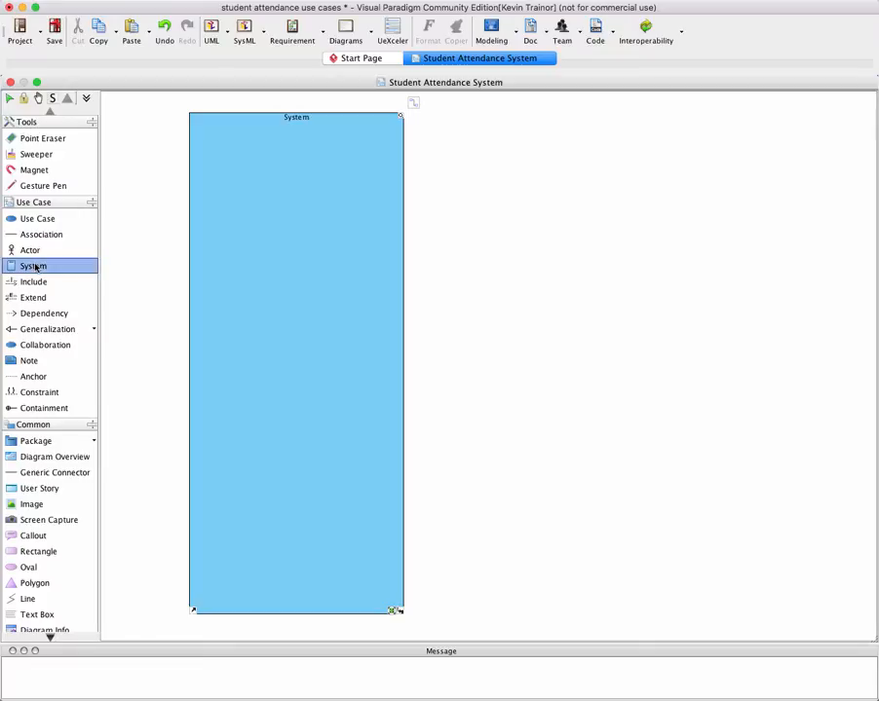
{"action": "left_click_drag", "start_coordinate": [206, 524], "coordinate": [220, 581]}
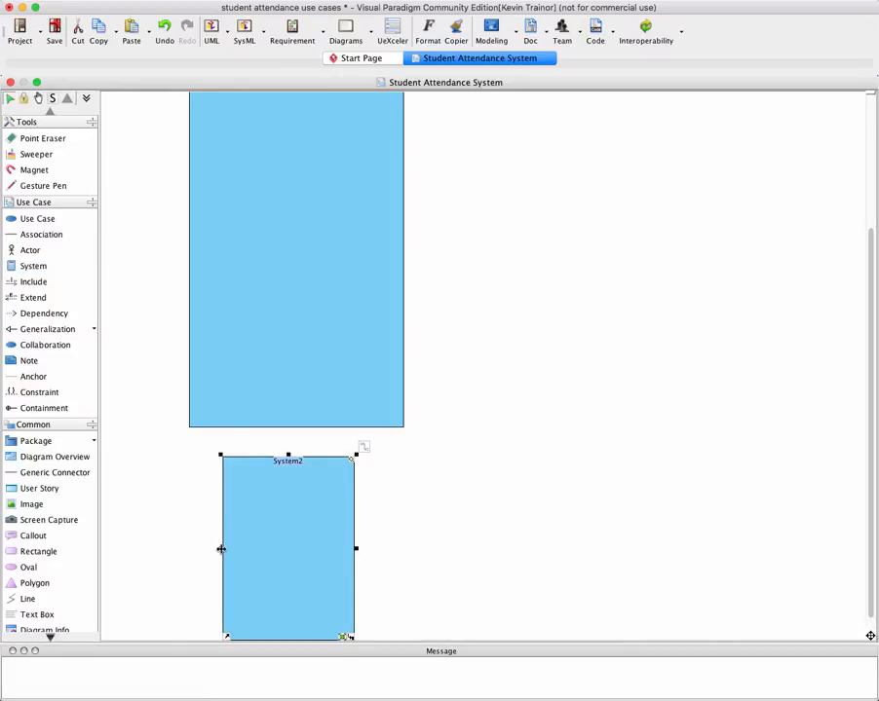
{"action": "left_click_drag", "start_coordinate": [221, 552], "coordinate": [188, 548]}
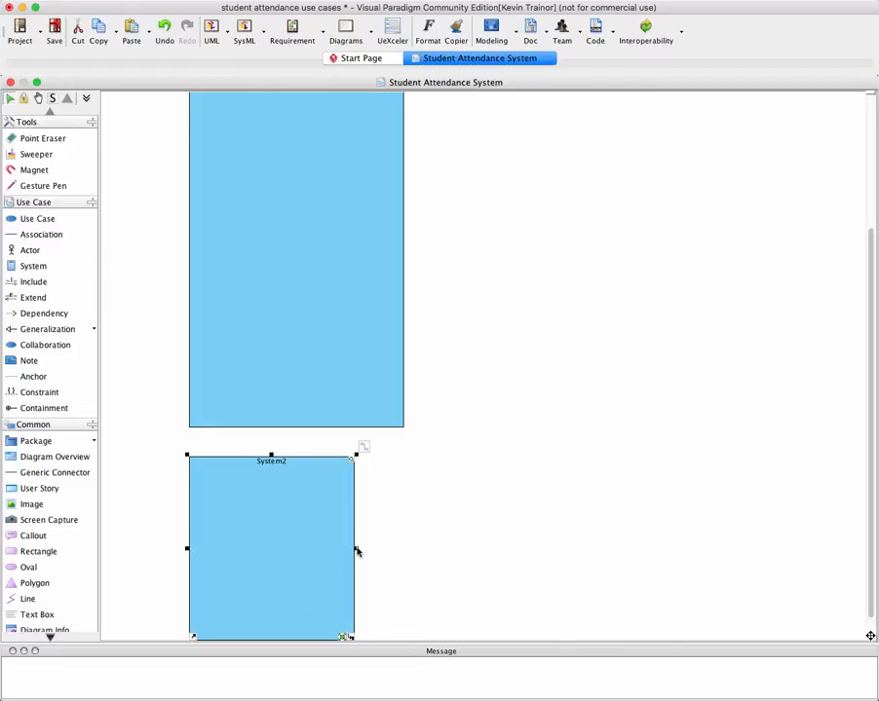
{"action": "left_click_drag", "start_coordinate": [357, 553], "coordinate": [406, 555]}
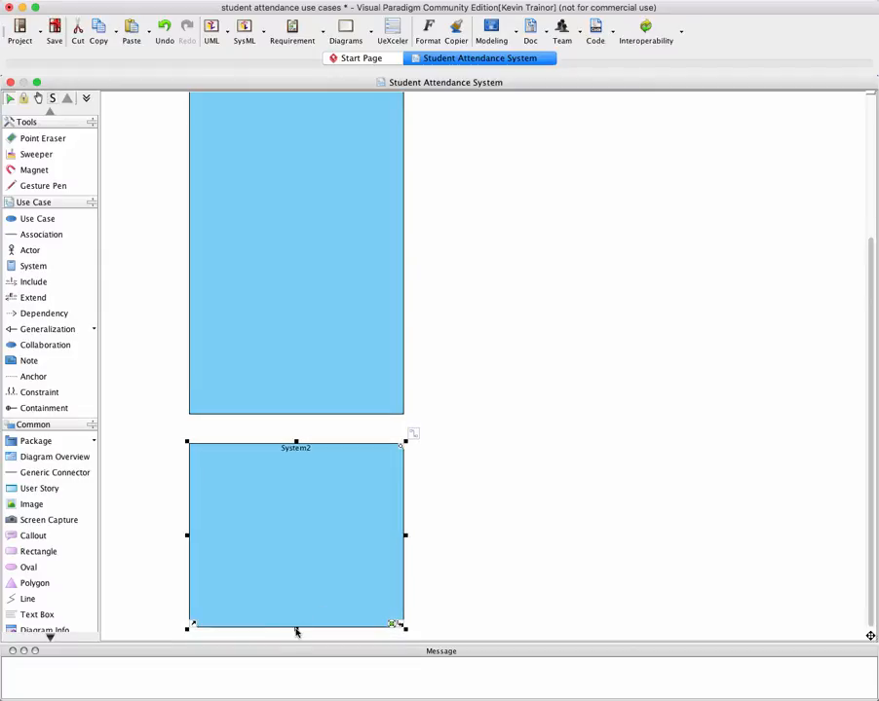
{"action": "left_click_drag", "start_coordinate": [296, 629], "coordinate": [318, 577]}
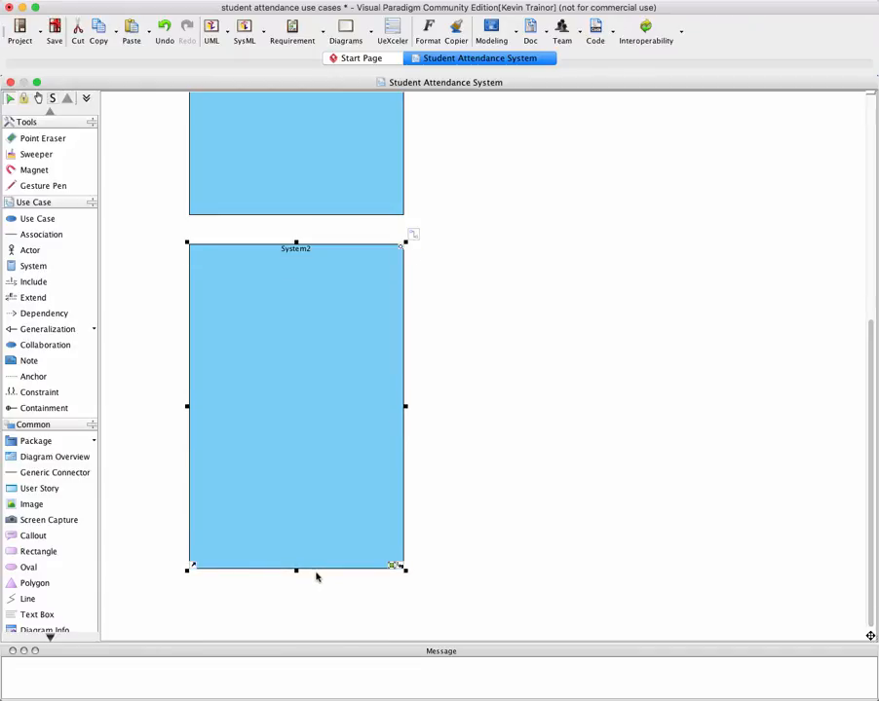
Shorten the first system boundary from its lower edge and move the second boundary up beneath it
{"action": "scroll", "coordinate": [313, 573], "scroll_direction": "up", "scroll_amount": 4}
{"action": "scroll", "coordinate": [309, 565], "scroll_direction": "up", "scroll_amount": 13}
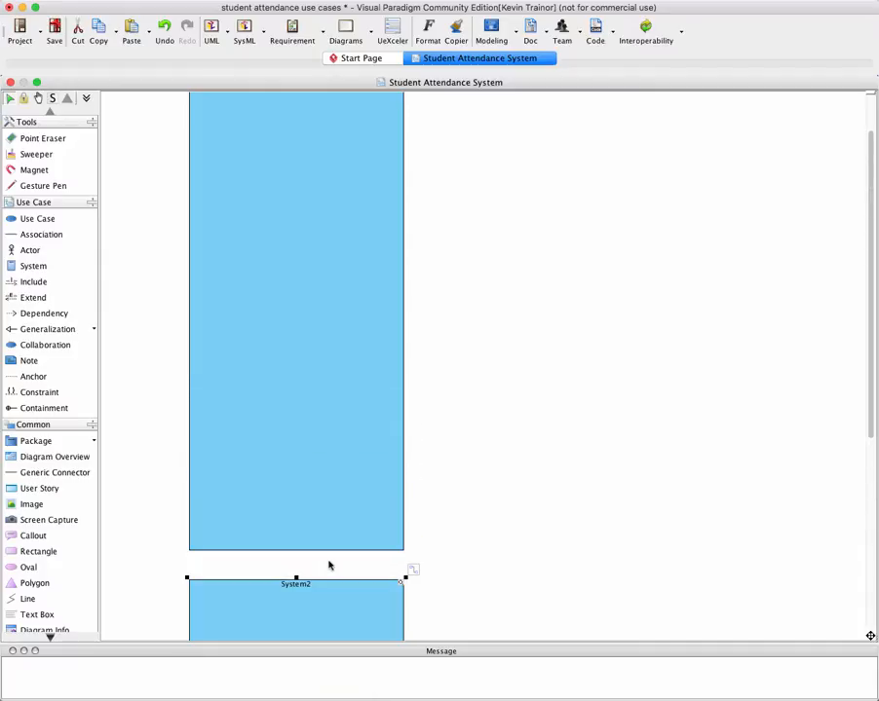
{"action": "scroll", "coordinate": [311, 576], "scroll_direction": "up", "scroll_amount": 3}
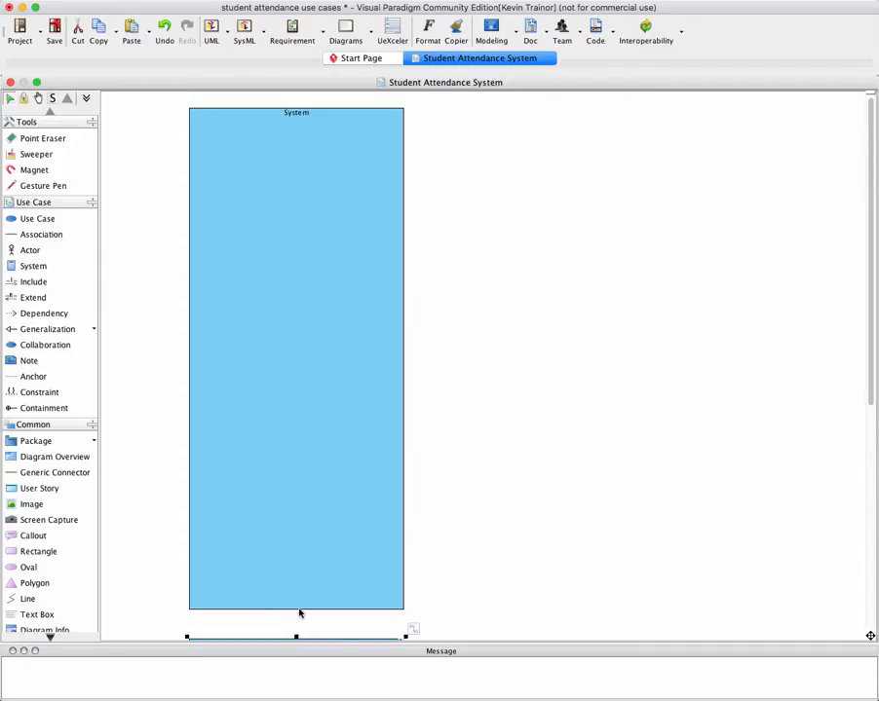
{"action": "left_click", "coordinate": [294, 613]}
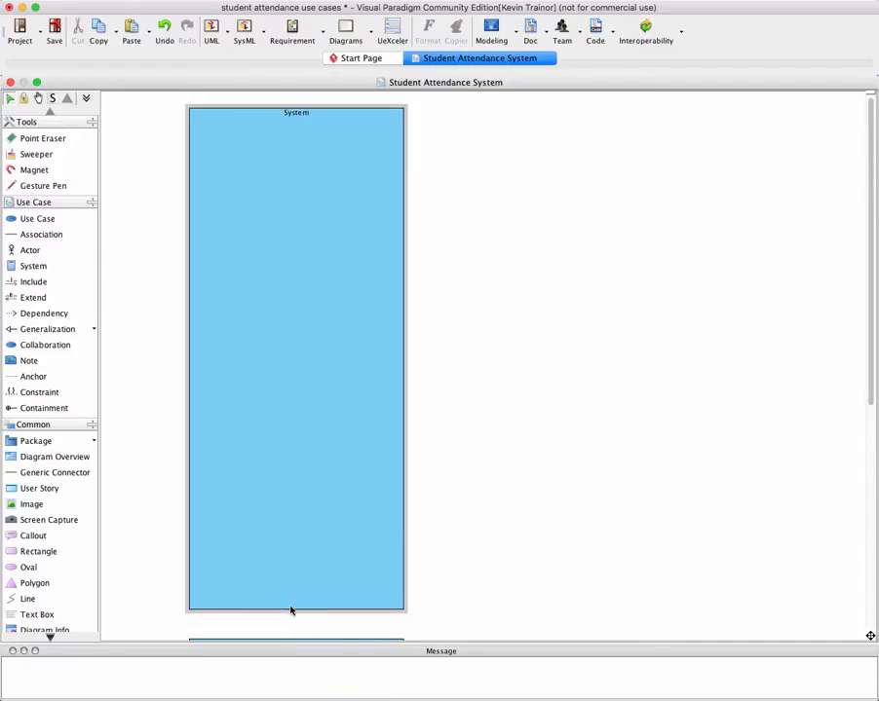
{"action": "left_click", "coordinate": [291, 609]}
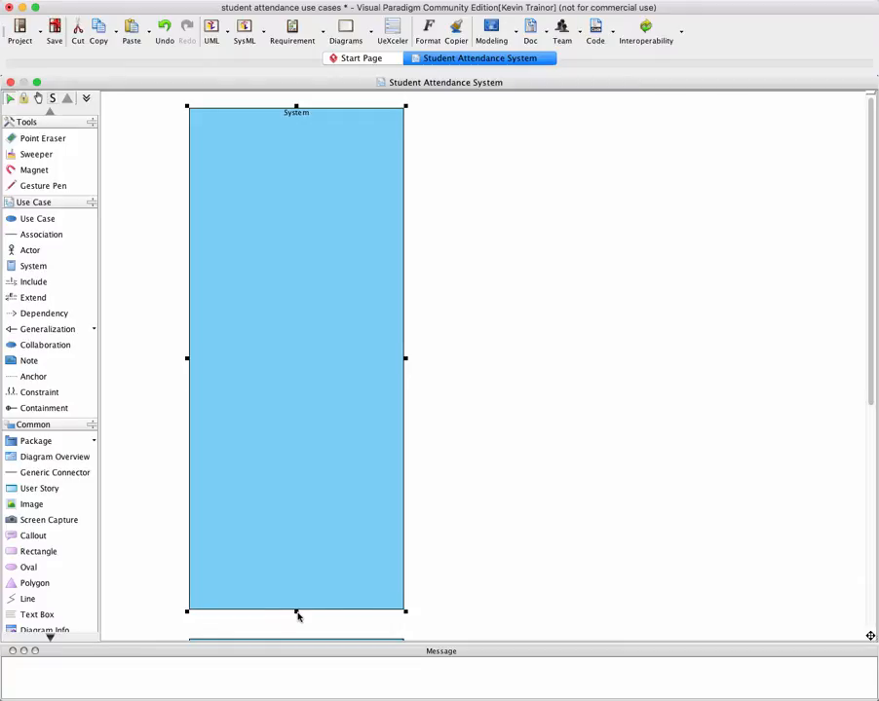
{"action": "left_click_drag", "start_coordinate": [298, 614], "coordinate": [319, 476]}
{"action": "scroll", "coordinate": [307, 563], "scroll_direction": "down", "scroll_amount": 5}
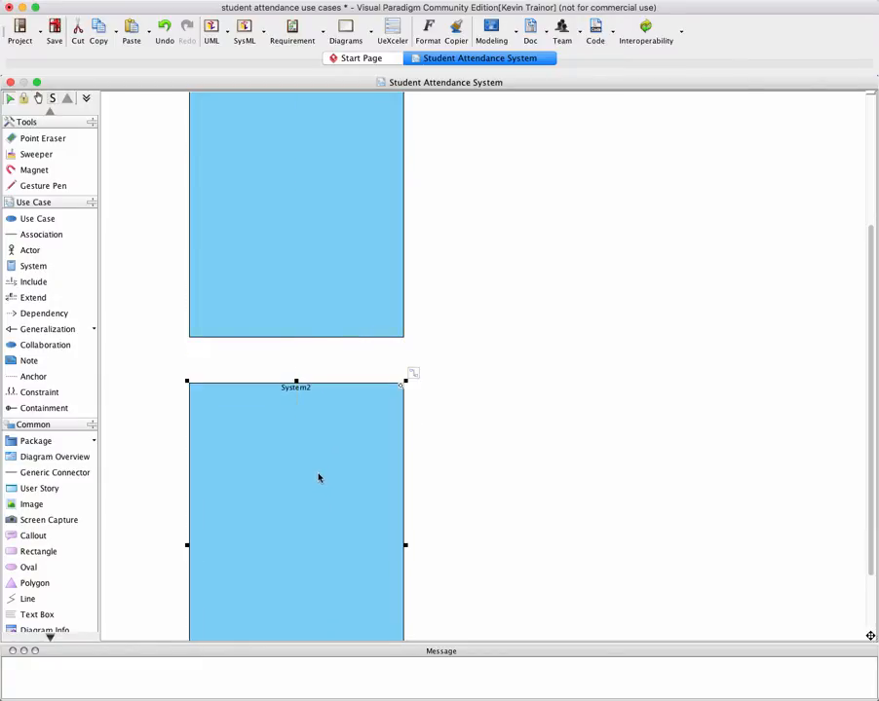
{"action": "scroll", "coordinate": [327, 492], "scroll_direction": "down", "scroll_amount": 2}
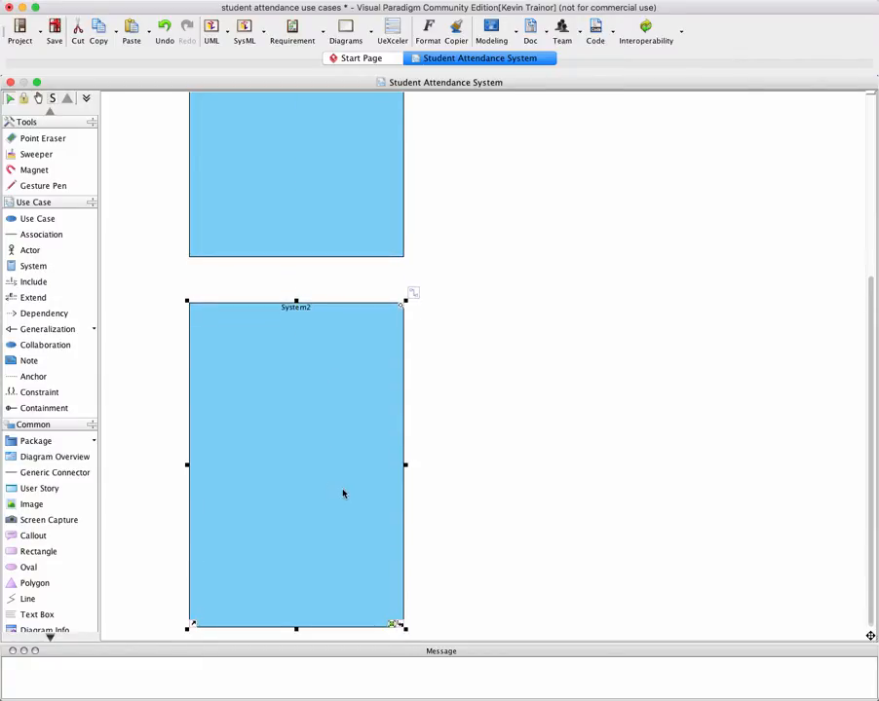
Reduce the first system boundary's height further and shift the second boundary up to keep a small gap between them
{"action": "scroll", "coordinate": [341, 492], "scroll_direction": "up", "scroll_amount": 7}
{"action": "left_click", "coordinate": [366, 495]}
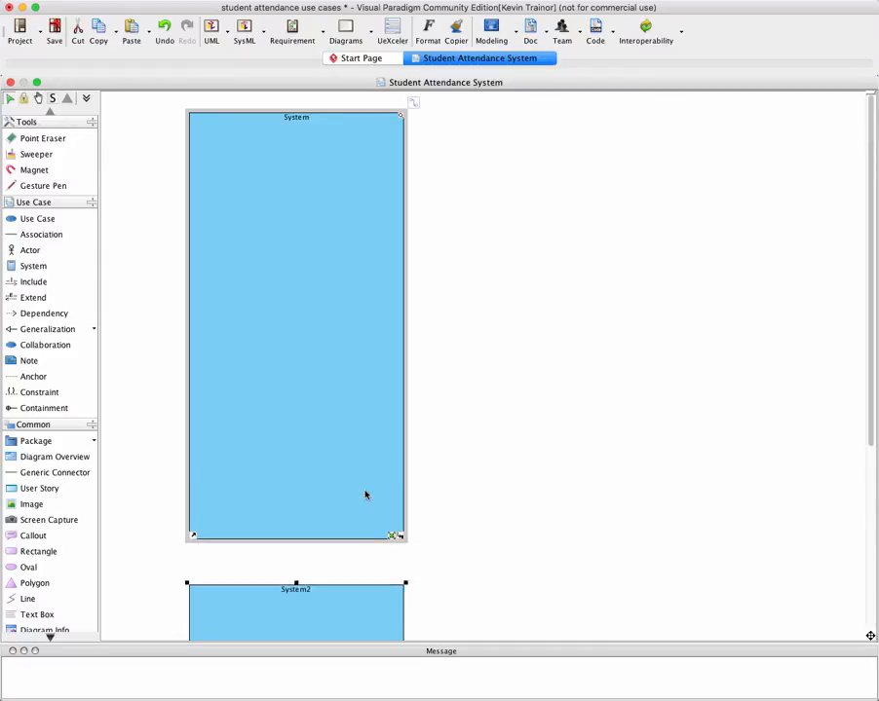
{"action": "scroll", "coordinate": [378, 563], "scroll_direction": "down", "scroll_amount": 3}
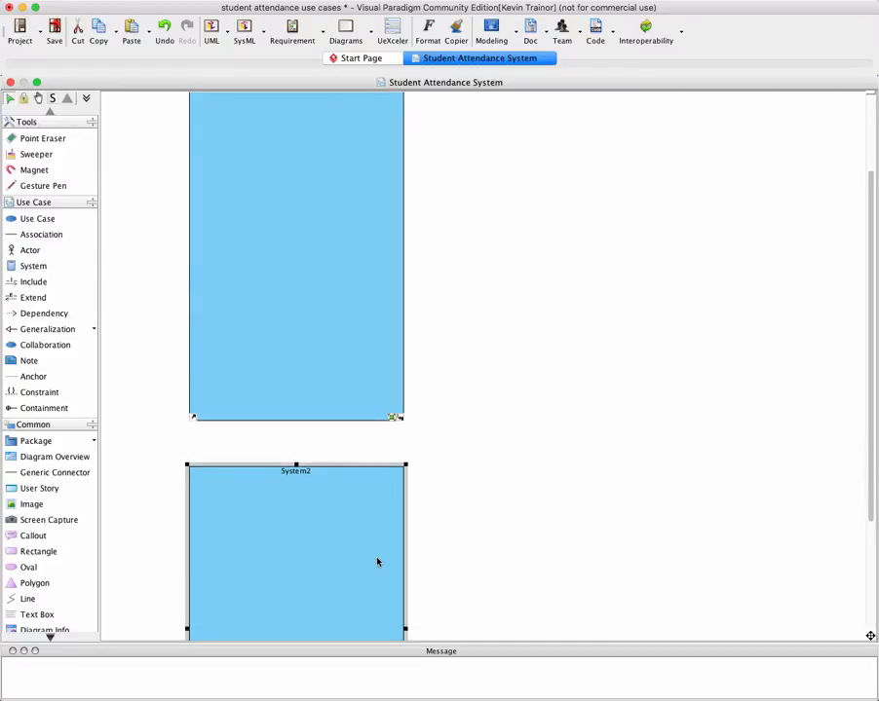
{"action": "left_click", "coordinate": [378, 563]}
{"action": "scroll", "coordinate": [361, 560], "scroll_direction": "up", "scroll_amount": 3}
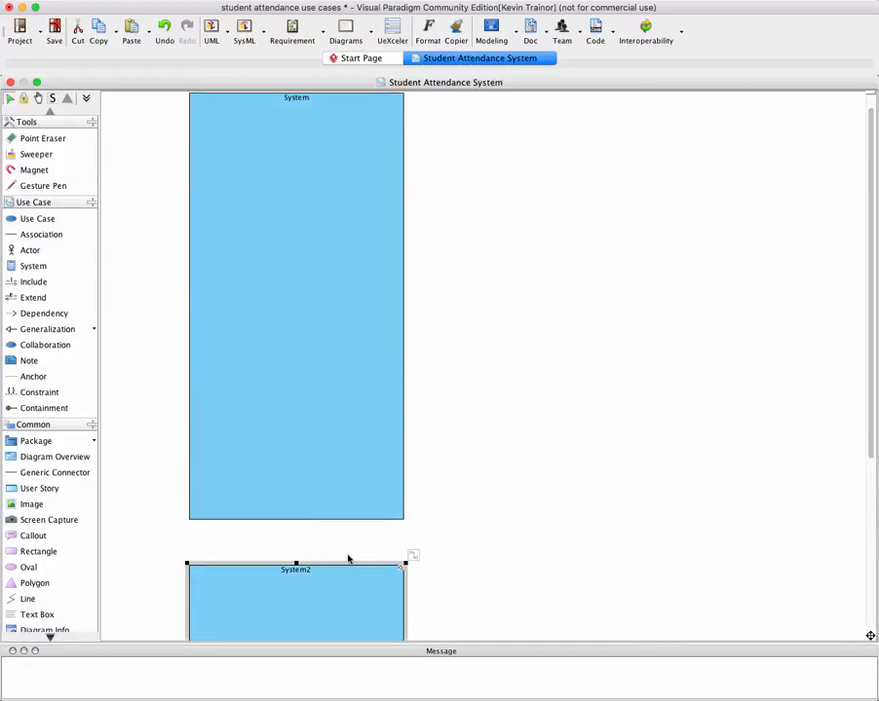
{"action": "left_click", "coordinate": [298, 524]}
{"action": "left_click", "coordinate": [295, 513]}
{"action": "left_click_drag", "start_coordinate": [296, 523], "coordinate": [295, 479]}
{"action": "left_click_drag", "start_coordinate": [335, 603], "coordinate": [332, 563]}
{"action": "scroll", "coordinate": [332, 563], "scroll_direction": "down", "scroll_amount": 5}
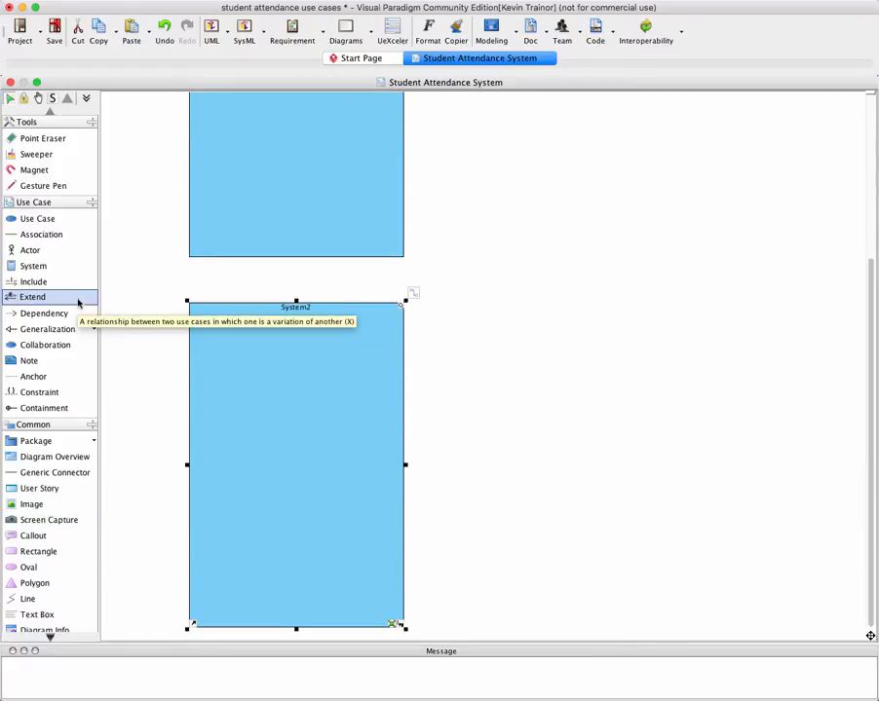
Add a third system boundary below the second one
{"action": "left_click", "coordinate": [34, 271]}
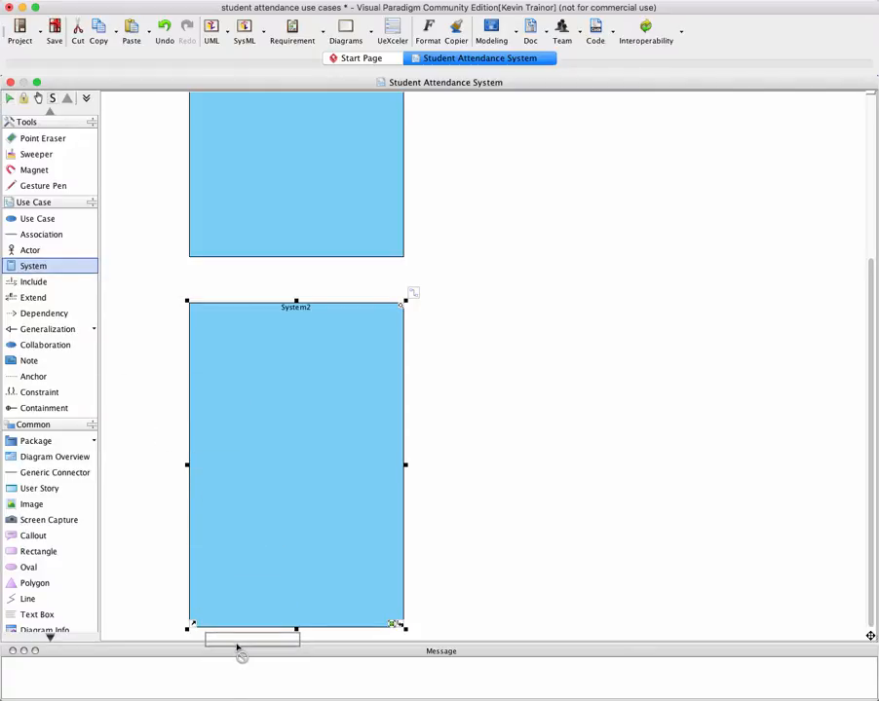
{"action": "left_click_drag", "start_coordinate": [235, 644], "coordinate": [234, 644]}
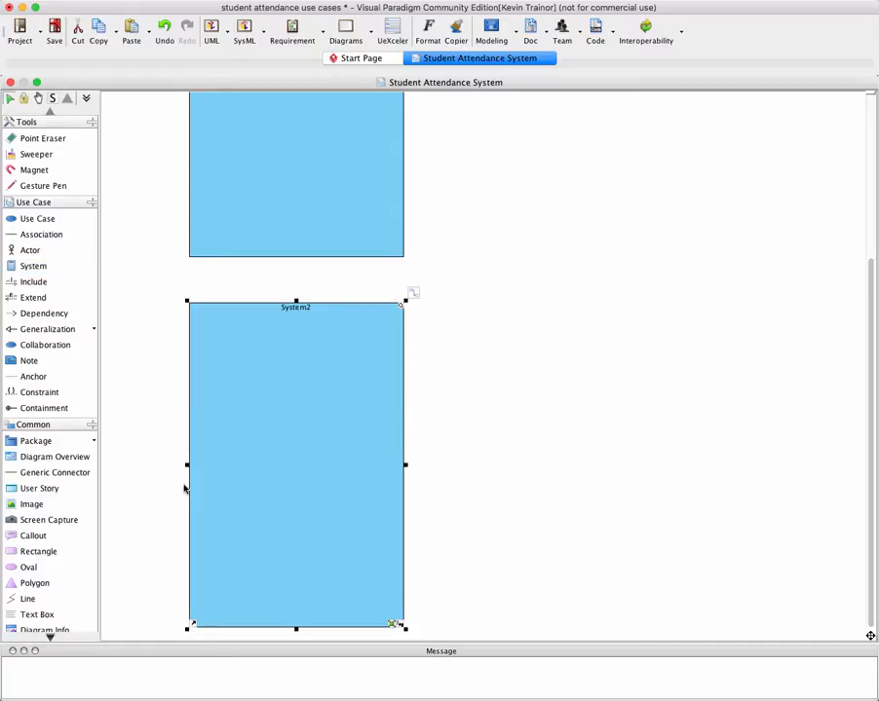
{"action": "left_click", "coordinate": [36, 269]}
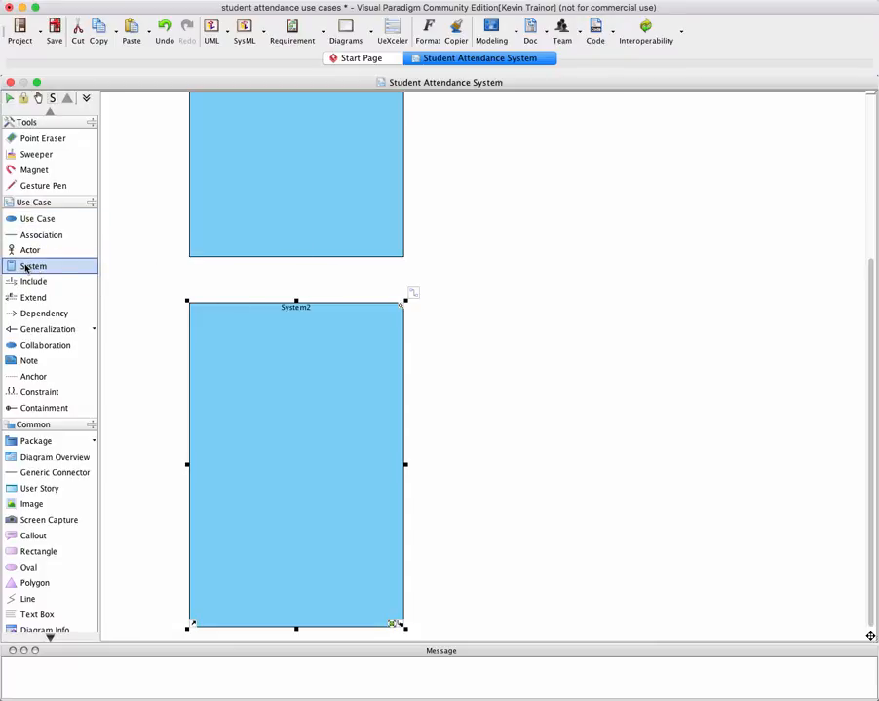
{"action": "left_click_drag", "start_coordinate": [212, 631], "coordinate": [210, 621]}
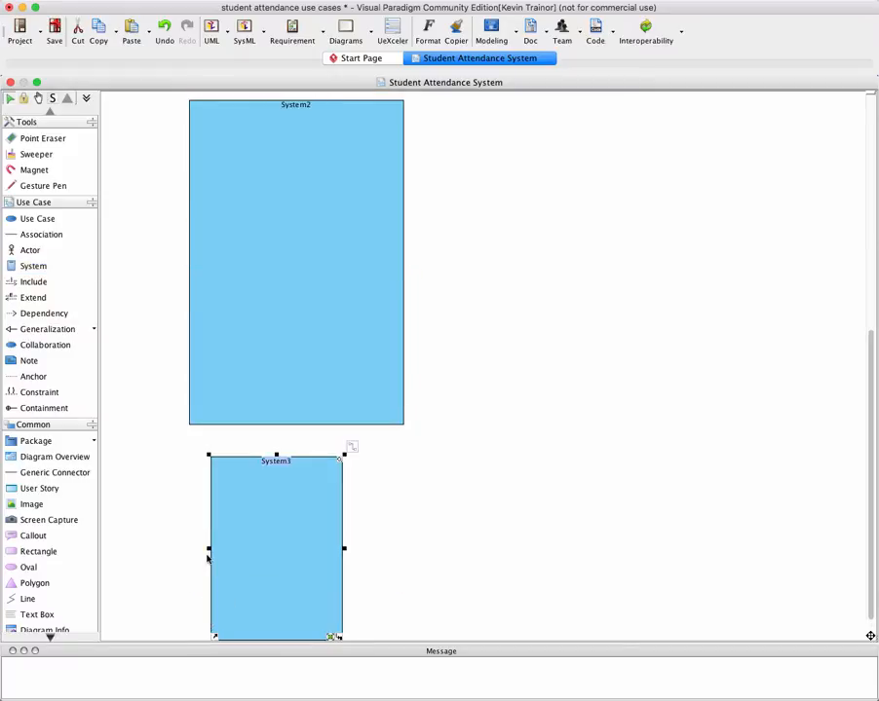
Match the third system boundary's side edges to the boundary above it and stretch it taller from its lower edge
{"action": "left_click_drag", "start_coordinate": [208, 551], "coordinate": [187, 548]}
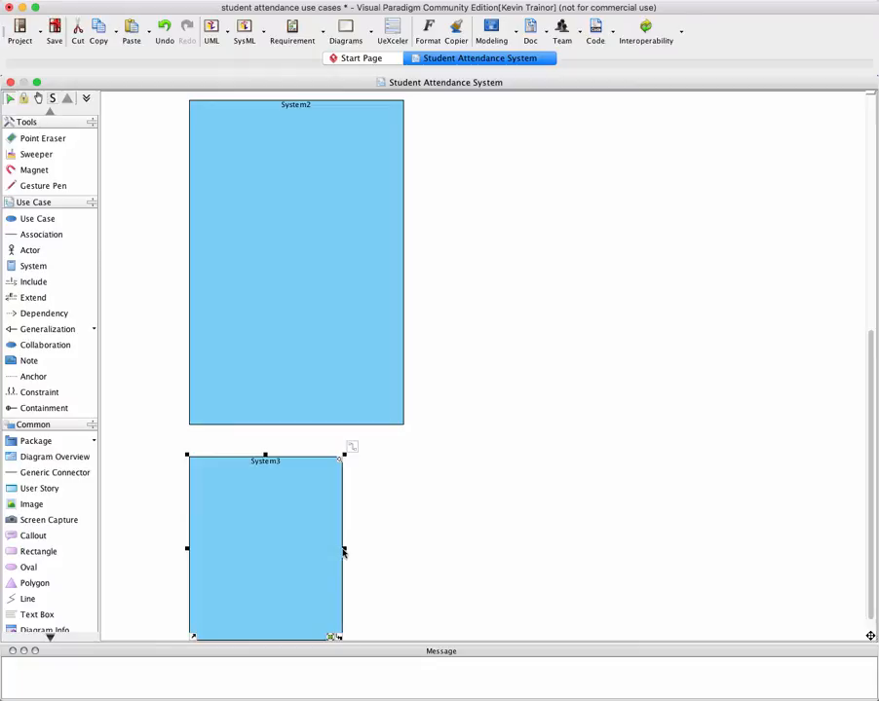
{"action": "left_click_drag", "start_coordinate": [343, 549], "coordinate": [405, 555]}
{"action": "scroll", "coordinate": [403, 556], "scroll_direction": "down", "scroll_amount": 1}
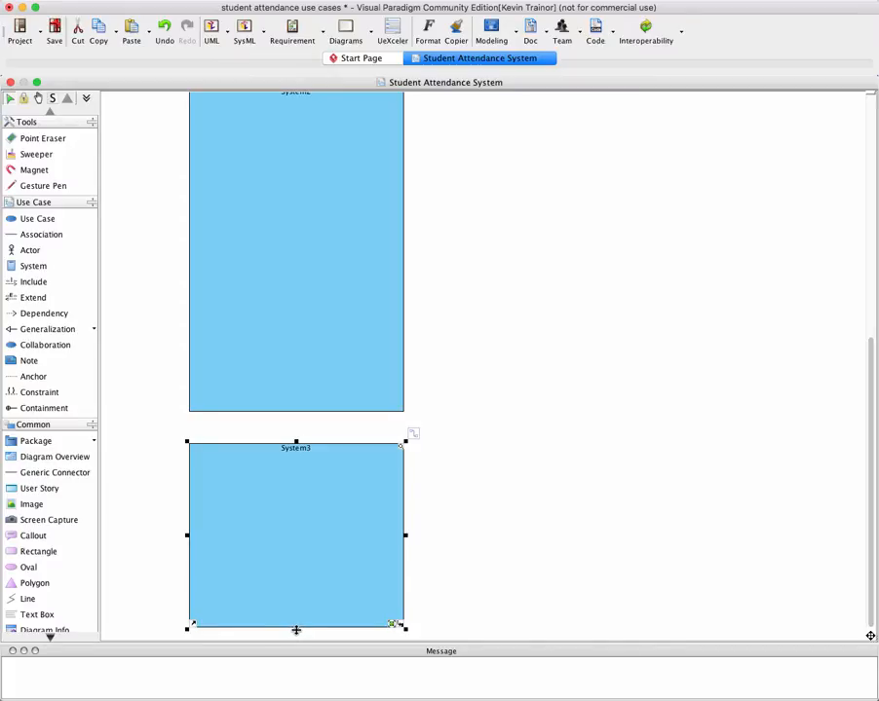
{"action": "left_click_drag", "start_coordinate": [297, 633], "coordinate": [298, 605]}
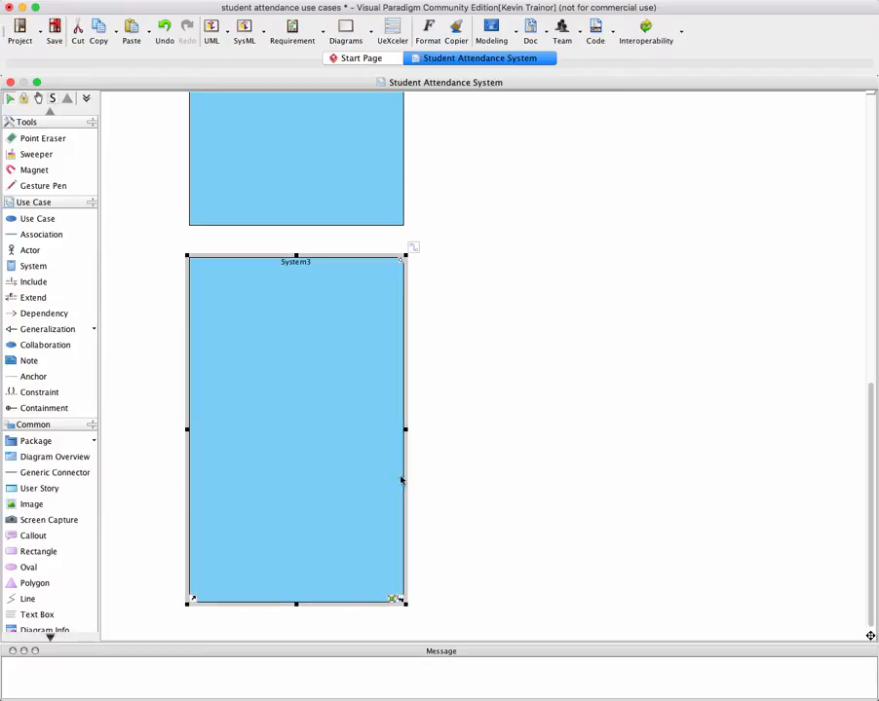
Rename the first system boundary "Student-Facing Use Cases"
{"action": "scroll", "coordinate": [463, 444], "scroll_direction": "up", "scroll_amount": 10}
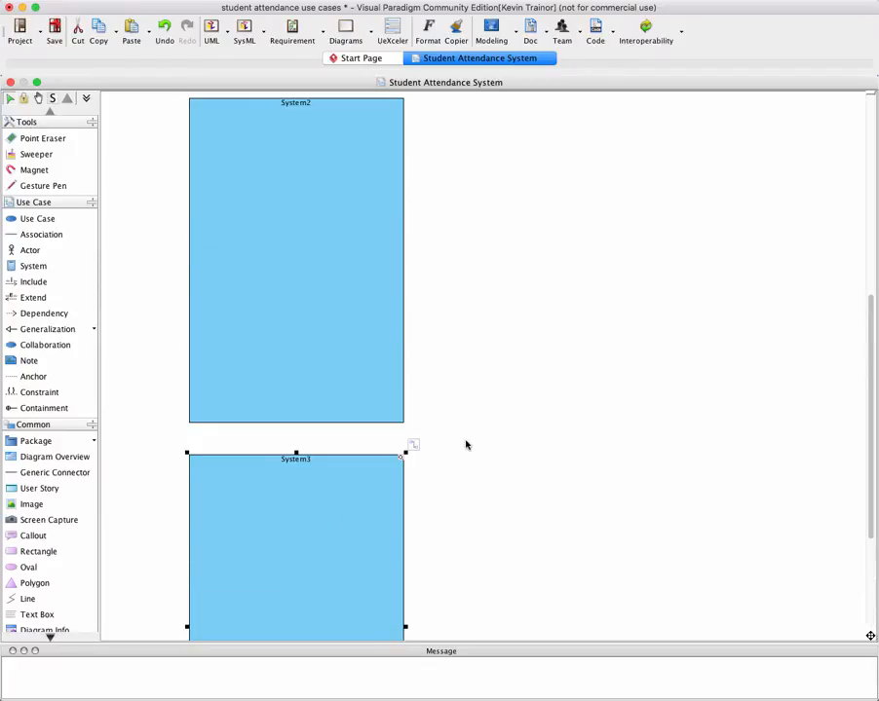
{"action": "scroll", "coordinate": [468, 448], "scroll_direction": "up", "scroll_amount": 6}
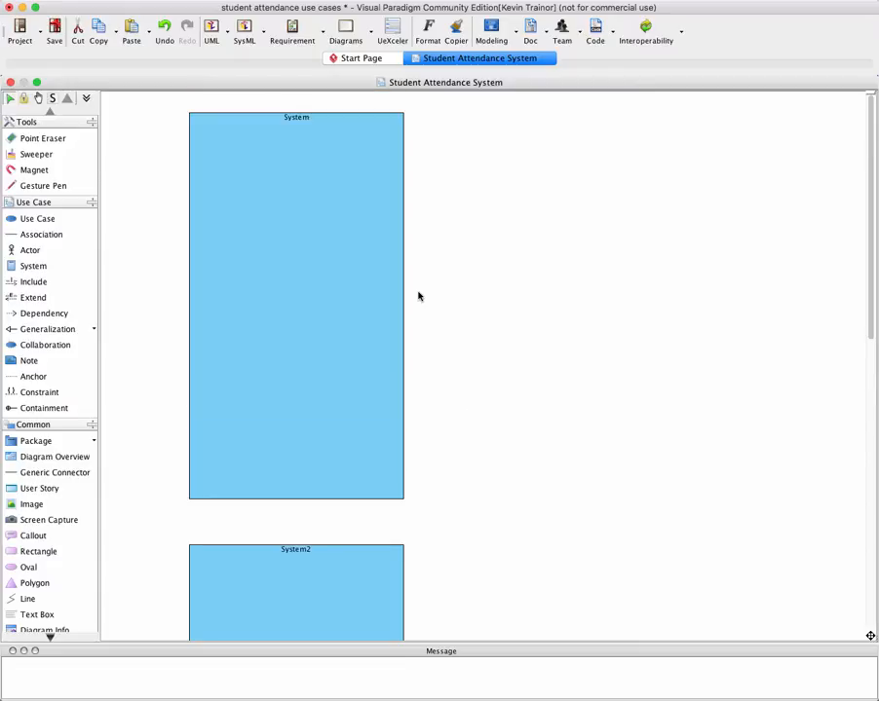
{"action": "left_click", "coordinate": [310, 155]}
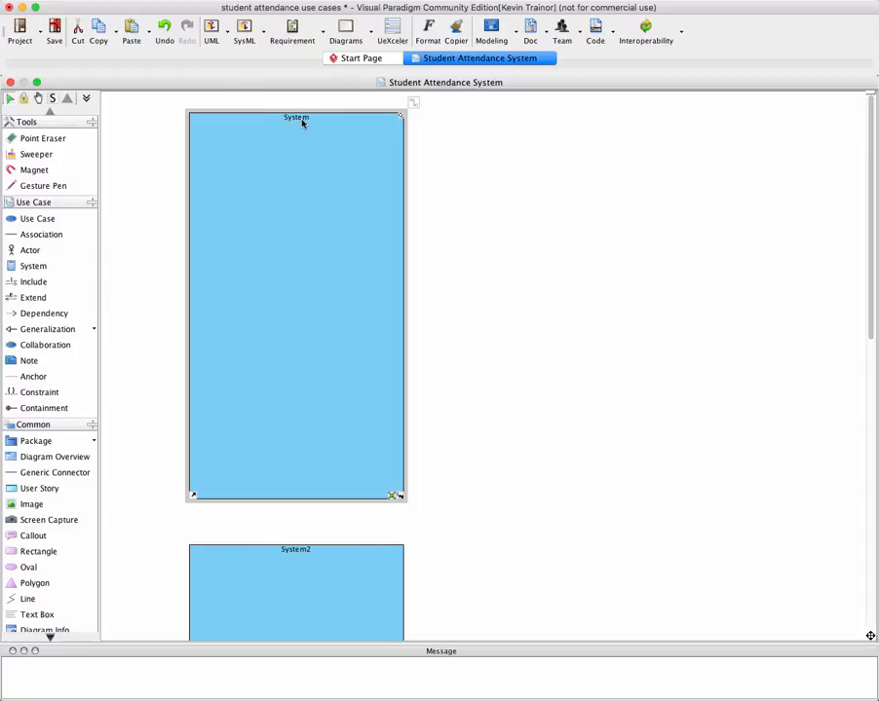
{"action": "left_click", "coordinate": [302, 121]}
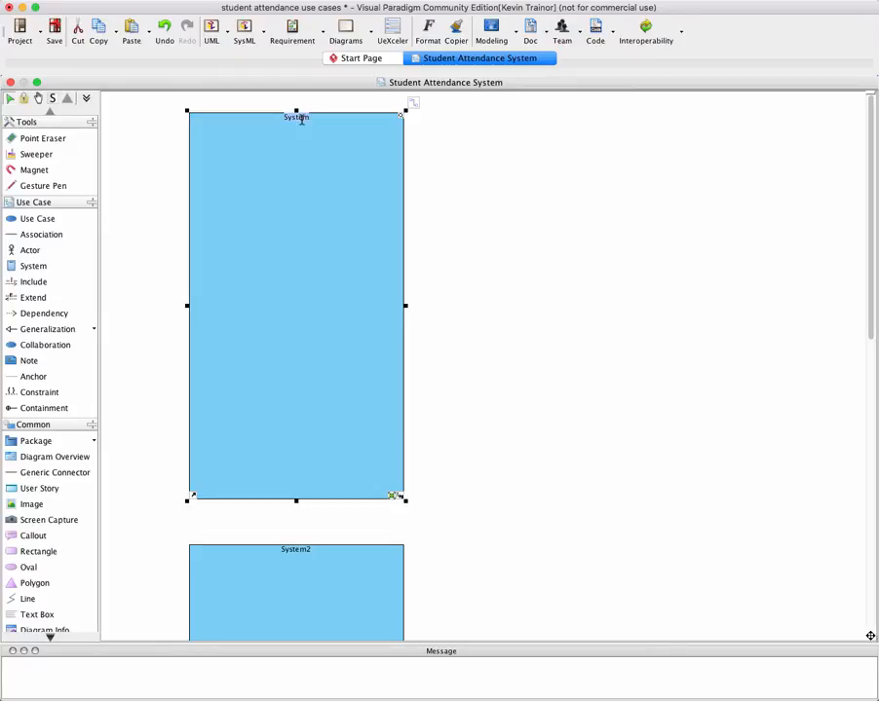
{"action": "type", "text": "Student-Facing Use Ca"}
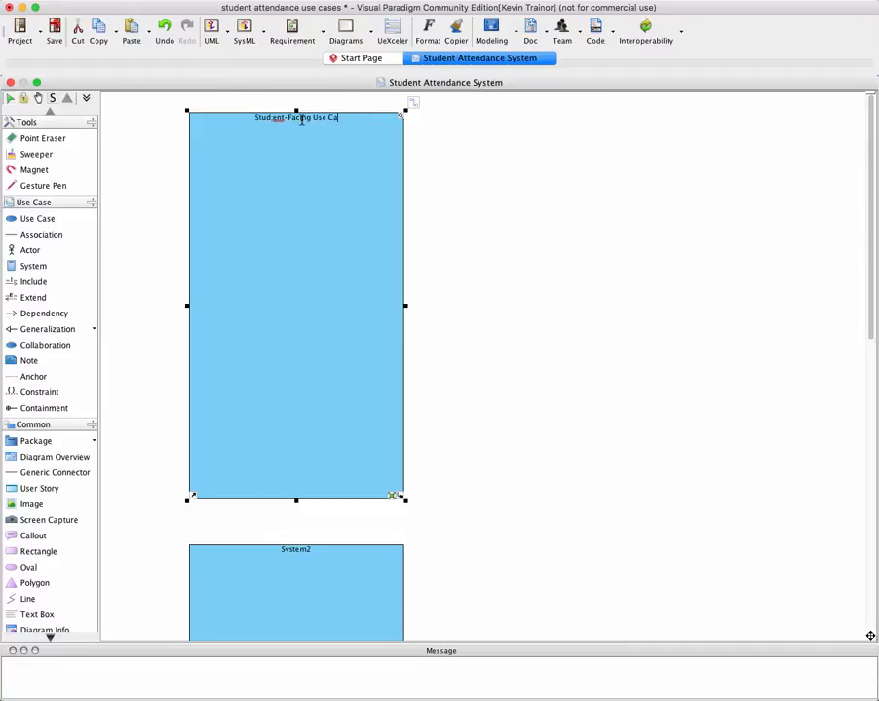
{"action": "type", "text": "ses"}
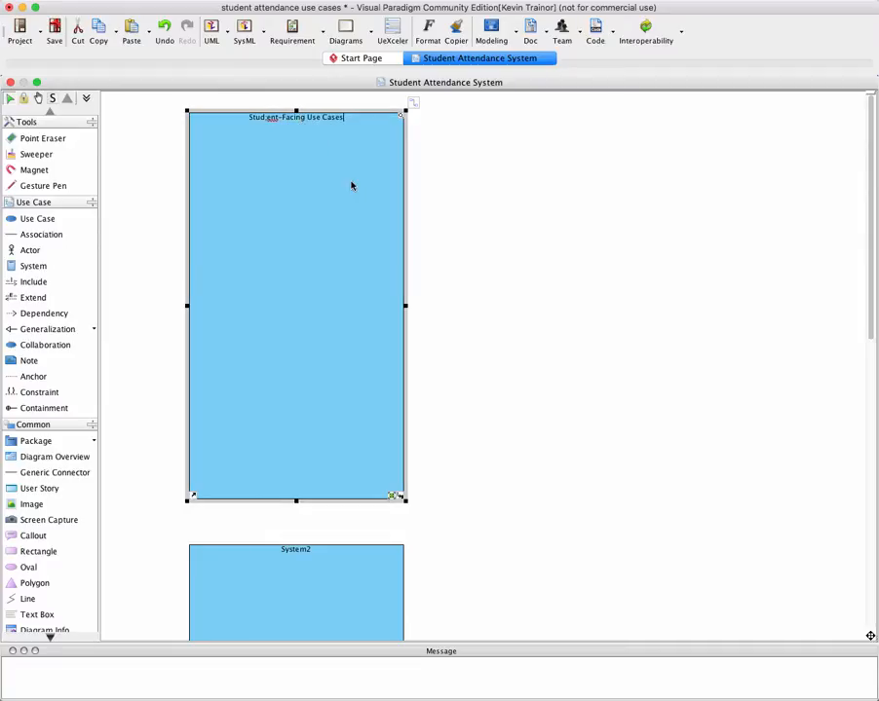
{"action": "left_click", "coordinate": [267, 116]}
{"action": "key", "text": "BackSpace"}
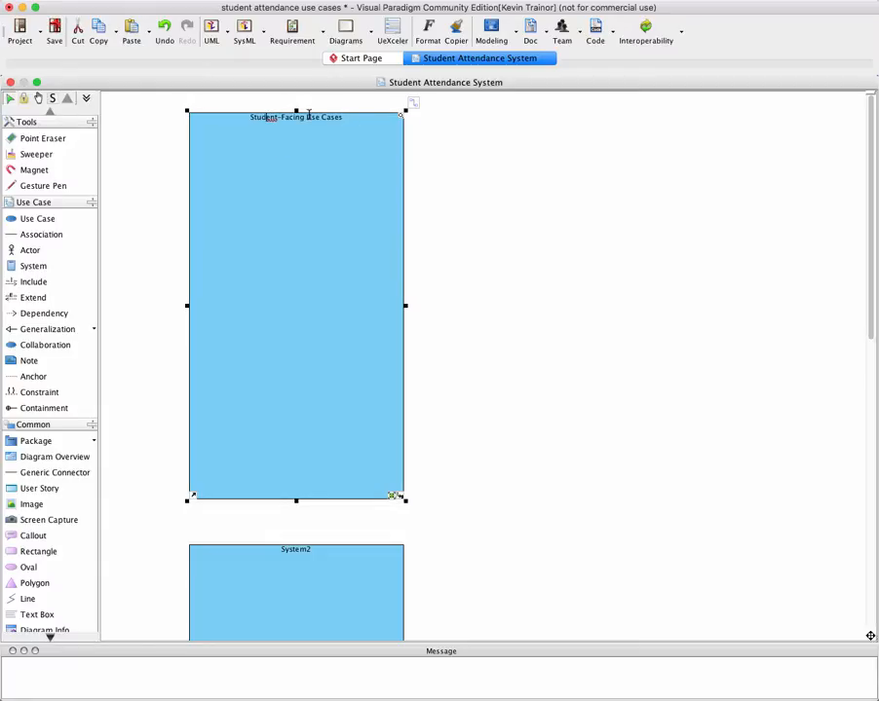
{"action": "left_click", "coordinate": [278, 169]}
Rename the second system boundary "Instructor-Facing Use Cases"
{"action": "scroll", "coordinate": [354, 312], "scroll_direction": "down", "scroll_amount": 3}
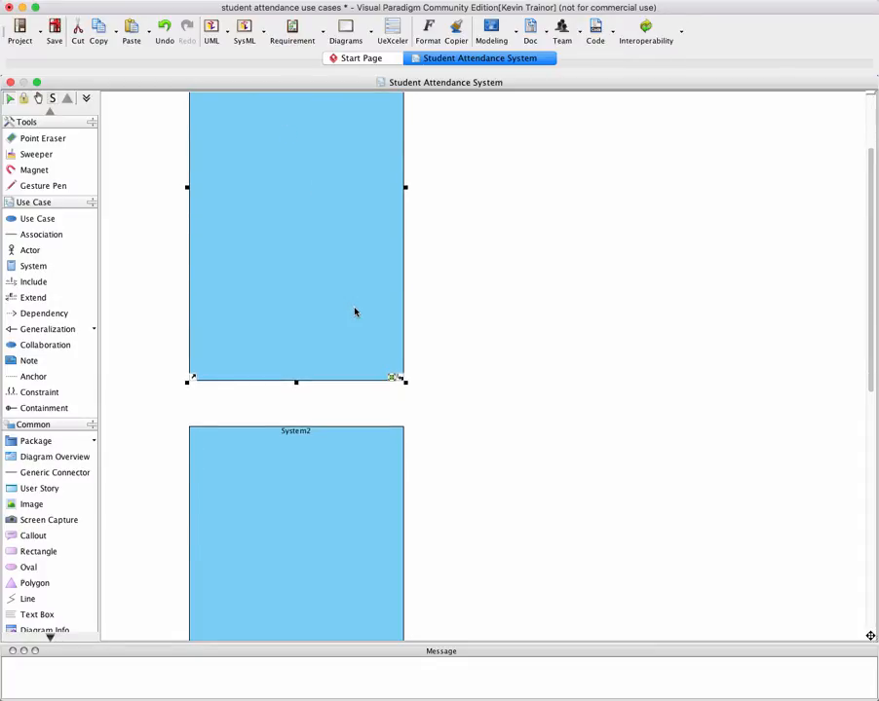
{"action": "scroll", "coordinate": [355, 312], "scroll_direction": "down", "scroll_amount": 3}
{"action": "left_click", "coordinate": [299, 336]}
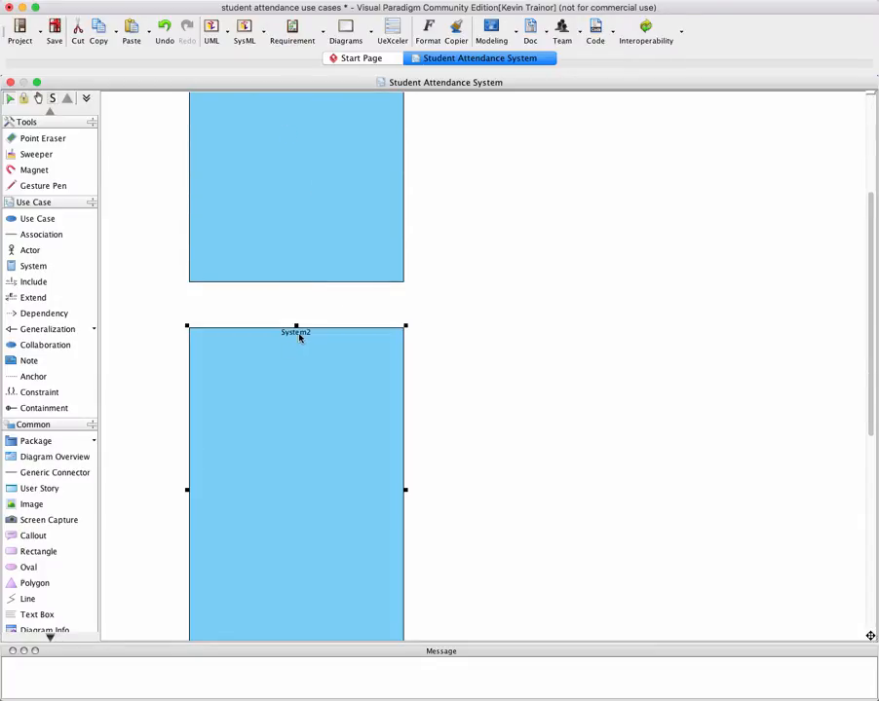
{"action": "scroll", "coordinate": [299, 336], "scroll_direction": "down", "scroll_amount": 1}
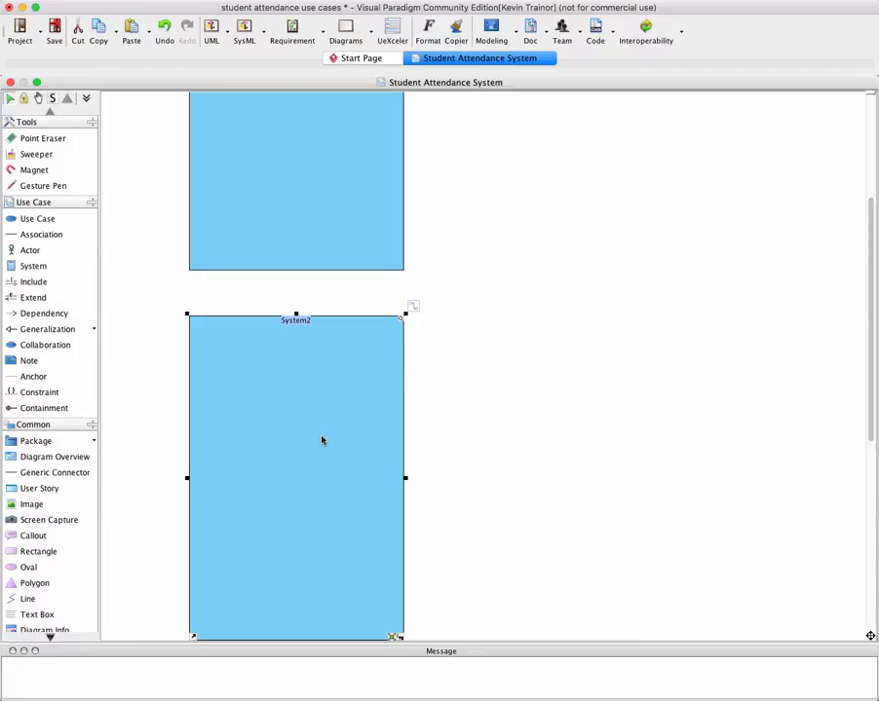
{"action": "key", "text": "F2"}
{"action": "type", "text": "Instr"}
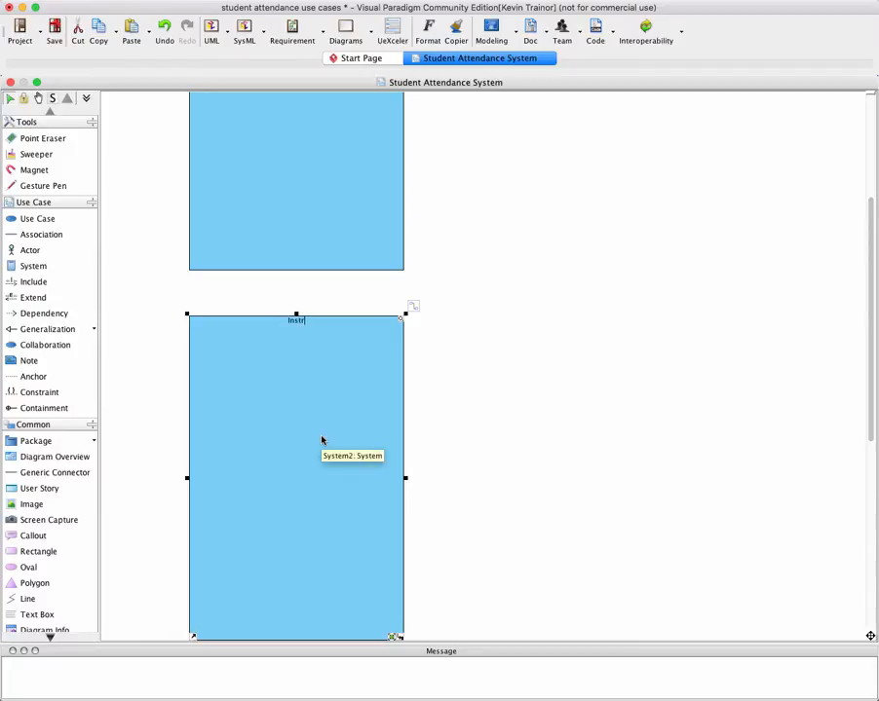
{"action": "type", "text": "uctor-Facing Us"}
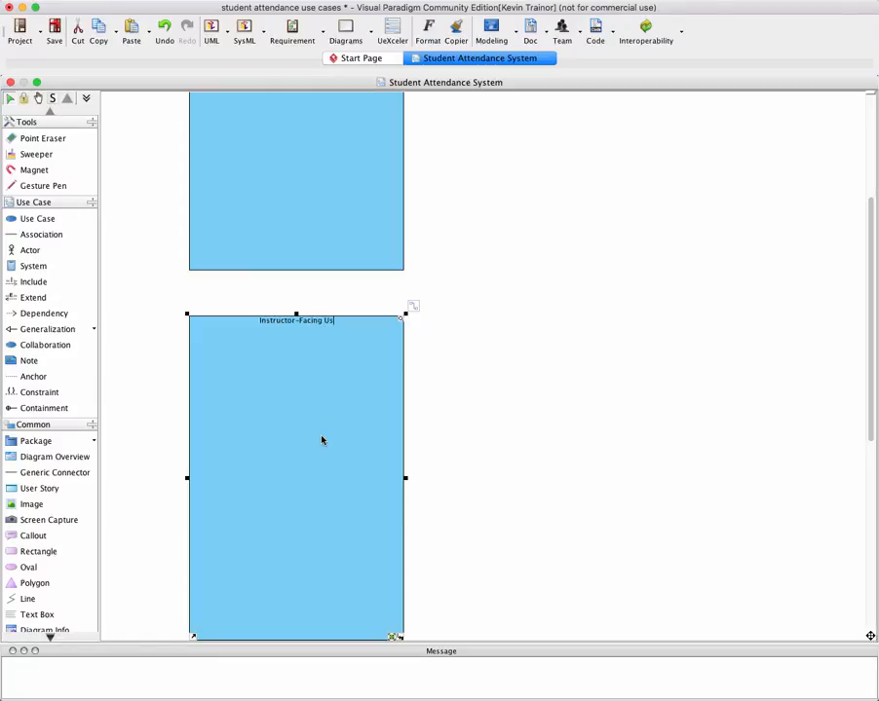
{"action": "type", "text": "e Cases"}
Rename the third system boundary "Administrative Use Cases"
{"action": "scroll", "coordinate": [350, 484], "scroll_direction": "down", "scroll_amount": 1}
{"action": "scroll", "coordinate": [350, 484], "scroll_direction": "down", "scroll_amount": 10}
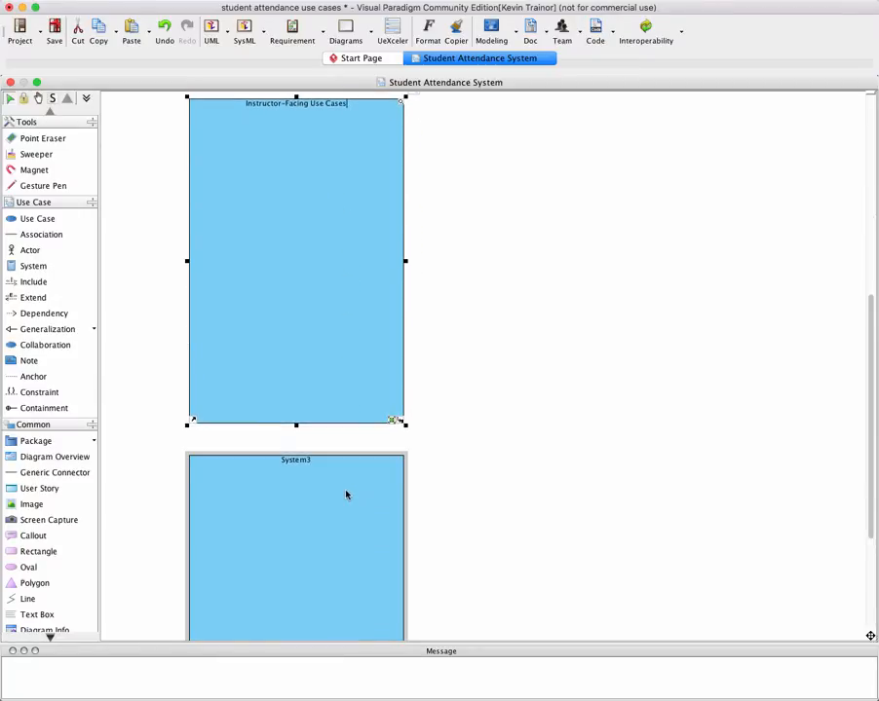
{"action": "left_click", "coordinate": [292, 344]}
{"action": "scroll", "coordinate": [293, 347], "scroll_direction": "down", "scroll_amount": 1}
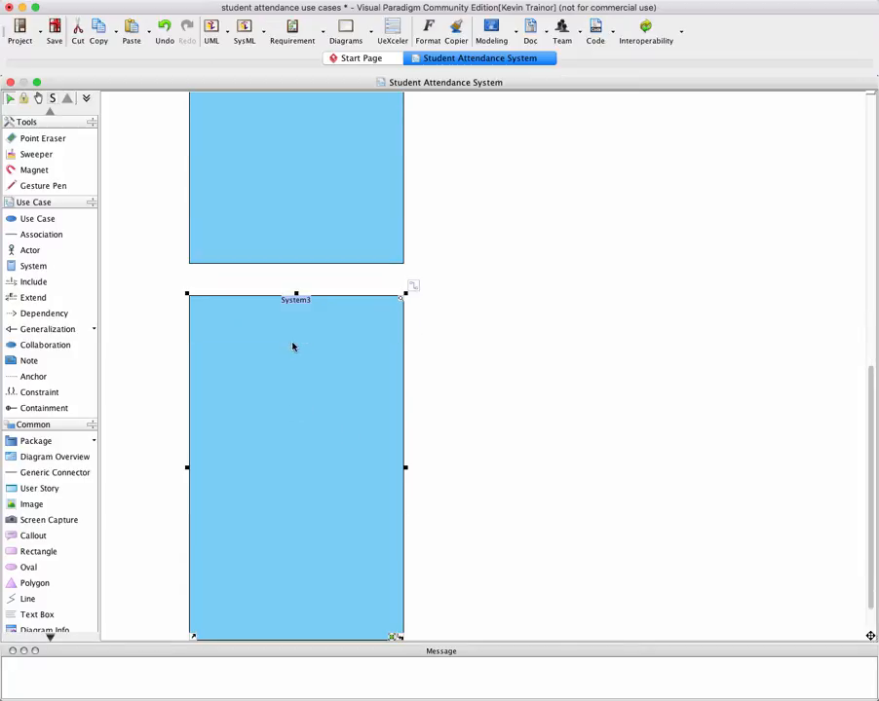
{"action": "type", "text": "Administrative Use Cases"}
{"action": "left_click", "coordinate": [388, 390]}
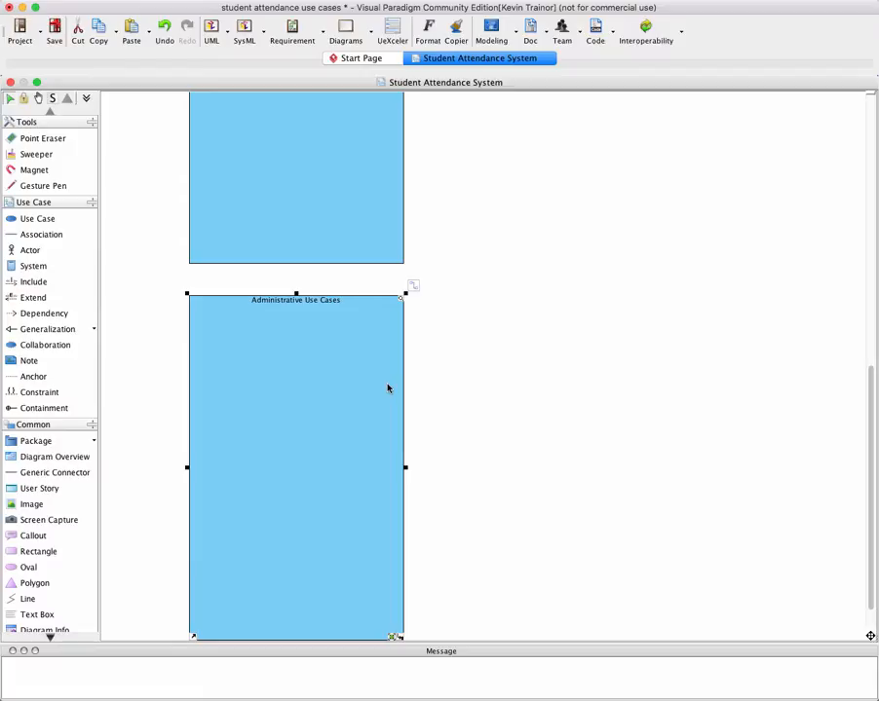
Add an actor to the left of the Student-Facing Use Cases boundary and shift it closer to the boundary
{"action": "scroll", "coordinate": [411, 380], "scroll_direction": "up", "scroll_amount": 6}
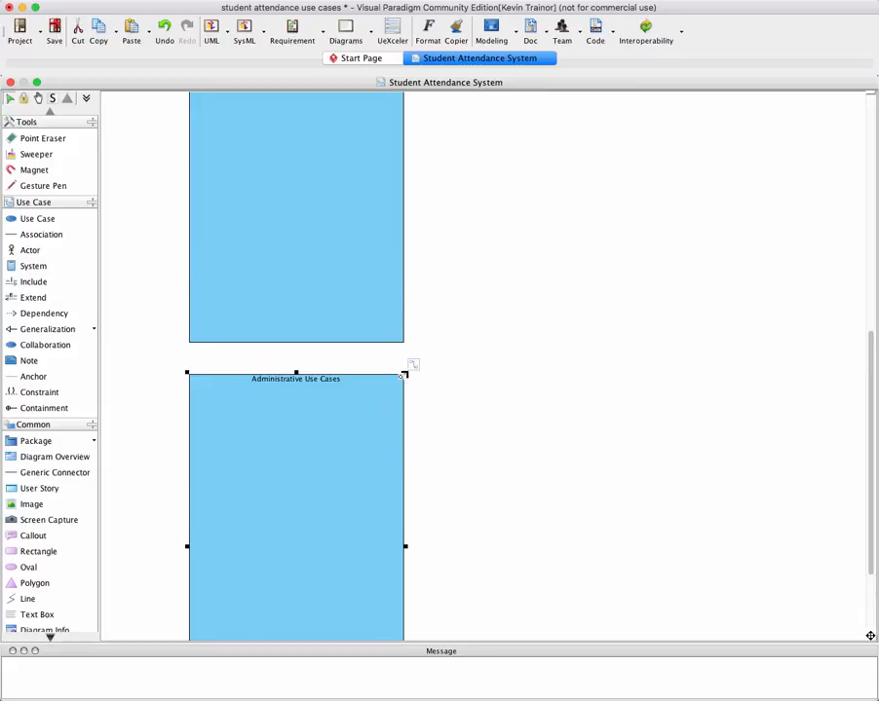
{"action": "scroll", "coordinate": [406, 364], "scroll_direction": "up", "scroll_amount": 7}
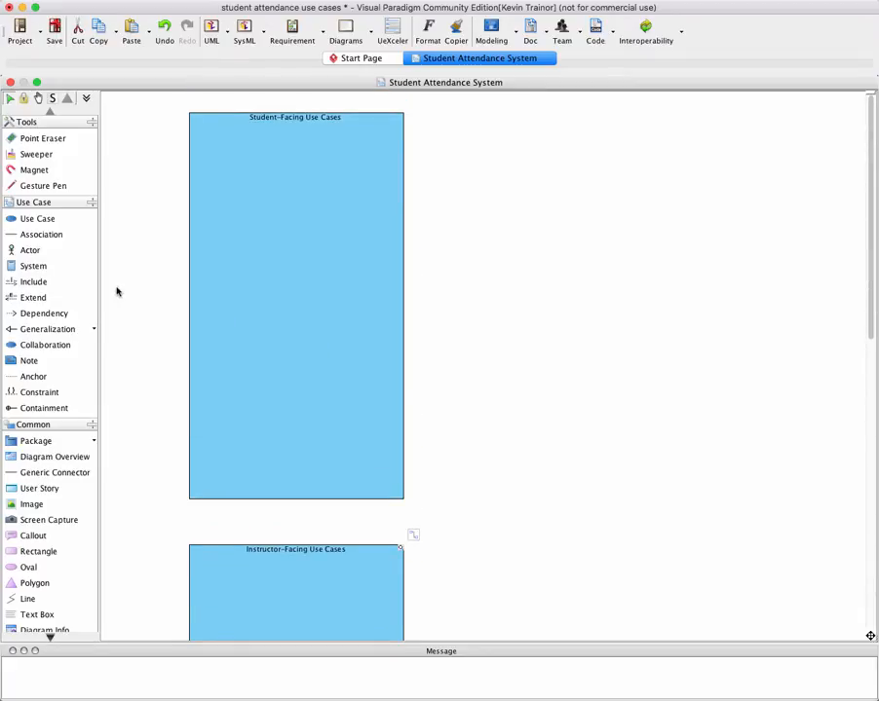
{"action": "left_click", "coordinate": [16, 253]}
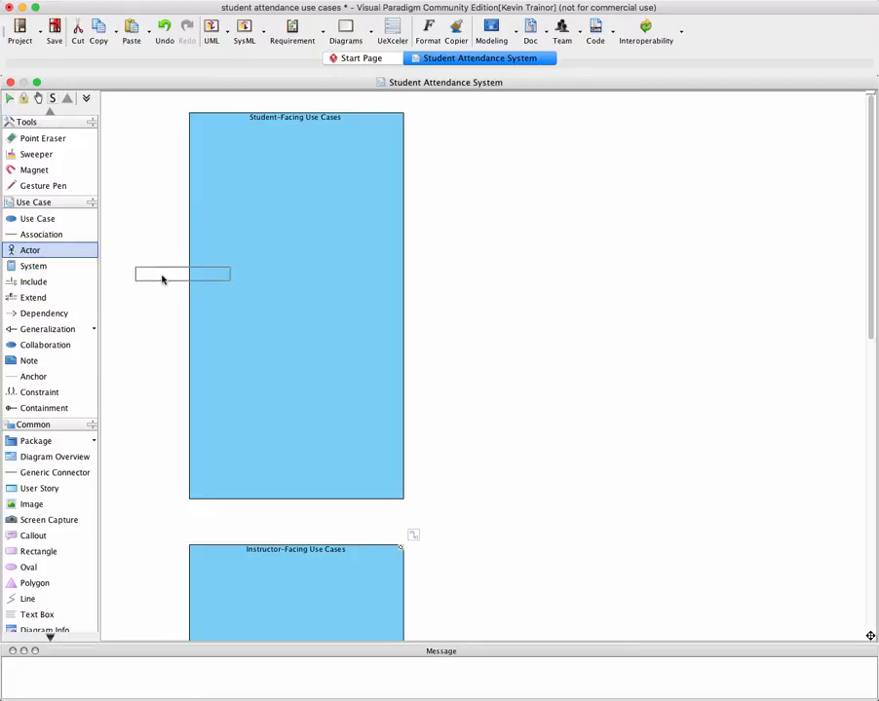
{"action": "left_click", "coordinate": [112, 260]}
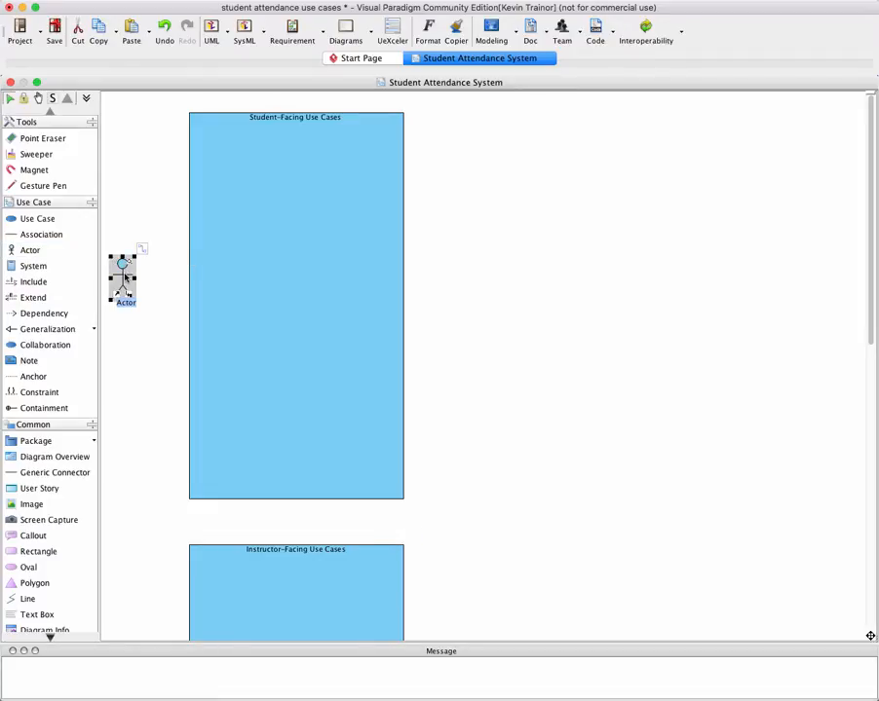
{"action": "left_click_drag", "start_coordinate": [129, 279], "coordinate": [148, 278]}
{"action": "left_click_drag", "start_coordinate": [147, 274], "coordinate": [144, 268]}
Add a second actor to the left of the Instructor-Facing Use Cases boundary and nudge it closer to the boundary
{"action": "scroll", "coordinate": [148, 284], "scroll_direction": "down", "scroll_amount": 5}
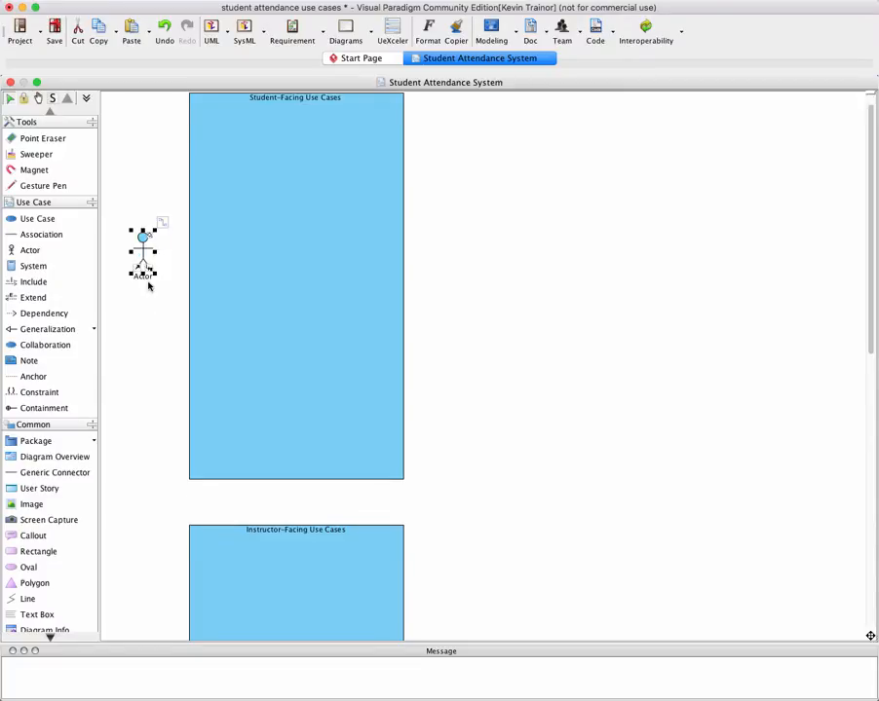
{"action": "left_click", "coordinate": [19, 251]}
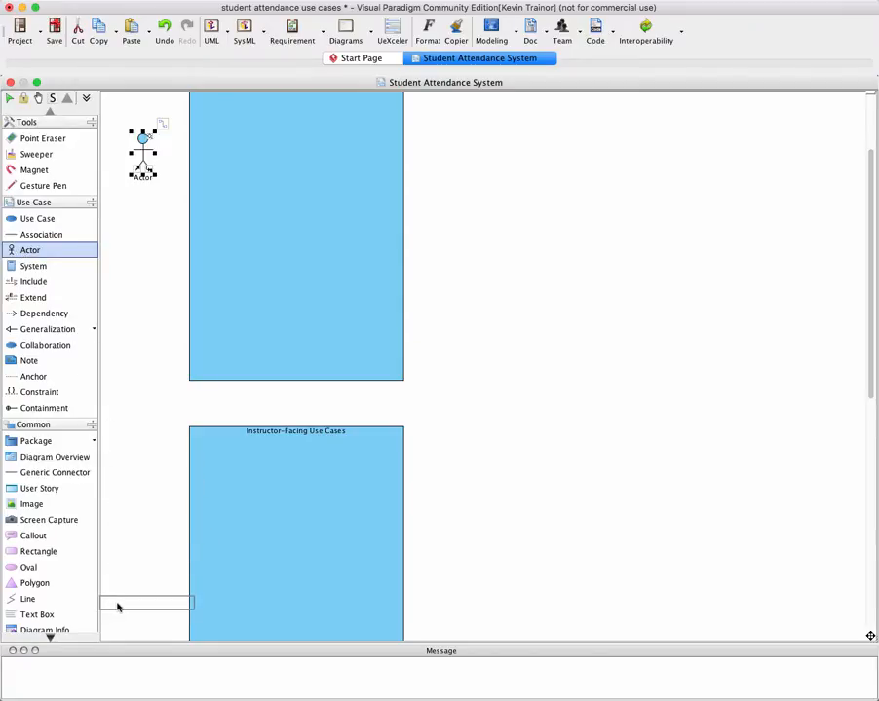
{"action": "left_click", "coordinate": [112, 608]}
{"action": "scroll", "coordinate": [116, 606], "scroll_direction": "down", "scroll_amount": 4}
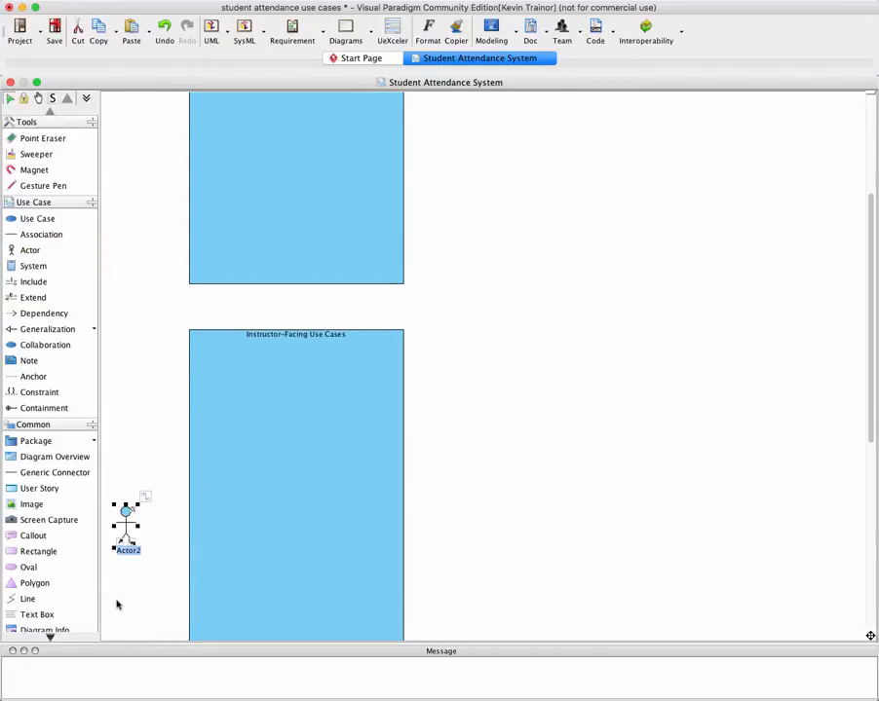
{"action": "left_click", "coordinate": [125, 527]}
{"action": "left_click_drag", "start_coordinate": [126, 527], "coordinate": [137, 522]}
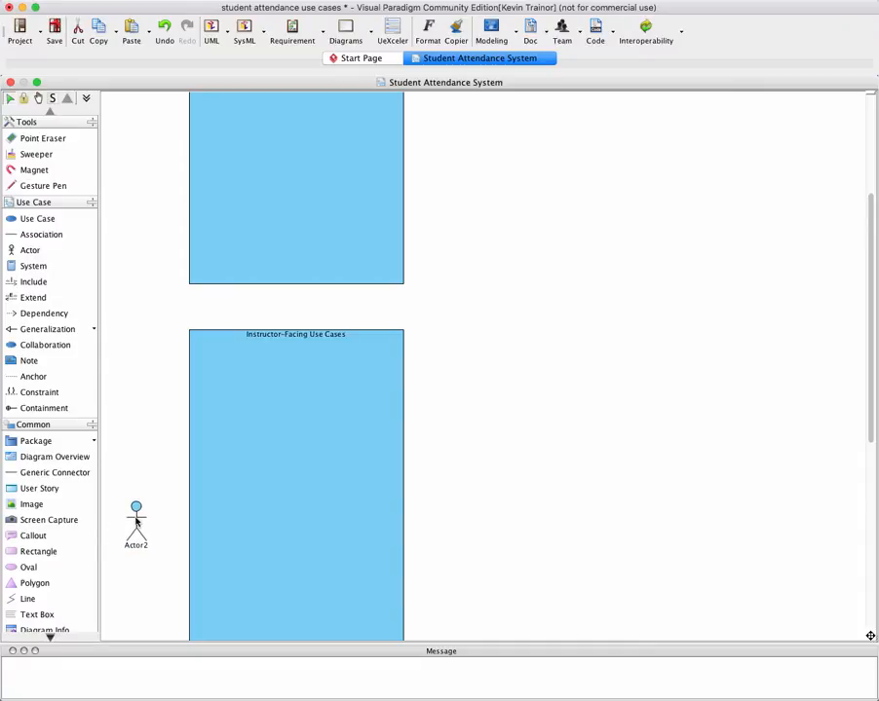
{"action": "left_click", "coordinate": [136, 522]}
Add a third actor to the left of the Administrative Use Cases boundary and align it vertically with the second actor
{"action": "scroll", "coordinate": [137, 523], "scroll_direction": "down", "scroll_amount": 15}
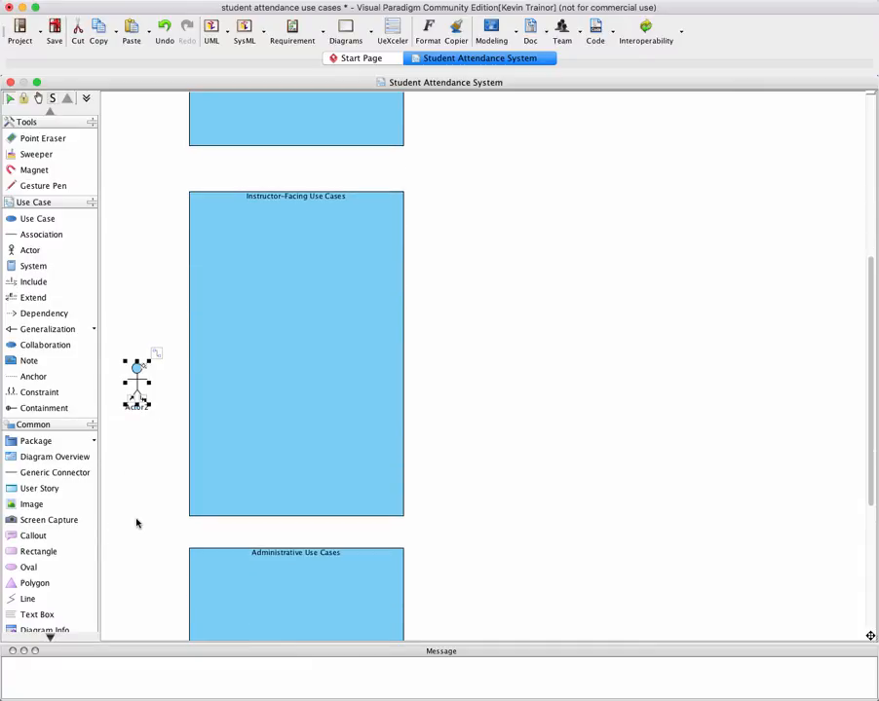
{"action": "scroll", "coordinate": [139, 522], "scroll_direction": "down", "scroll_amount": 3}
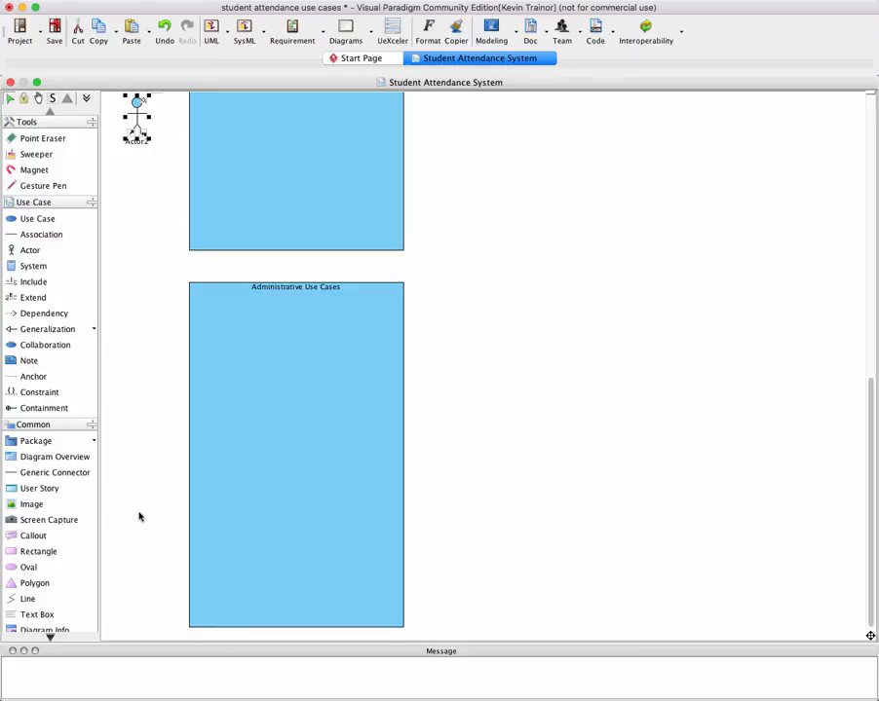
{"action": "left_click", "coordinate": [32, 251]}
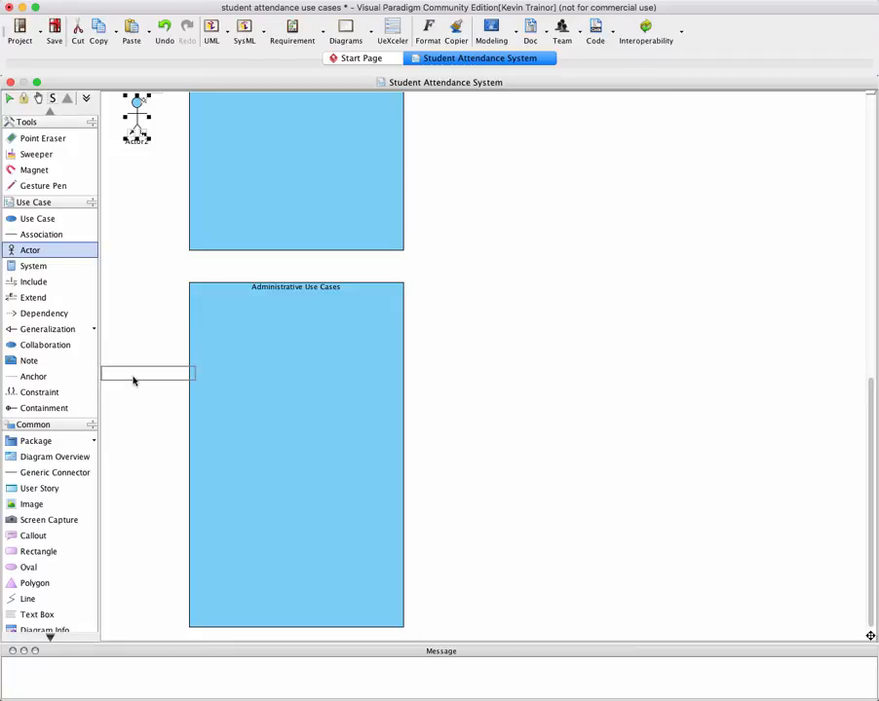
{"action": "left_click", "coordinate": [132, 375]}
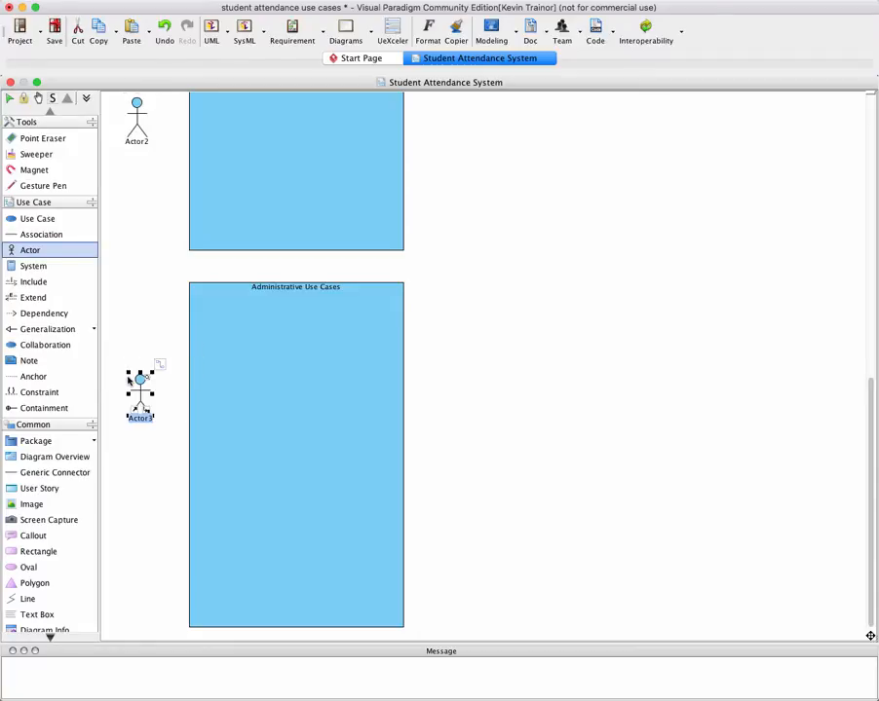
{"action": "left_click_drag", "start_coordinate": [139, 393], "coordinate": [139, 394]}
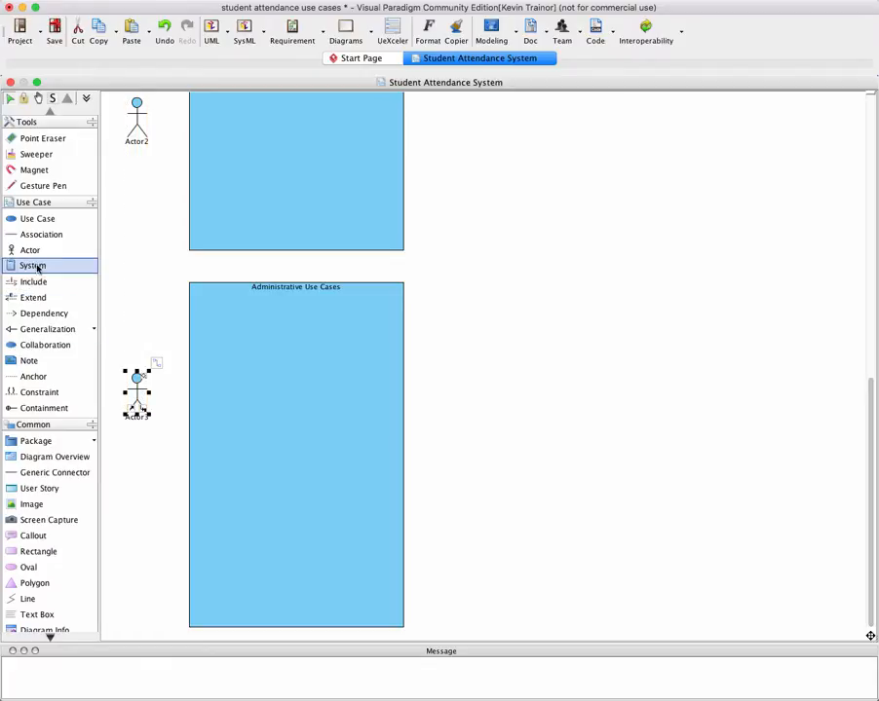
Add a fourth actor below the third one, beside the Administrative Use Cases boundary, keeping its default name
{"action": "left_click_drag", "start_coordinate": [32, 252], "coordinate": [140, 503]}
{"action": "key", "text": "Return"}
{"action": "scroll", "coordinate": [139, 503], "scroll_direction": "up", "scroll_amount": 2}
{"action": "scroll", "coordinate": [140, 501], "scroll_direction": "up", "scroll_amount": 10}
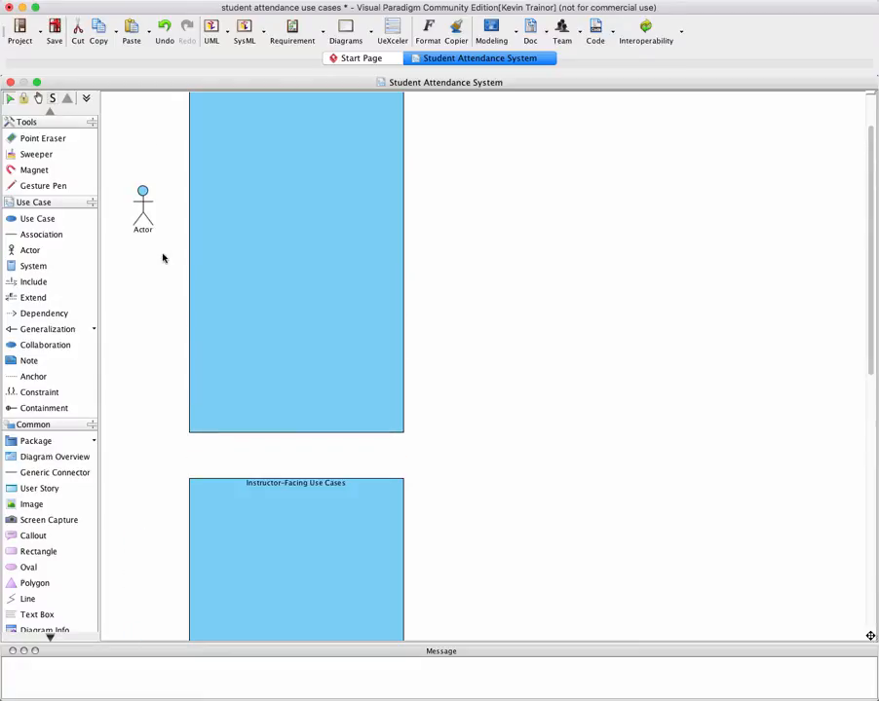
Nudge the actor beside the Student-Facing Use Cases boundary slightly and save the project as student attendance use cases.vpp in VPProjects
{"action": "left_click", "coordinate": [143, 203]}
{"action": "left_click_drag", "start_coordinate": [145, 205], "coordinate": [143, 201]}
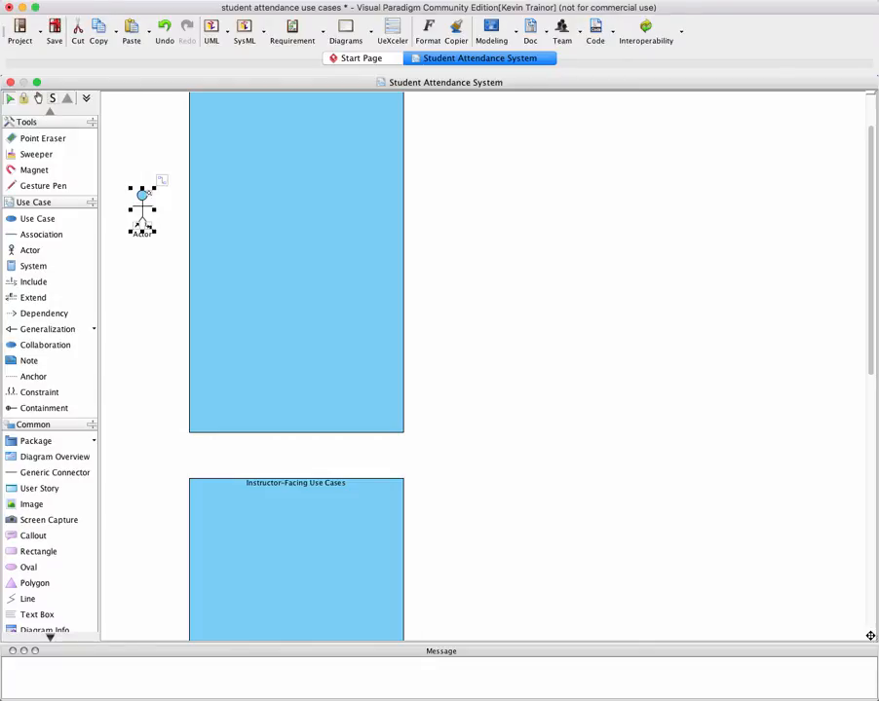
{"action": "left_click", "coordinate": [21, 34]}
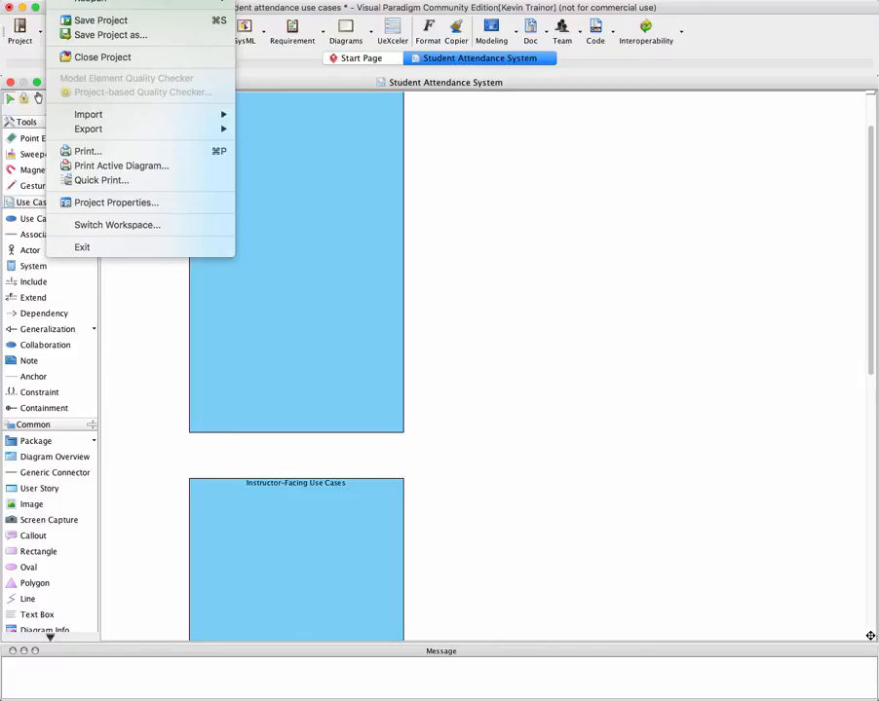
{"action": "left_click", "coordinate": [62, 15]}
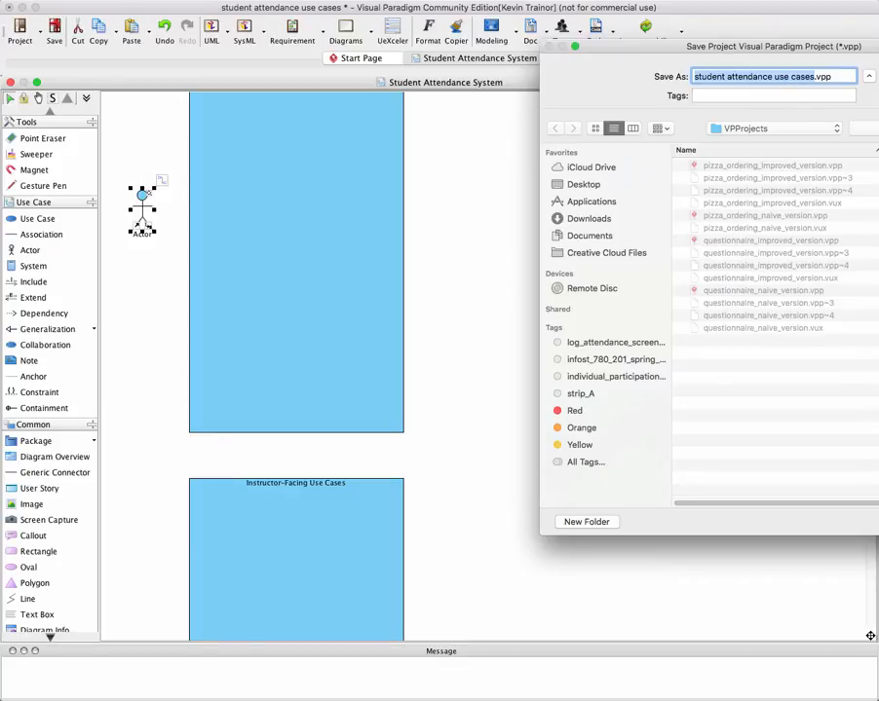
{"action": "key", "text": "Return"}
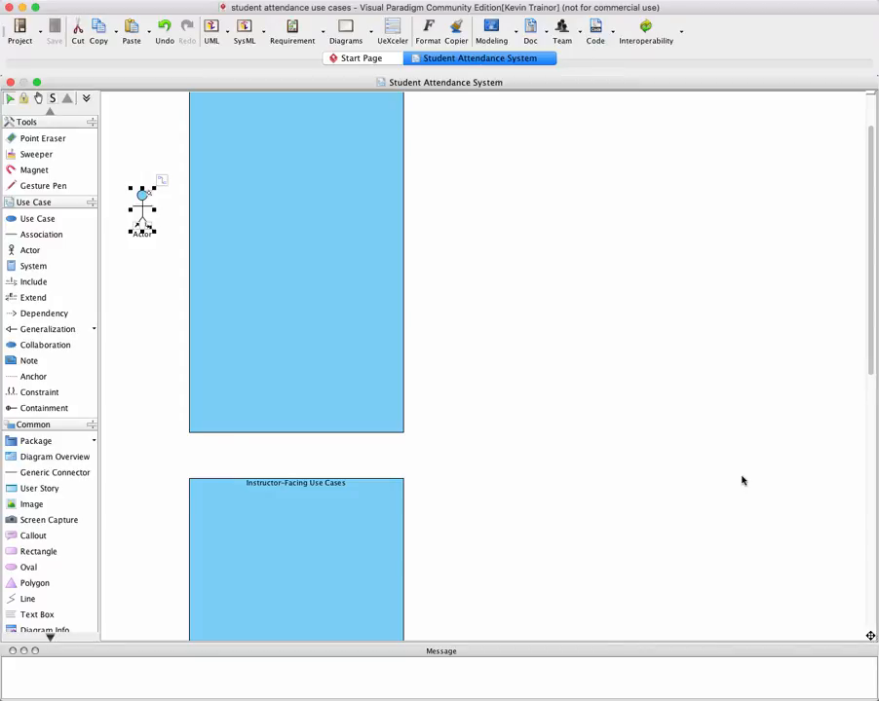
Open the print preview and examine how the diagram's boundaries and actors are divided across the pages, and close the preview
{"action": "scroll", "coordinate": [634, 429], "scroll_direction": "up", "scroll_amount": 1}
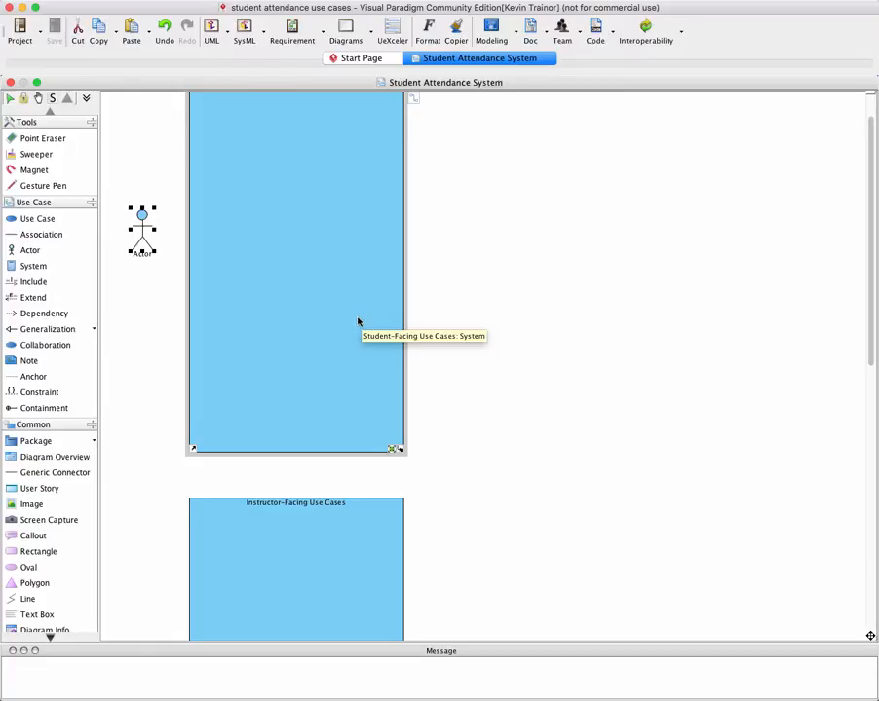
{"action": "scroll", "coordinate": [358, 322], "scroll_direction": "up", "scroll_amount": 2}
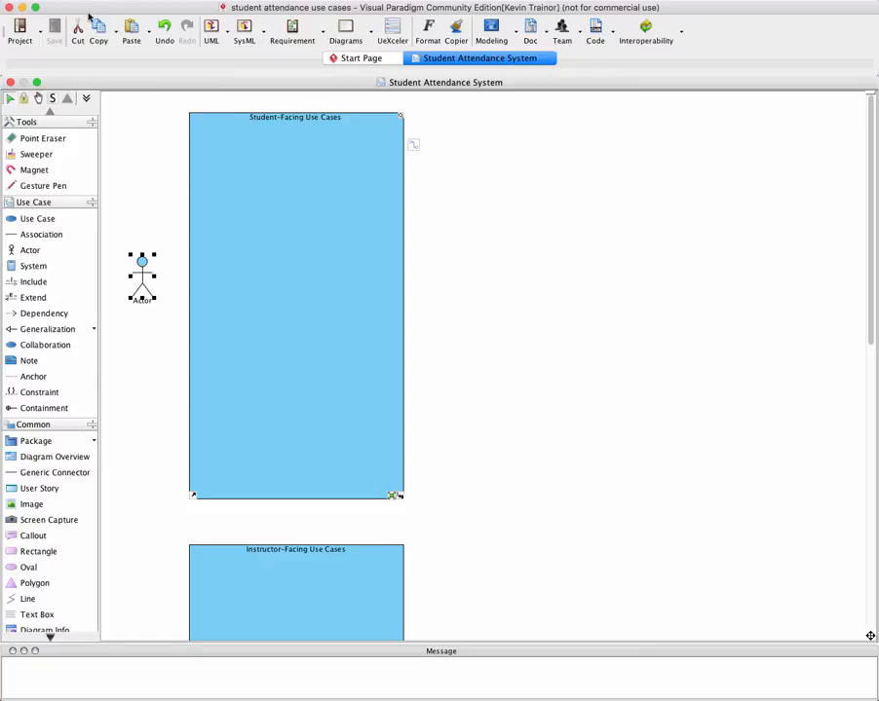
{"action": "left_click", "coordinate": [41, 32]}
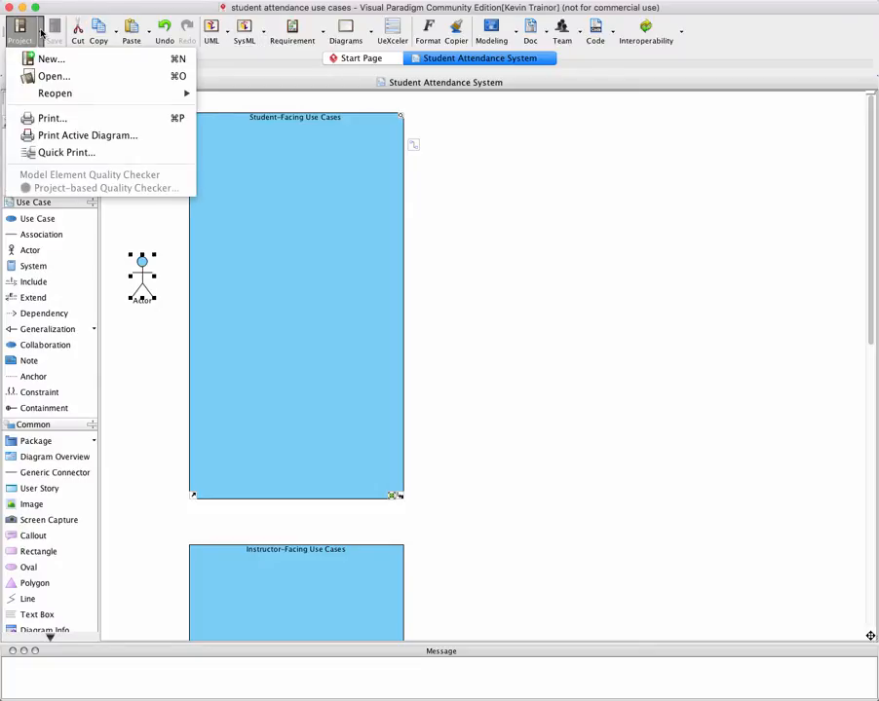
{"action": "left_click", "coordinate": [48, 118]}
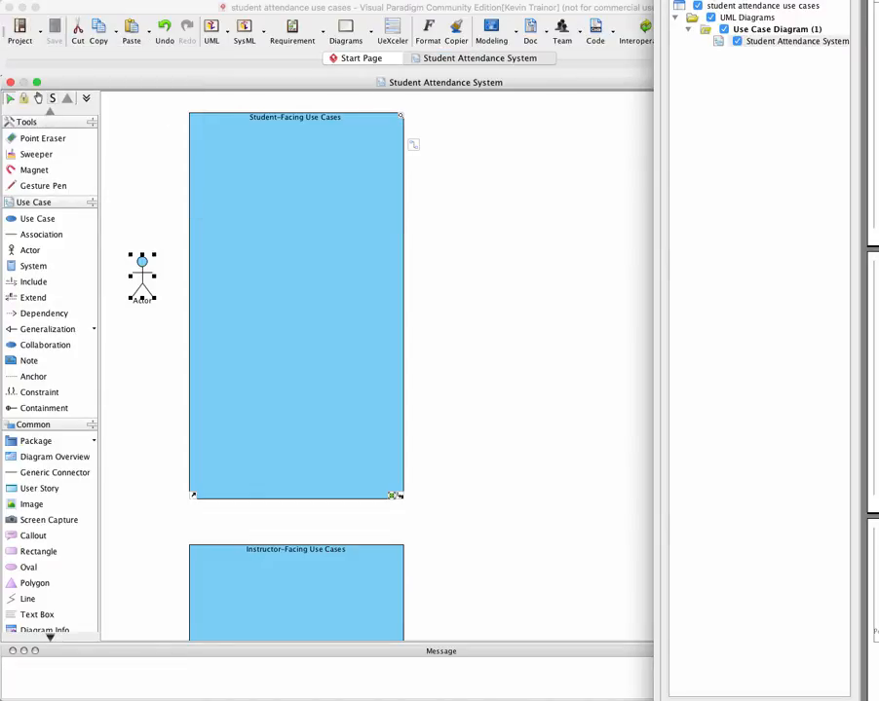
{"action": "left_click_drag", "start_coordinate": [878, 36], "coordinate": [563, 16]}
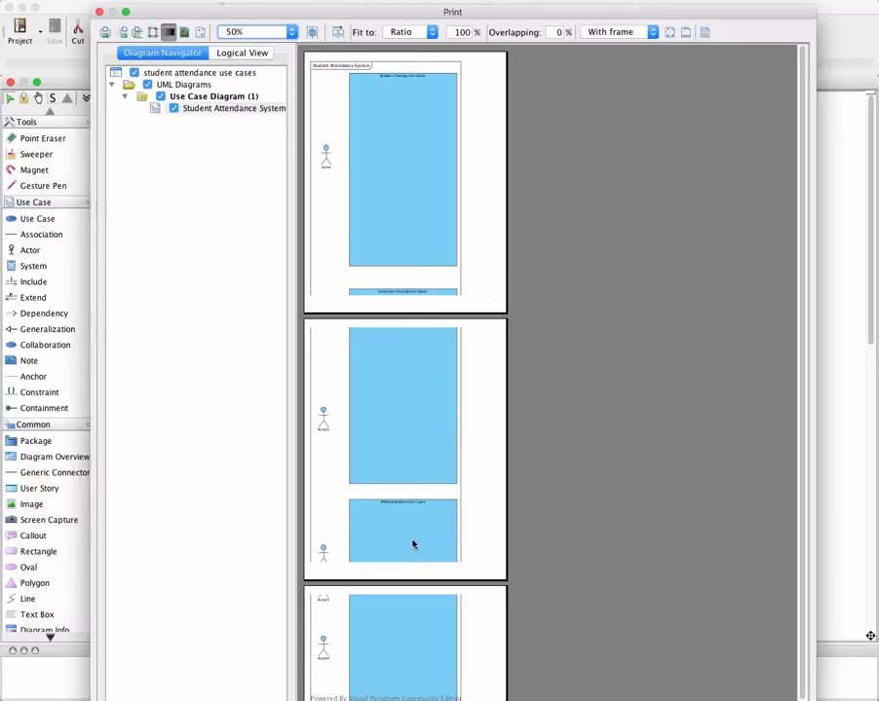
{"action": "scroll", "coordinate": [413, 545], "scroll_direction": "down", "scroll_amount": 3}
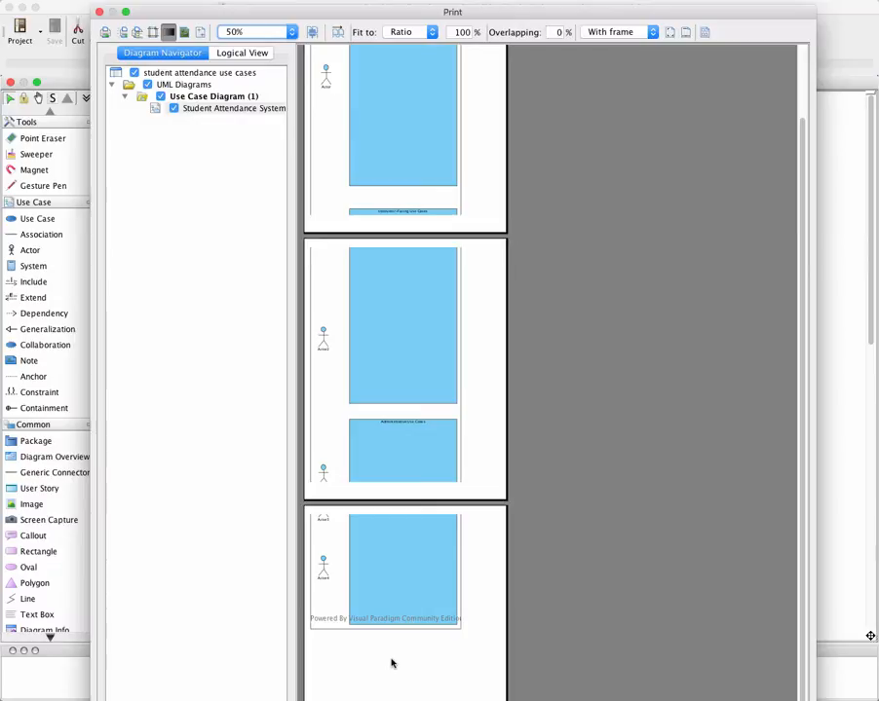
{"action": "scroll", "coordinate": [390, 659], "scroll_direction": "up", "scroll_amount": 3}
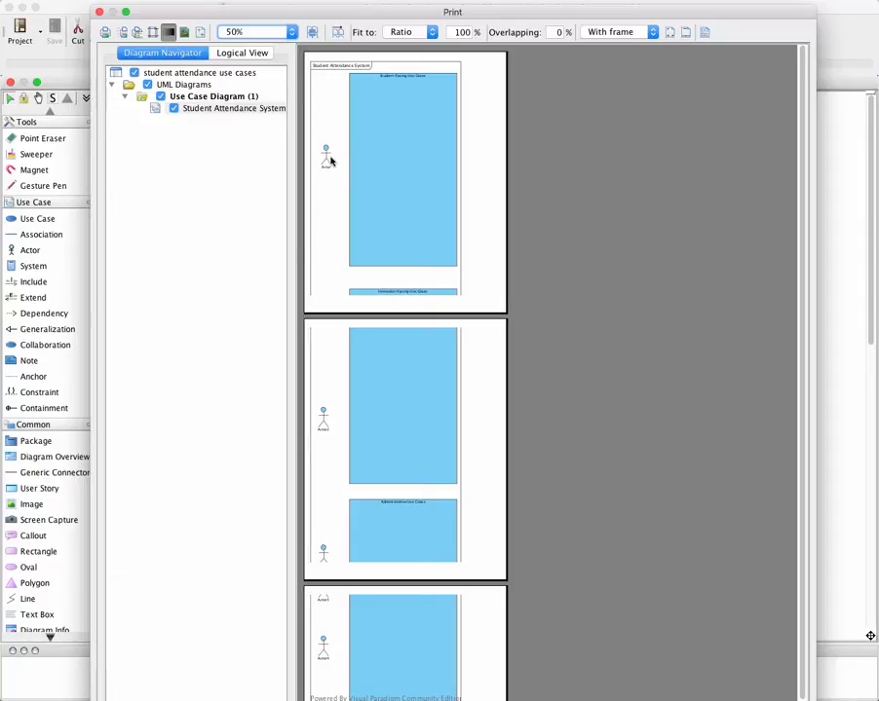
{"action": "left_click", "coordinate": [98, 13]}
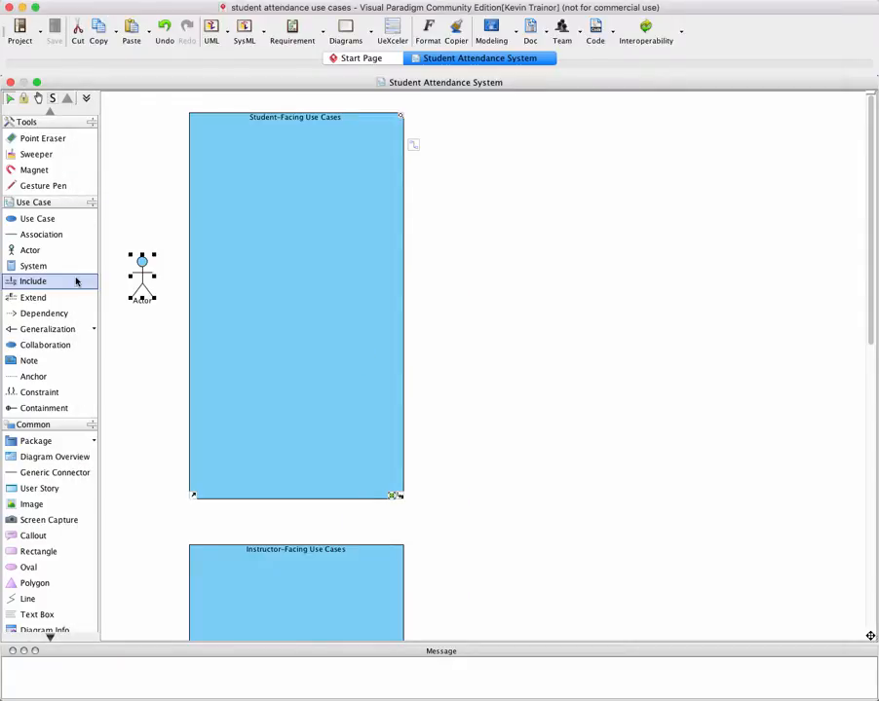
Add a trial actor on the right side of the Student-Facing Use Cases boundary, level with the actor on its left
{"action": "left_click", "coordinate": [25, 249]}
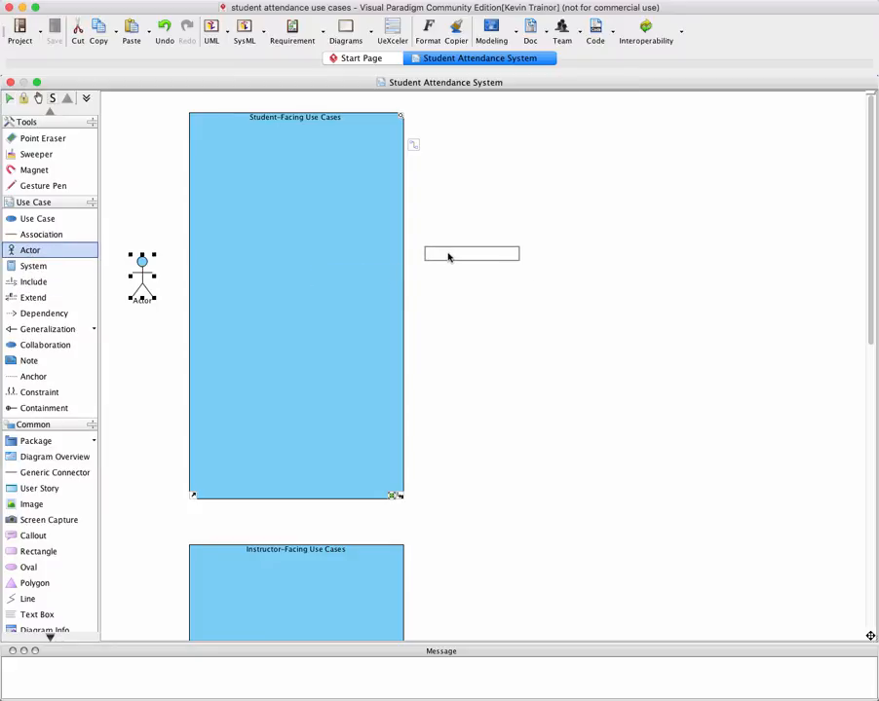
{"action": "left_click", "coordinate": [449, 256]}
{"action": "mouse_move", "coordinate": [456, 271]}
{"action": "left_mouse_down"}
{"action": "mouse_move", "coordinate": [450, 276]}
{"action": "mouse_move", "coordinate": [463, 277]}
{"action": "mouse_move", "coordinate": [448, 279]}
{"action": "left_mouse_up"}
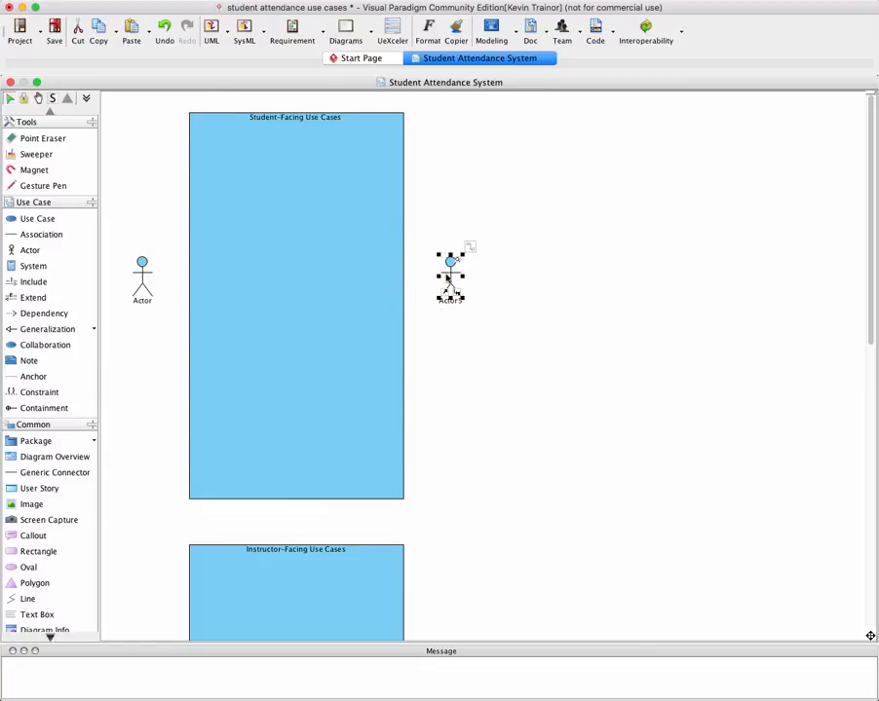
{"action": "left_click", "coordinate": [433, 438]}
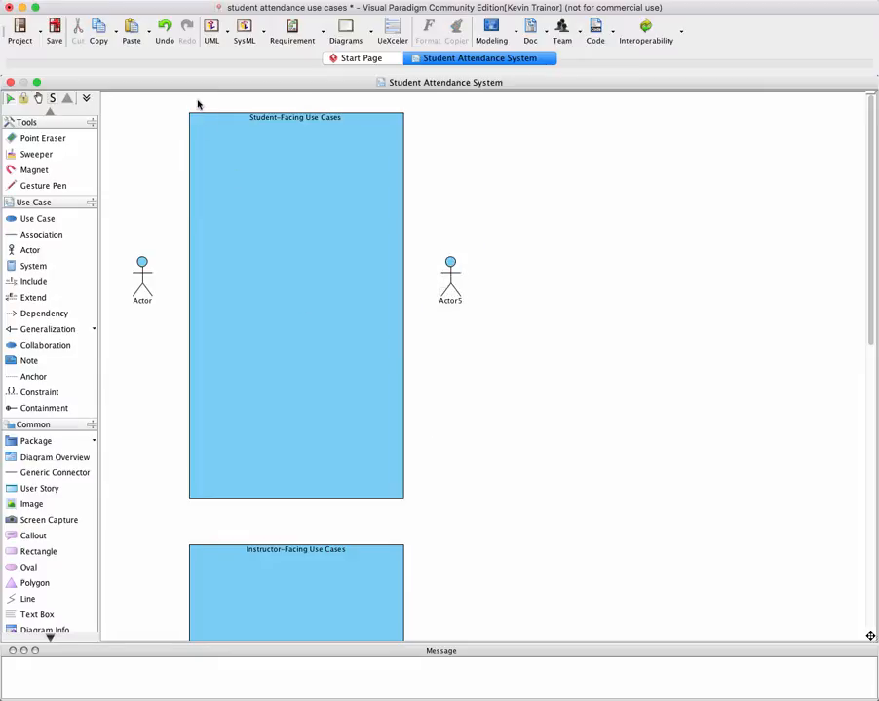
Check in the print preview how actors on both sides of the Student-Facing boundary fit the page width, and close the preview
{"action": "left_click", "coordinate": [29, 27]}
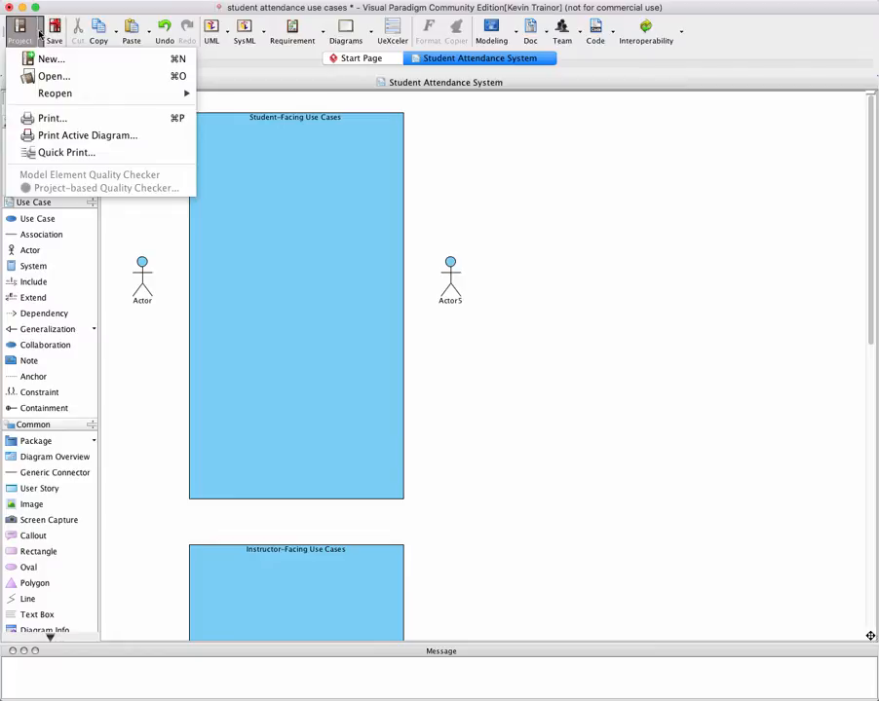
{"action": "left_click", "coordinate": [50, 118]}
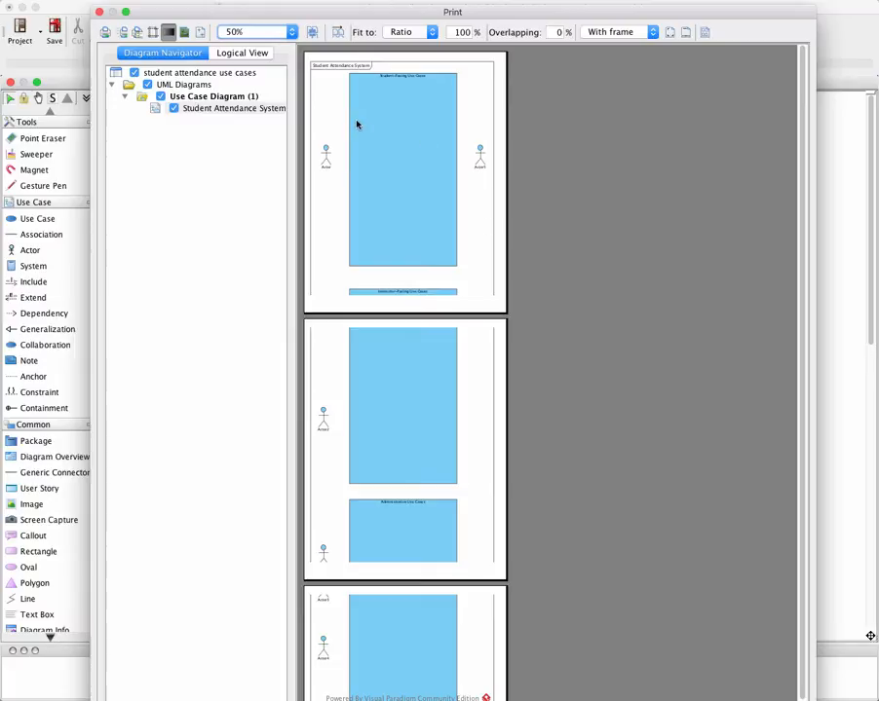
{"action": "left_click", "coordinate": [100, 12]}
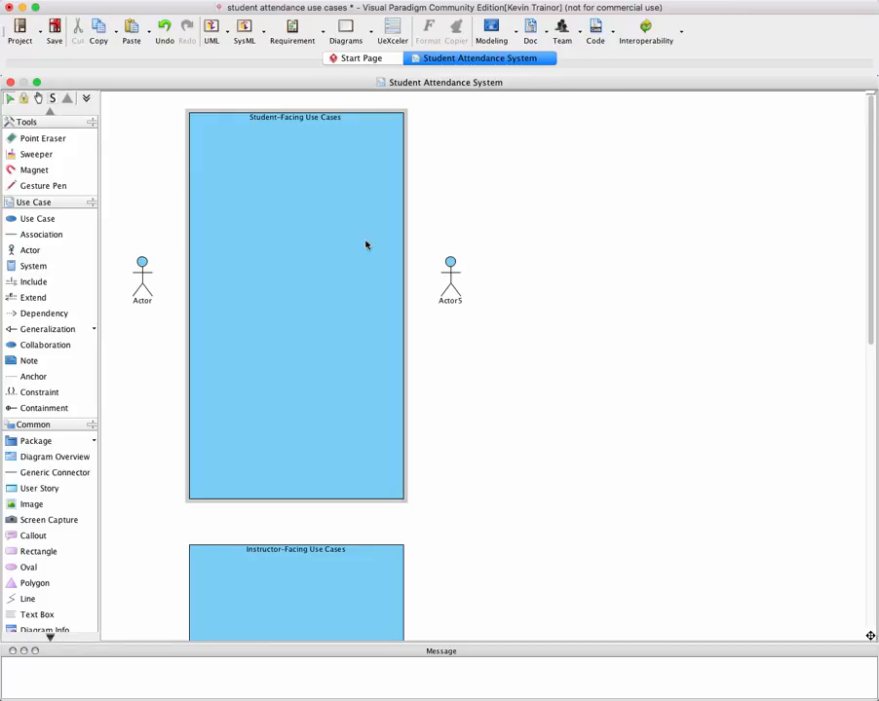
Delete the trial actor to the right of the Student-Facing Use Cases boundary
{"action": "left_click", "coordinate": [455, 291]}
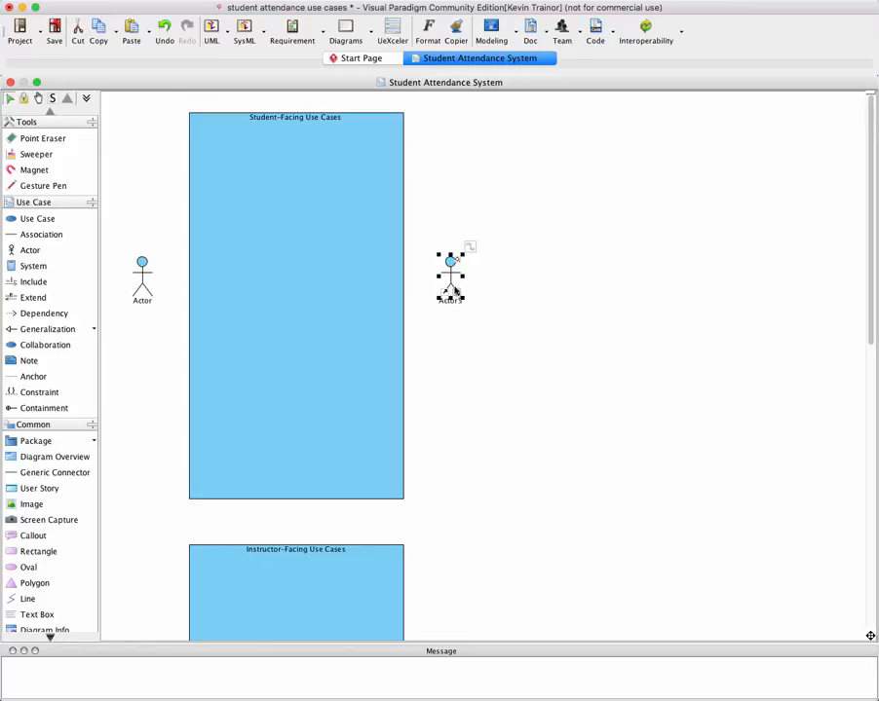
{"action": "key", "text": "Delete"}
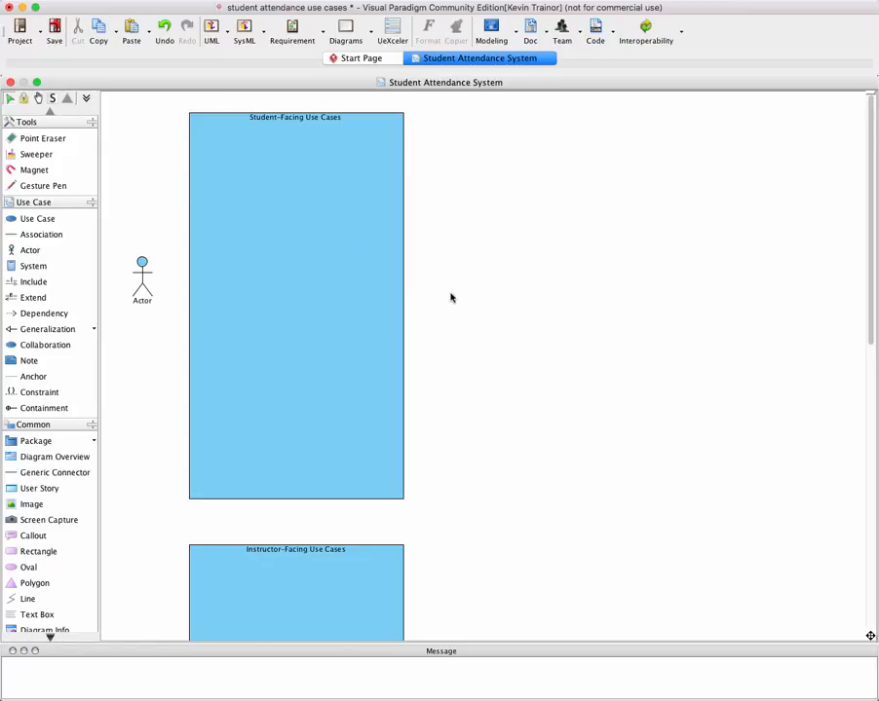
Lower the upper edge of the Instructor-Facing Use Cases boundary and extend the Student-Facing boundary downward into the freed space
{"action": "scroll", "coordinate": [444, 326], "scroll_direction": "down", "scroll_amount": 5}
{"action": "scroll", "coordinate": [448, 331], "scroll_direction": "down", "scroll_amount": 2}
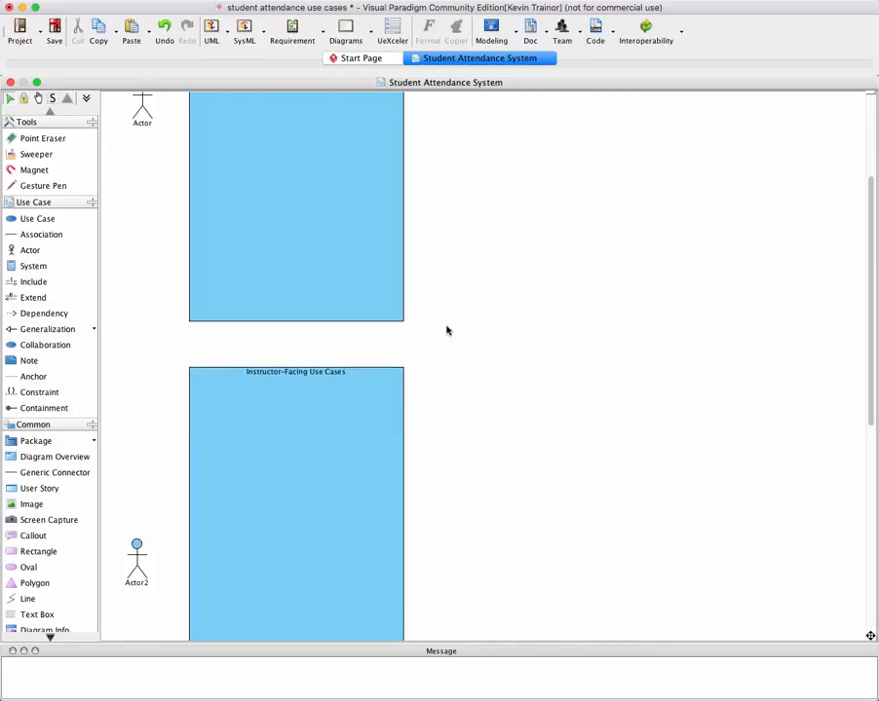
{"action": "scroll", "coordinate": [448, 331], "scroll_direction": "up", "scroll_amount": 2}
{"action": "left_click", "coordinate": [313, 419]}
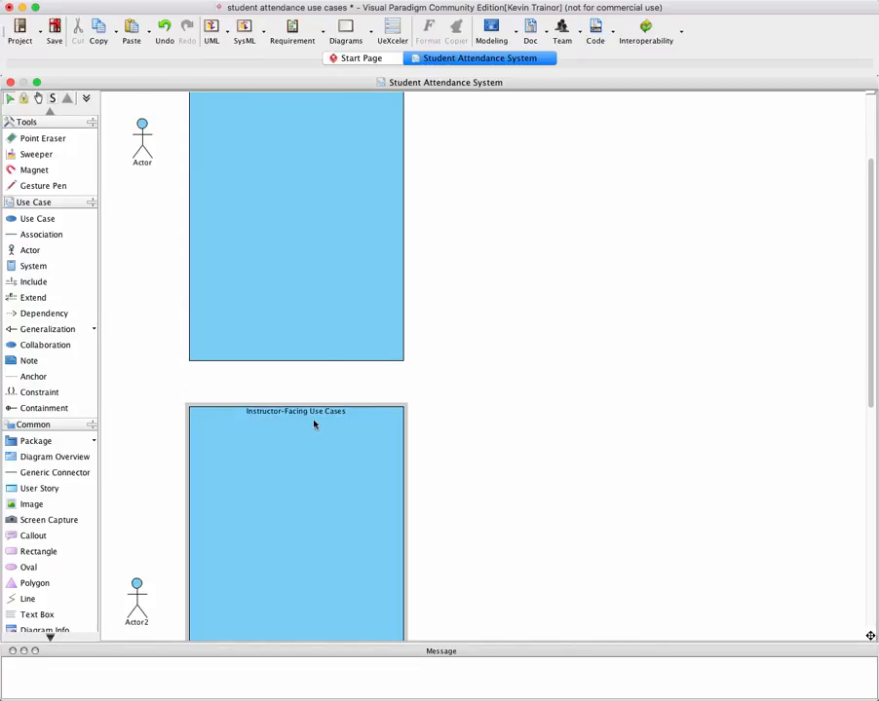
{"action": "left_click", "coordinate": [289, 411]}
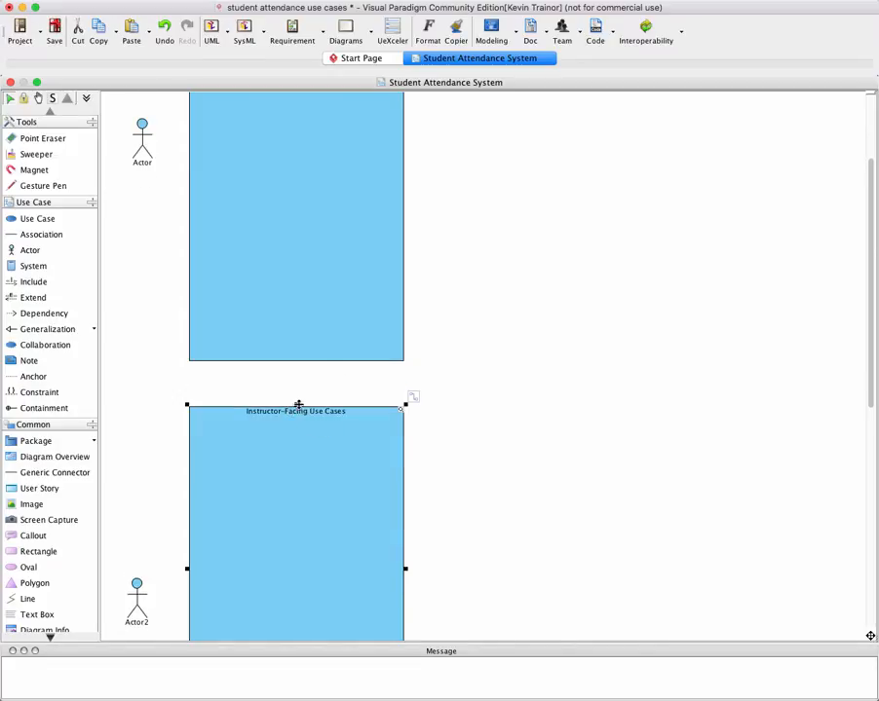
{"action": "left_click_drag", "start_coordinate": [296, 405], "coordinate": [297, 536]}
{"action": "left_click", "coordinate": [293, 358]}
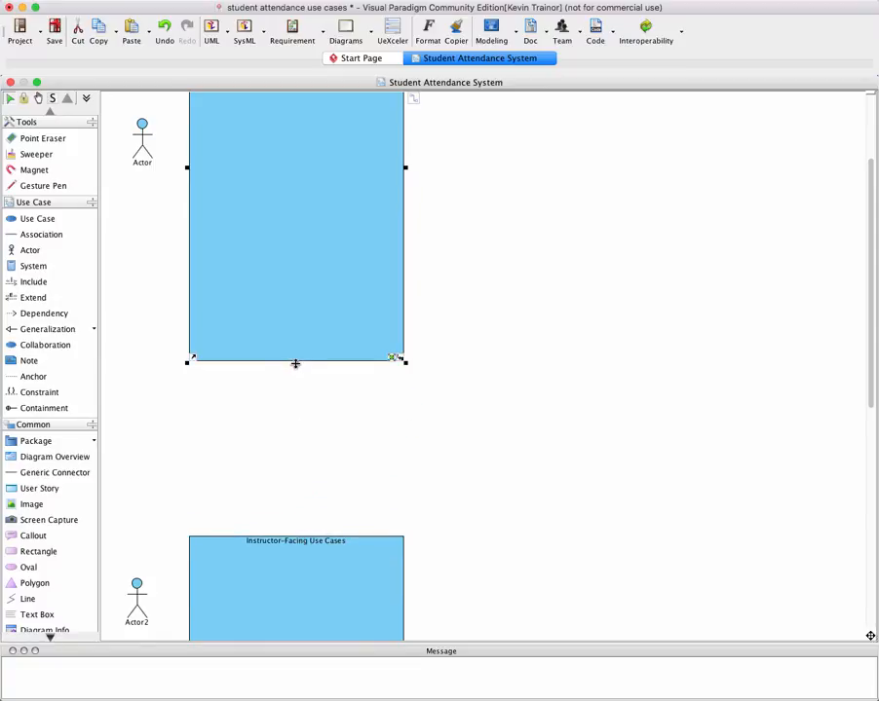
{"action": "left_click_drag", "start_coordinate": [296, 364], "coordinate": [296, 484]}
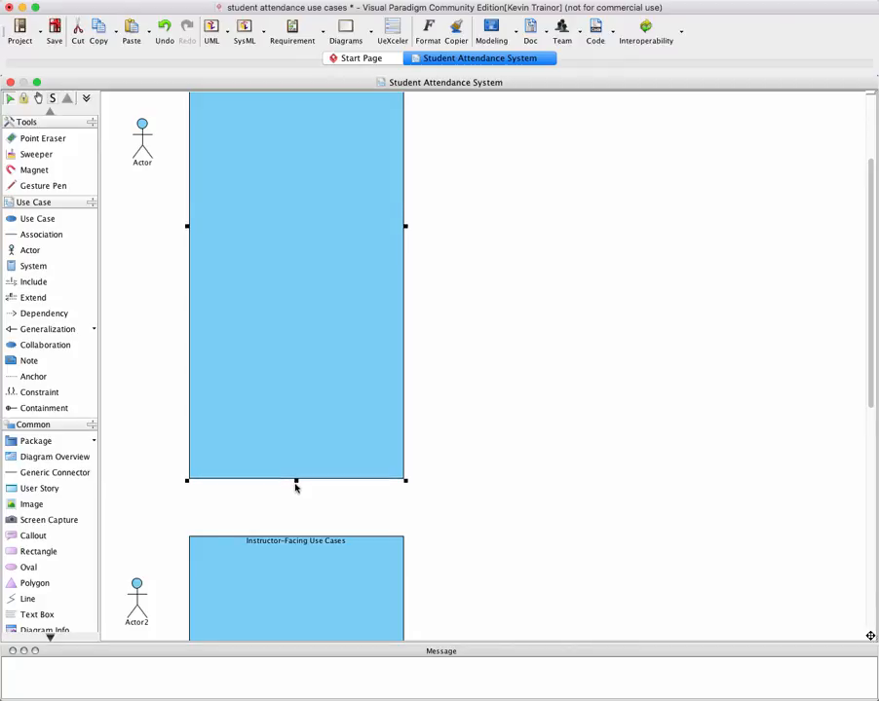
Raise the upper edge of the Instructor-Facing Use Cases boundary to narrow the gap below the Student-Facing boundary
{"action": "scroll", "coordinate": [300, 492], "scroll_direction": "down", "scroll_amount": 5}
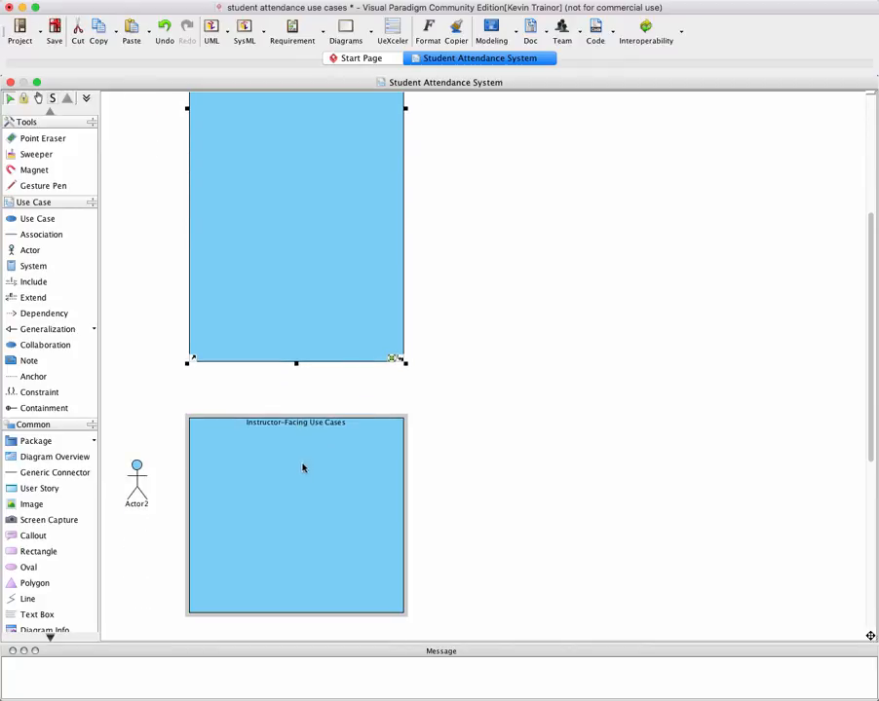
{"action": "left_click", "coordinate": [297, 419]}
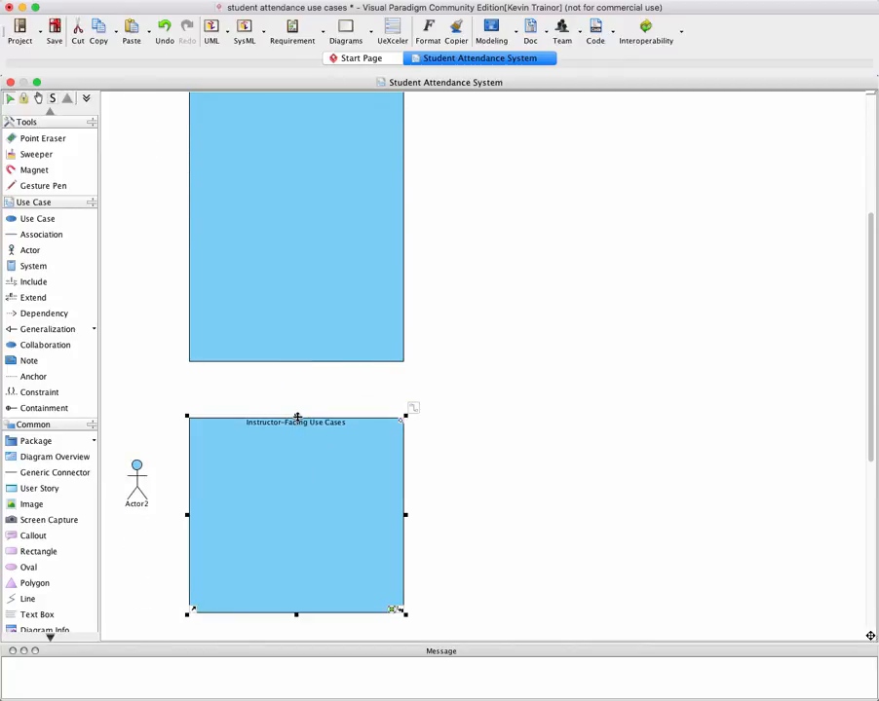
{"action": "left_click_drag", "start_coordinate": [297, 417], "coordinate": [295, 384]}
Lower the upper edge of the Administrative Use Cases boundary and extend the Instructor-Facing boundary downward to just above it
{"action": "scroll", "coordinate": [349, 511], "scroll_direction": "down", "scroll_amount": 1}
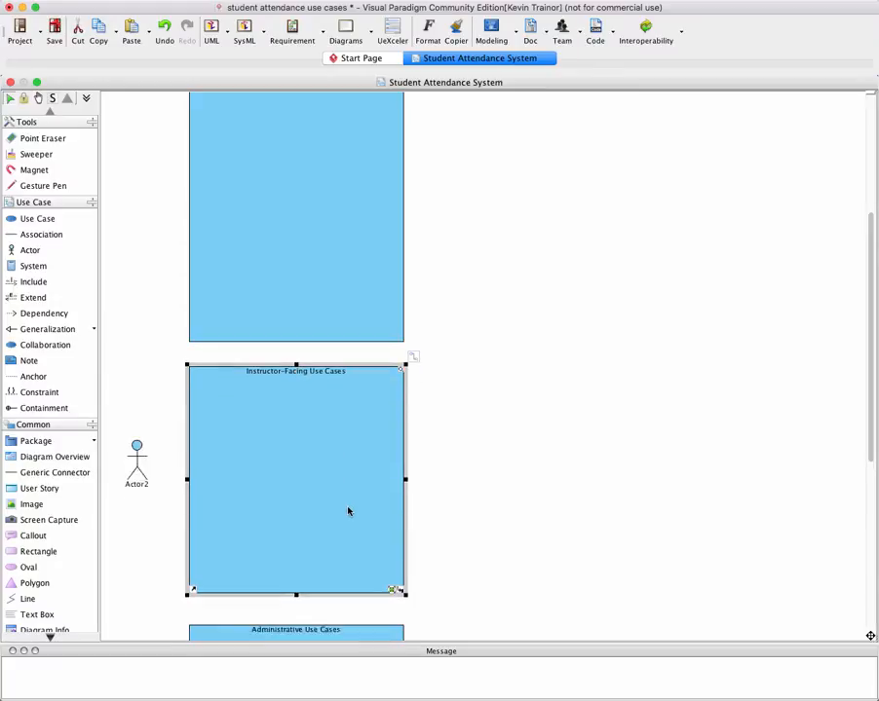
{"action": "scroll", "coordinate": [349, 510], "scroll_direction": "down", "scroll_amount": 12}
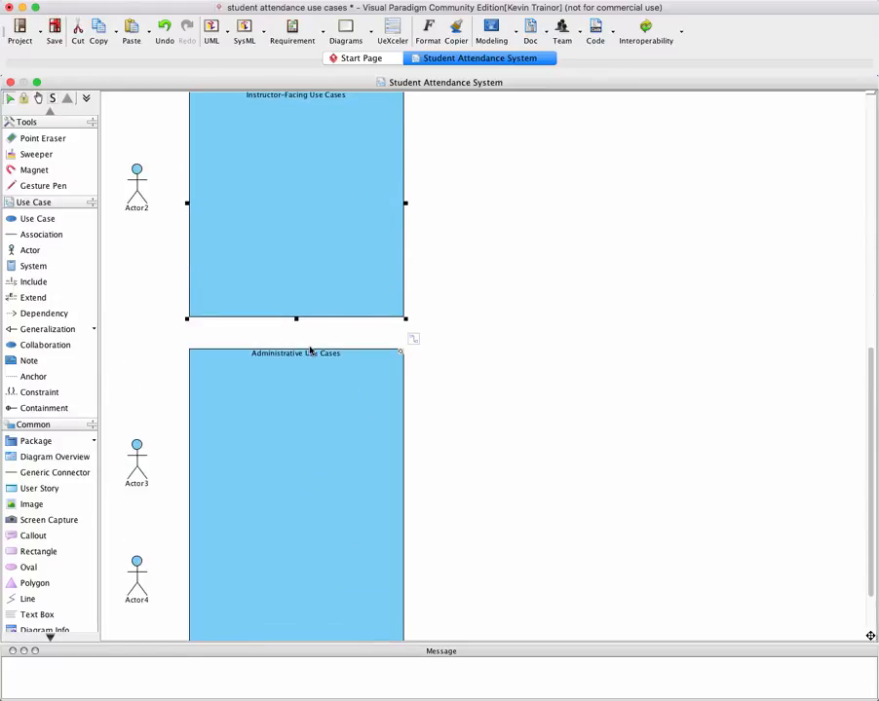
{"action": "left_click", "coordinate": [297, 351]}
{"action": "left_click_drag", "start_coordinate": [297, 348], "coordinate": [298, 563]}
{"action": "left_click", "coordinate": [297, 308]}
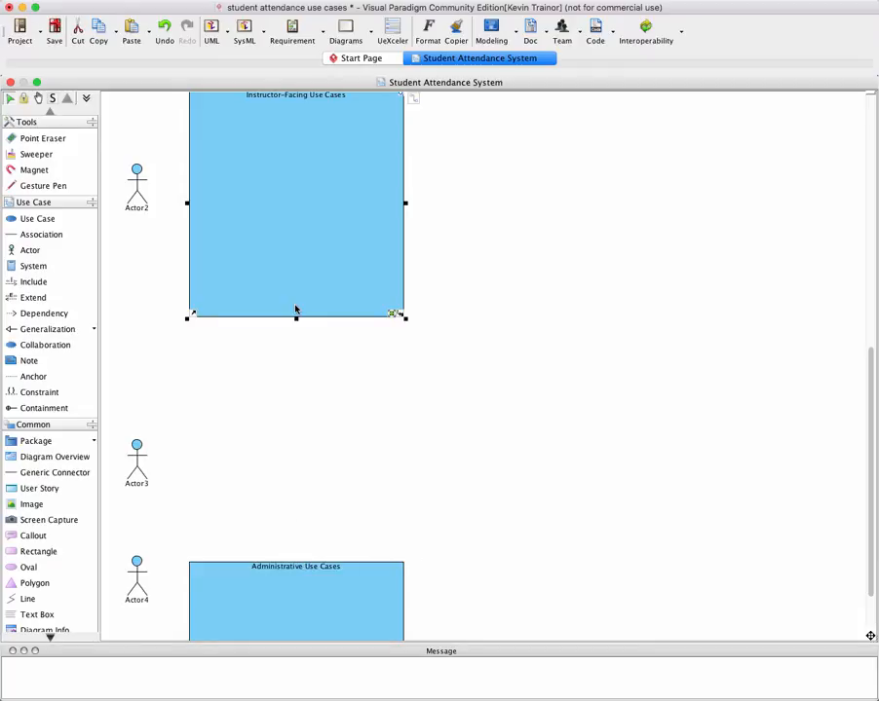
{"action": "left_click_drag", "start_coordinate": [296, 319], "coordinate": [287, 548]}
Extend the lower edge of the Administrative Use Cases boundary downward until it is nearly as tall as the other boundaries
{"action": "scroll", "coordinate": [287, 549], "scroll_direction": "down", "scroll_amount": 2}
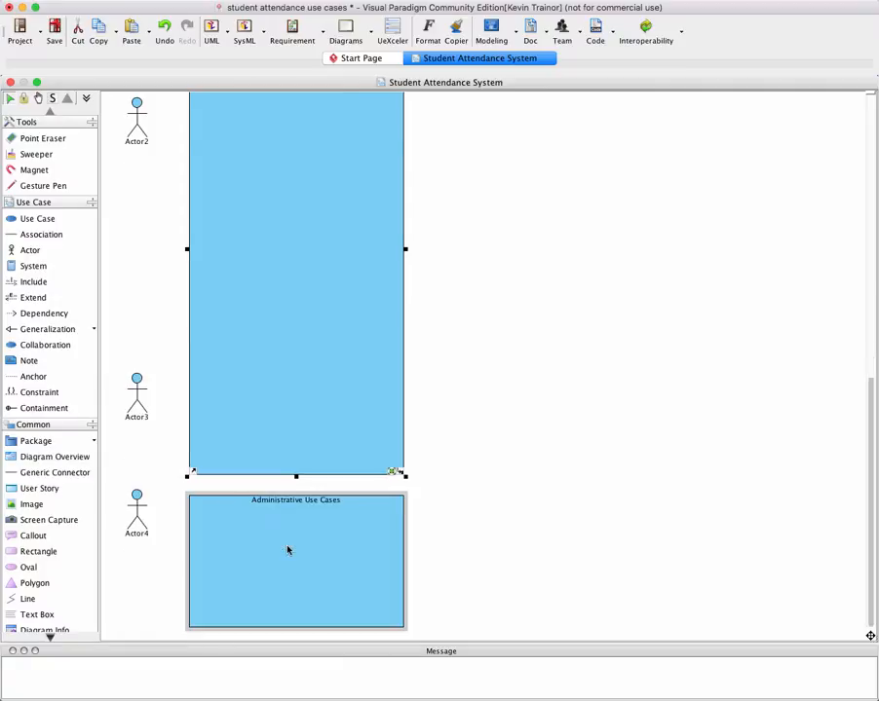
{"action": "left_click", "coordinate": [283, 623]}
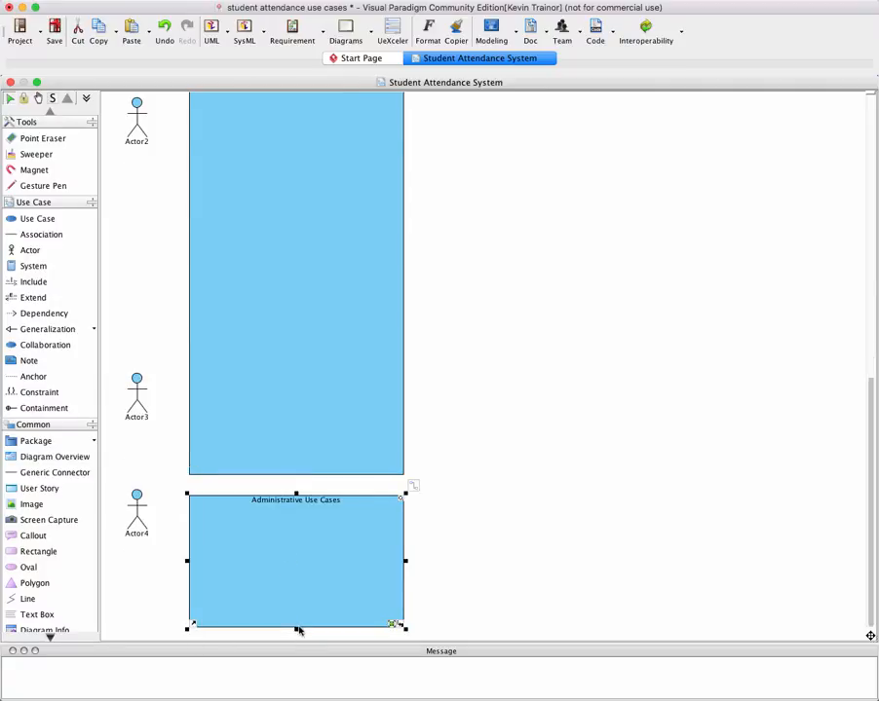
{"action": "left_click_drag", "start_coordinate": [296, 630], "coordinate": [294, 523]}
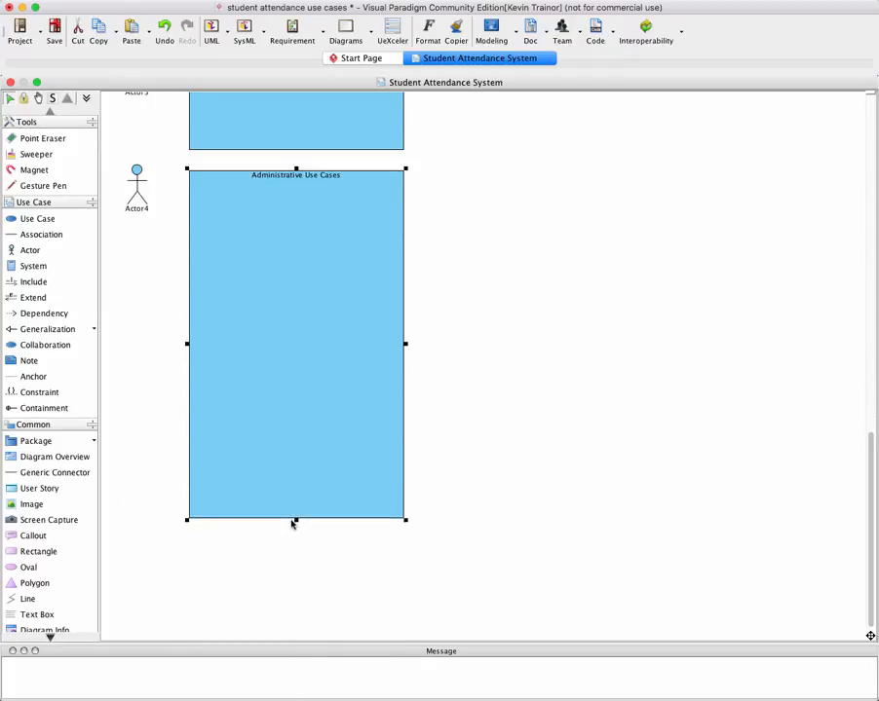
Move Actor4 down to beside the middle of the Administrative Use Cases boundary
{"action": "left_click_drag", "start_coordinate": [140, 183], "coordinate": [139, 325]}
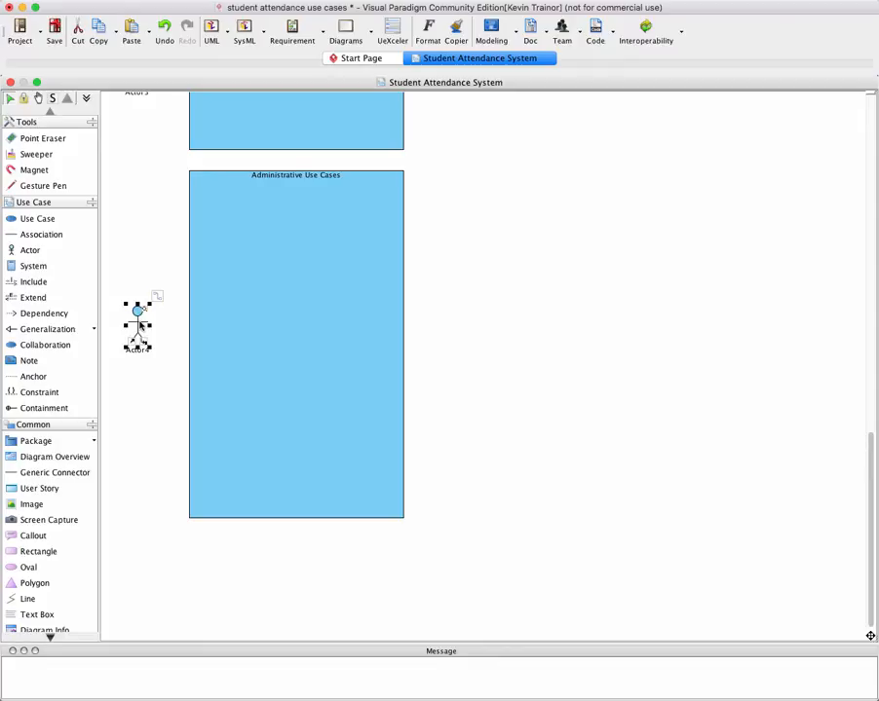
{"action": "scroll", "coordinate": [139, 326], "scroll_direction": "up", "scroll_amount": 6}
{"action": "scroll", "coordinate": [139, 326], "scroll_direction": "up", "scroll_amount": 1}
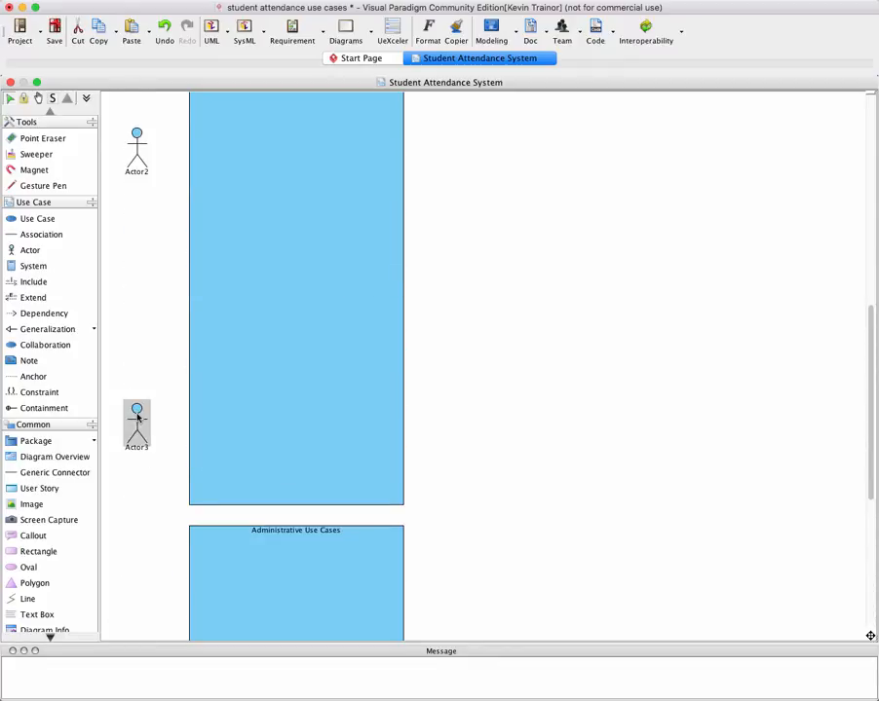
Move Actor3 down beside the Administrative Use Cases boundary and place Actor4 lower, vertically aligned beneath it
{"action": "left_click_drag", "start_coordinate": [138, 417], "coordinate": [136, 621]}
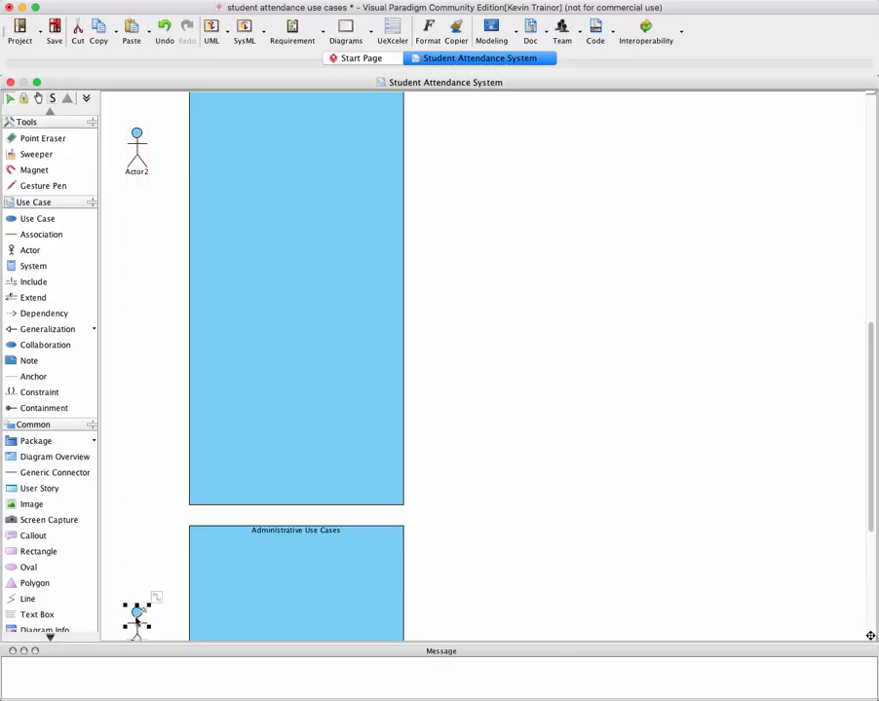
{"action": "scroll", "coordinate": [129, 618], "scroll_direction": "down", "scroll_amount": 4}
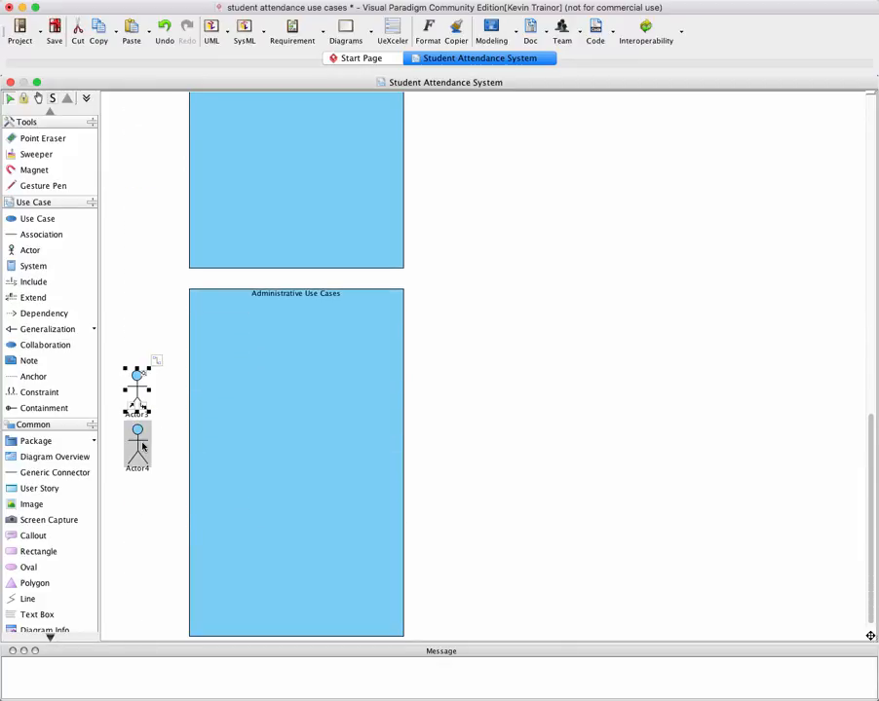
{"action": "left_click_drag", "start_coordinate": [142, 445], "coordinate": [139, 518]}
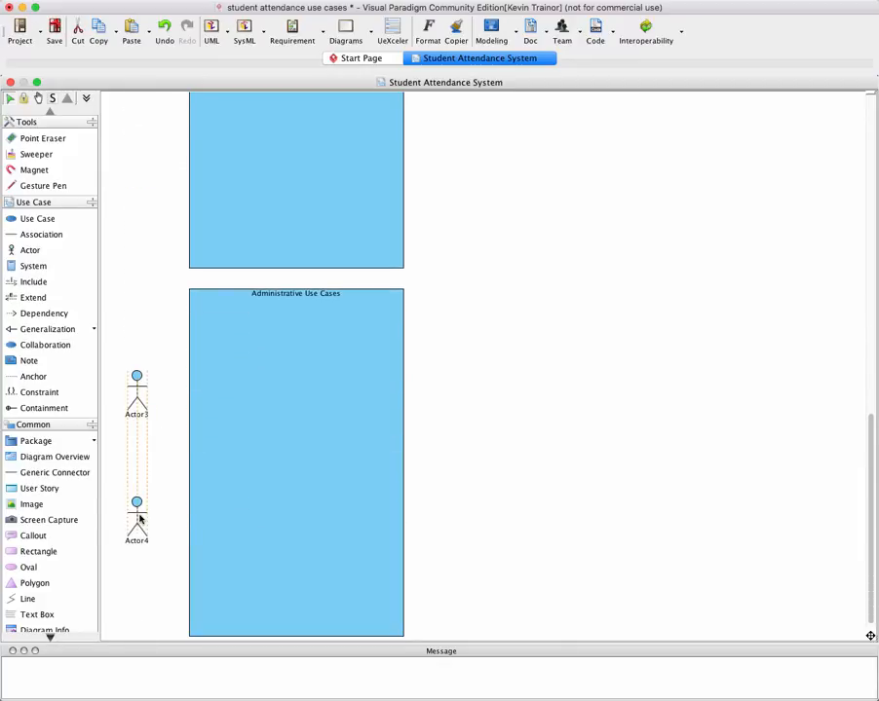
Move Actor2 down to beside the middle of the Instructor-Facing Use Cases boundary
{"action": "scroll", "coordinate": [139, 518], "scroll_direction": "up", "scroll_amount": 6}
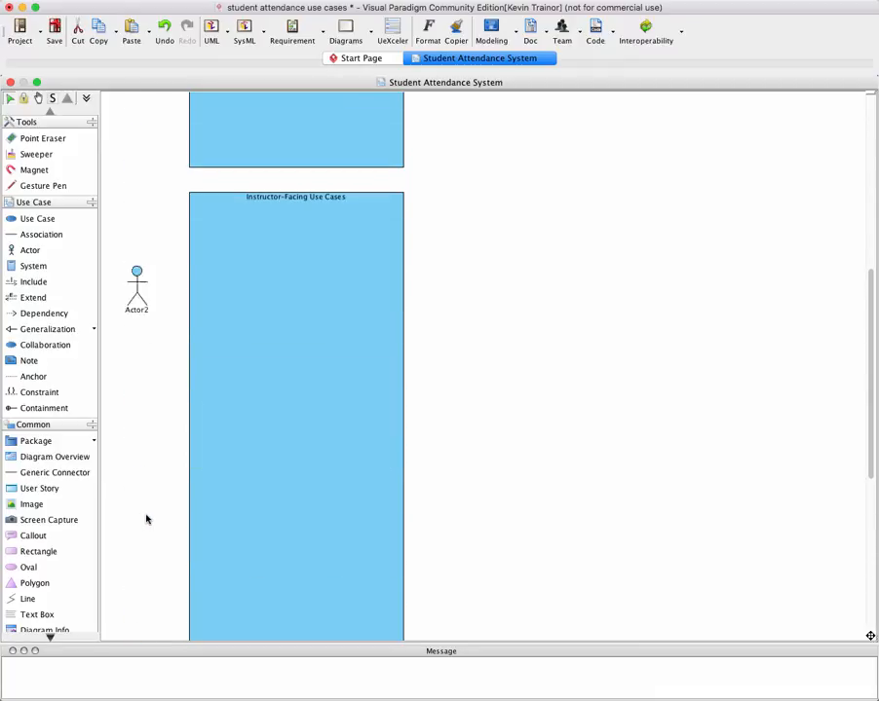
{"action": "scroll", "coordinate": [146, 519], "scroll_direction": "up", "scroll_amount": 1}
{"action": "left_click_drag", "start_coordinate": [139, 365], "coordinate": [137, 464]}
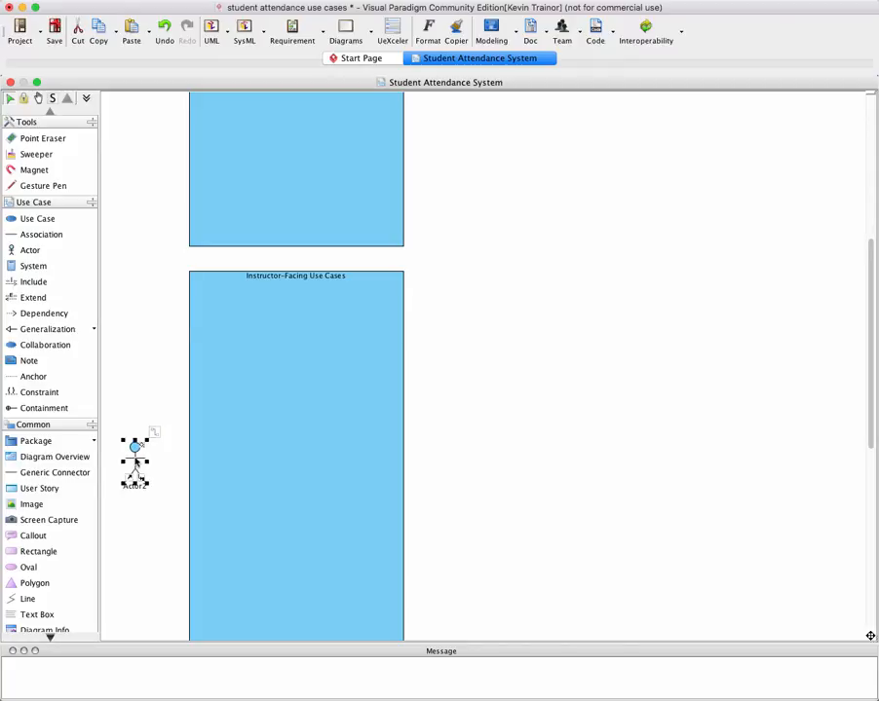
Move the first actor down to beside the middle of the Student-Facing Use Cases boundary
{"action": "scroll", "coordinate": [136, 460], "scroll_direction": "up", "scroll_amount": 4}
{"action": "scroll", "coordinate": [135, 462], "scroll_direction": "up", "scroll_amount": 1}
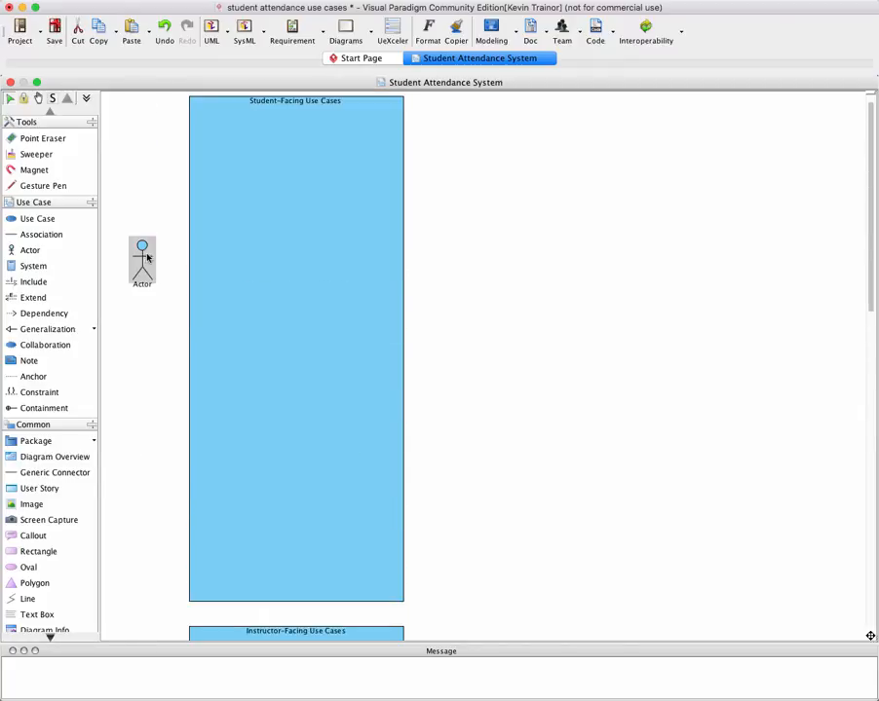
{"action": "left_click_drag", "start_coordinate": [144, 261], "coordinate": [140, 344]}
{"action": "left_click", "coordinate": [140, 344]}
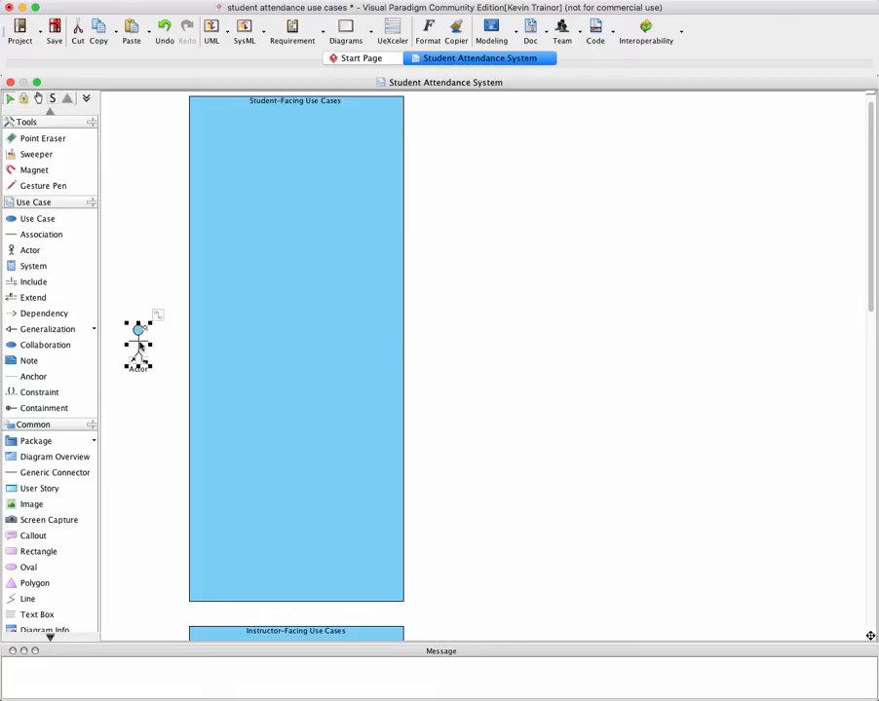
{"action": "left_click", "coordinate": [349, 345], "text": "shift"}
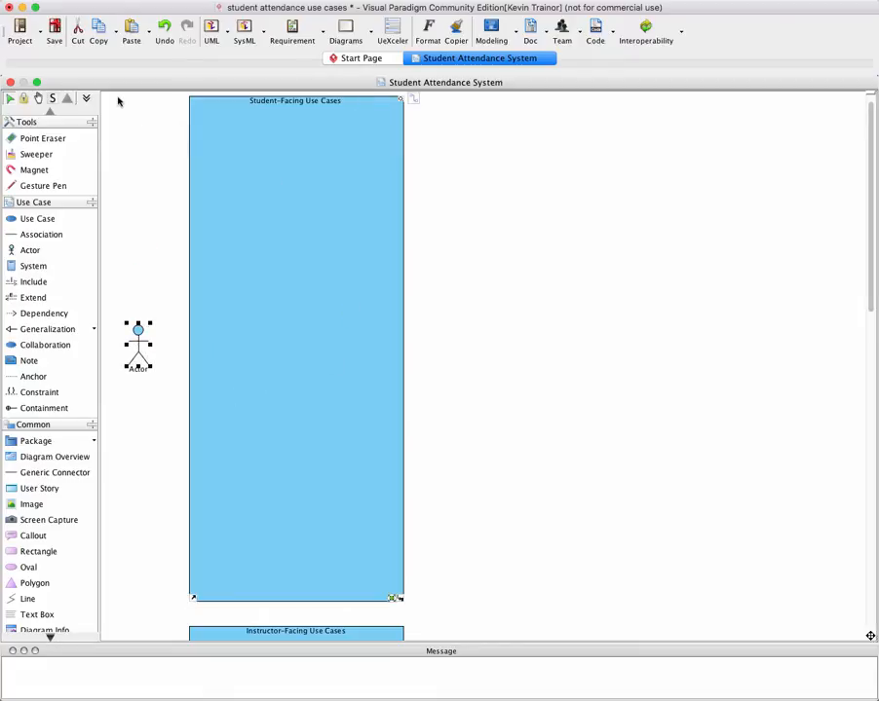
Preview the printed pages to check where the page breaks cut the three system boundaries
{"action": "left_click", "coordinate": [42, 34]}
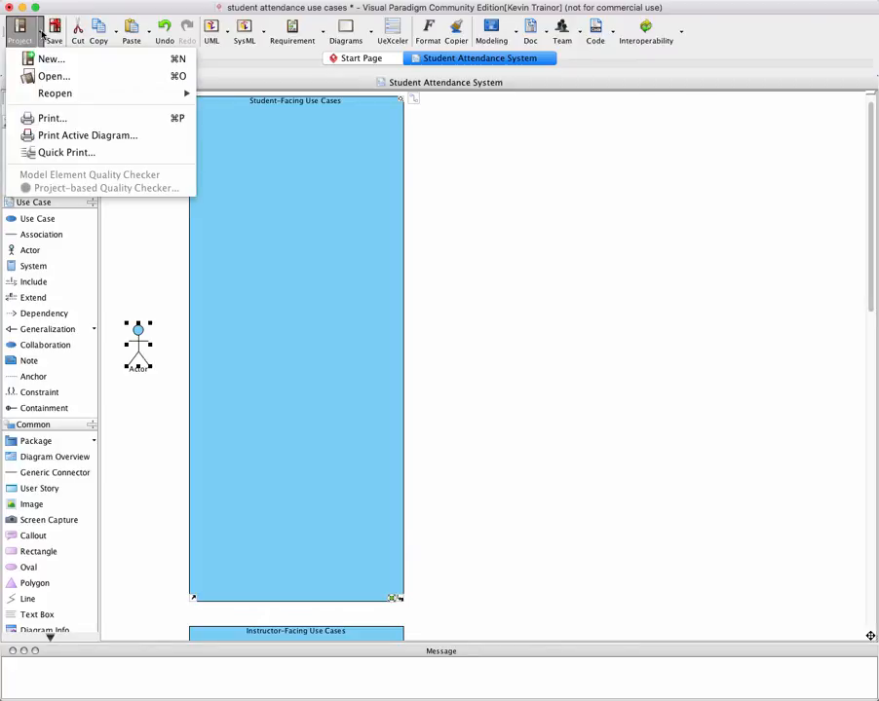
{"action": "left_click", "coordinate": [51, 118]}
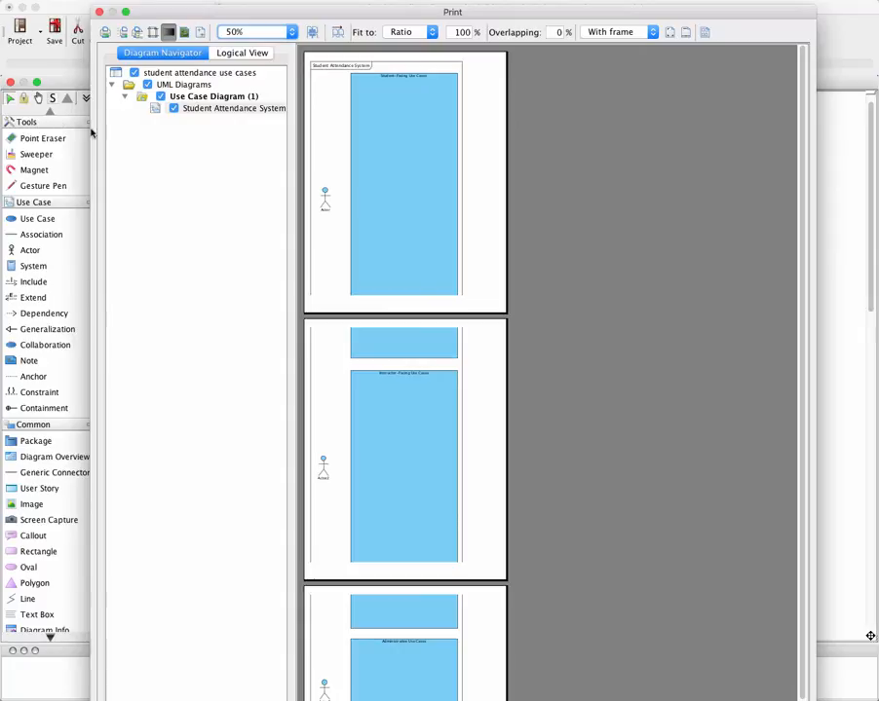
{"action": "scroll", "coordinate": [532, 513], "scroll_direction": "down", "scroll_amount": 3}
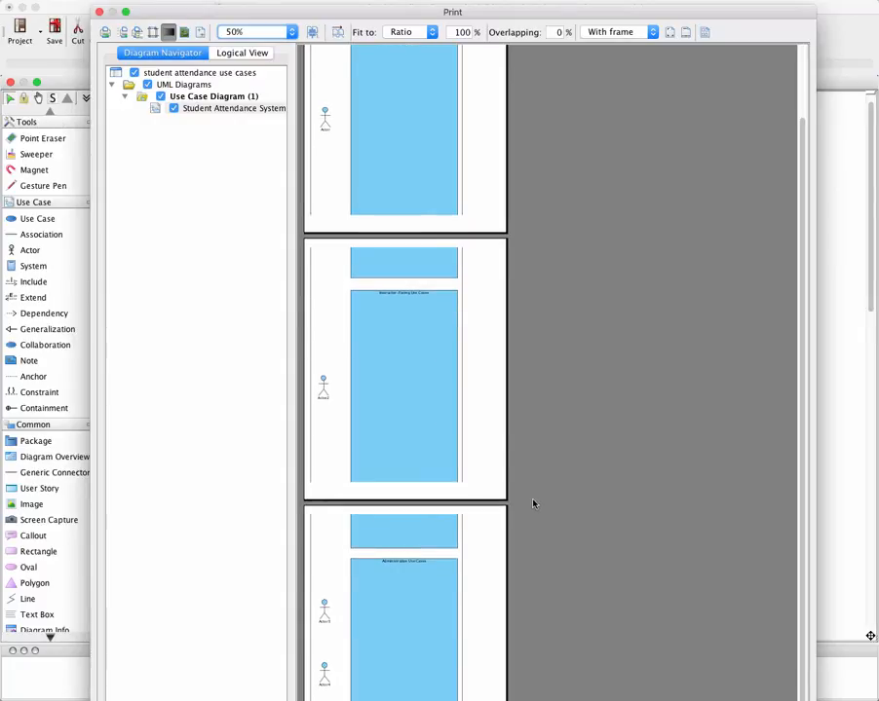
{"action": "scroll", "coordinate": [532, 505], "scroll_direction": "up", "scroll_amount": 3}
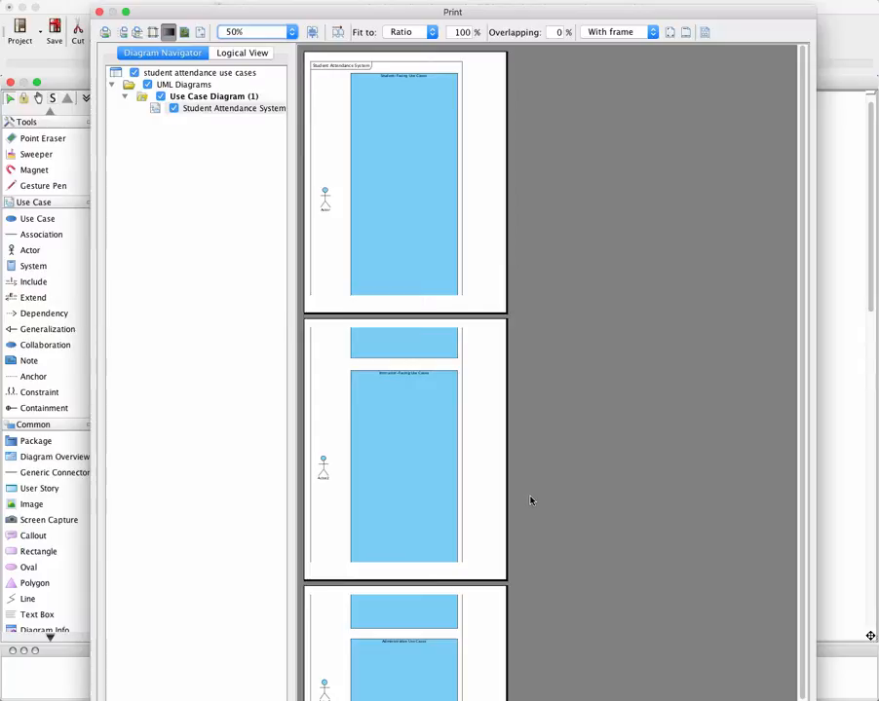
{"action": "left_click", "coordinate": [98, 12]}
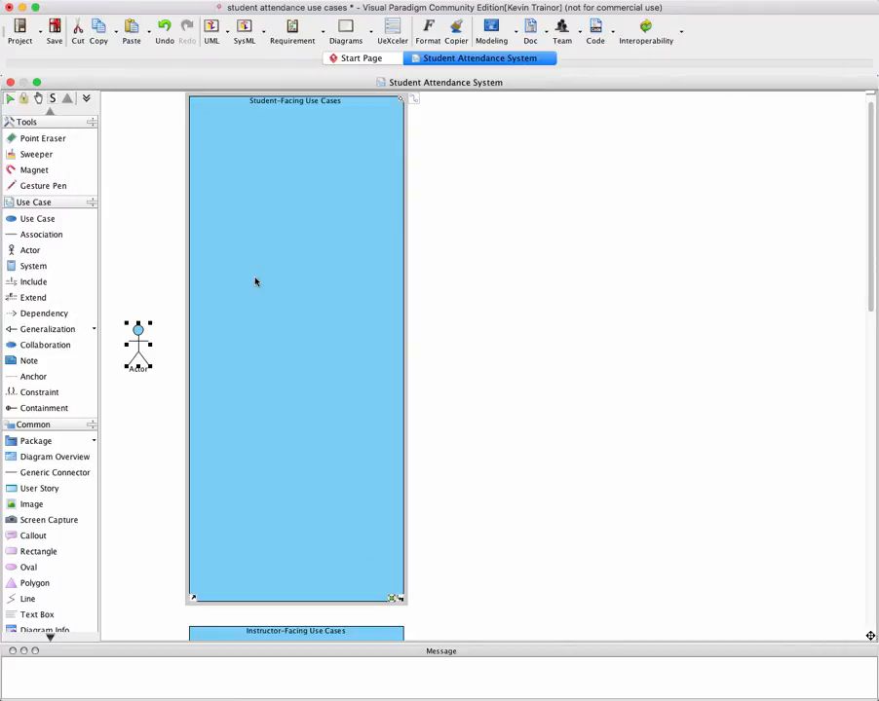
Shorten the Student-Facing Use Cases boundary by raising its lower edge
{"action": "scroll", "coordinate": [263, 287], "scroll_direction": "down", "scroll_amount": 3}
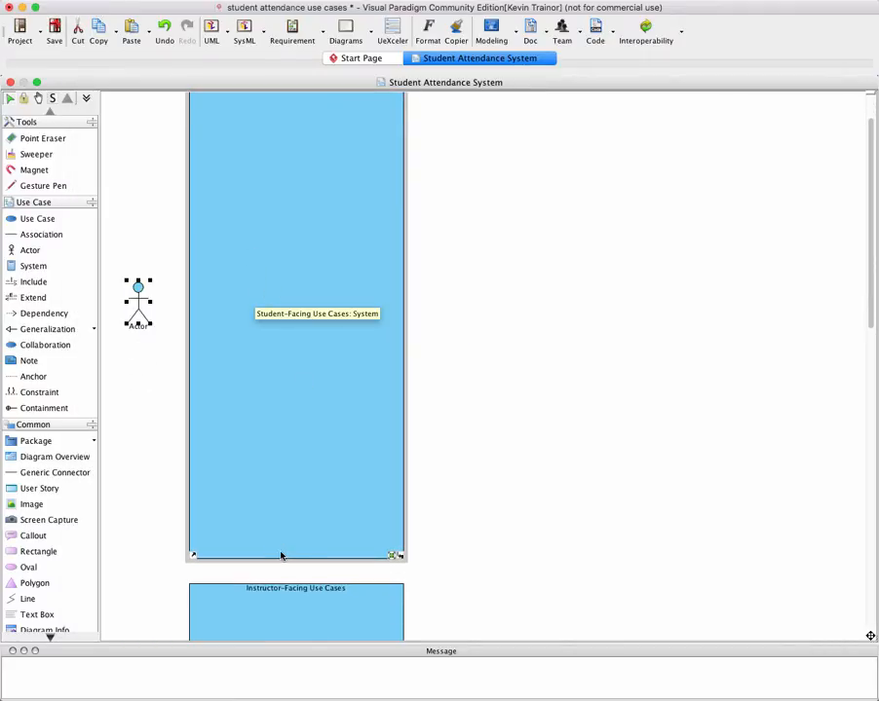
{"action": "left_click", "coordinate": [290, 563]}
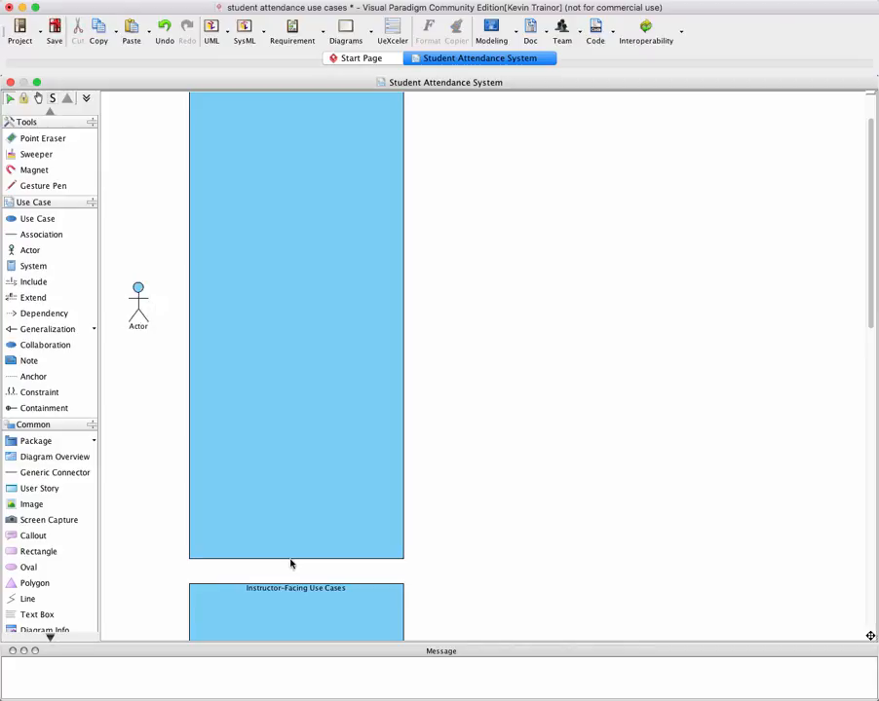
{"action": "left_click", "coordinate": [296, 558]}
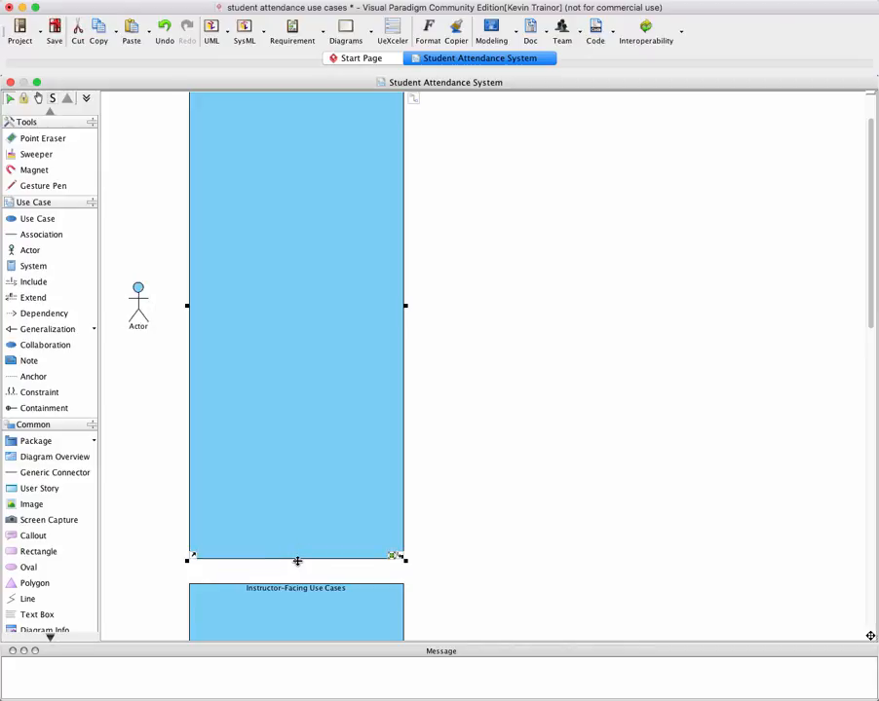
{"action": "left_click_drag", "start_coordinate": [296, 560], "coordinate": [300, 501]}
Move the Instructor-Facing and Administrative Use Cases boundaries up, leaving a small gap below the boundary above each
{"action": "left_click_drag", "start_coordinate": [316, 604], "coordinate": [312, 551]}
{"action": "scroll", "coordinate": [325, 552], "scroll_direction": "down", "scroll_amount": 10}
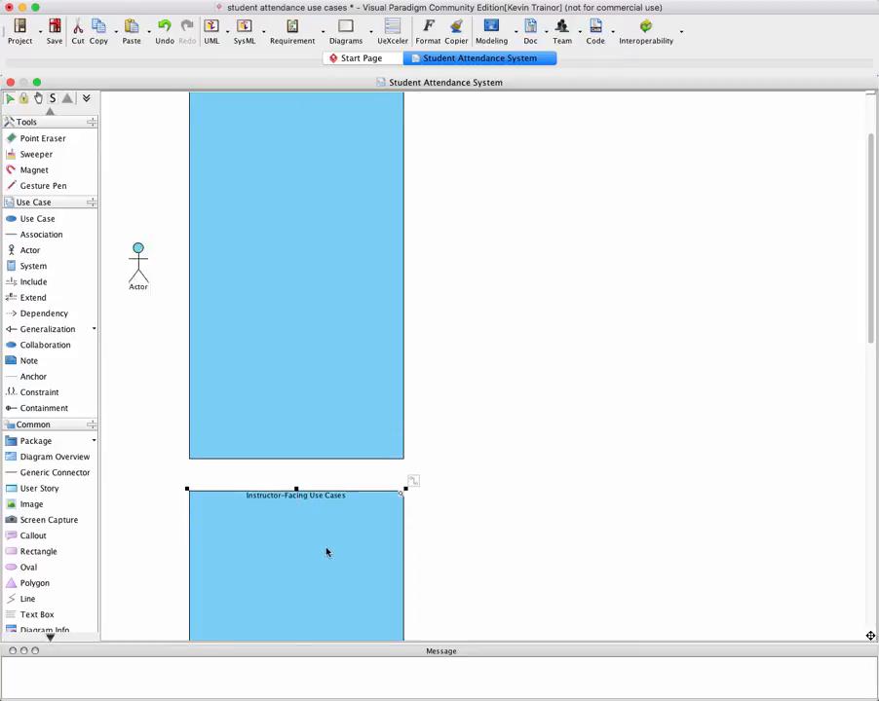
{"action": "scroll", "coordinate": [326, 552], "scroll_direction": "down", "scroll_amount": 3}
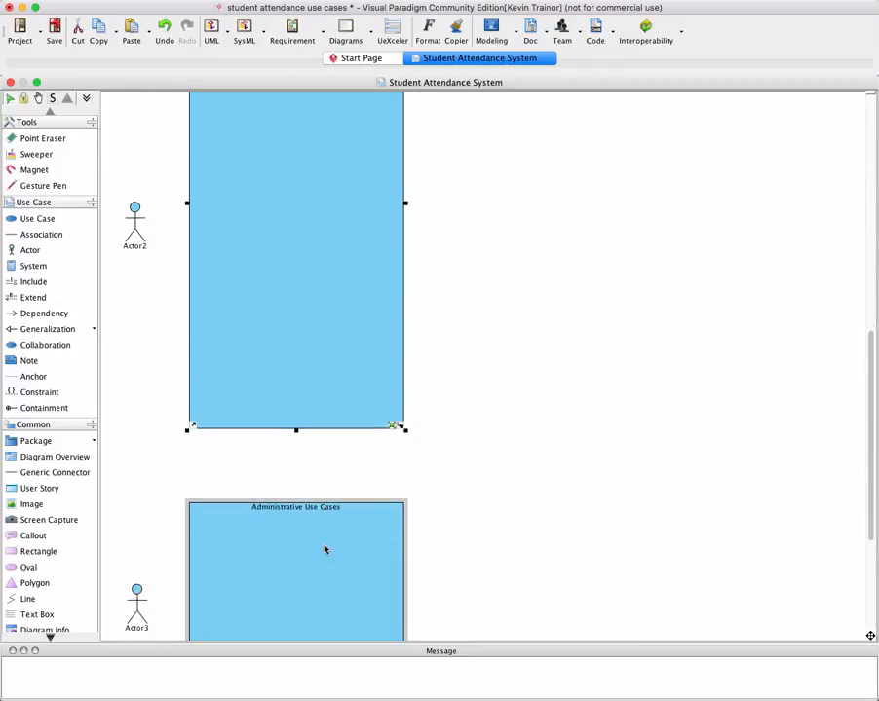
{"action": "left_click_drag", "start_coordinate": [323, 549], "coordinate": [324, 506]}
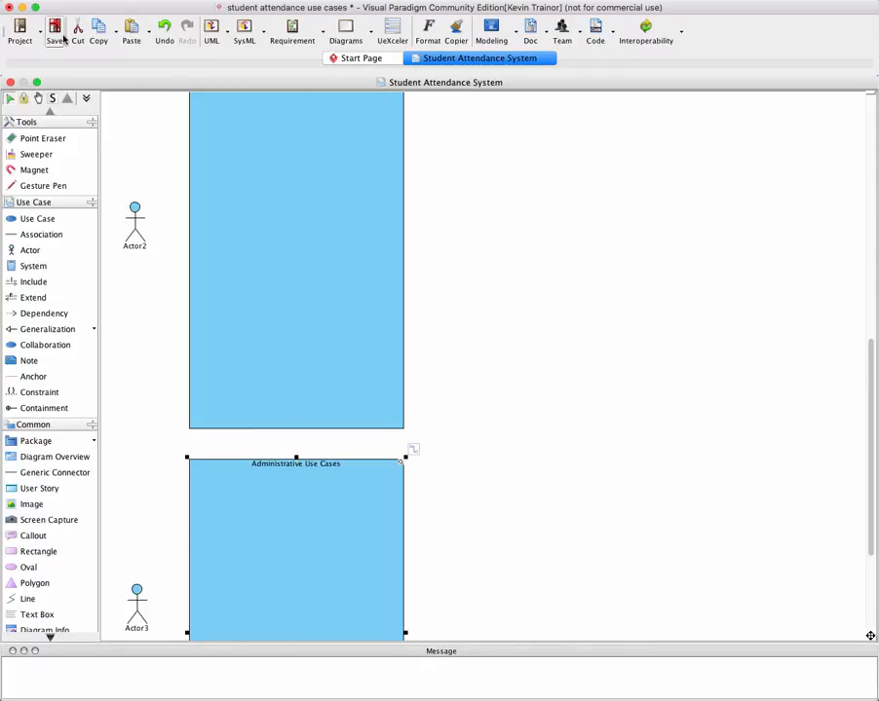
Check the print preview again to see how the repositioned boundaries fall on the pages
{"action": "left_click", "coordinate": [20, 32]}
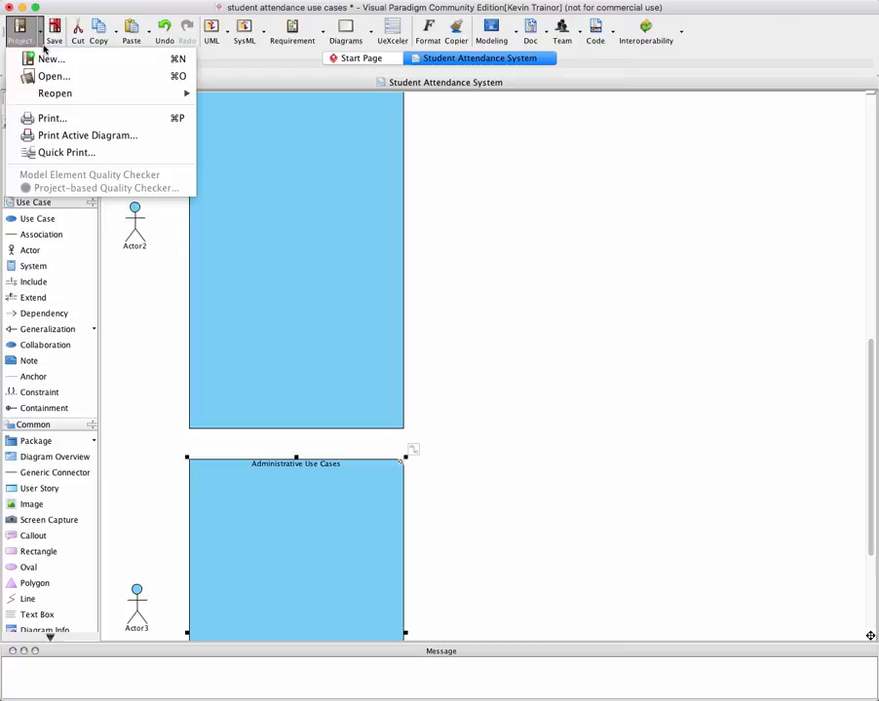
{"action": "left_click", "coordinate": [51, 118]}
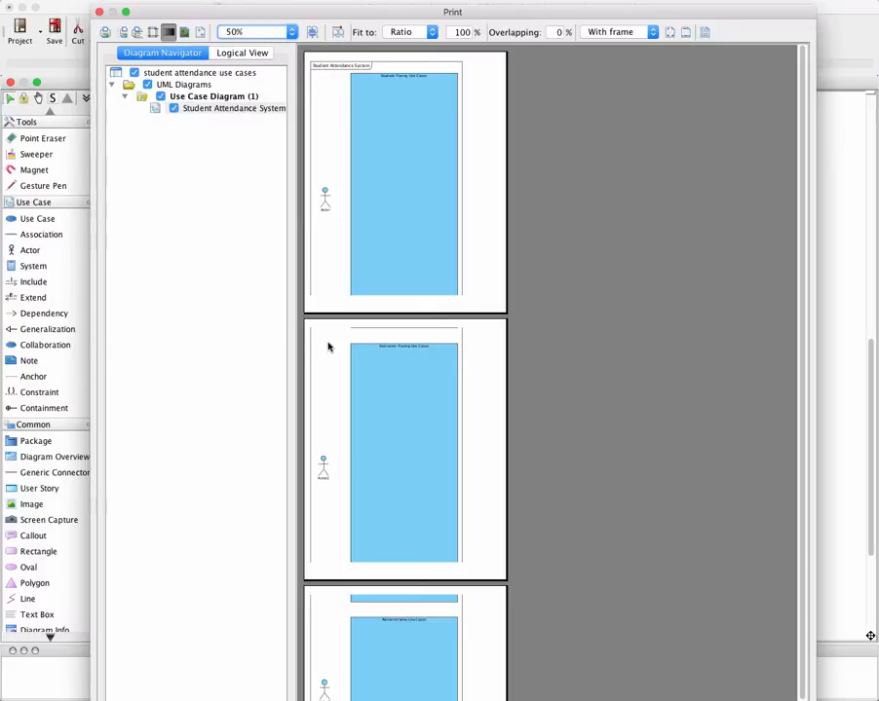
{"action": "left_click", "coordinate": [98, 12]}
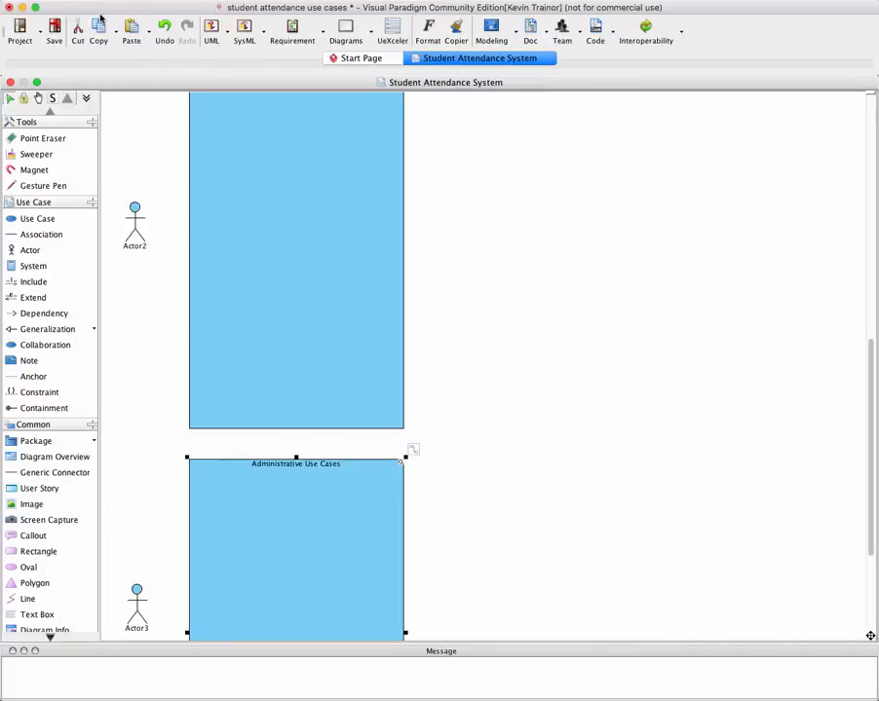
Shorten the Instructor-Facing Use Cases boundary slightly by raising its lower edge
{"action": "left_click", "coordinate": [298, 386]}
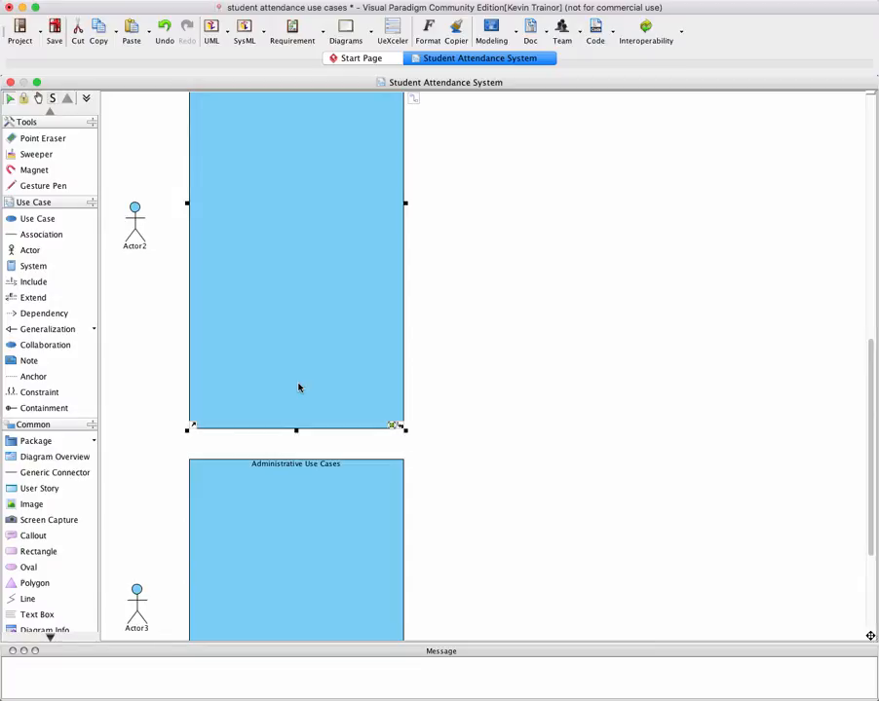
{"action": "left_click_drag", "start_coordinate": [297, 432], "coordinate": [295, 401]}
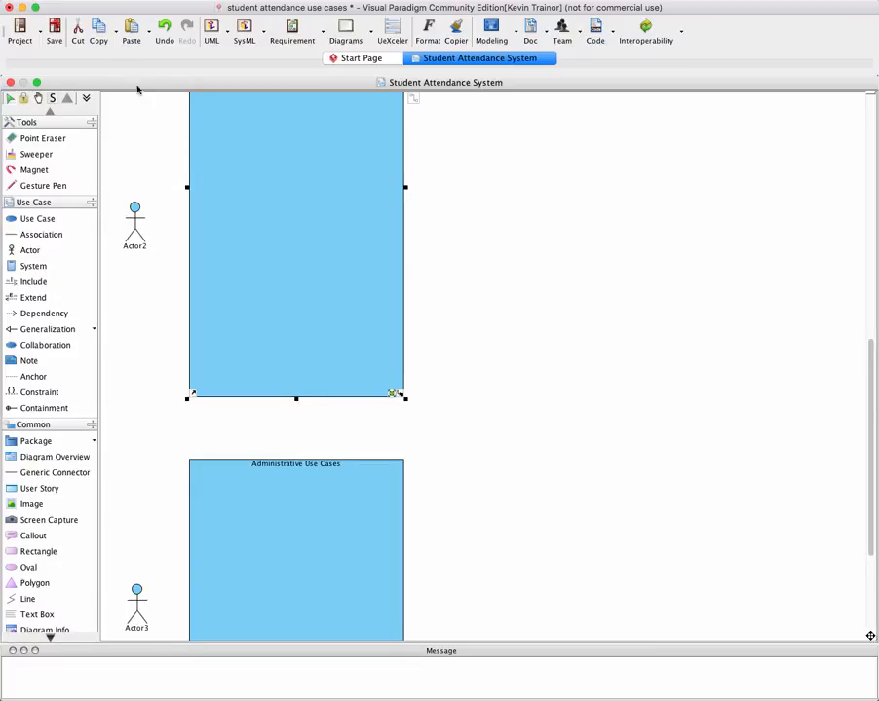
Review all pages in the print preview to check that each boundary fits on its own page
{"action": "left_click", "coordinate": [30, 27]}
{"action": "left_click", "coordinate": [61, 118]}
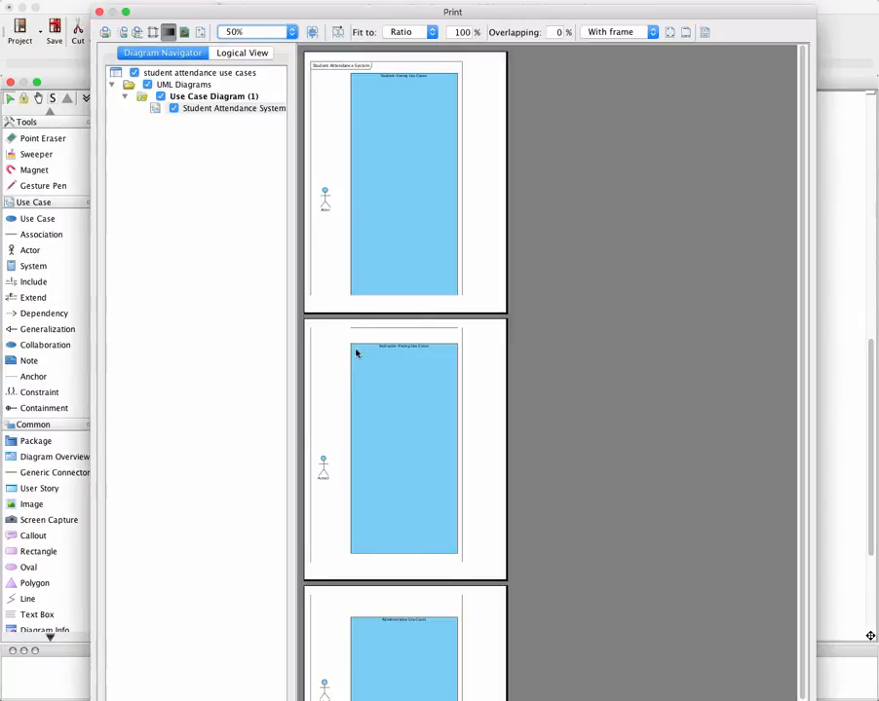
{"action": "scroll", "coordinate": [393, 377], "scroll_direction": "down", "scroll_amount": 3}
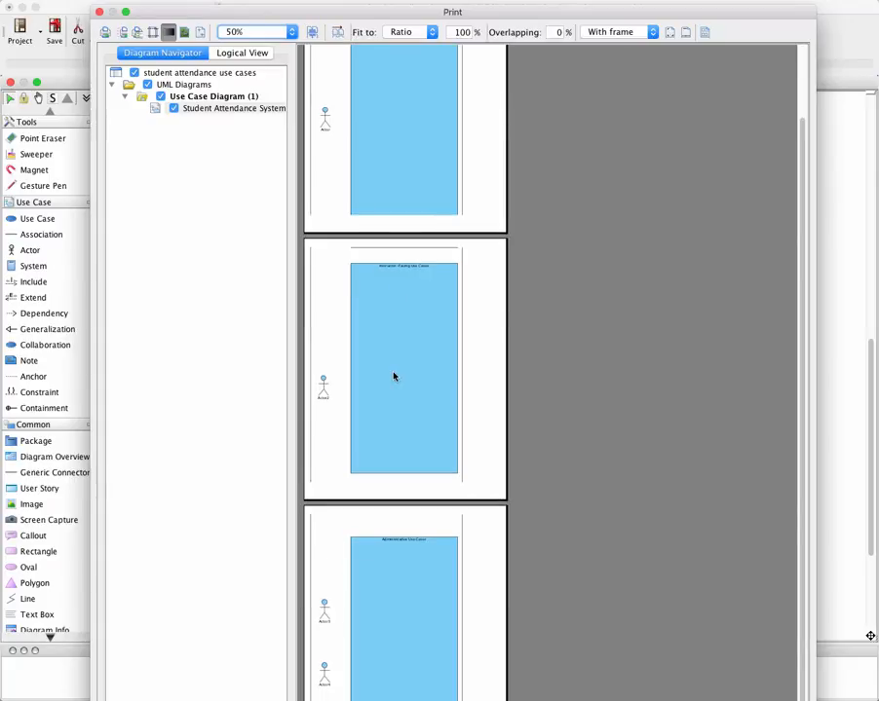
{"action": "scroll", "coordinate": [393, 377], "scroll_direction": "up", "scroll_amount": 3}
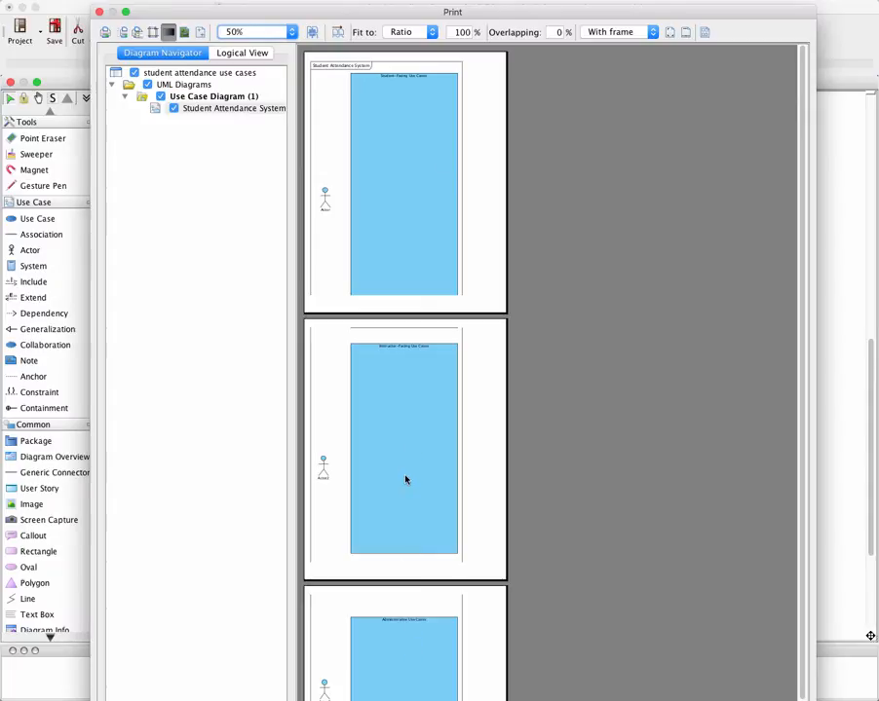
{"action": "left_click", "coordinate": [100, 12]}
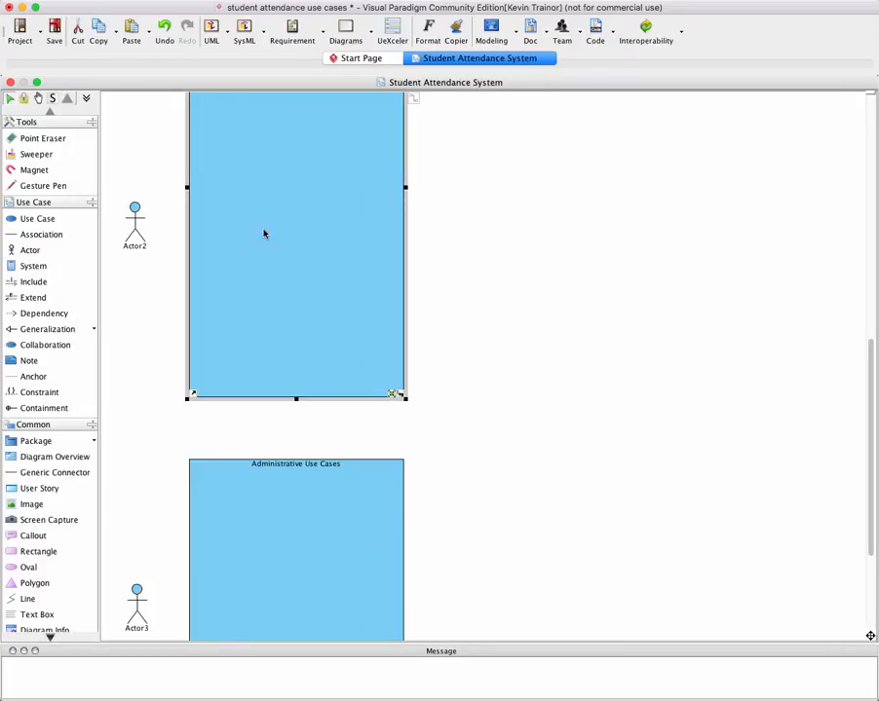
Rename the actor beside the Student-Facing Use Cases boundary to Student
{"action": "scroll", "coordinate": [266, 237], "scroll_direction": "up", "scroll_amount": 8}
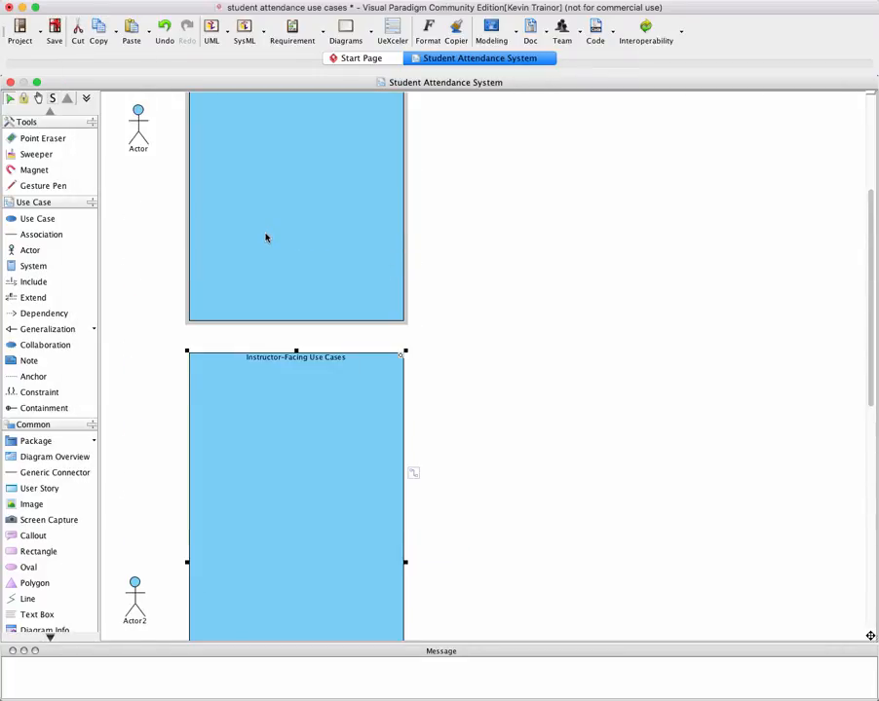
{"action": "scroll", "coordinate": [281, 243], "scroll_direction": "up", "scroll_amount": 3}
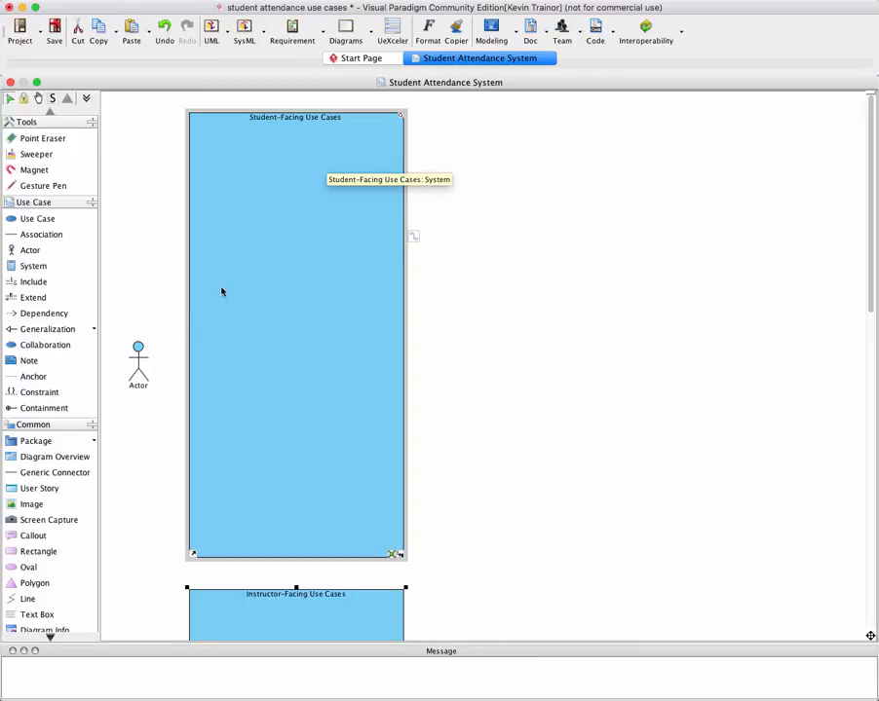
{"action": "left_click", "coordinate": [138, 386]}
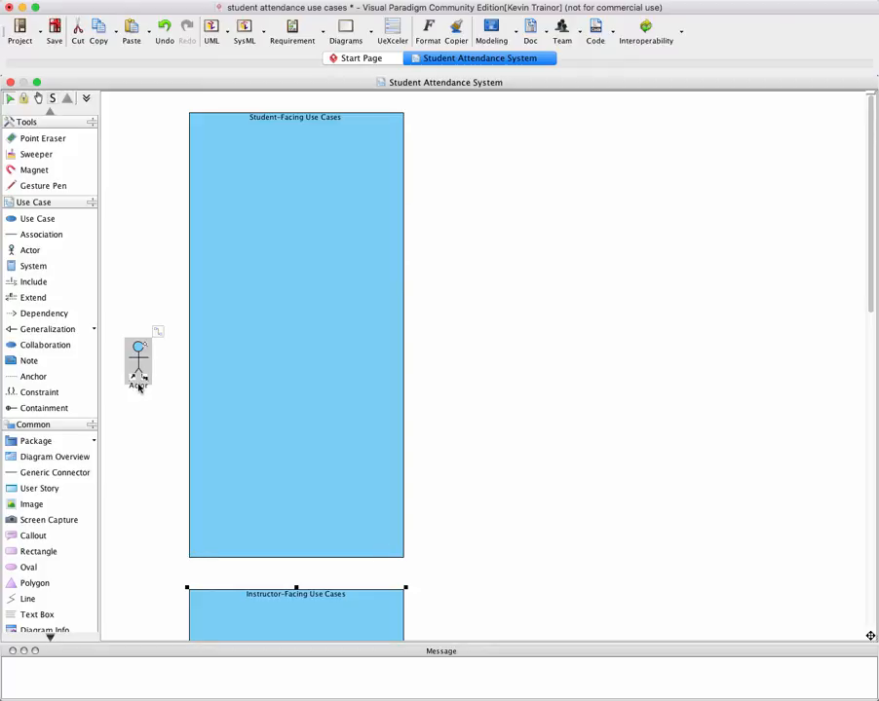
{"action": "left_click", "coordinate": [138, 385]}
{"action": "double_click", "coordinate": [138, 384]}
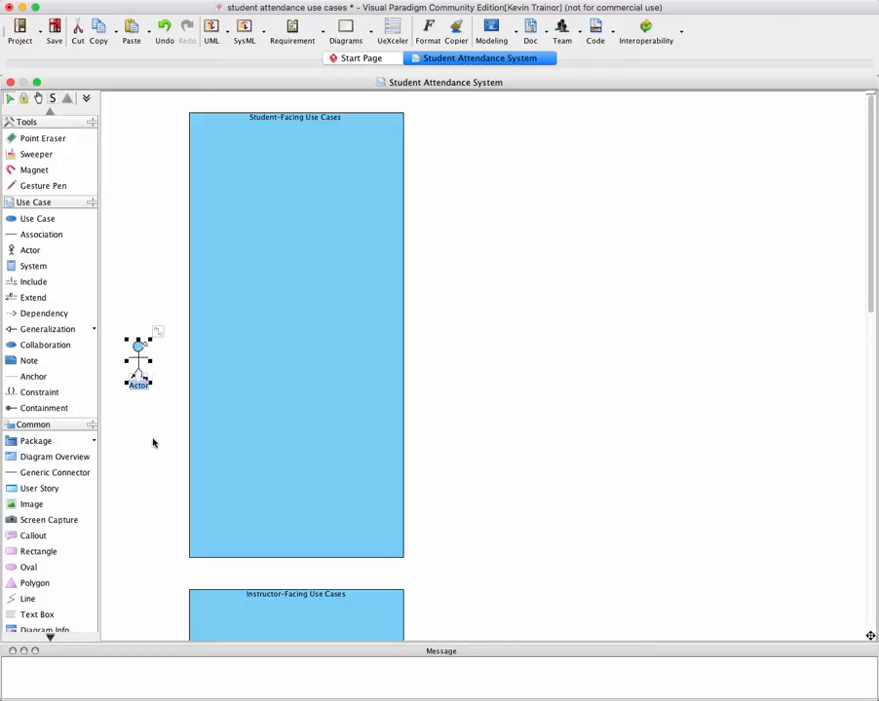
{"action": "type", "text": "Student"}
{"action": "left_click", "coordinate": [134, 432]}
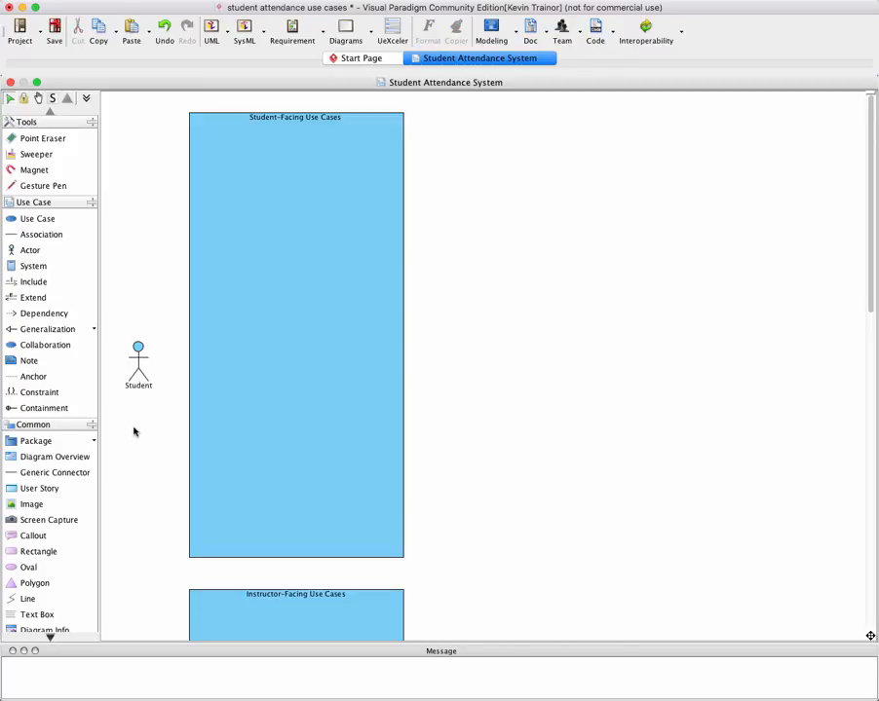
Rename the actor beside the Instructor-Facing Use Cases boundary to Instructor
{"action": "scroll", "coordinate": [142, 421], "scroll_direction": "down", "scroll_amount": 3}
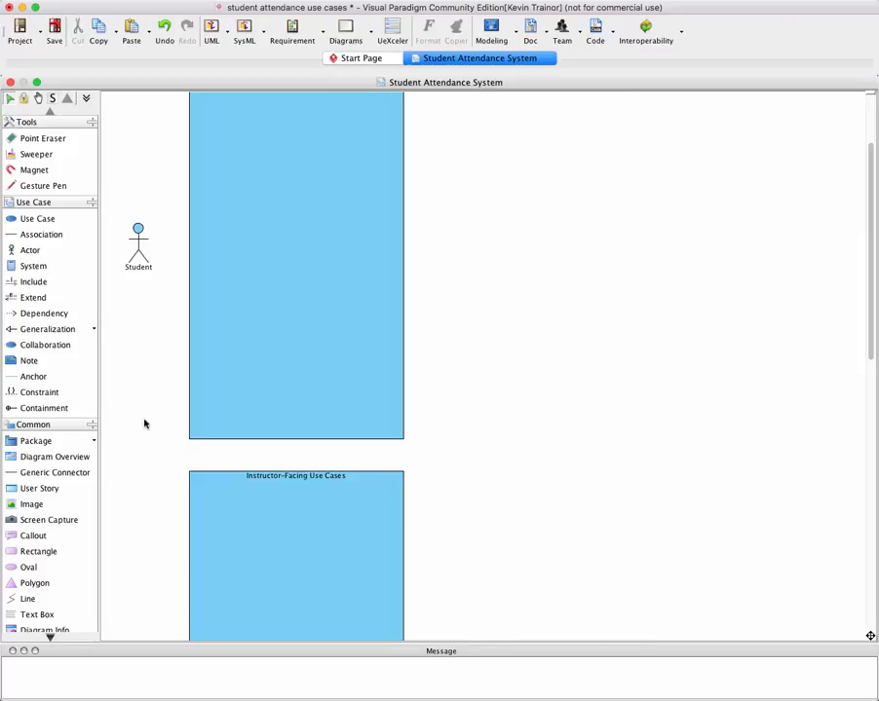
{"action": "scroll", "coordinate": [152, 425], "scroll_direction": "down", "scroll_amount": 2}
{"action": "scroll", "coordinate": [152, 423], "scroll_direction": "down", "scroll_amount": 4}
{"action": "left_click", "coordinate": [135, 464]}
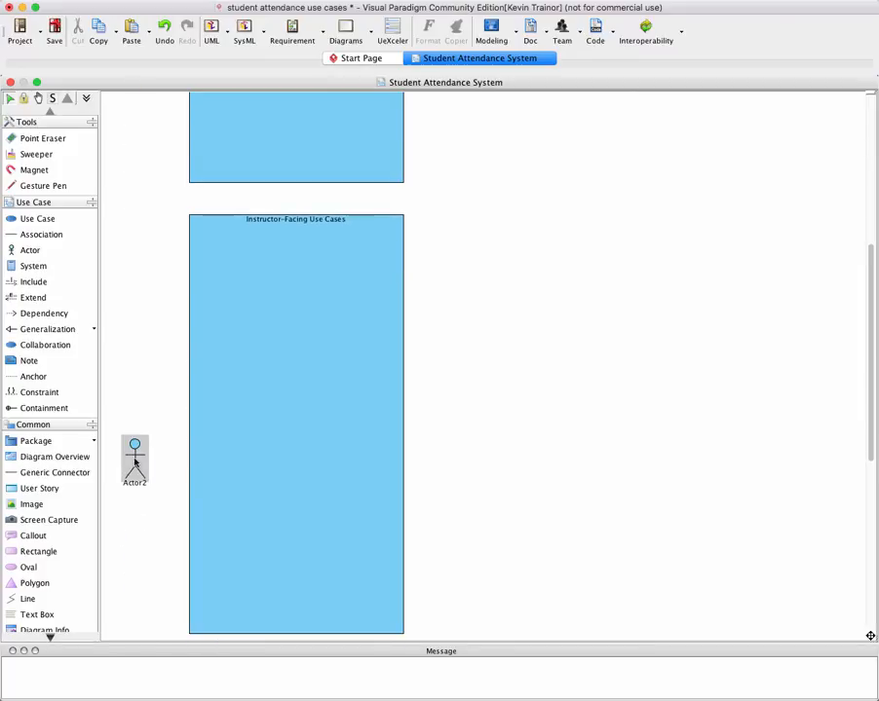
{"action": "double_click", "coordinate": [134, 466]}
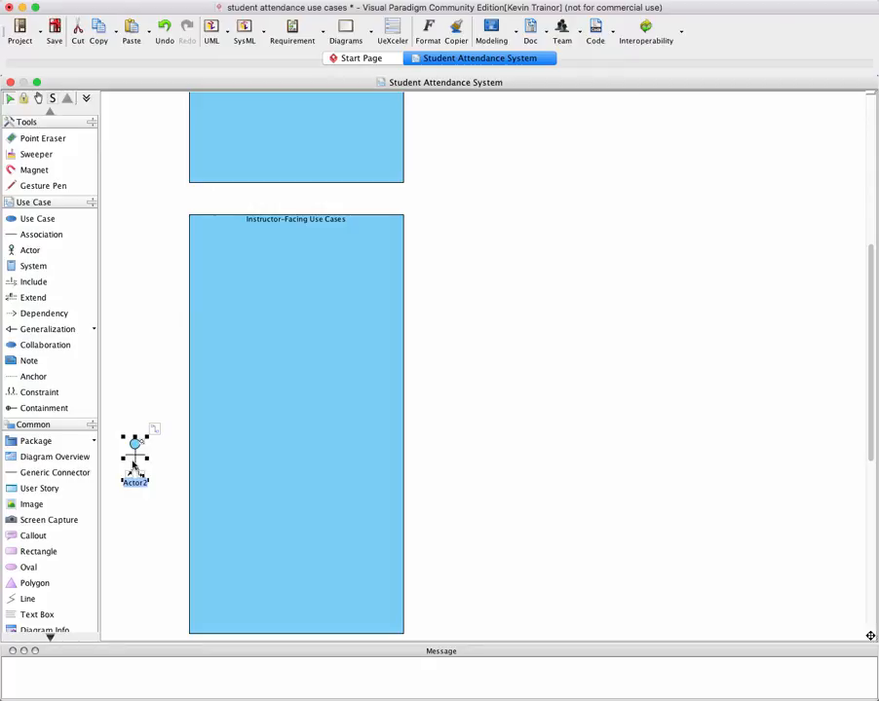
{"action": "type", "text": "Instructor"}
{"action": "left_click", "coordinate": [142, 540]}
Place two use cases one above the other in the Student-Facing Use Cases boundary and centre them horizontally
{"action": "scroll", "coordinate": [144, 542], "scroll_direction": "up", "scroll_amount": 1}
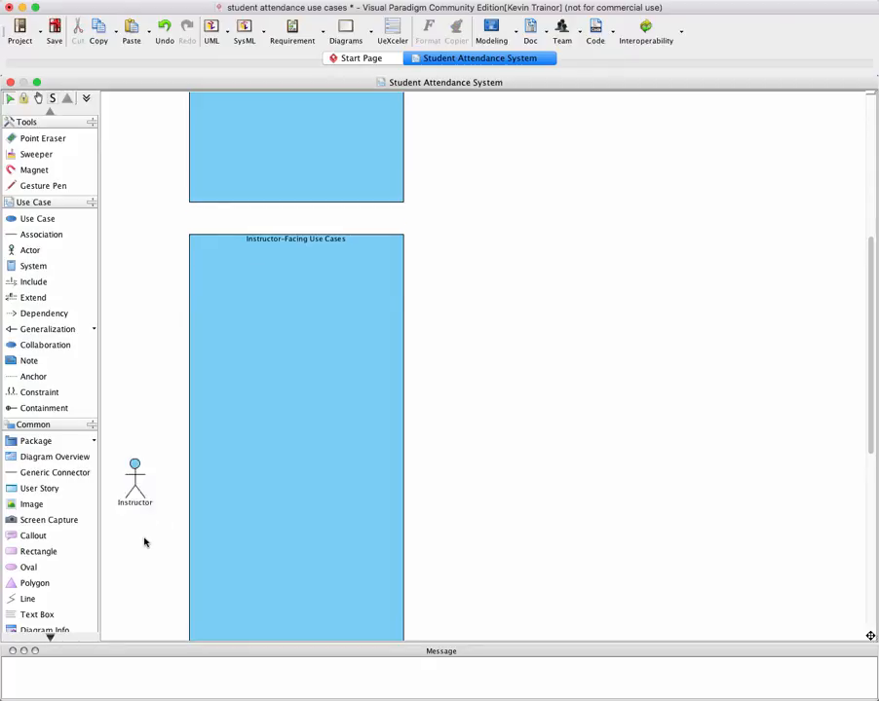
{"action": "scroll", "coordinate": [144, 542], "scroll_direction": "up", "scroll_amount": 10}
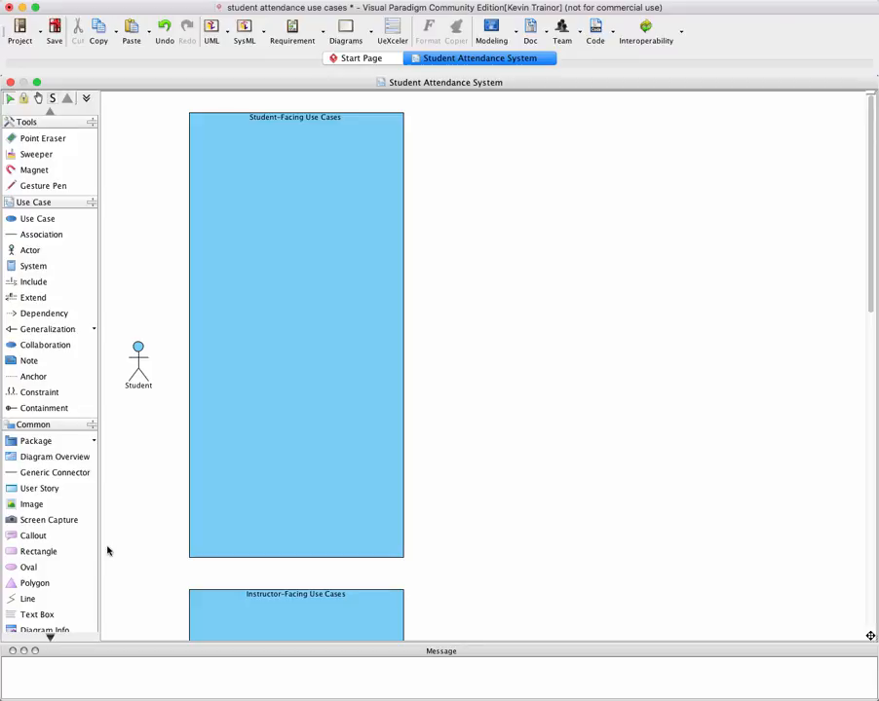
{"action": "left_click", "coordinate": [62, 220]}
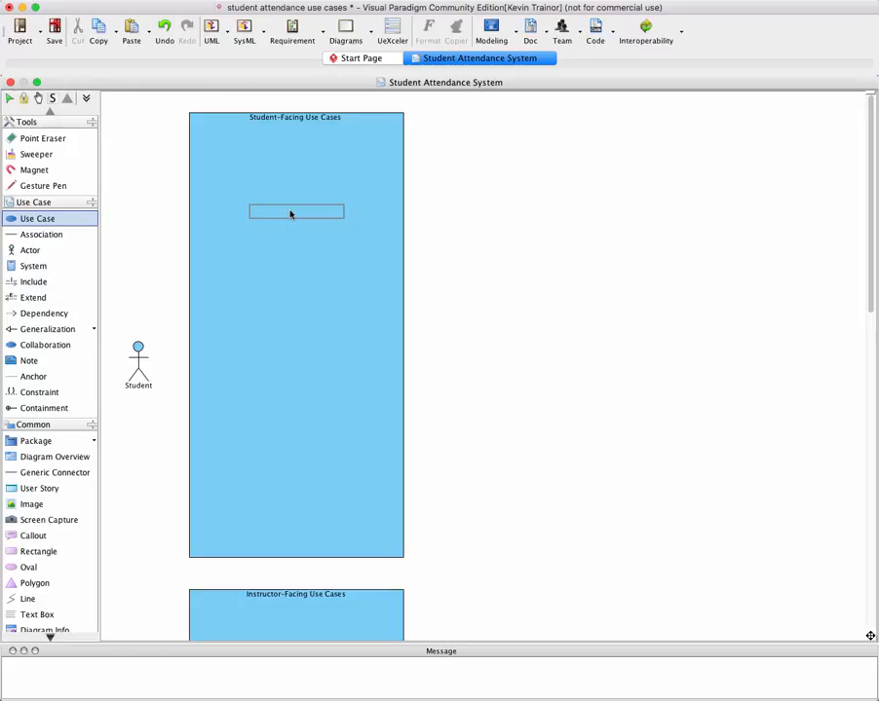
{"action": "left_click", "coordinate": [290, 215]}
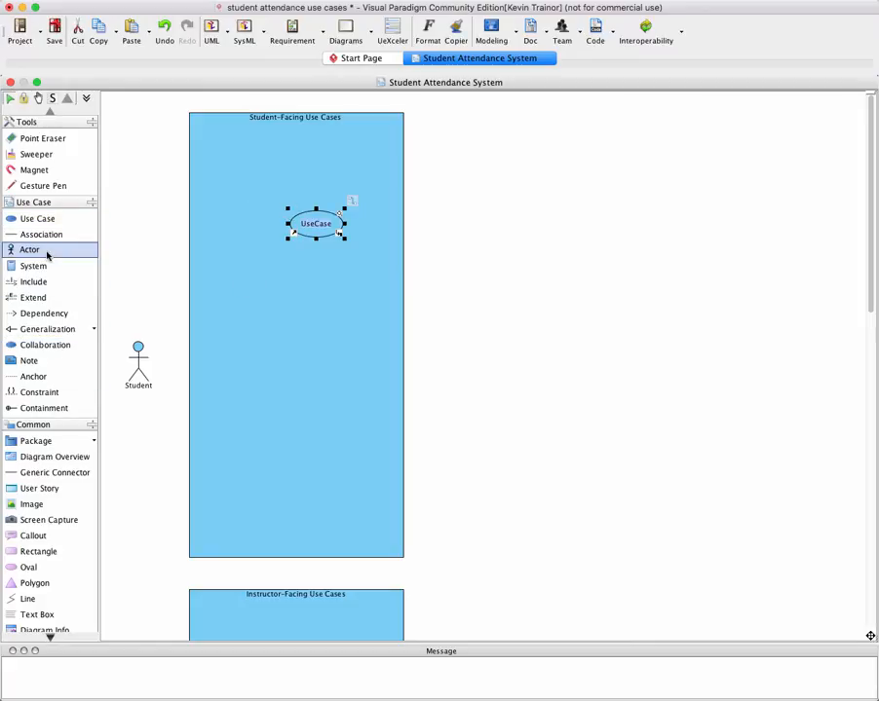
{"action": "left_click", "coordinate": [37, 220]}
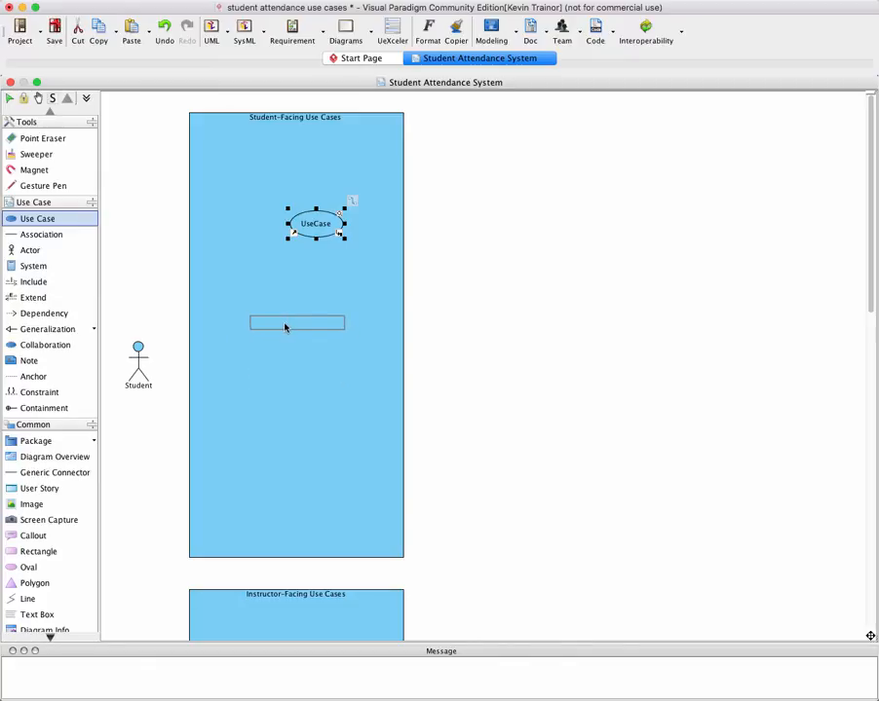
{"action": "left_click", "coordinate": [285, 327]}
{"action": "left_click_drag", "start_coordinate": [320, 226], "coordinate": [296, 213]}
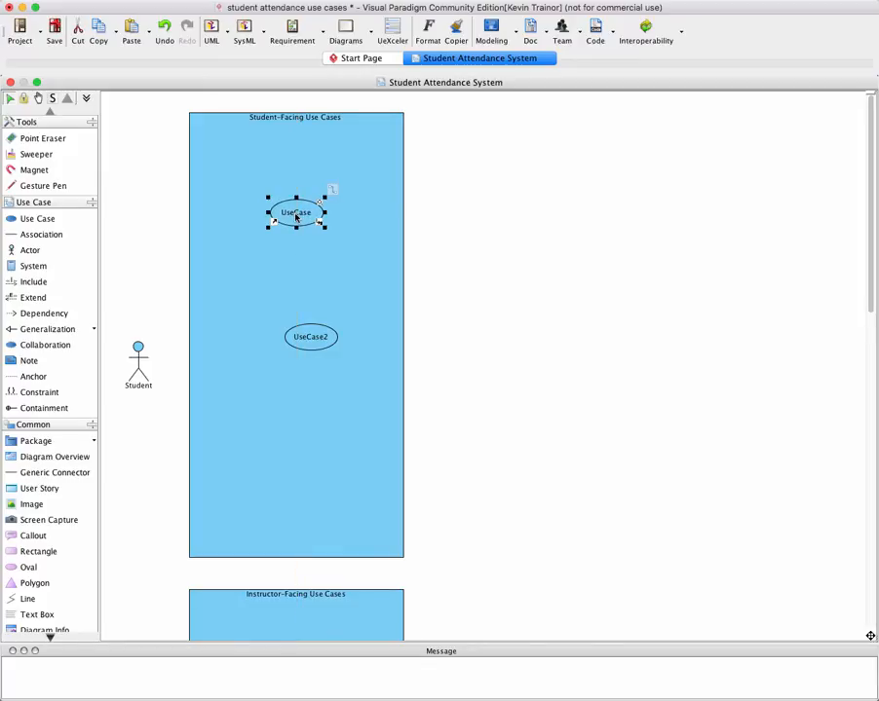
{"action": "left_click", "coordinate": [323, 340]}
{"action": "left_click_drag", "start_coordinate": [322, 340], "coordinate": [307, 308]}
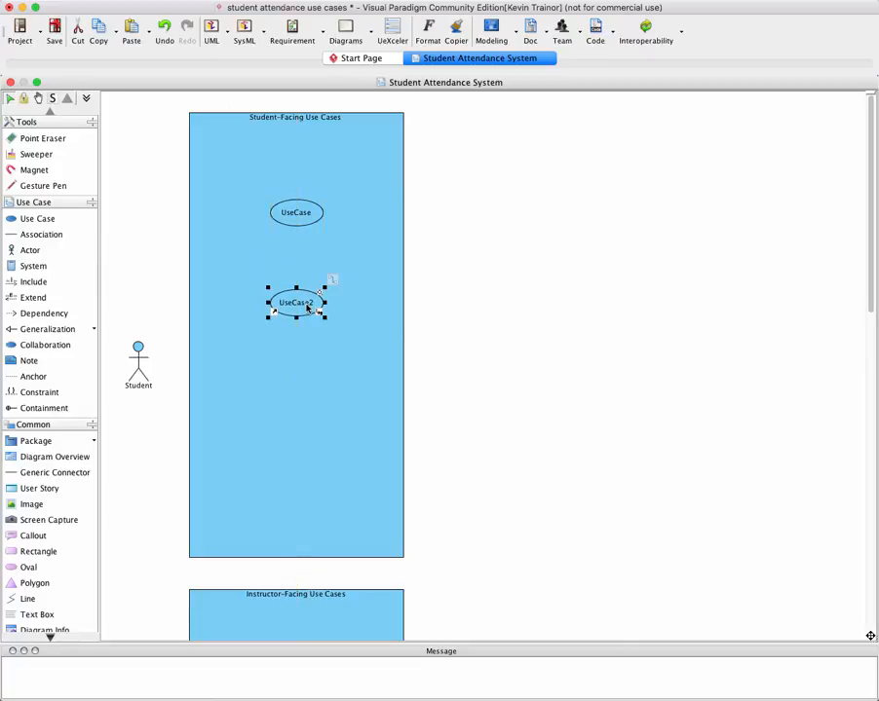
Rename the upper use case in the Student-Facing Use Cases boundary to Log Attendance
{"action": "left_click", "coordinate": [298, 216]}
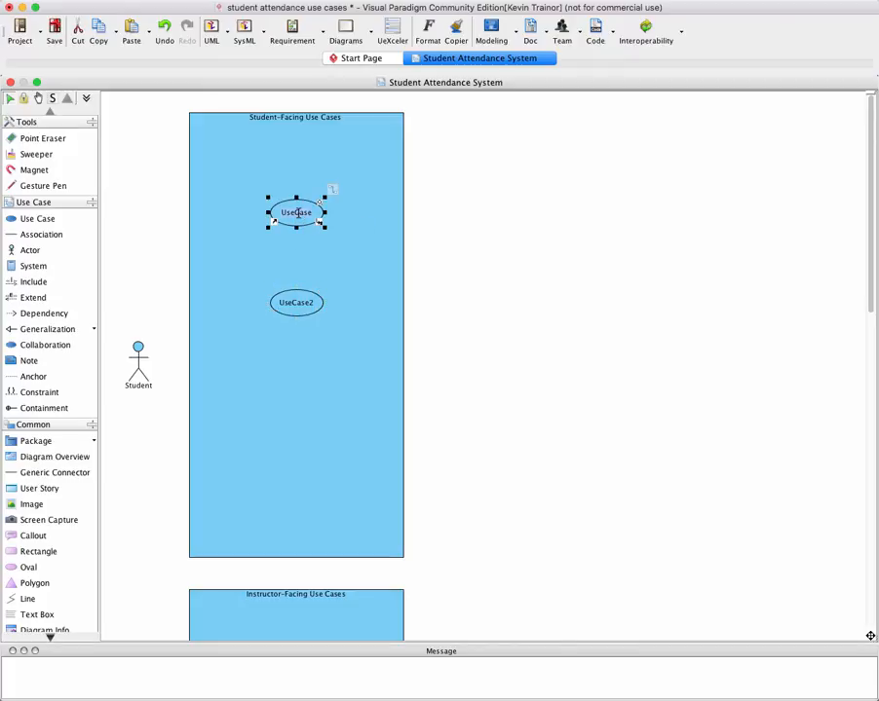
{"action": "type", "text": "Log Attendance"}
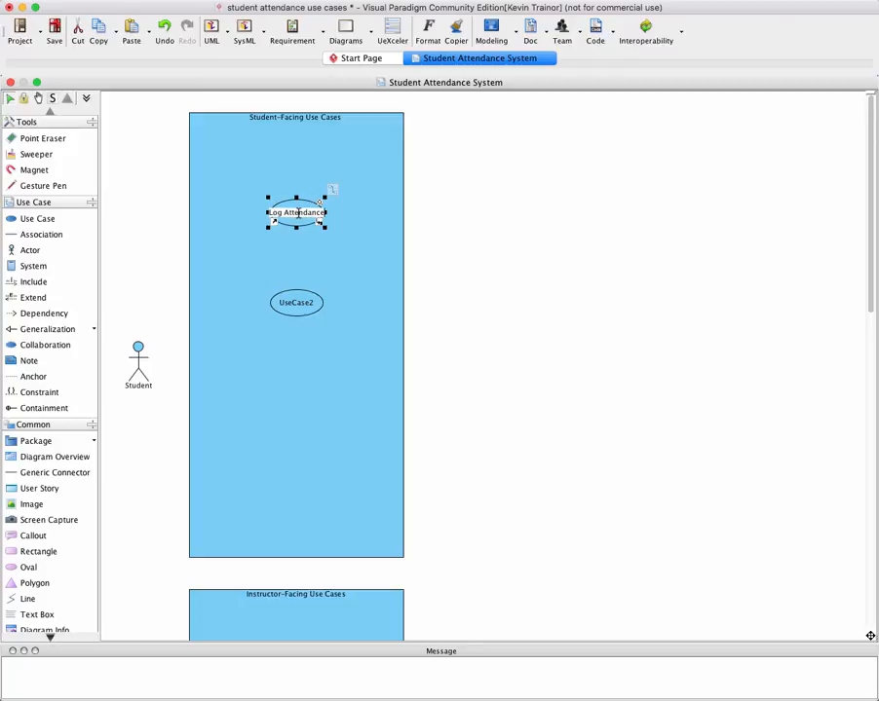
{"action": "left_click", "coordinate": [346, 278]}
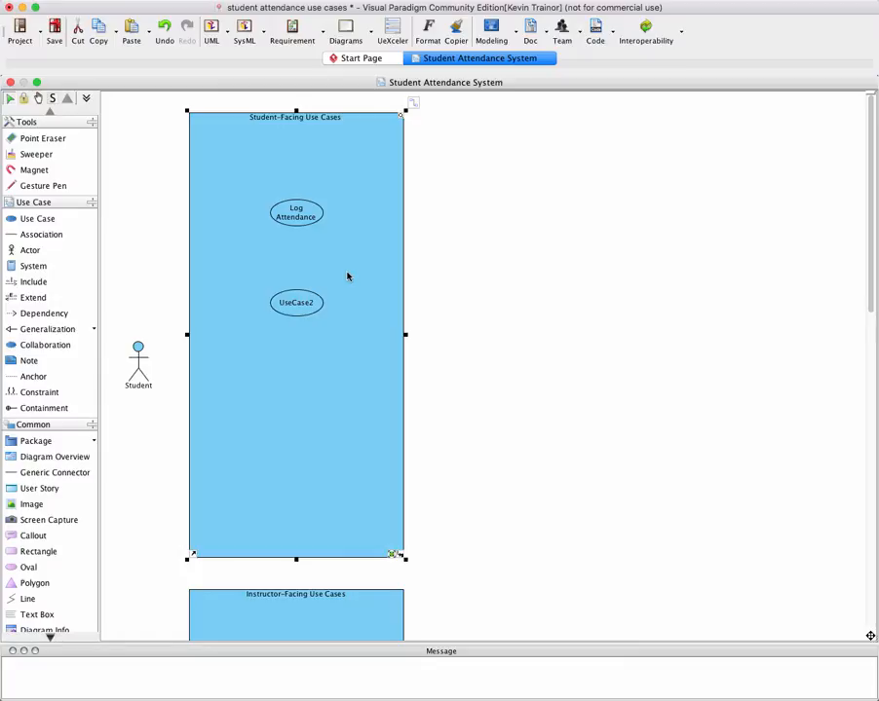
Rename the lower use case in the Student-Facing Use Cases boundary to Generate Student Attendance Report
{"action": "left_click", "coordinate": [299, 305]}
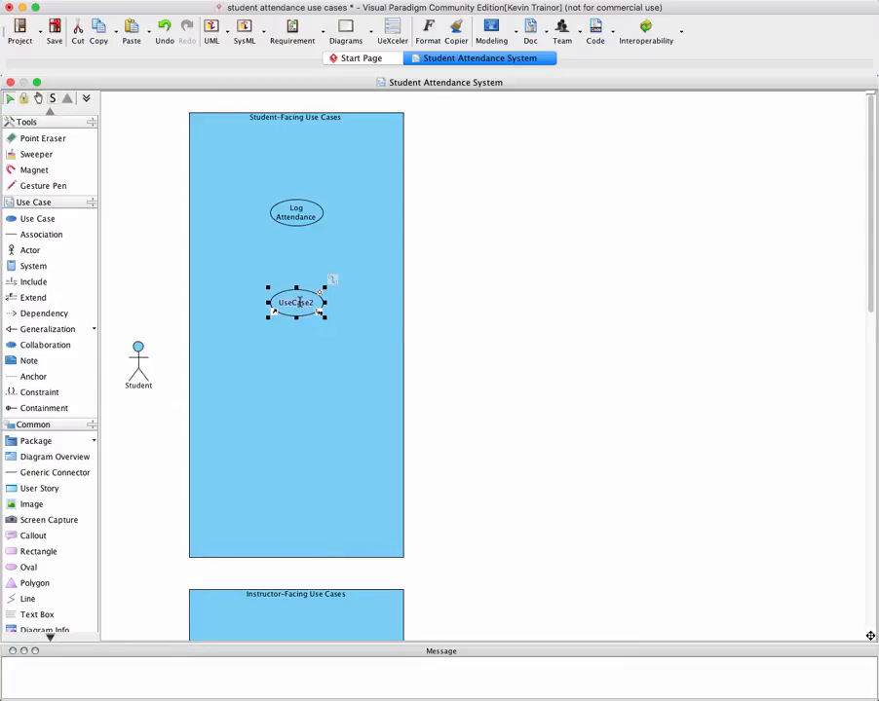
{"action": "double_click", "coordinate": [299, 303]}
{"action": "type", "text": "Generate Student Attendance"}
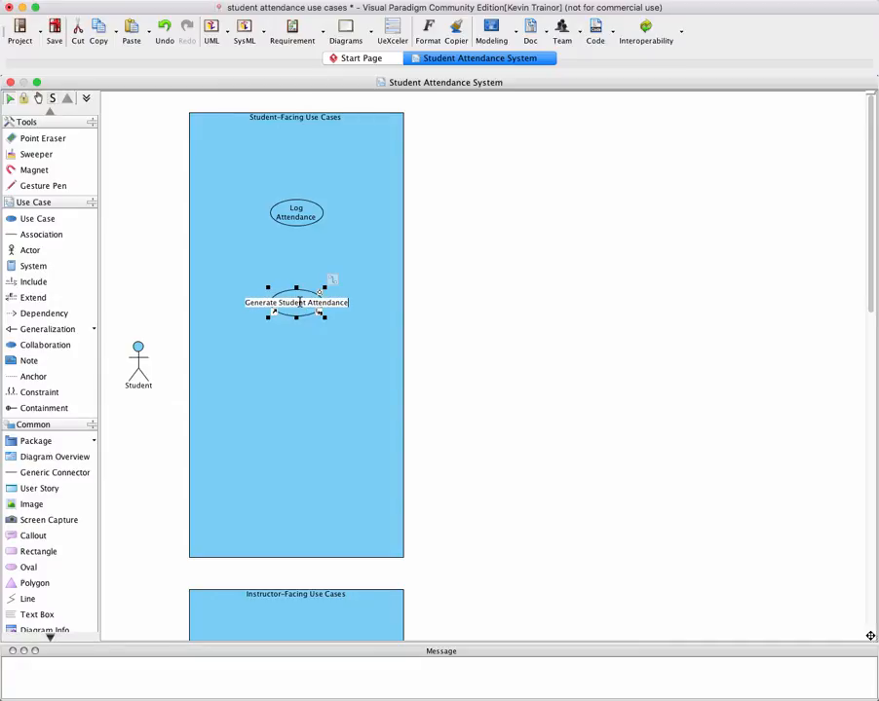
{"action": "type", "text": " Report"}
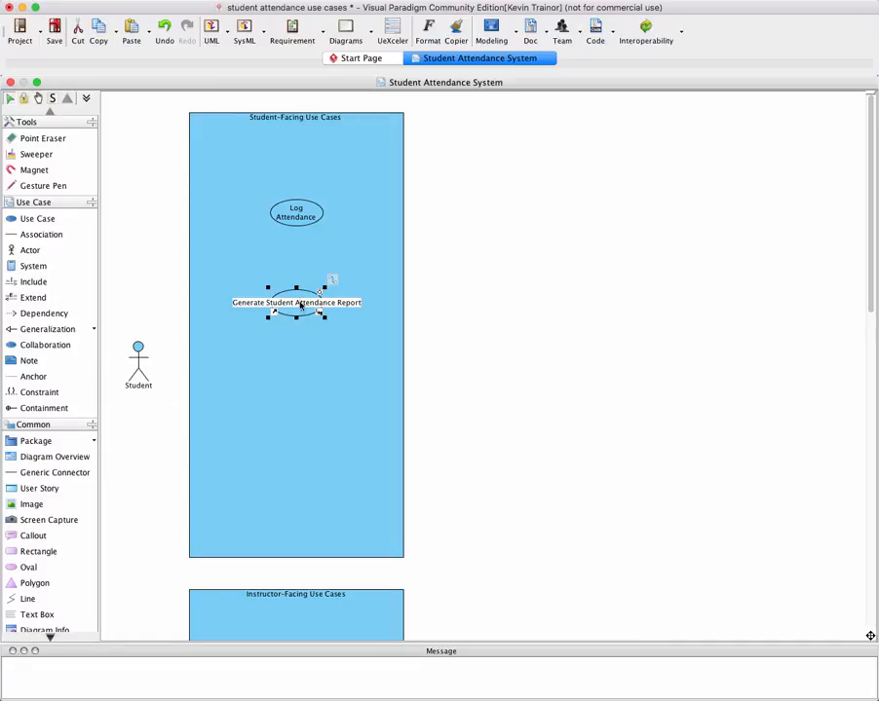
{"action": "key", "text": "Return"}
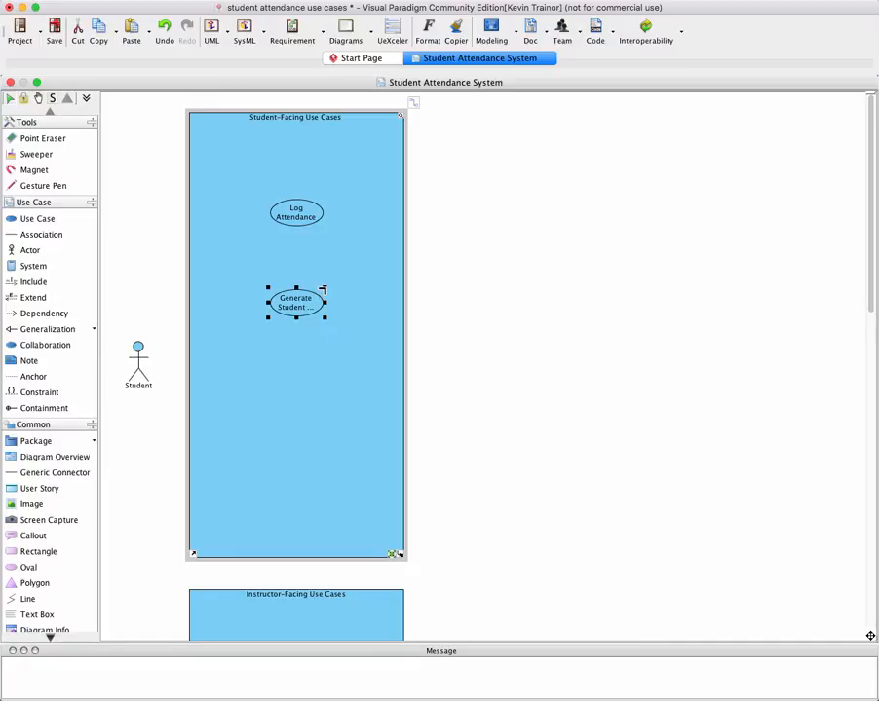
Enlarge both student use case ovals to fit their full names and recentre them in the boundary
{"action": "left_click_drag", "start_coordinate": [322, 289], "coordinate": [371, 265]}
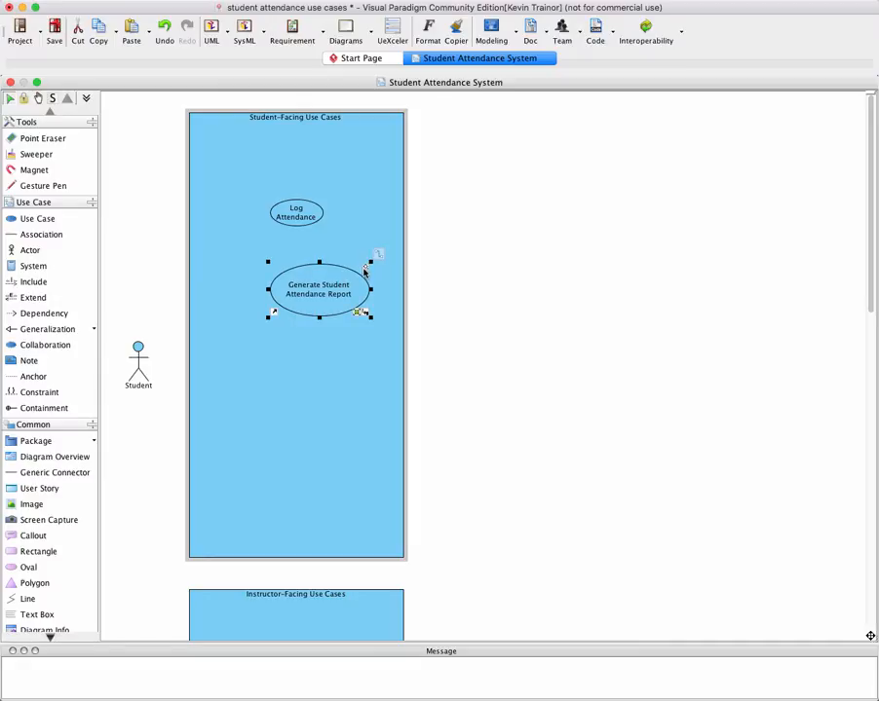
{"action": "left_click_drag", "start_coordinate": [328, 304], "coordinate": [303, 320]}
{"action": "left_click", "coordinate": [317, 212]}
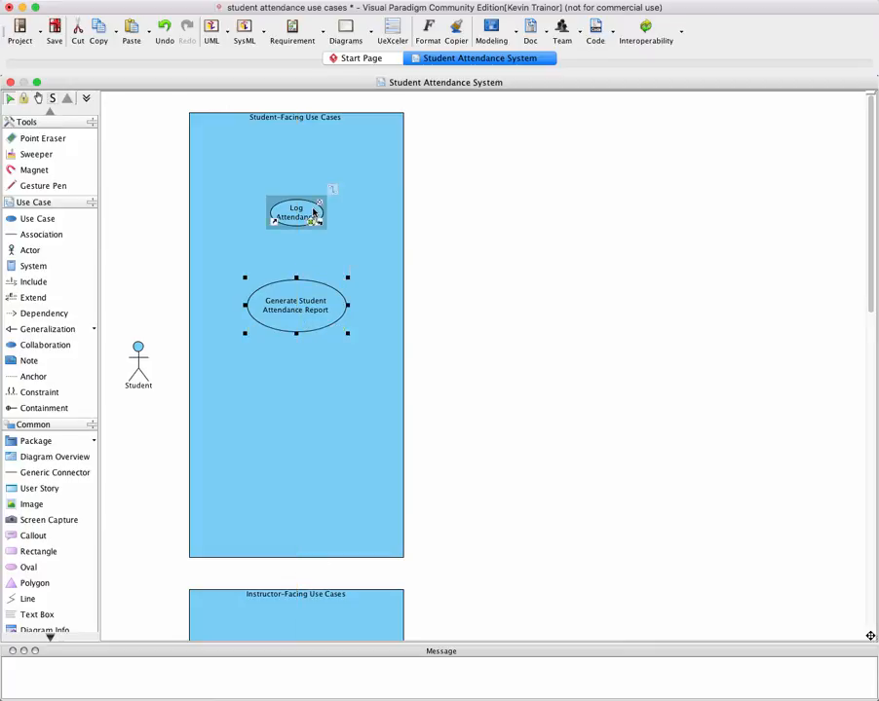
{"action": "mouse_move", "coordinate": [324, 198]}
{"action": "left_mouse_down"}
{"action": "mouse_move", "coordinate": [347, 189]}
{"action": "mouse_move", "coordinate": [314, 206]}
{"action": "mouse_move", "coordinate": [313, 216]}
{"action": "left_mouse_up"}
{"action": "key", "text": "ctrl+z"}
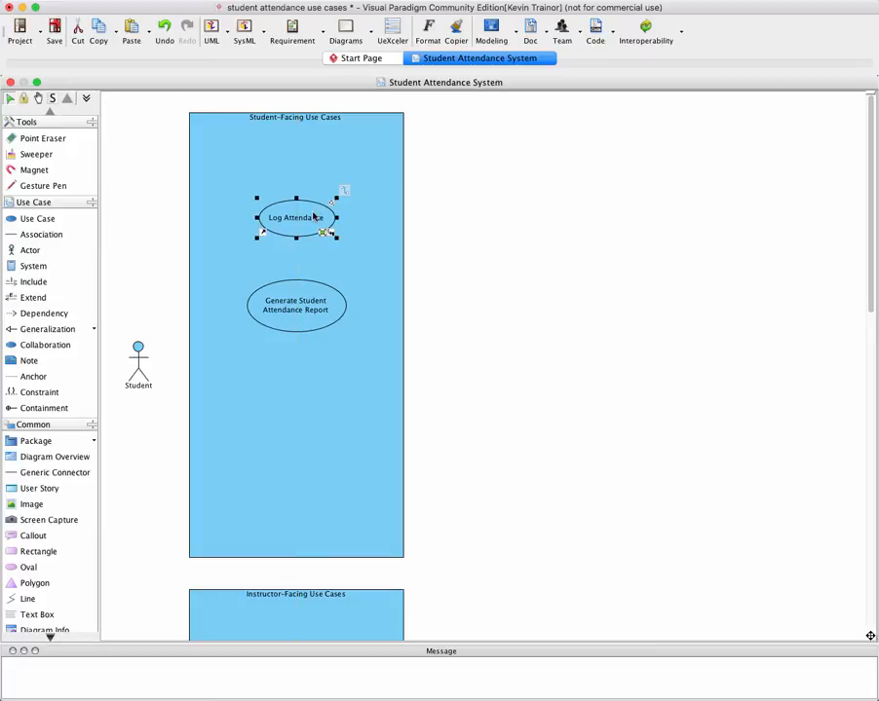
{"action": "left_click", "coordinate": [340, 269]}
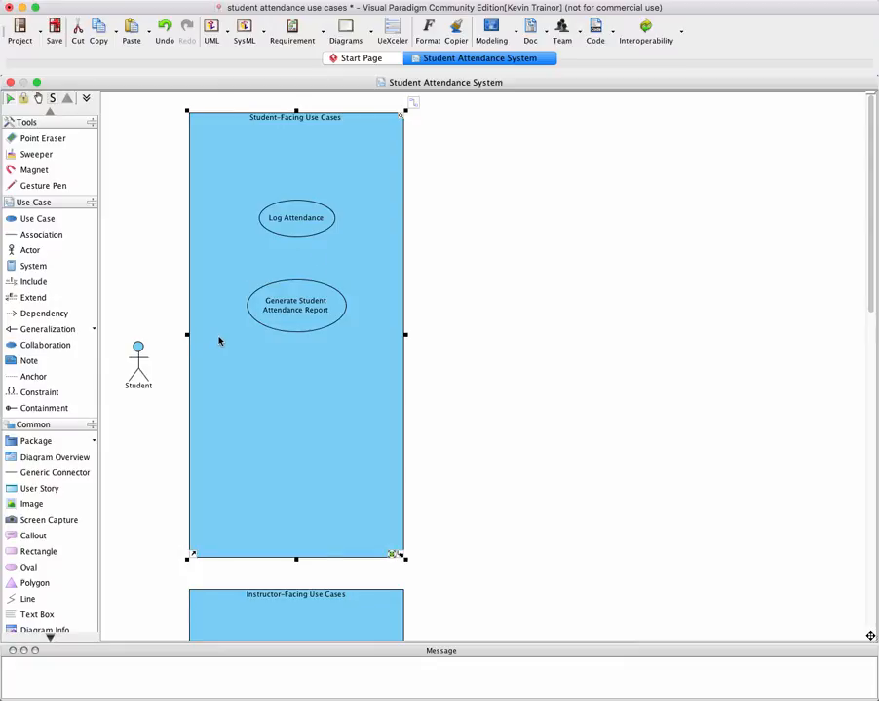
Move the Student actor up beside the two use cases and draw an association from it to Log Attendance
{"action": "left_click", "coordinate": [139, 365]}
{"action": "left_click_drag", "start_coordinate": [138, 364], "coordinate": [142, 259]}
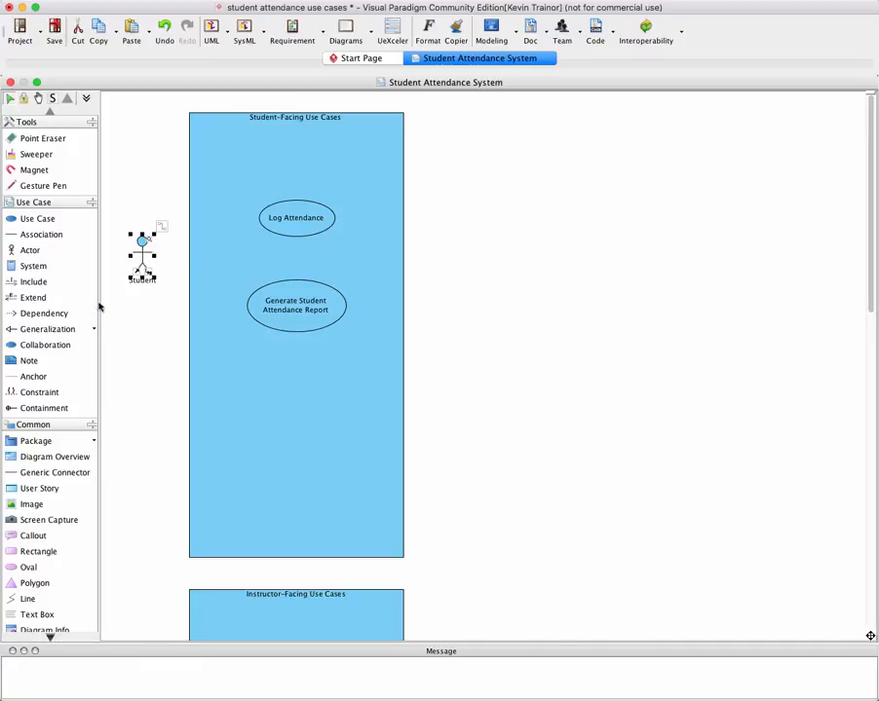
{"action": "left_click", "coordinate": [33, 235]}
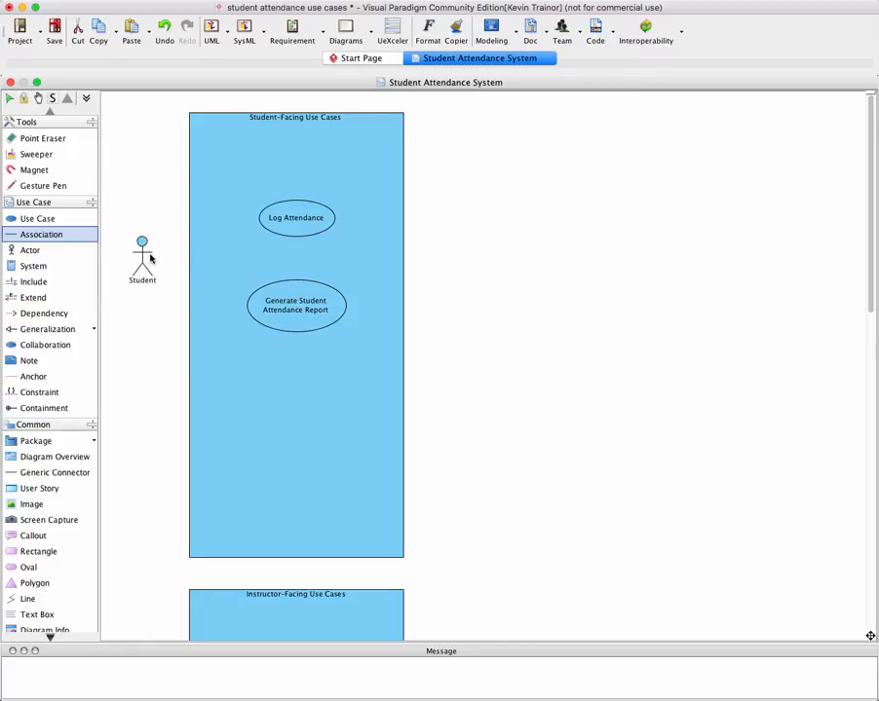
{"action": "left_click_drag", "start_coordinate": [150, 257], "coordinate": [269, 225]}
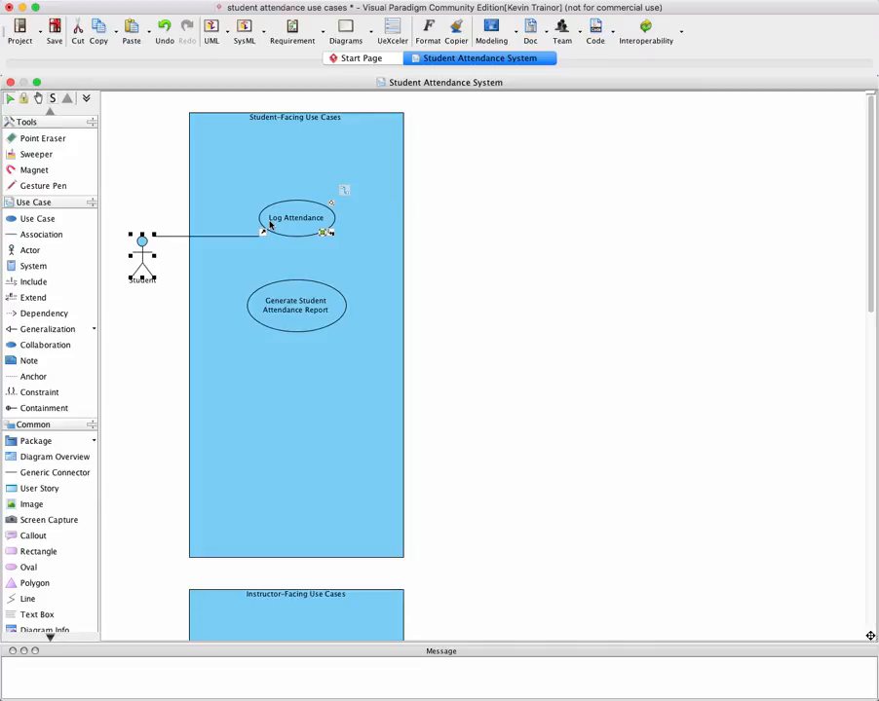
{"action": "left_click", "coordinate": [222, 330]}
Reposition the ends of the Log Attendance association so it runs from the Student actor's arm to the oval's edge
{"action": "left_click", "coordinate": [260, 238]}
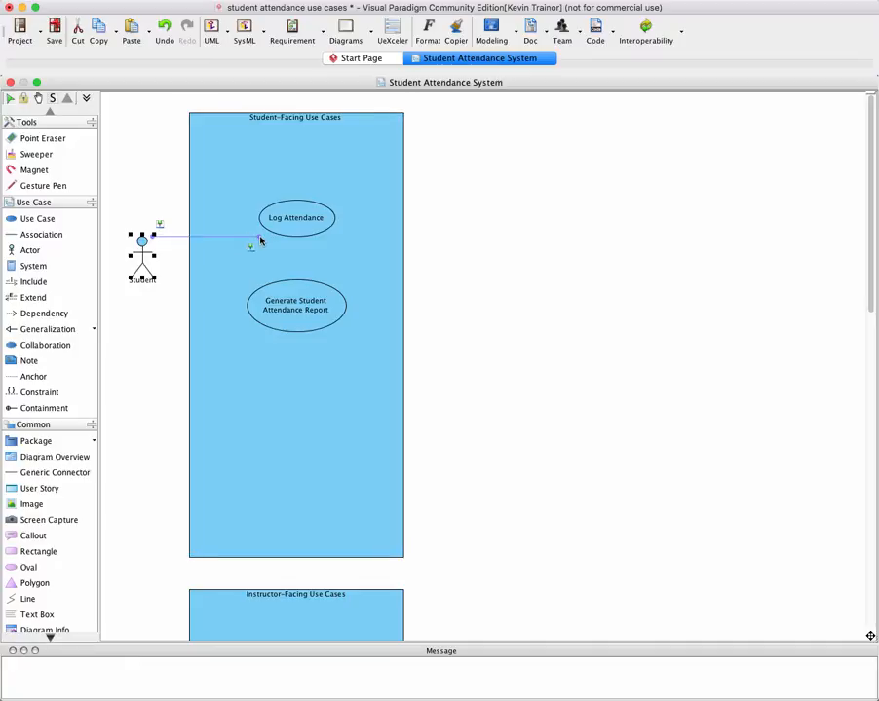
{"action": "left_click_drag", "start_coordinate": [260, 241], "coordinate": [285, 222]}
{"action": "left_click_drag", "start_coordinate": [291, 219], "coordinate": [263, 219]}
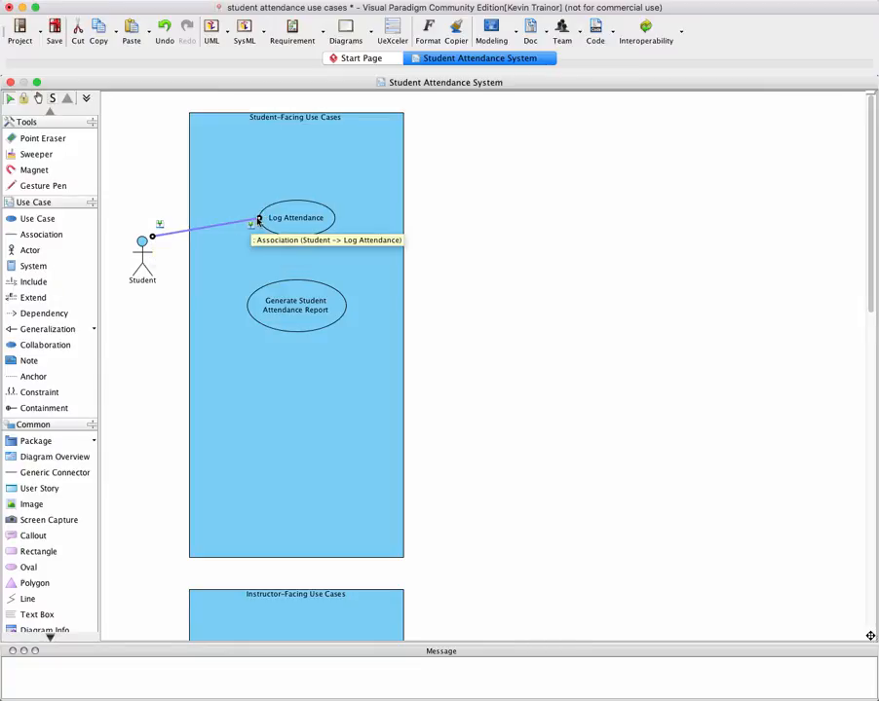
{"action": "mouse_move", "coordinate": [259, 219]}
{"action": "left_mouse_down"}
{"action": "mouse_move", "coordinate": [249, 225]}
{"action": "mouse_move", "coordinate": [267, 218]}
{"action": "mouse_move", "coordinate": [255, 218]}
{"action": "left_mouse_up"}
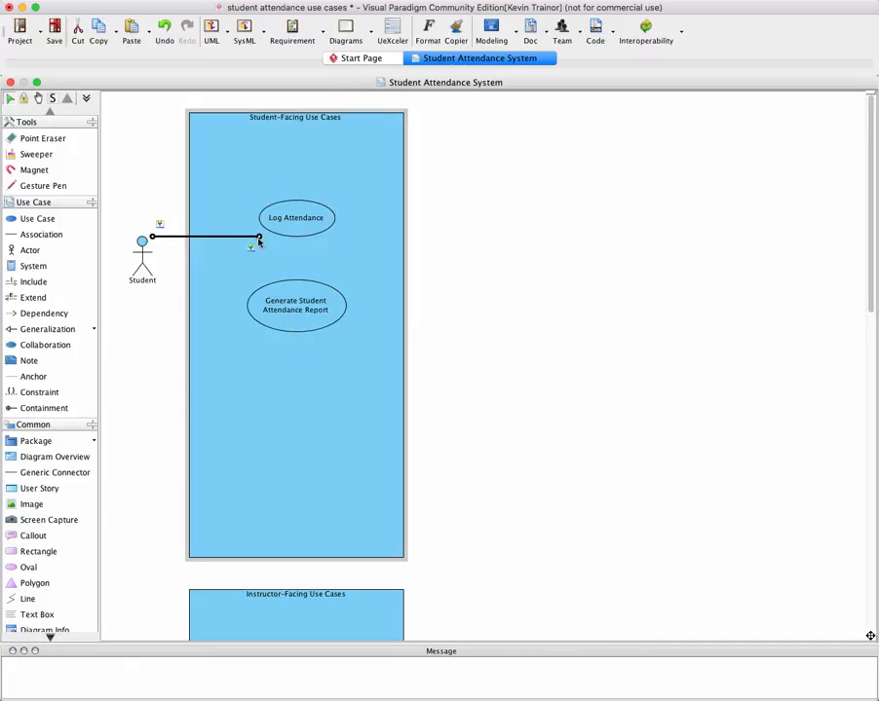
{"action": "left_click_drag", "start_coordinate": [258, 236], "coordinate": [259, 220]}
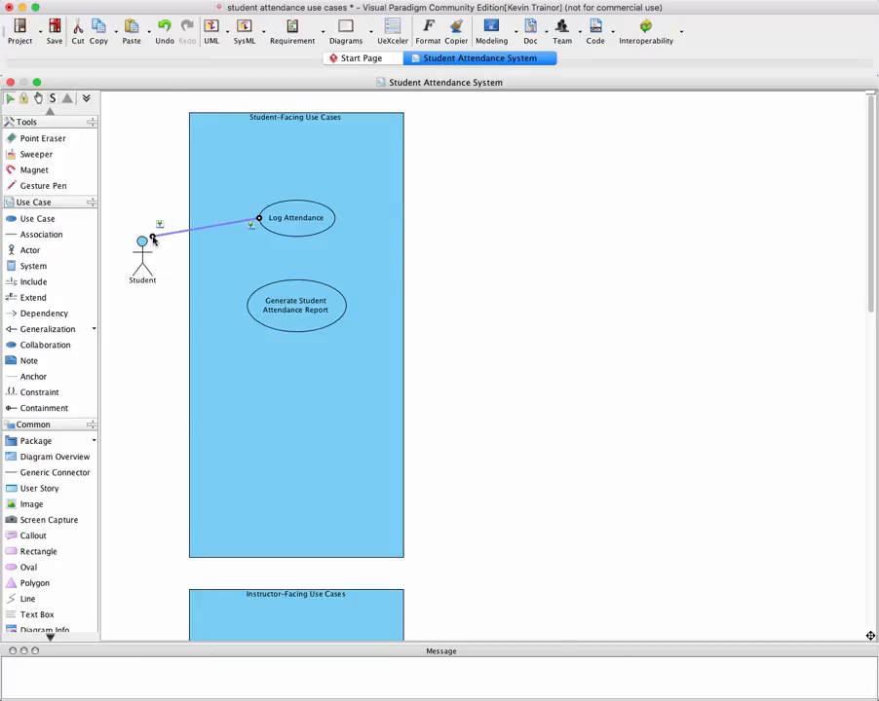
{"action": "left_click_drag", "start_coordinate": [153, 240], "coordinate": [156, 256]}
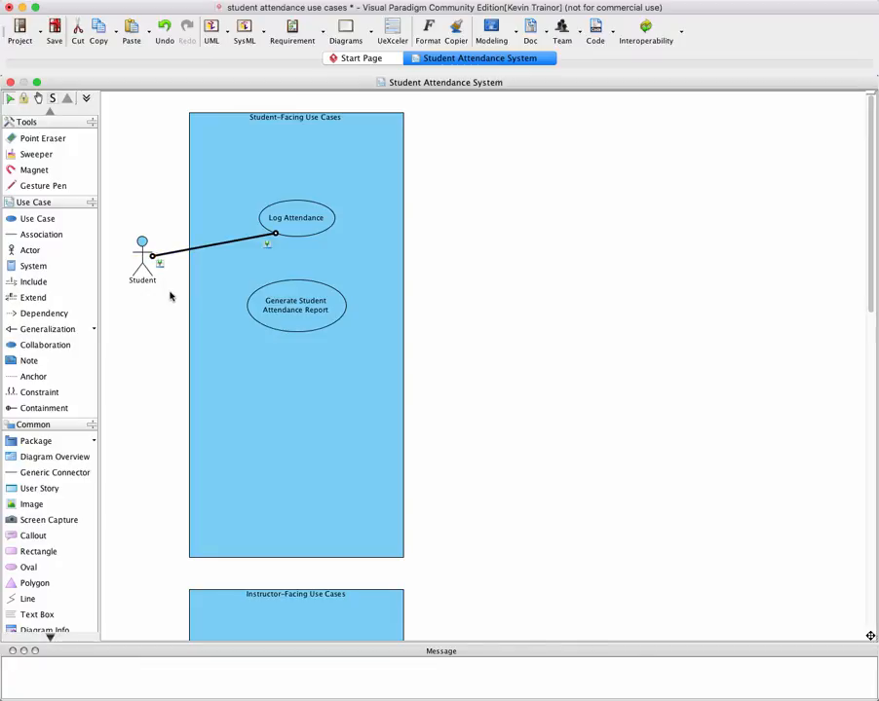
{"action": "left_click", "coordinate": [171, 295]}
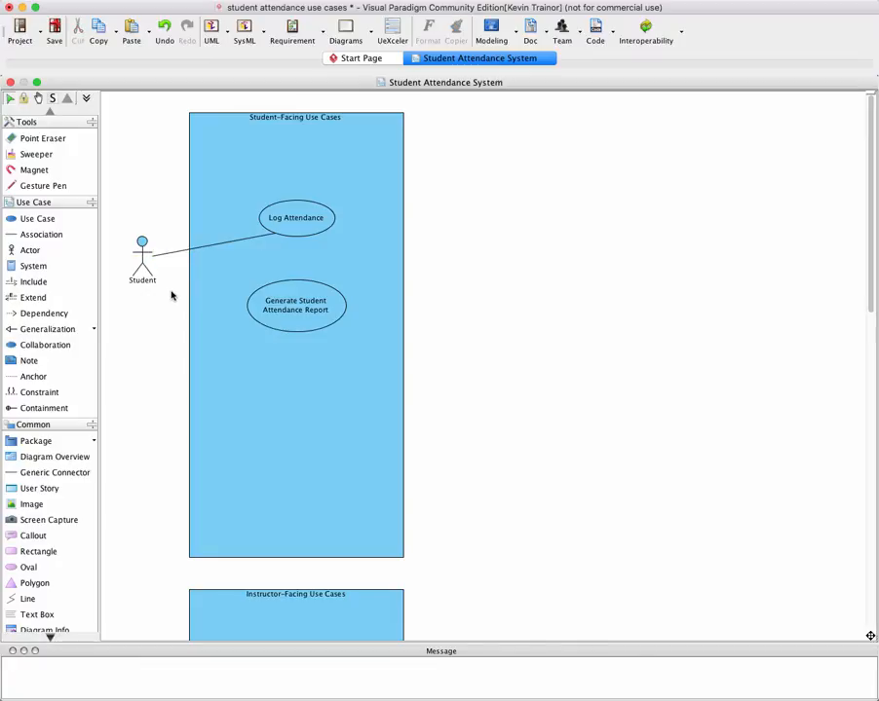
Try to draw an association from the Student actor to the Generate Student Attendance Report use case
{"action": "left_click", "coordinate": [50, 236]}
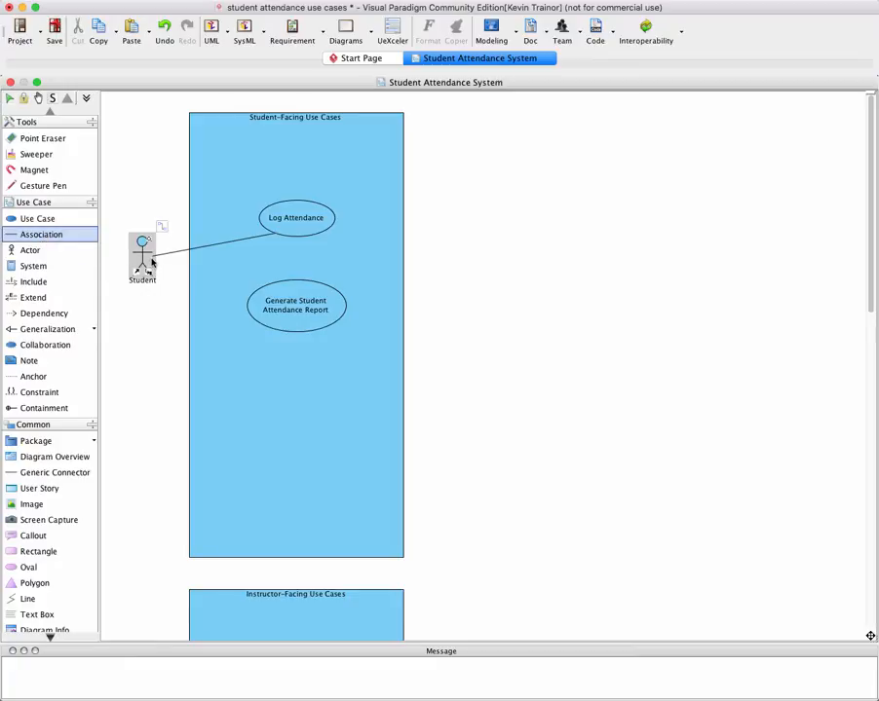
{"action": "left_click_drag", "start_coordinate": [152, 259], "coordinate": [263, 303]}
{"action": "left_click", "coordinate": [282, 307]}
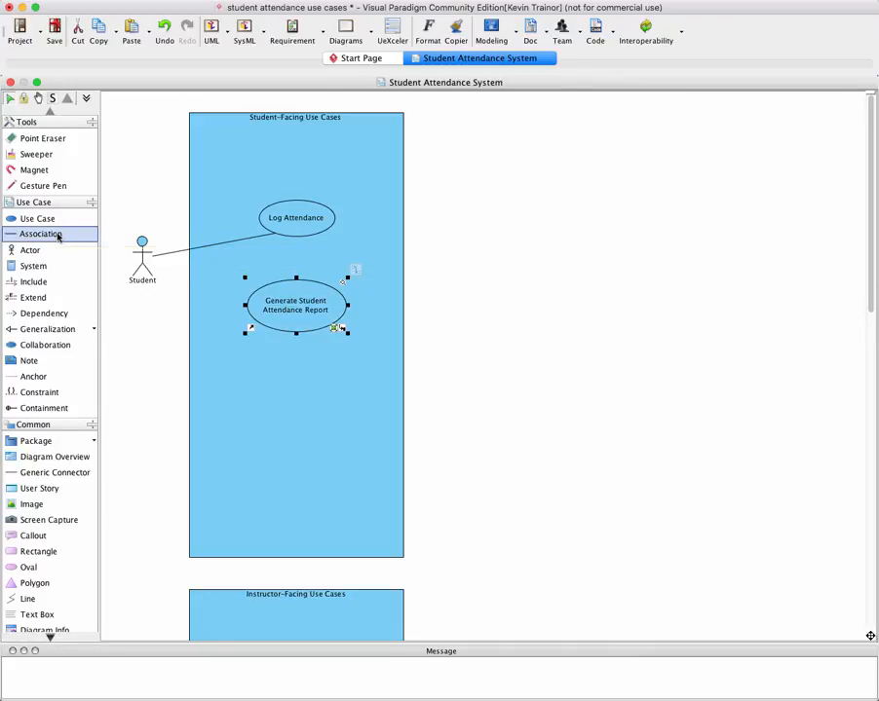
{"action": "left_click", "coordinate": [159, 329]}
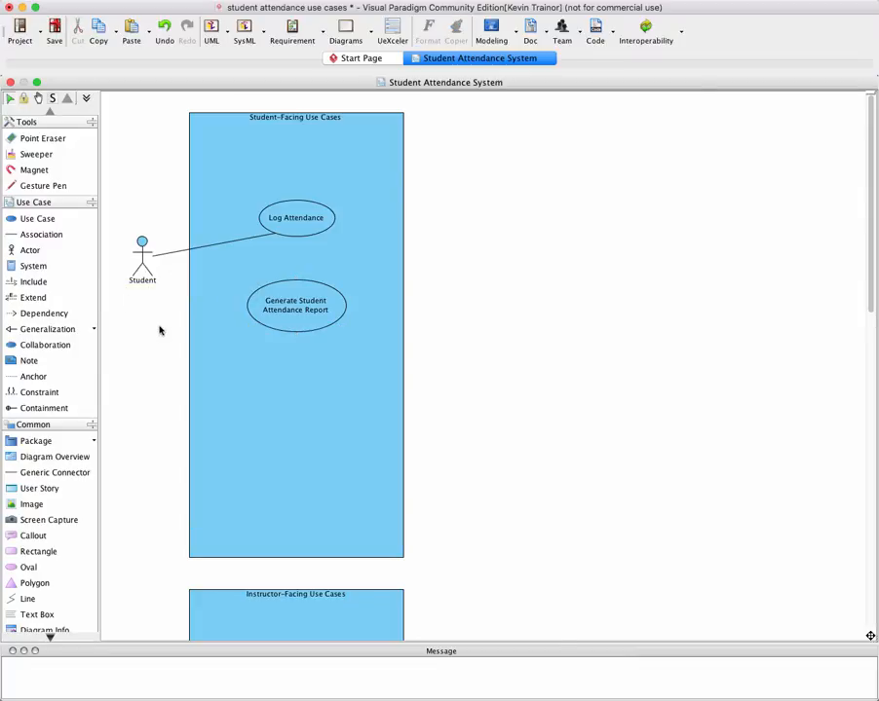
Associate Student with Generate Student Attendance Report, starting the line at the same point on the actor as the Log Attendance association
{"action": "left_click", "coordinate": [41, 235]}
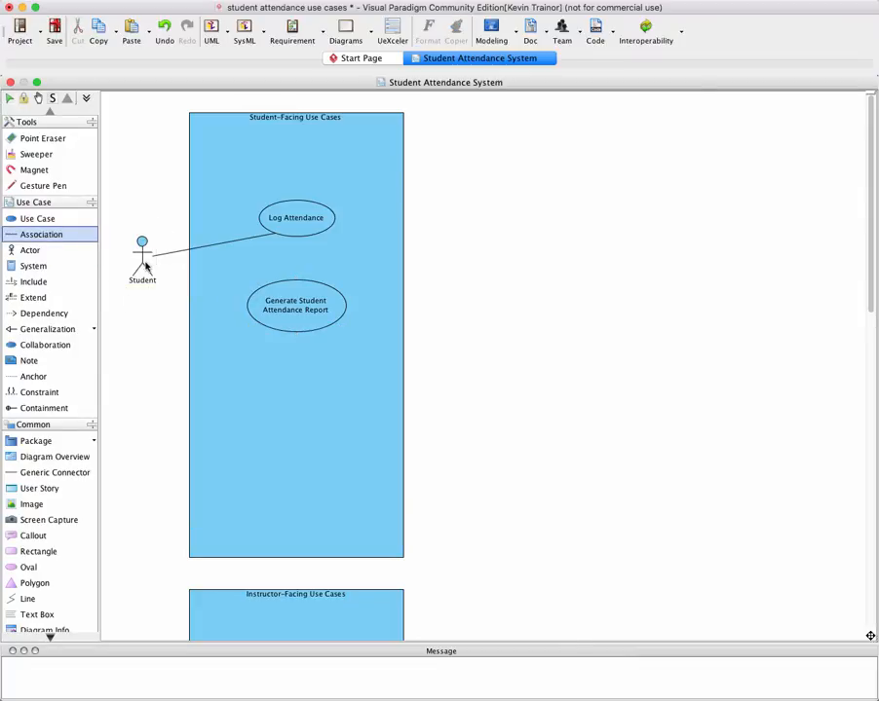
{"action": "left_click_drag", "start_coordinate": [142, 259], "coordinate": [278, 302]}
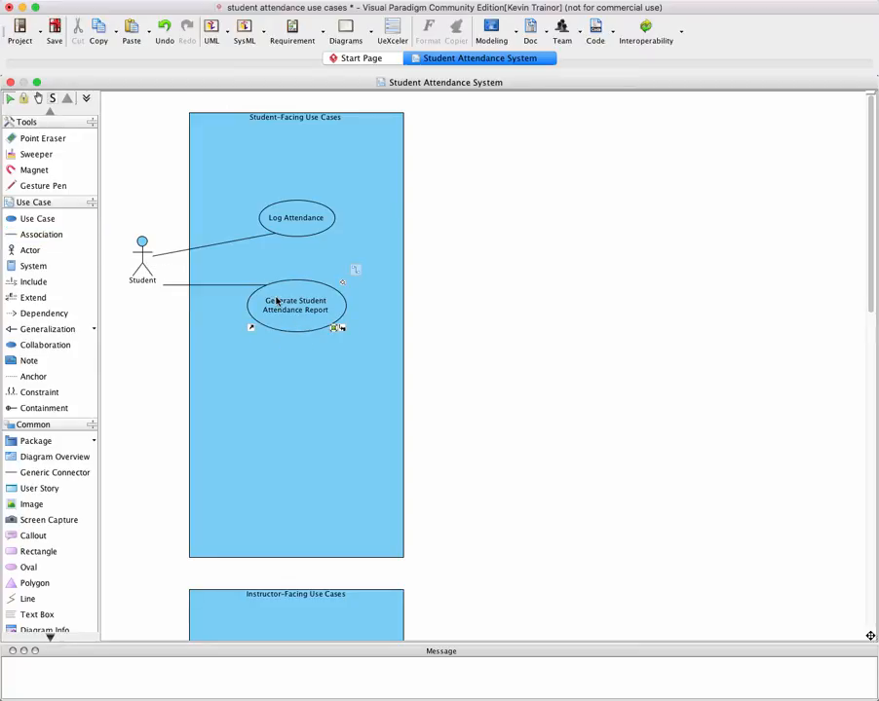
{"action": "left_click", "coordinate": [168, 287]}
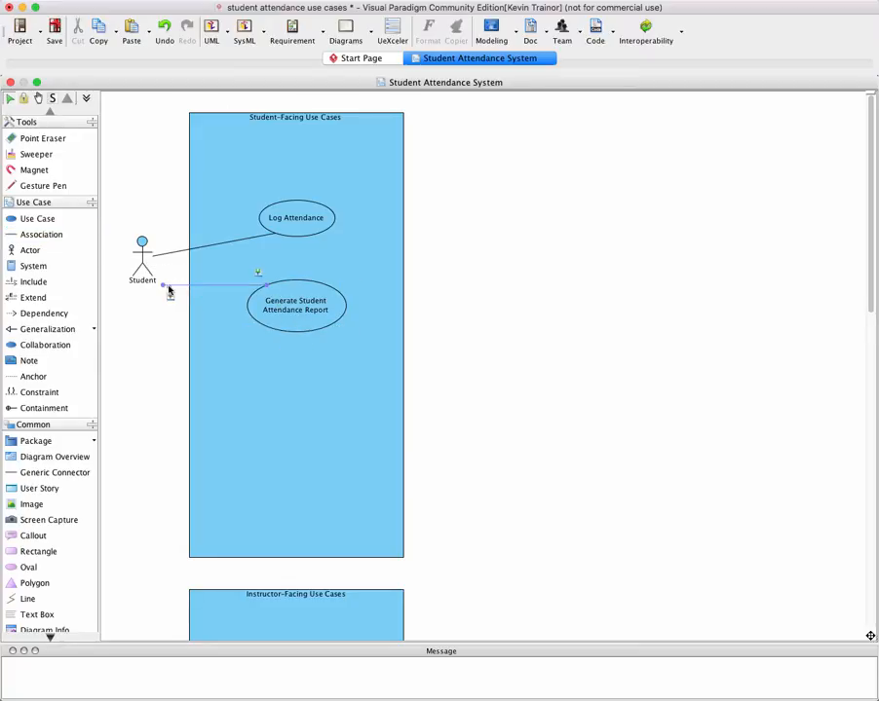
{"action": "left_click", "coordinate": [183, 290]}
{"action": "left_click", "coordinate": [168, 288]}
{"action": "left_click_drag", "start_coordinate": [166, 290], "coordinate": [153, 257]}
{"action": "left_click", "coordinate": [162, 328]}
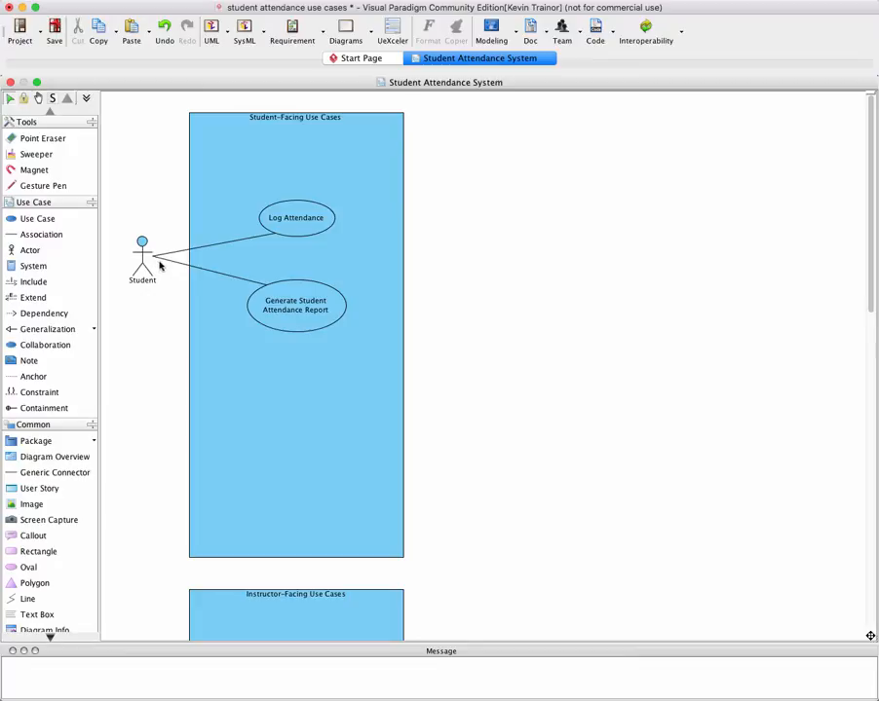
Place three new use cases one below another inside the Instructor-Facing Use Cases boundary
{"action": "left_click", "coordinate": [208, 310]}
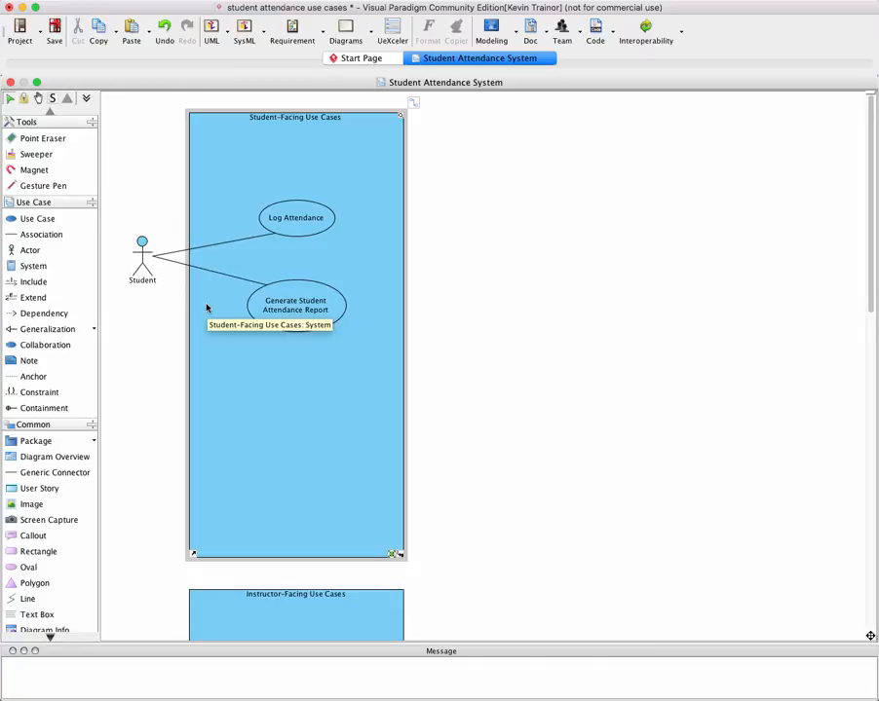
{"action": "scroll", "coordinate": [205, 308], "scroll_direction": "down", "scroll_amount": 10}
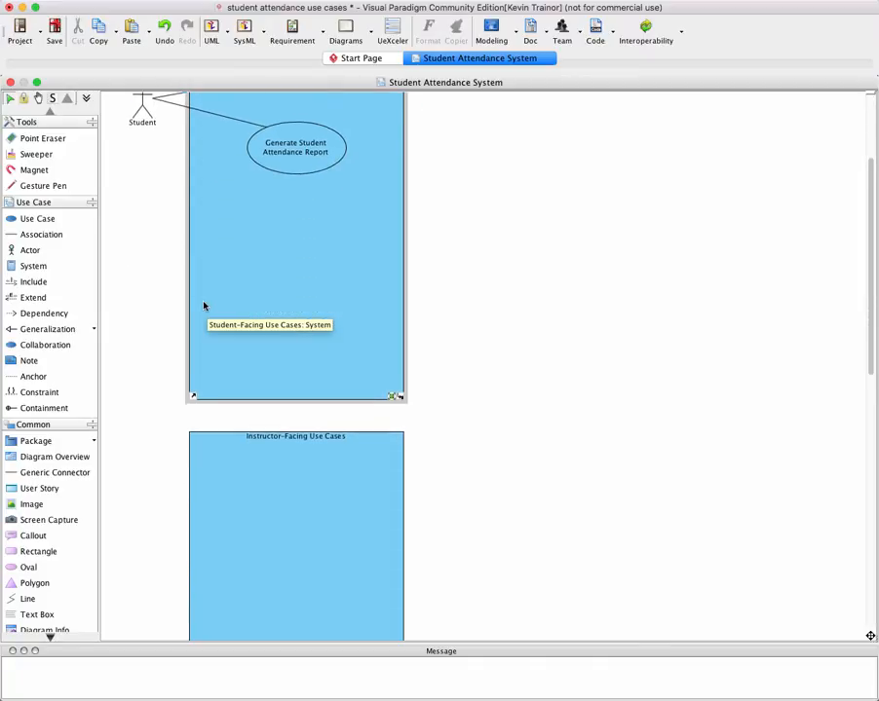
{"action": "scroll", "coordinate": [204, 306], "scroll_direction": "down", "scroll_amount": 5}
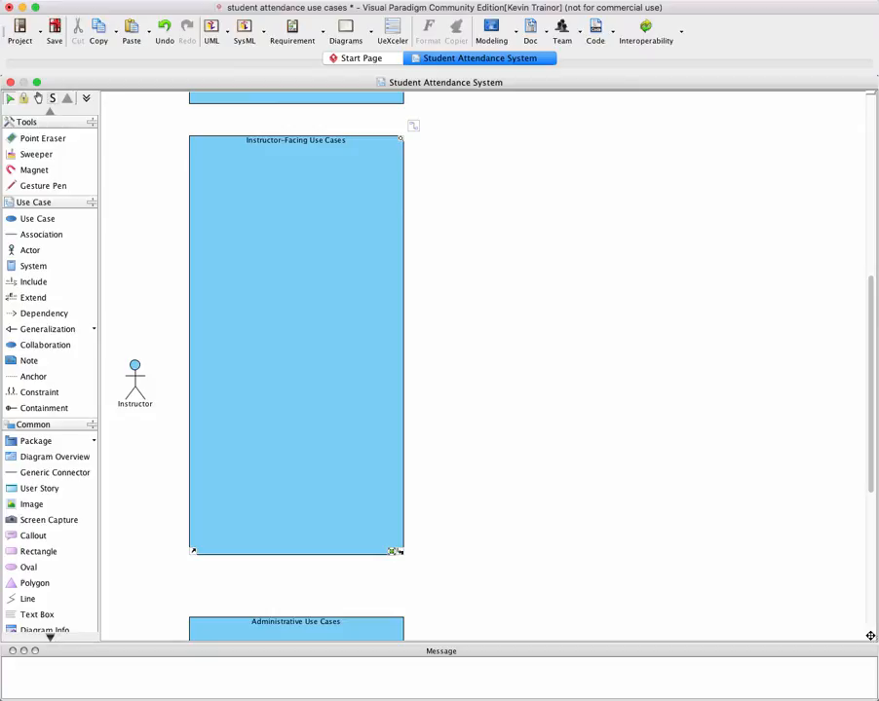
{"action": "left_click", "coordinate": [25, 219]}
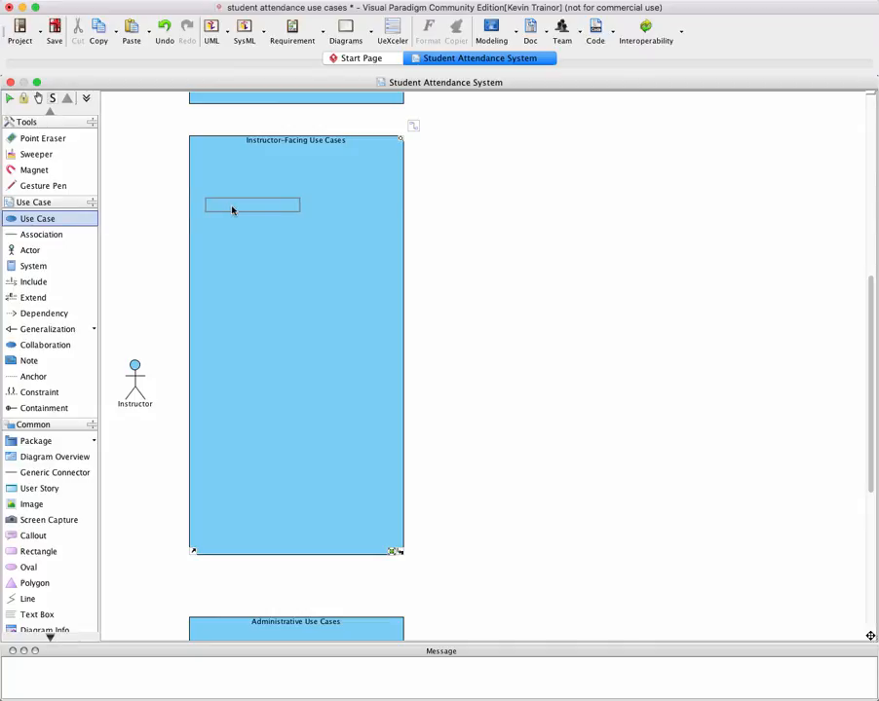
{"action": "left_click", "coordinate": [273, 225]}
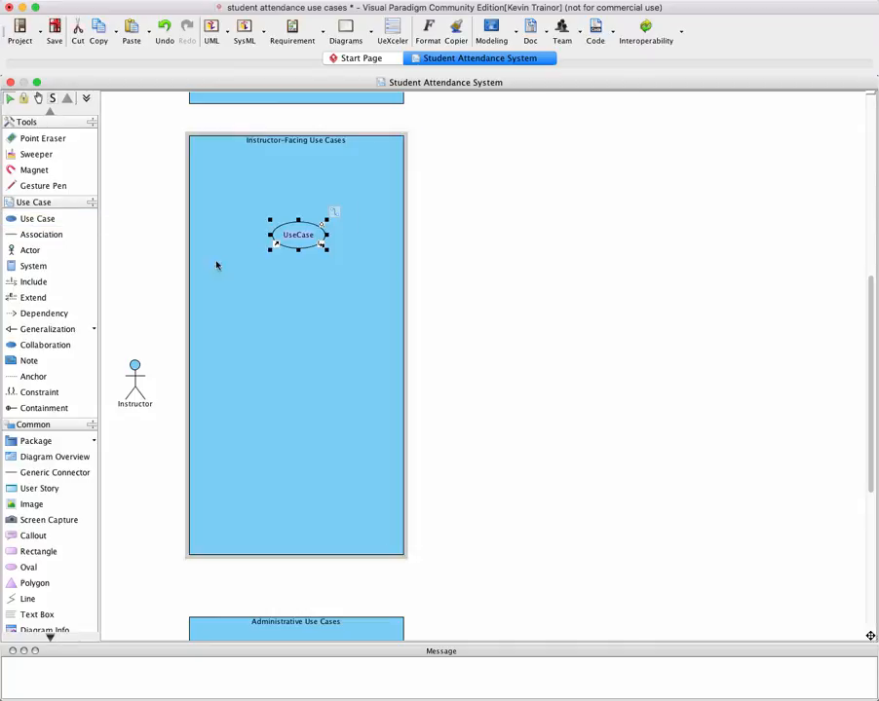
{"action": "left_click", "coordinate": [36, 220]}
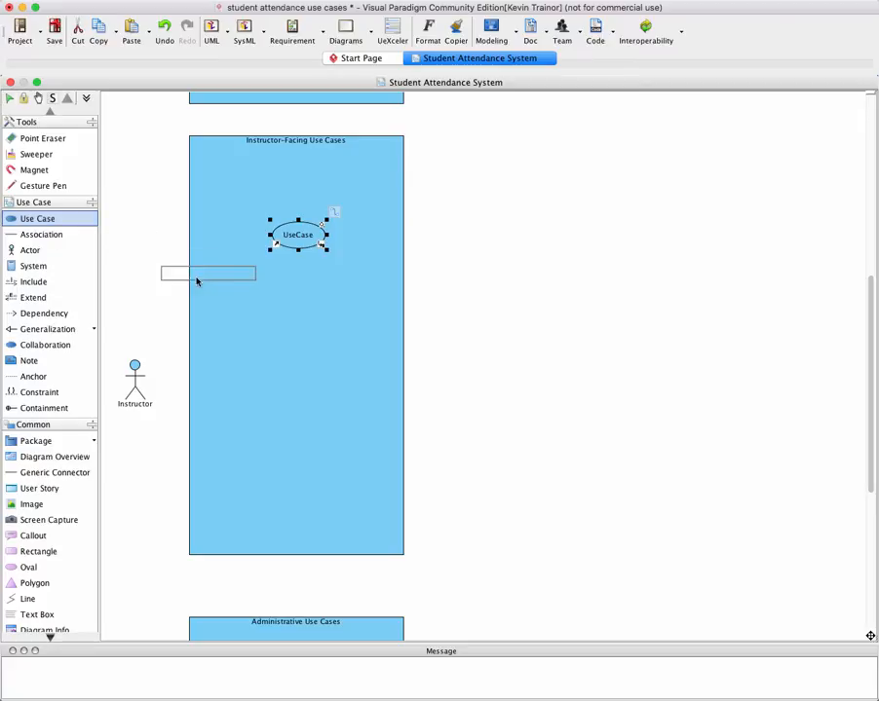
{"action": "left_click", "coordinate": [280, 330]}
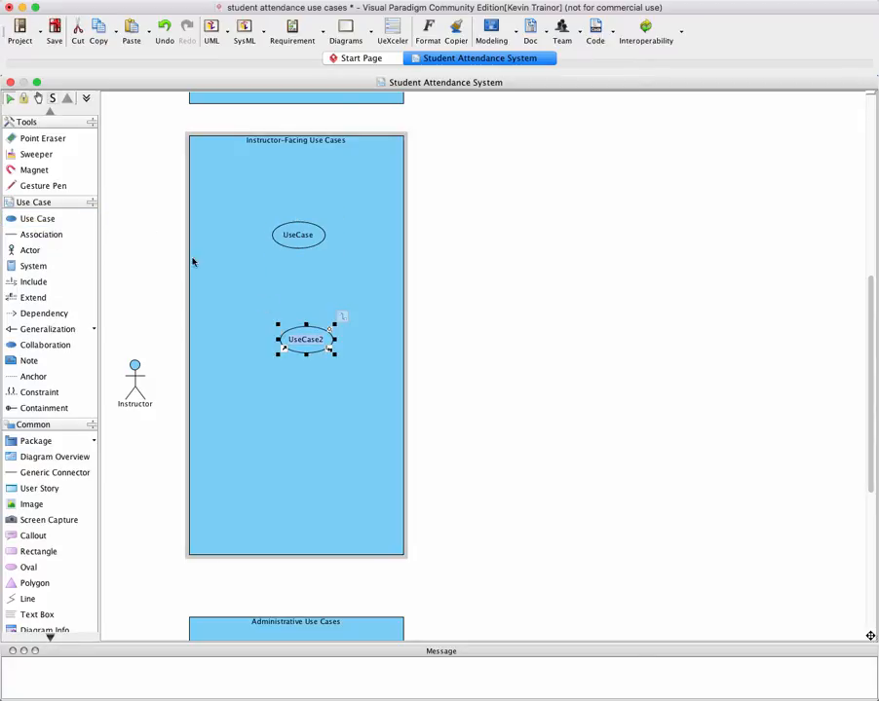
{"action": "left_click", "coordinate": [37, 220]}
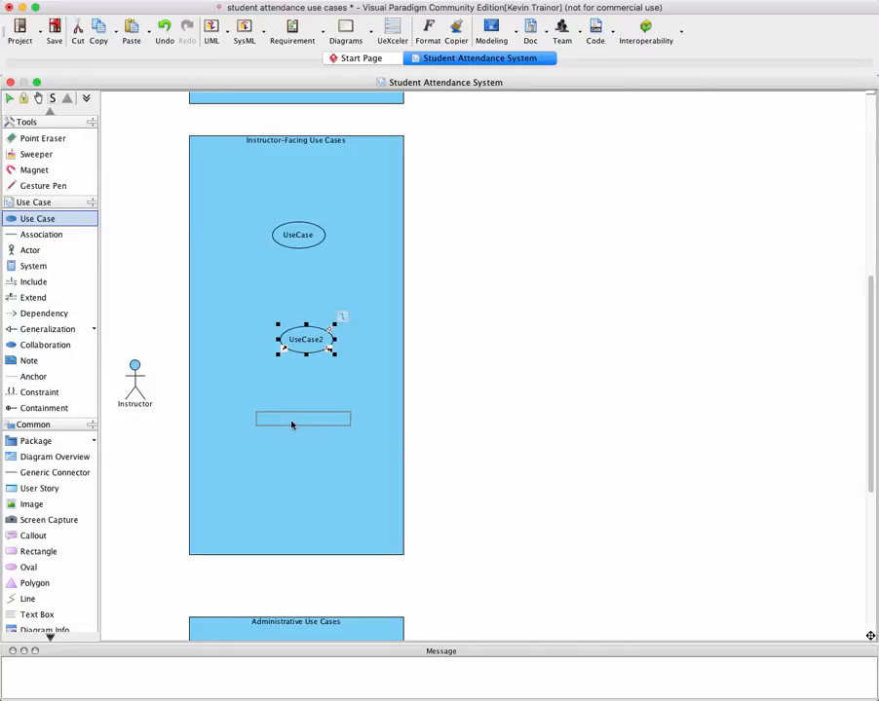
{"action": "left_click", "coordinate": [284, 422]}
Move the second and third use cases up so they line up vertically under the first one
{"action": "left_click_drag", "start_coordinate": [314, 336], "coordinate": [308, 310]}
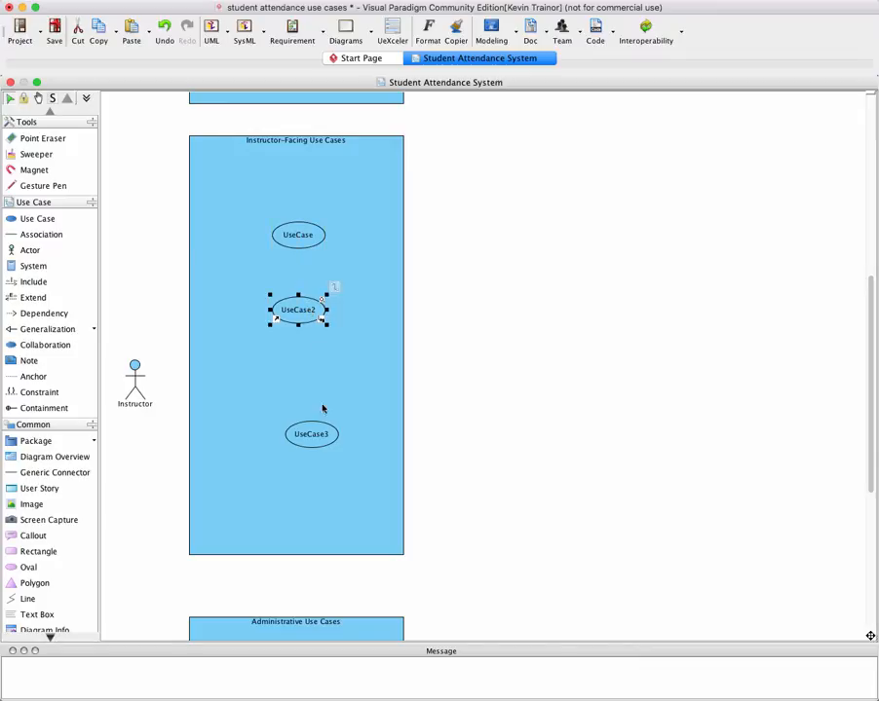
{"action": "left_click_drag", "start_coordinate": [320, 432], "coordinate": [307, 389]}
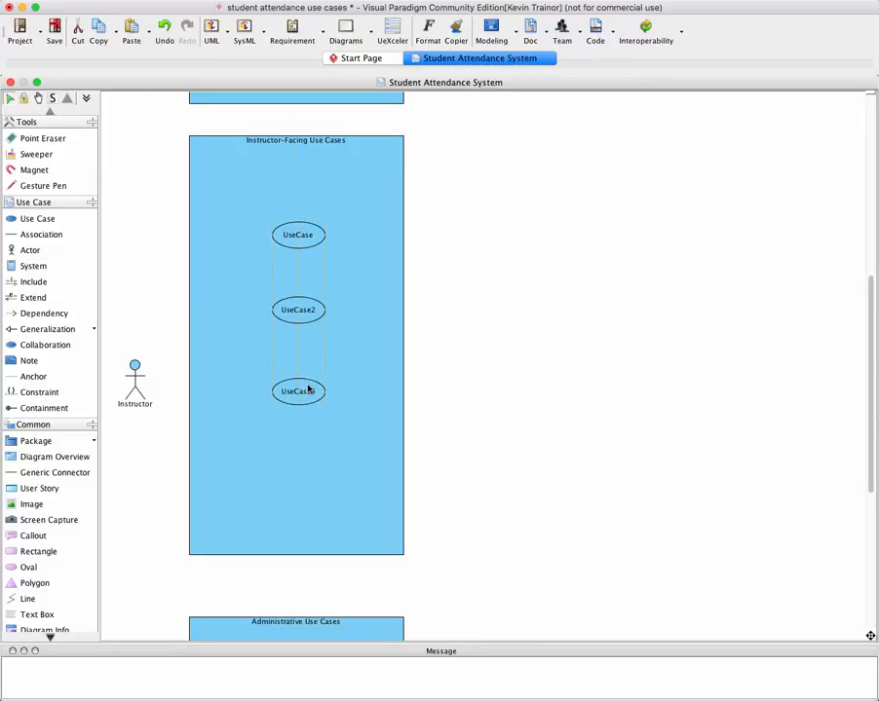
{"action": "left_click_drag", "start_coordinate": [308, 389], "coordinate": [308, 390]}
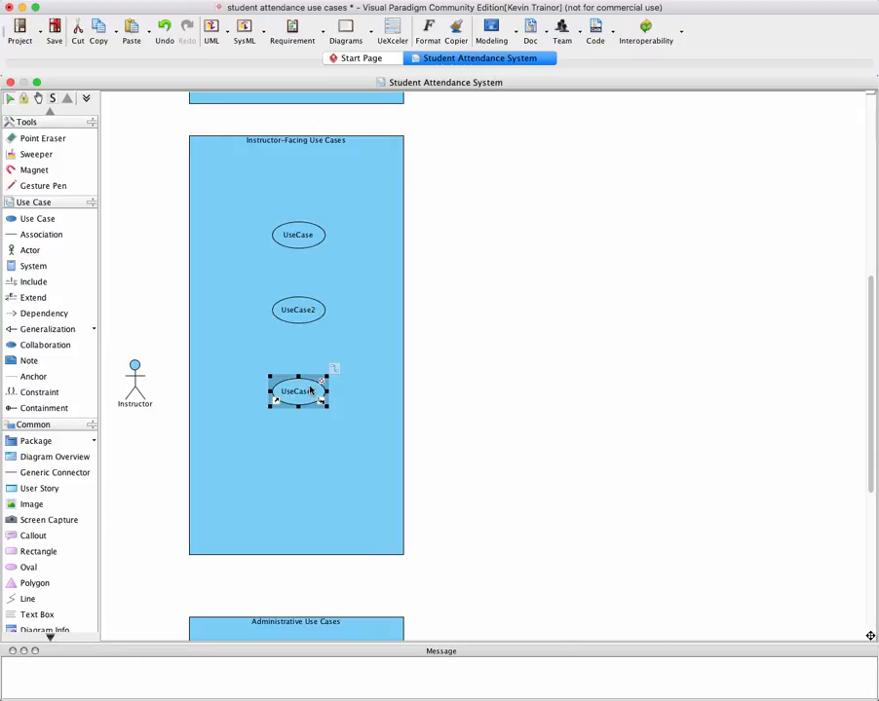
Name the uppermost use case in the Instructor-Facing boundary "Setup New Class"
{"action": "left_click", "coordinate": [305, 239]}
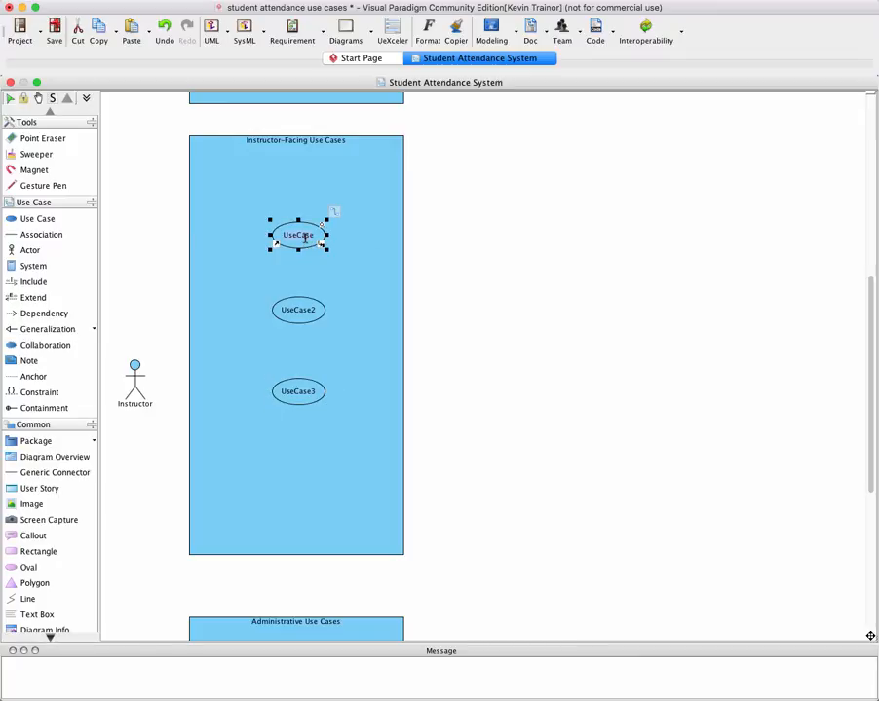
{"action": "type", "text": "Setu"}
{"action": "type", "text": "p"}
{"action": "type", "text": "up Ne"}
{"action": "type", "text": "w Class"}
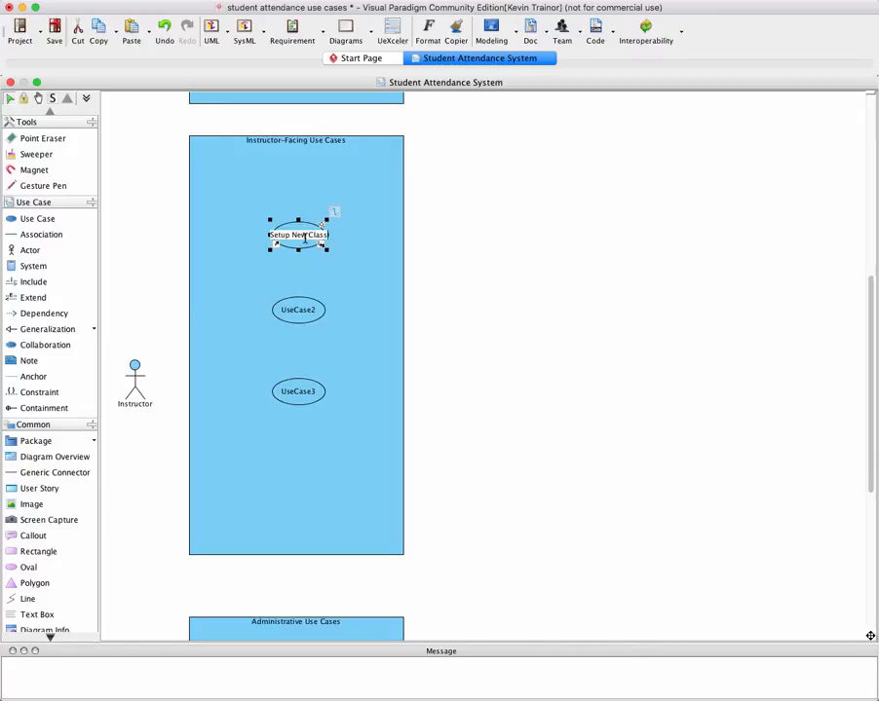
{"action": "left_click", "coordinate": [332, 319]}
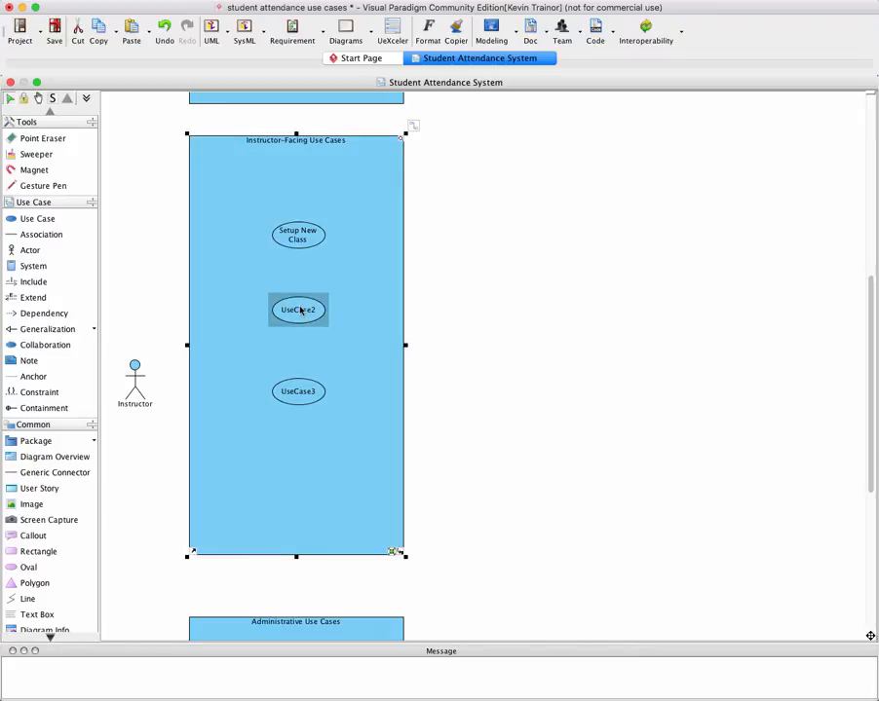
Name the middle instructor use case "Add / Change / Delete Student Registration"
{"action": "left_click", "coordinate": [300, 310]}
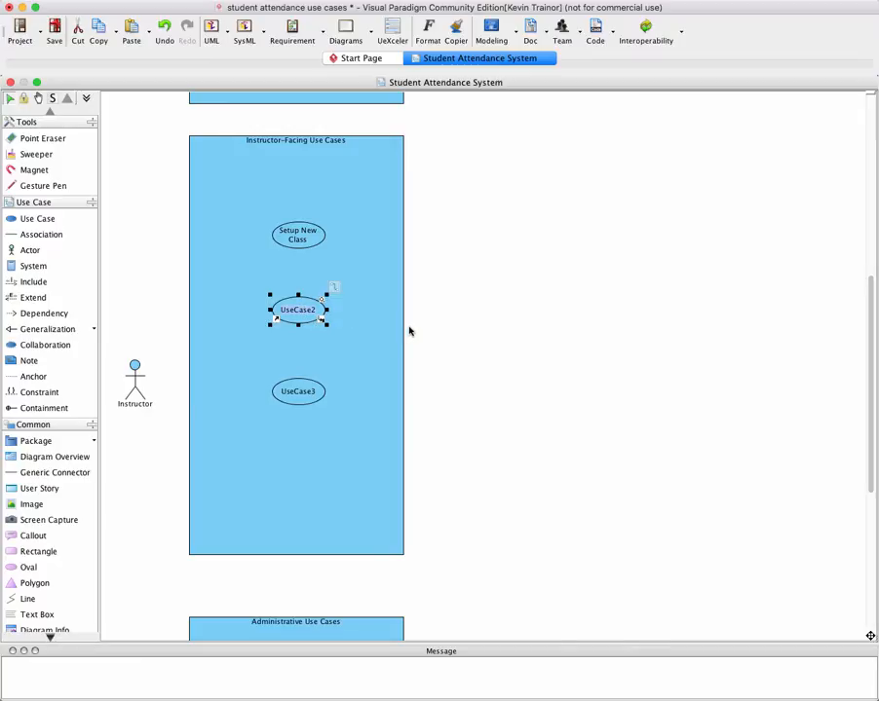
{"action": "type", "text": "Add / Change / Delete"}
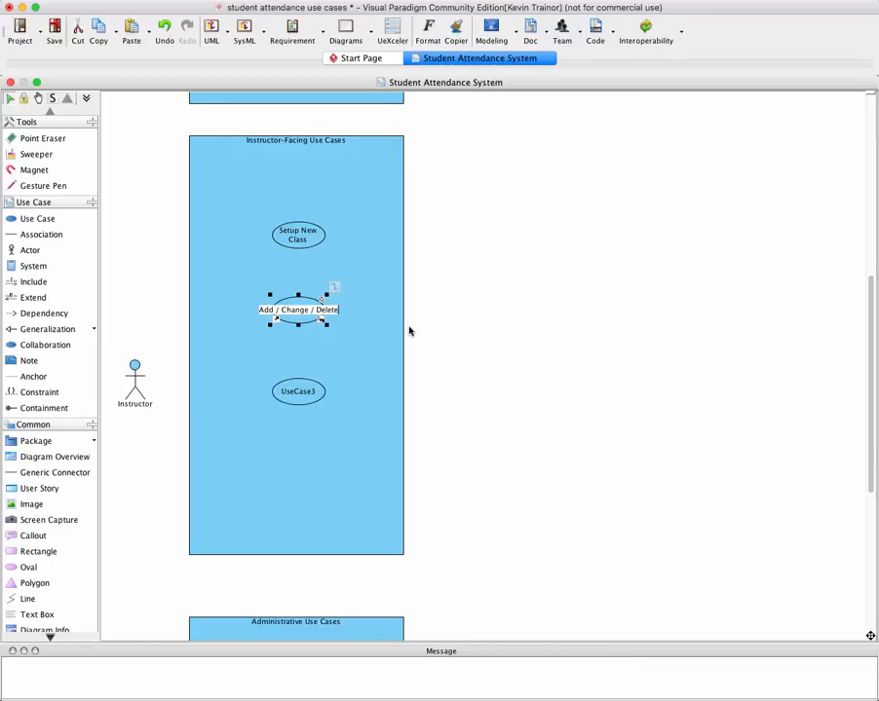
{"action": "type", "text": " Student R"}
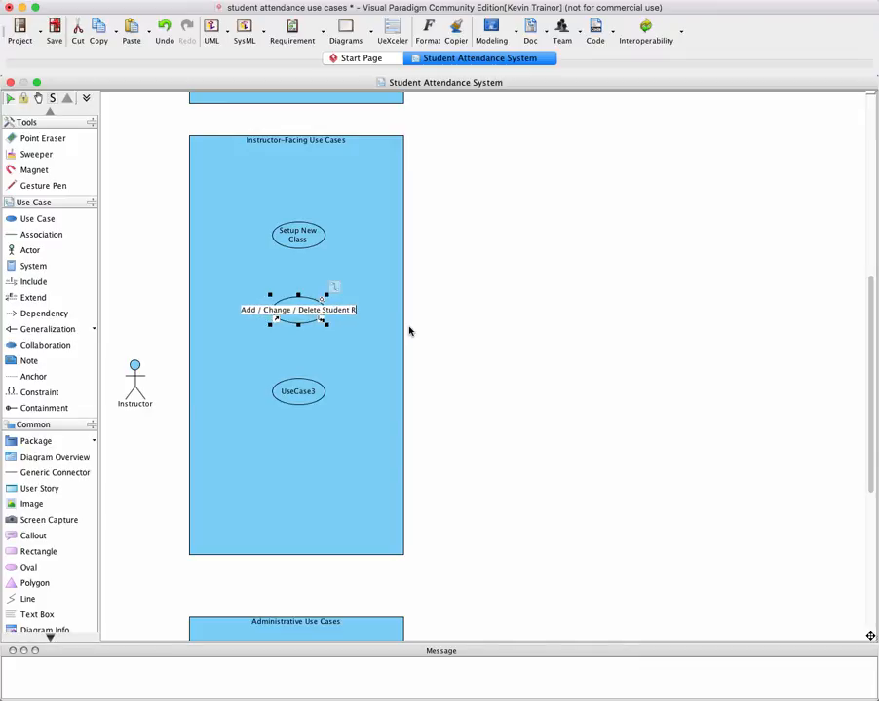
{"action": "type", "text": "egistration"}
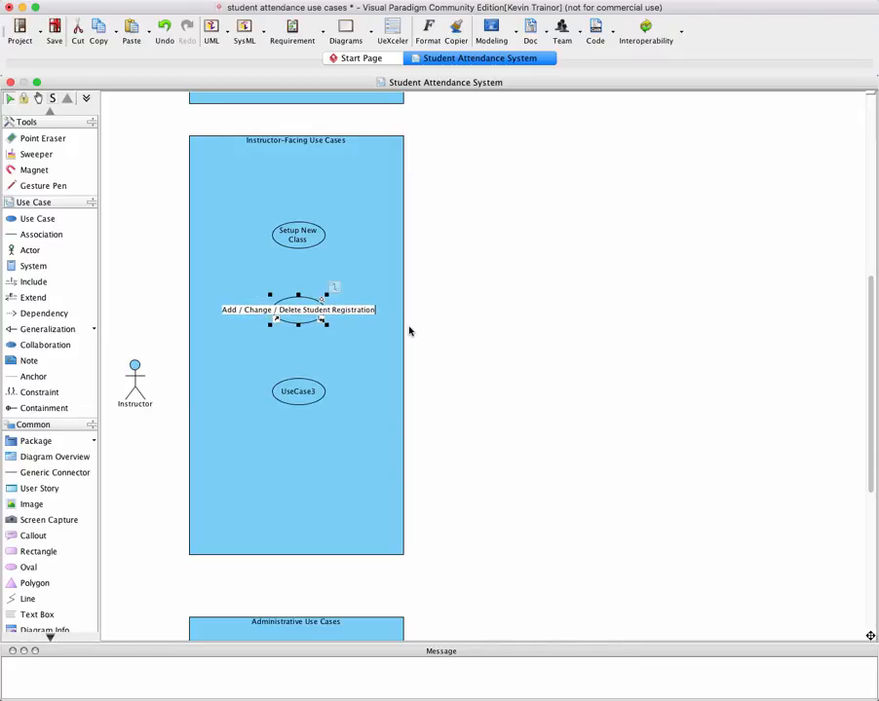
{"action": "key", "text": "Return"}
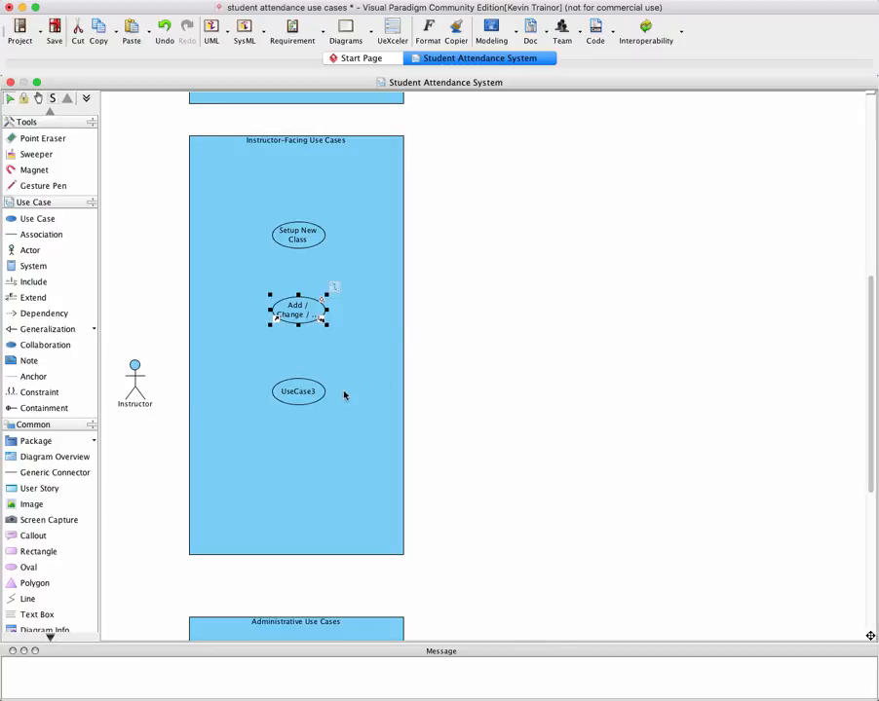
Name the lowest instructor use case "Generate Instructor Attendance Report"
{"action": "left_click", "coordinate": [292, 397]}
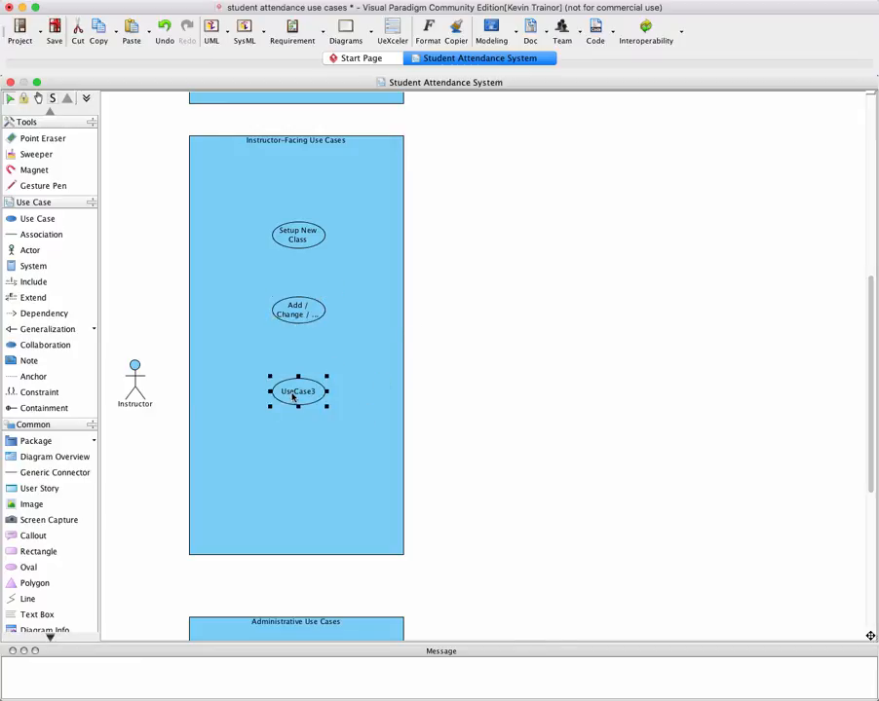
{"action": "double_click", "coordinate": [293, 393]}
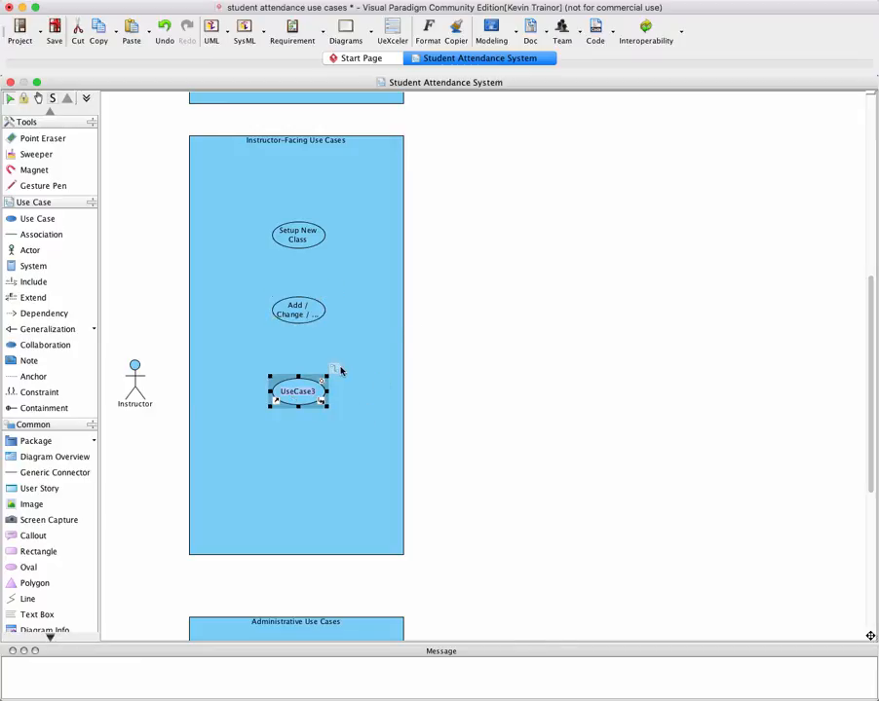
{"action": "type", "text": "Generrat"}
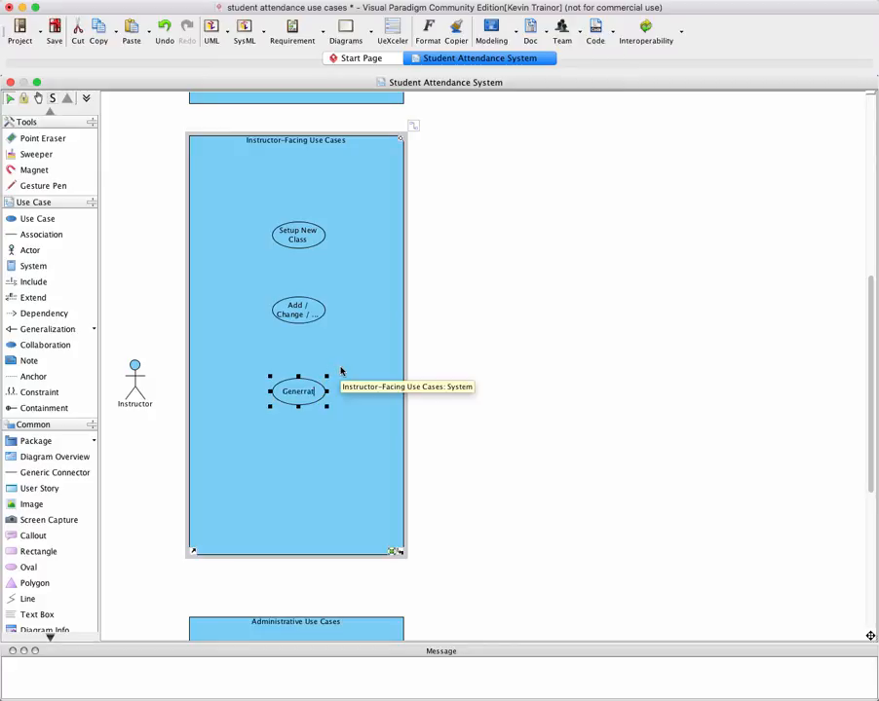
{"action": "key", "text": "BackSpace"}
{"action": "key", "text": "BackSpace"}
{"action": "key", "text": "BackSpace"}
{"action": "type", "text": "ate Instructor"}
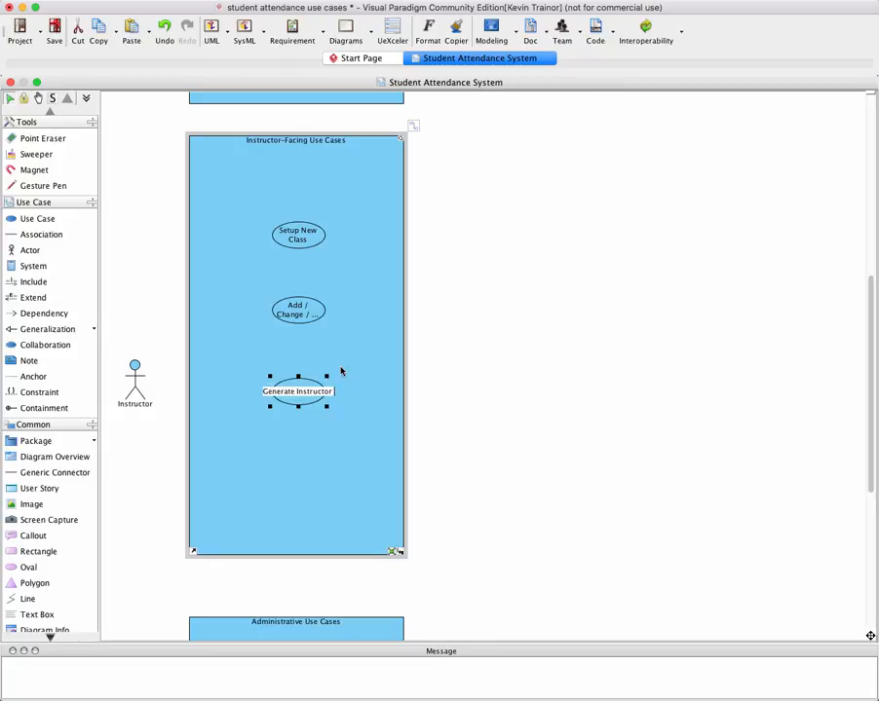
{"action": "type", "text": " Attendance"}
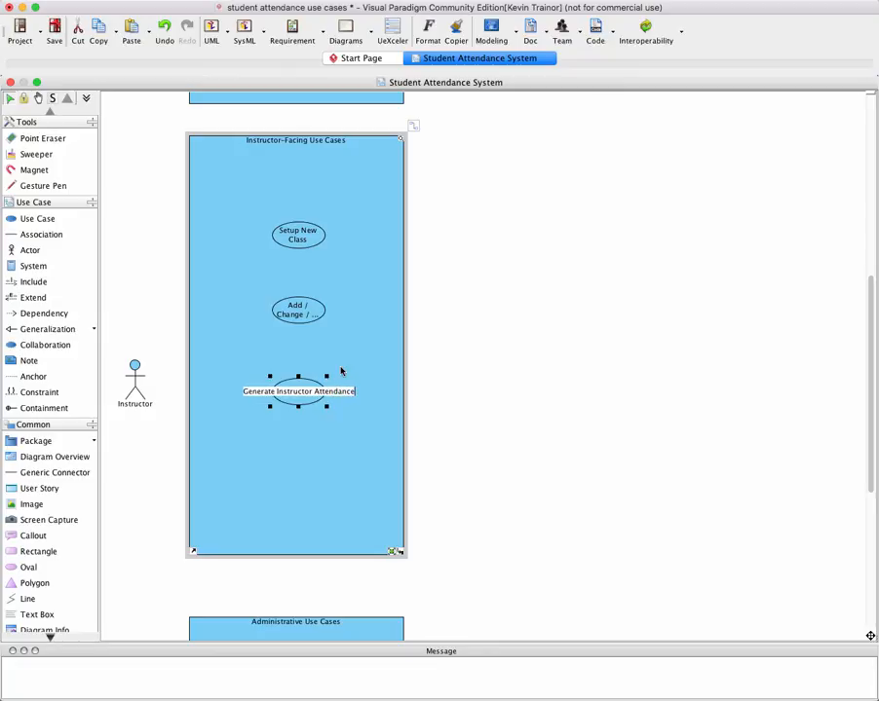
{"action": "type", "text": " Report"}
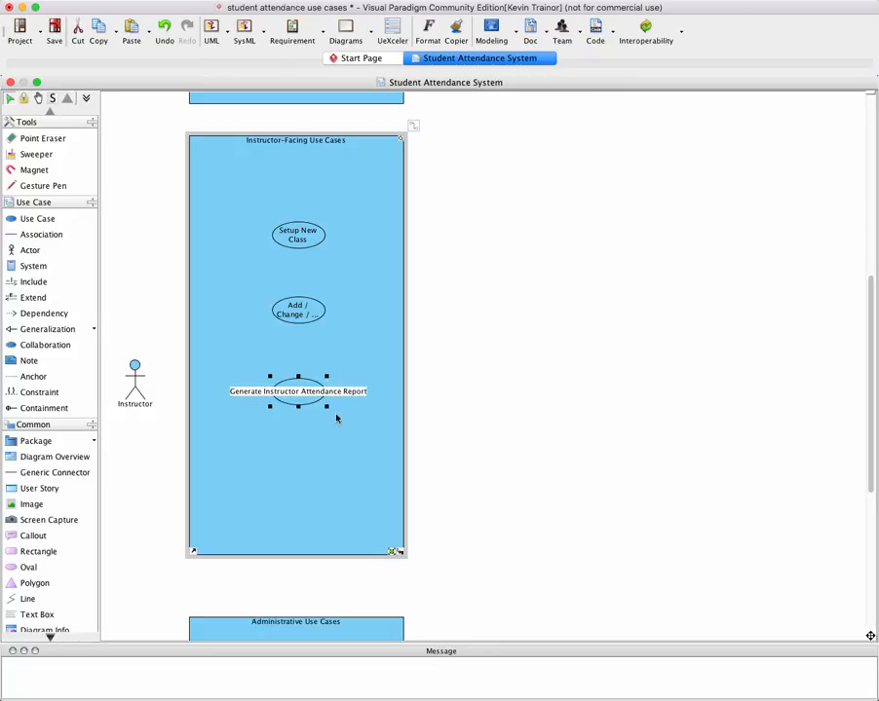
{"action": "left_click", "coordinate": [351, 454]}
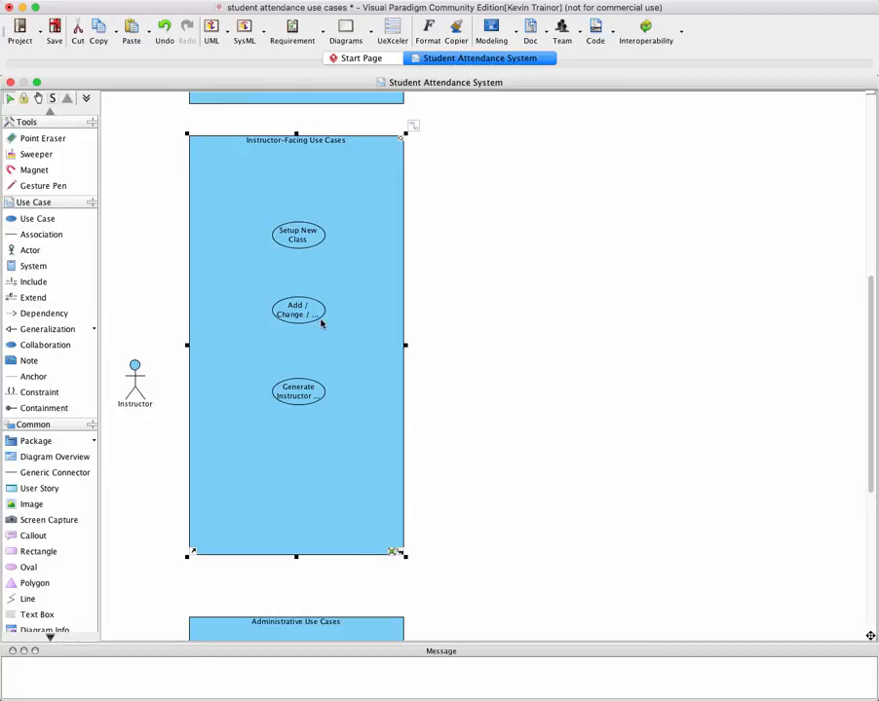
Enlarge the Generate Instructor Attendance Report and Add / Change / Delete Student Registration ovals enough to fit their full names
{"action": "left_click", "coordinate": [308, 391]}
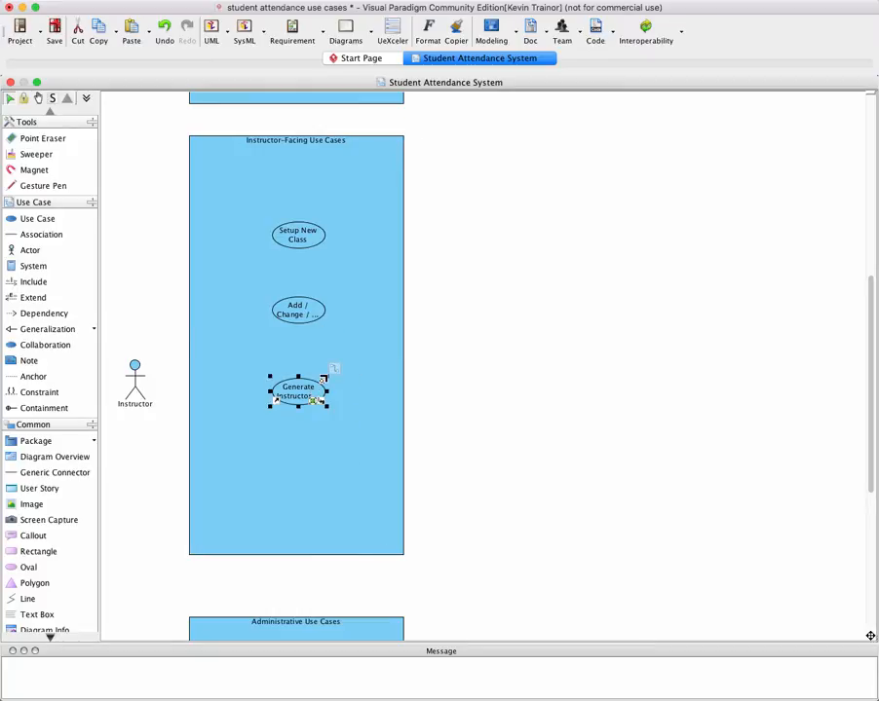
{"action": "left_click_drag", "start_coordinate": [325, 379], "coordinate": [358, 360]}
{"action": "left_click", "coordinate": [306, 310]}
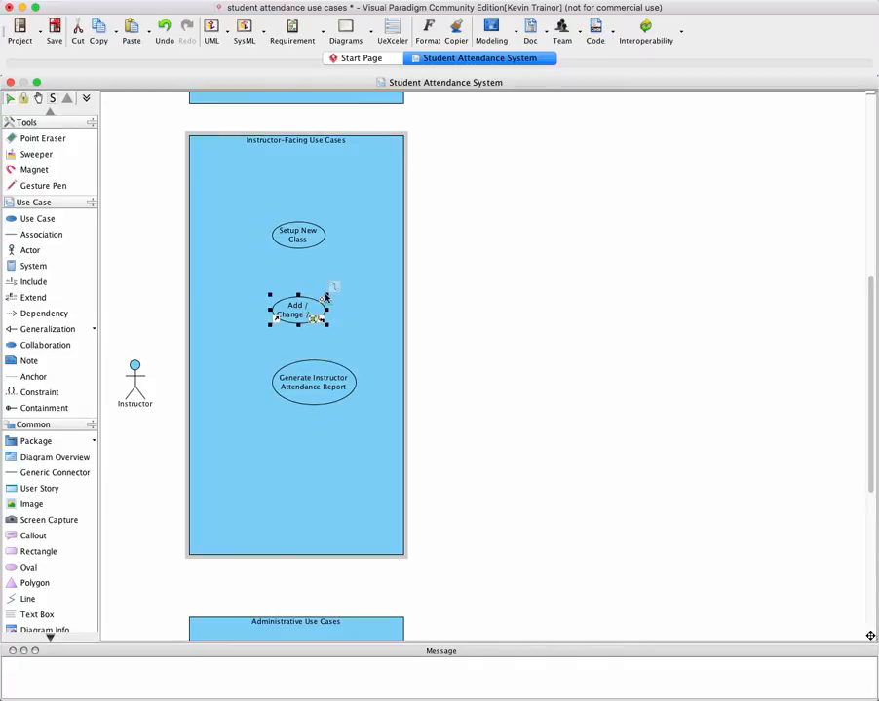
{"action": "left_click_drag", "start_coordinate": [327, 297], "coordinate": [363, 279]}
Widen the Setup New Class oval to fit its name on one line and centre all three use cases within the boundary
{"action": "left_click", "coordinate": [308, 236]}
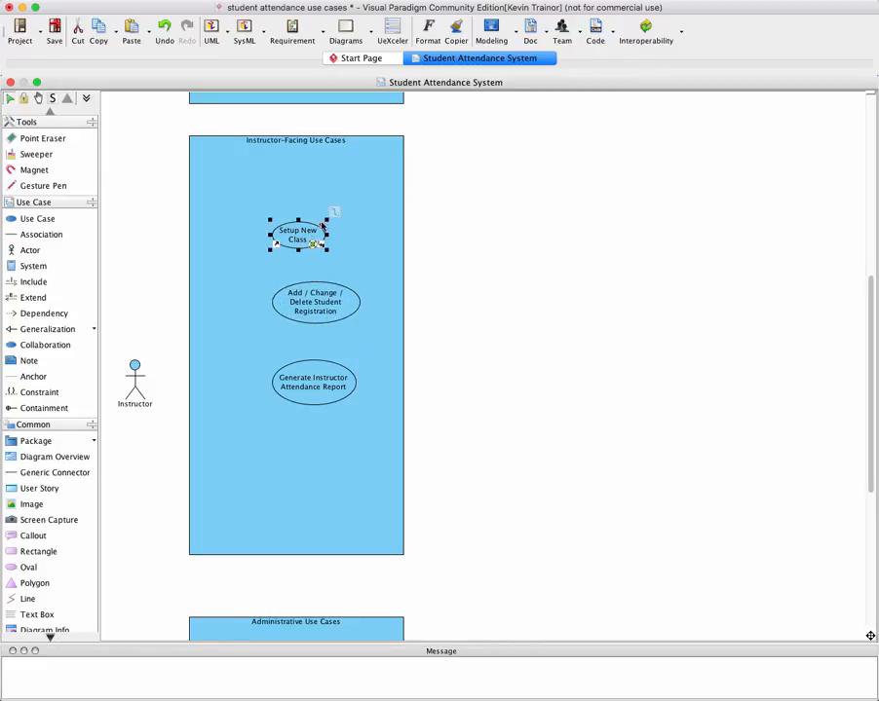
{"action": "left_click_drag", "start_coordinate": [335, 220], "coordinate": [308, 228]}
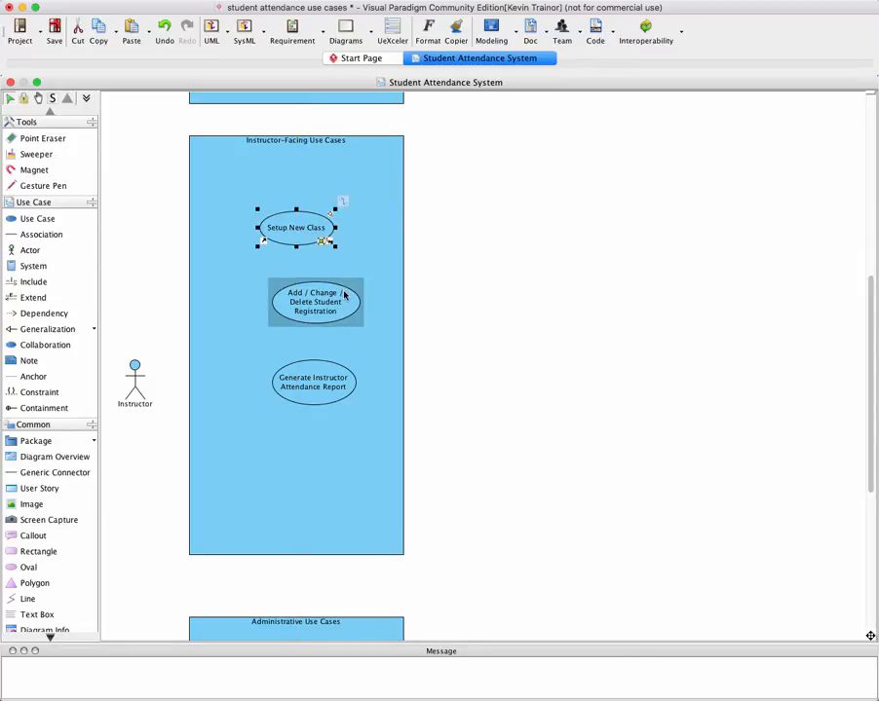
{"action": "left_click_drag", "start_coordinate": [343, 296], "coordinate": [327, 298]}
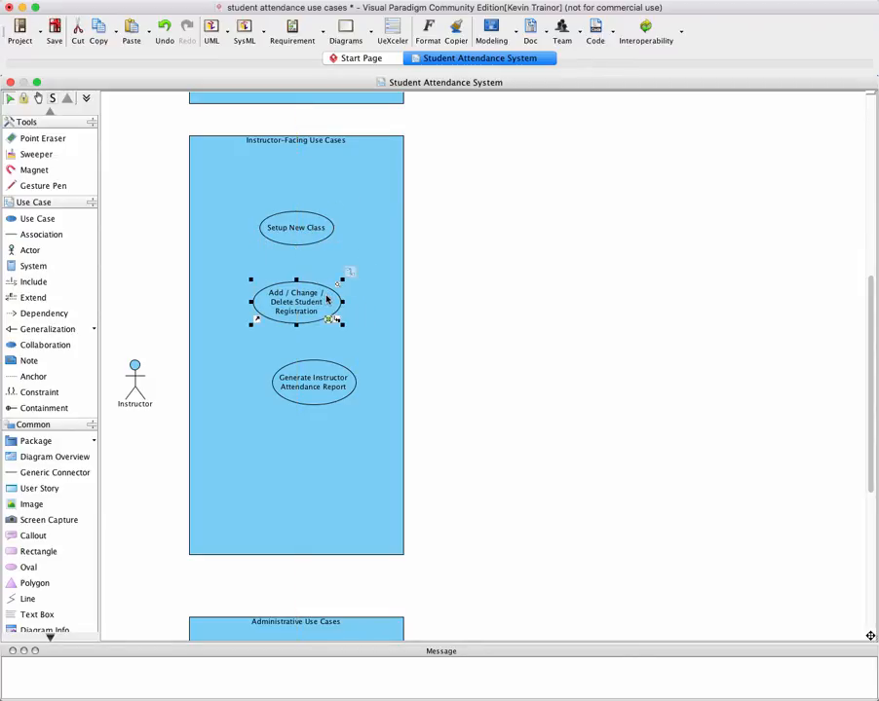
{"action": "left_click", "coordinate": [337, 372]}
{"action": "left_click_drag", "start_coordinate": [337, 372], "coordinate": [319, 375]}
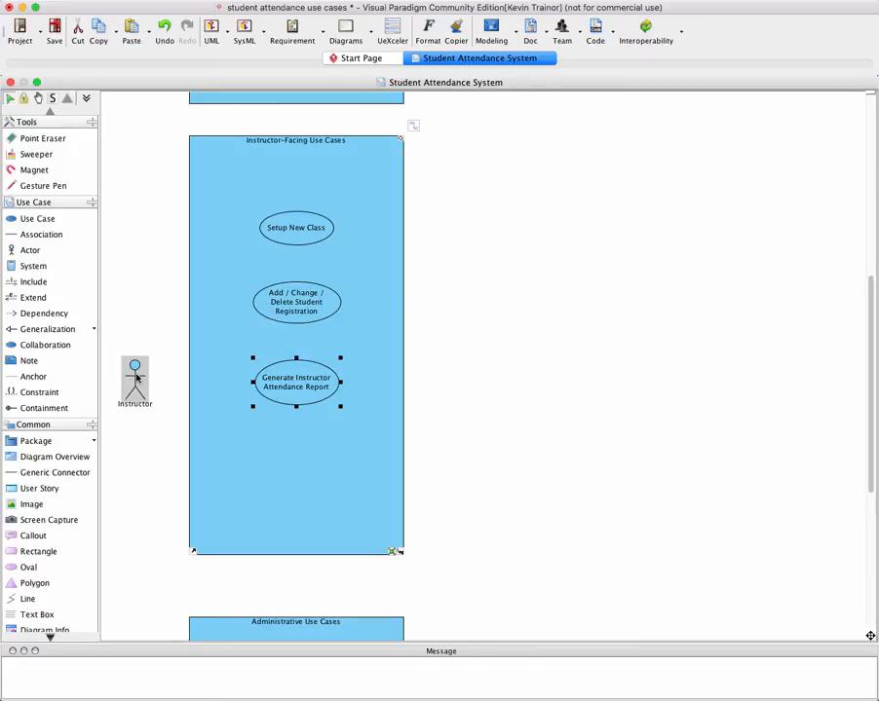
Move the Instructor actor up beside the Add / Change / Delete Student Registration use case
{"action": "left_click_drag", "start_coordinate": [137, 373], "coordinate": [139, 289]}
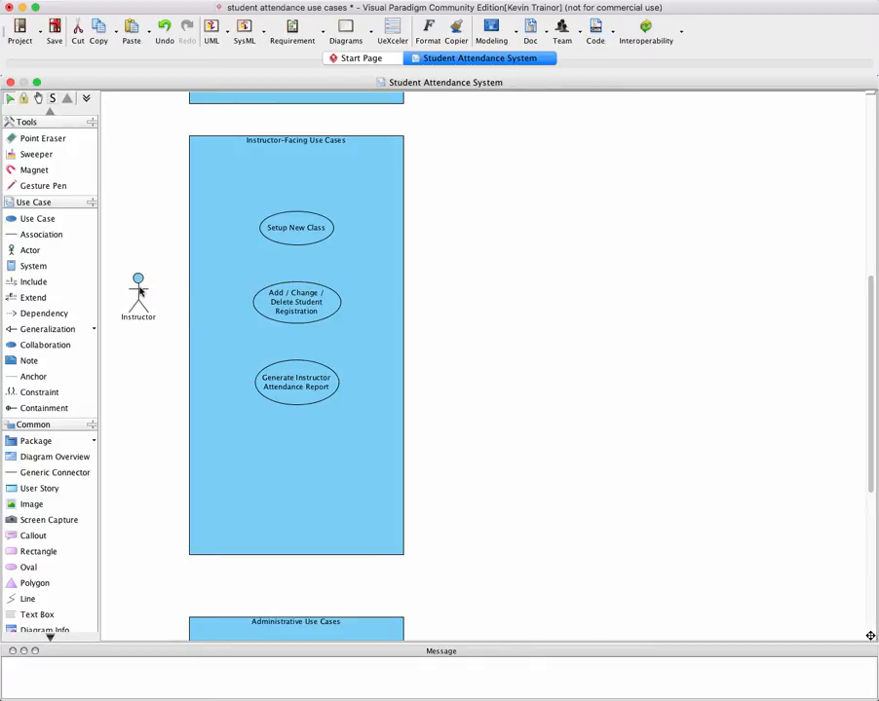
{"action": "left_click", "coordinate": [139, 289]}
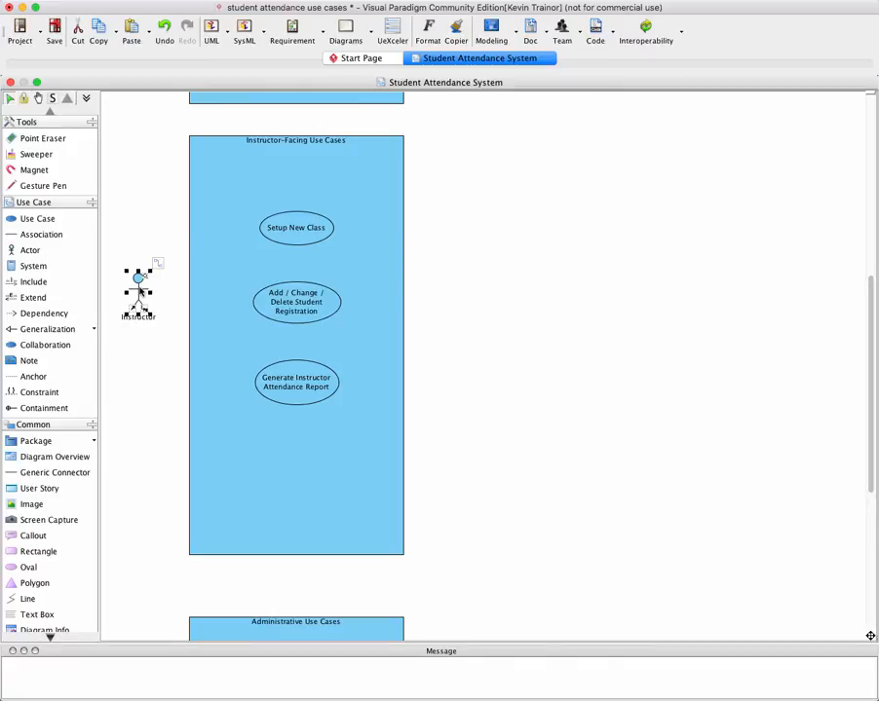
{"action": "left_click", "coordinate": [118, 403]}
{"action": "left_click_drag", "start_coordinate": [243, 269], "coordinate": [297, 259]}
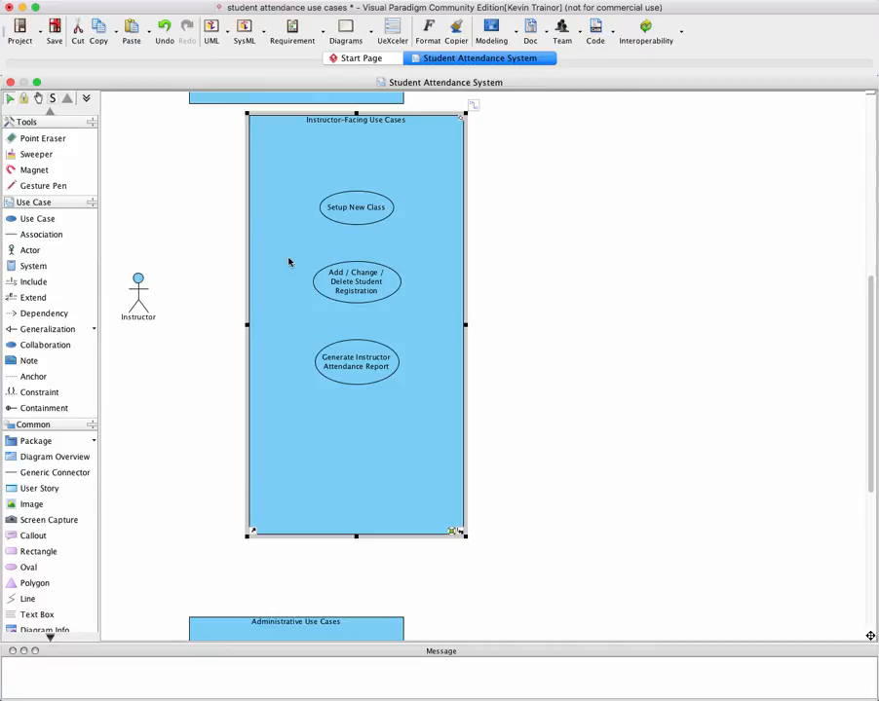
{"action": "key", "text": "super+z"}
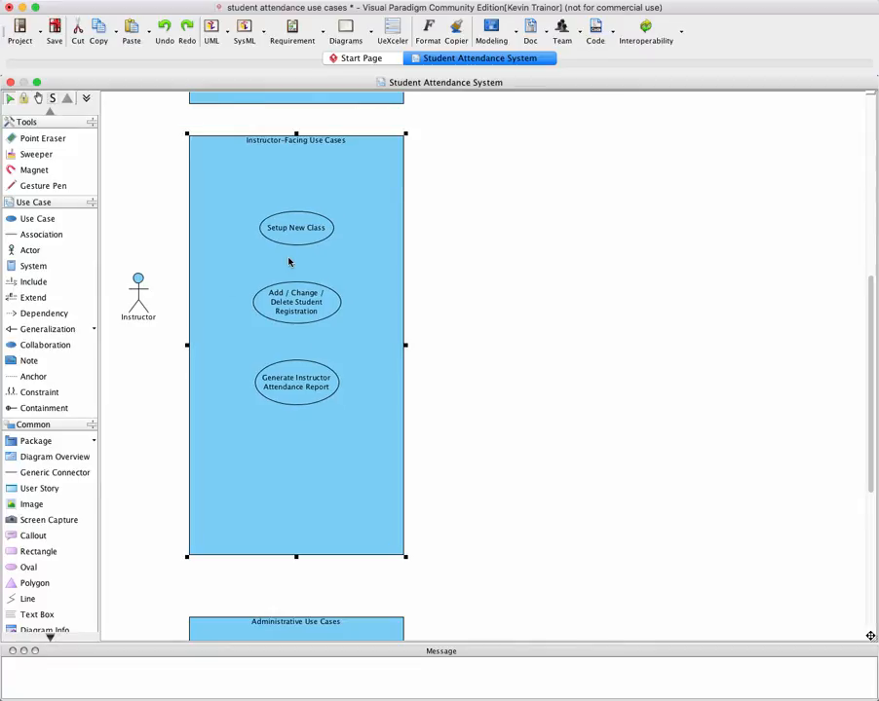
{"action": "left_click", "coordinate": [155, 359]}
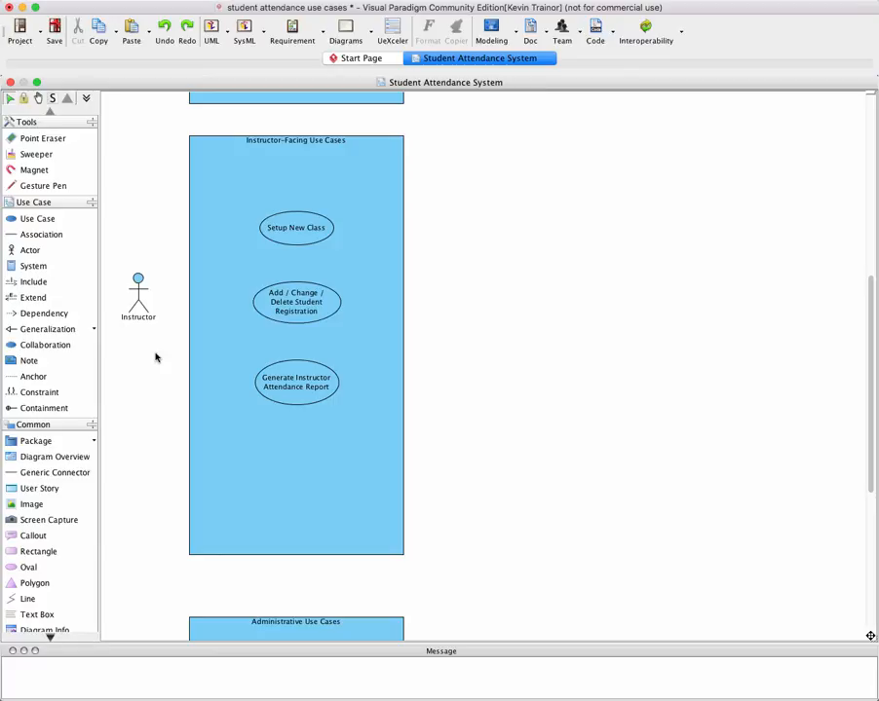
Link the Instructor actor to the Setup New Class use case with an association
{"action": "left_click", "coordinate": [44, 236]}
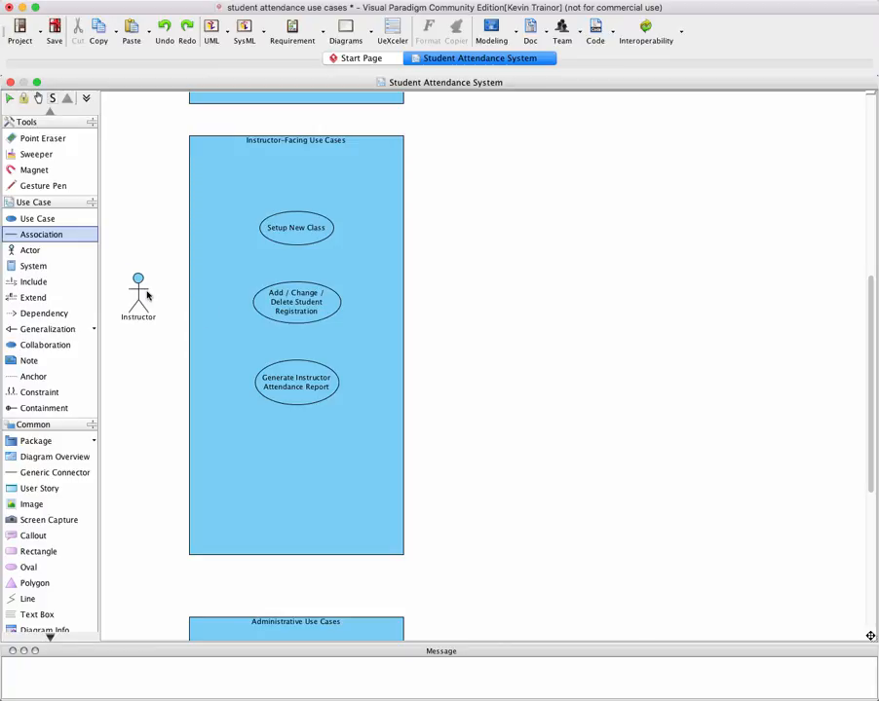
{"action": "left_click_drag", "start_coordinate": [146, 294], "coordinate": [274, 230]}
{"action": "scroll", "coordinate": [273, 230], "scroll_direction": "up", "scroll_amount": 5}
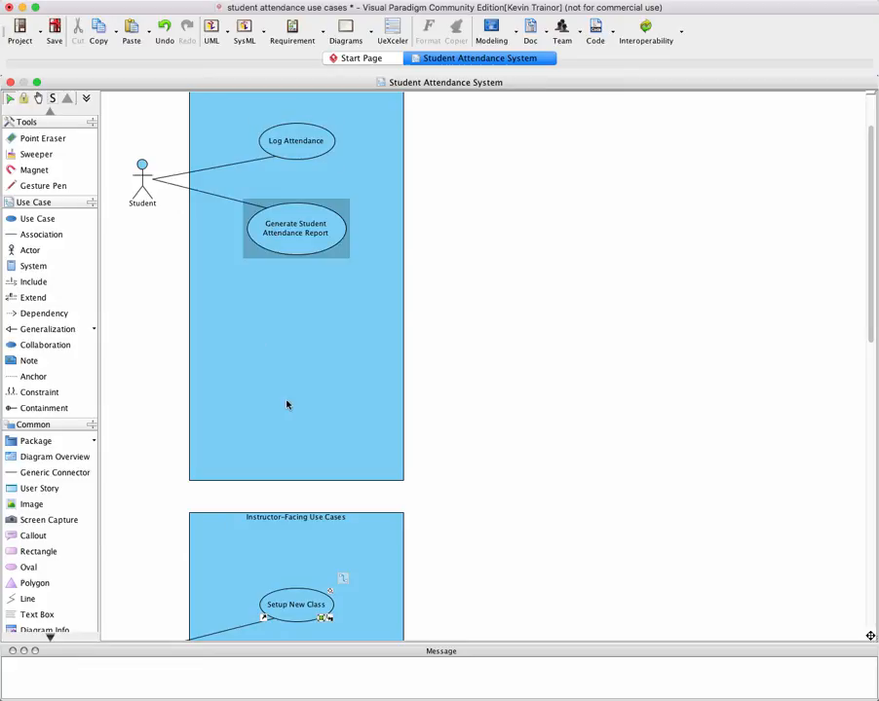
{"action": "left_click", "coordinate": [350, 601]}
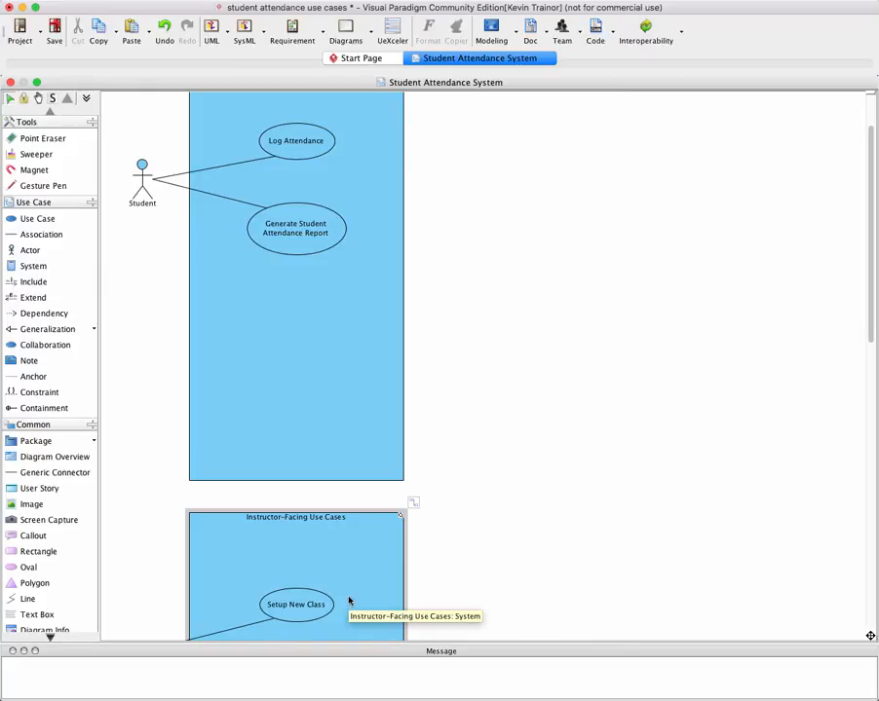
{"action": "scroll", "coordinate": [348, 601], "scroll_direction": "up", "scroll_amount": 1}
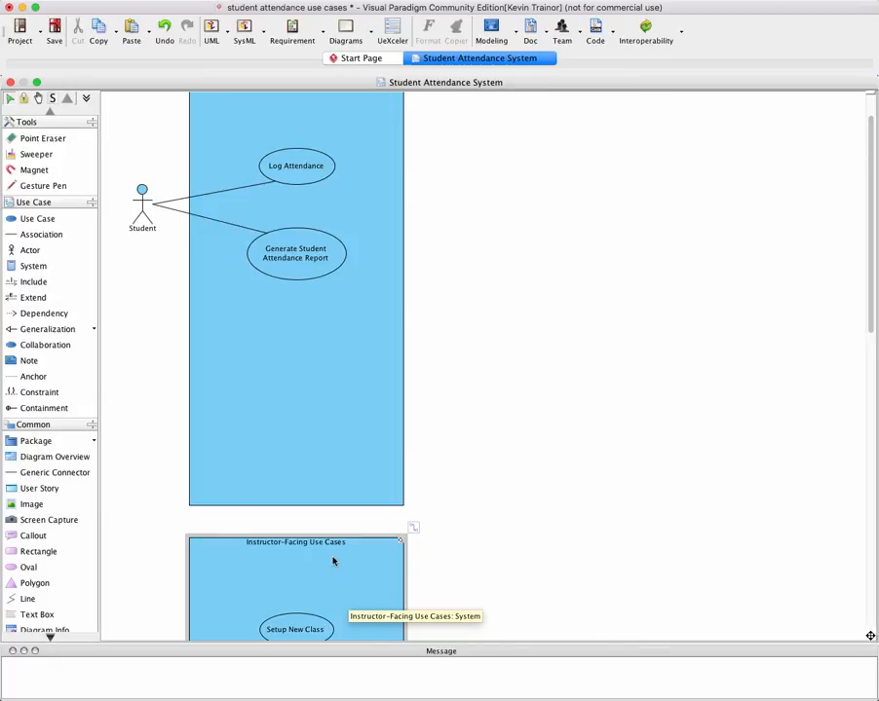
{"action": "scroll", "coordinate": [339, 562], "scroll_direction": "down", "scroll_amount": 4}
{"action": "scroll", "coordinate": [346, 552], "scroll_direction": "down", "scroll_amount": 10}
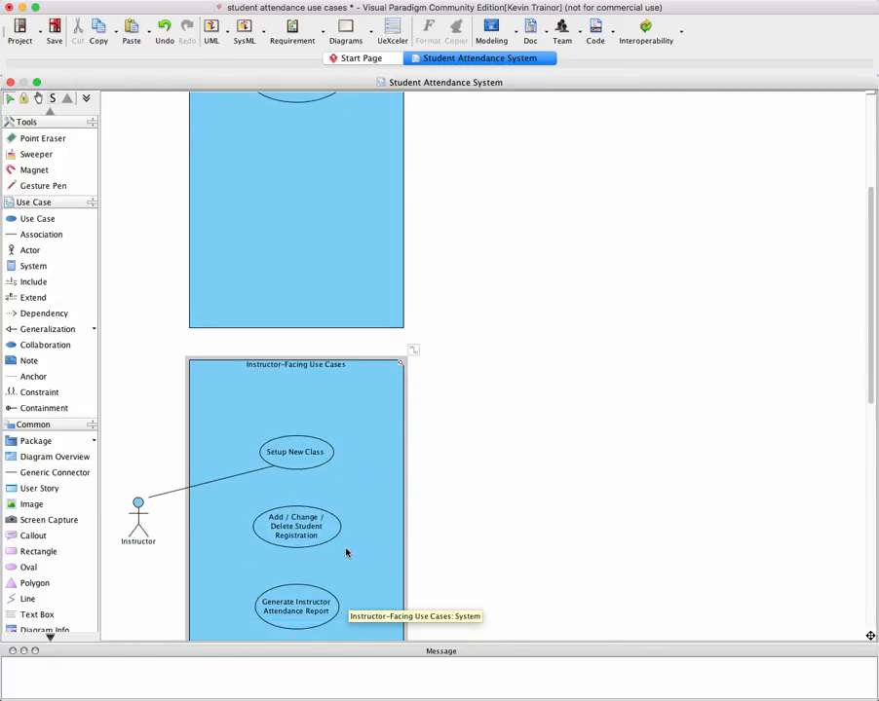
{"action": "scroll", "coordinate": [352, 546], "scroll_direction": "down", "scroll_amount": 3}
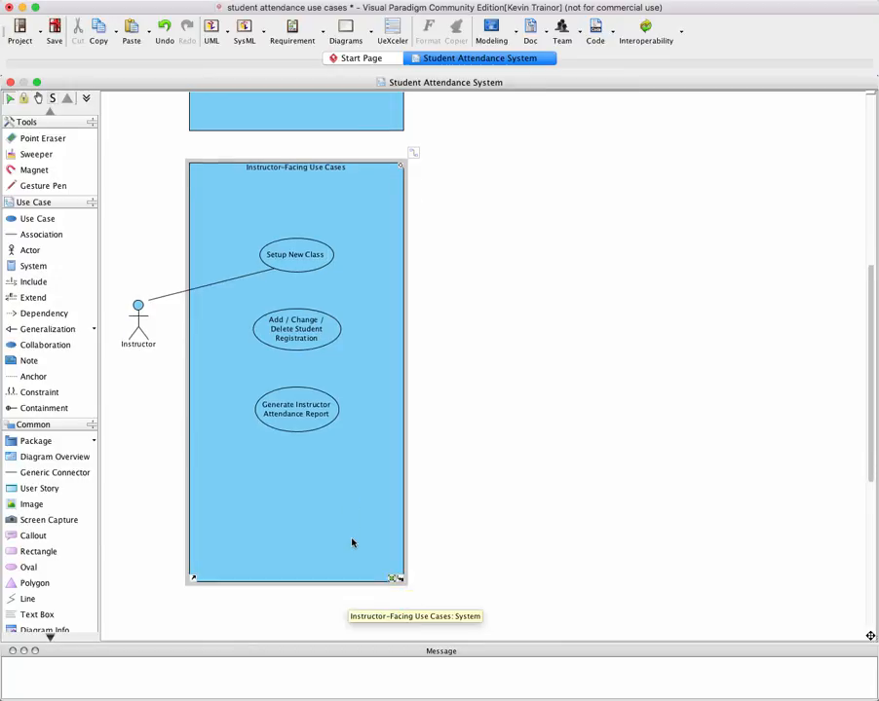
{"action": "scroll", "coordinate": [352, 545], "scroll_direction": "up", "scroll_amount": 1}
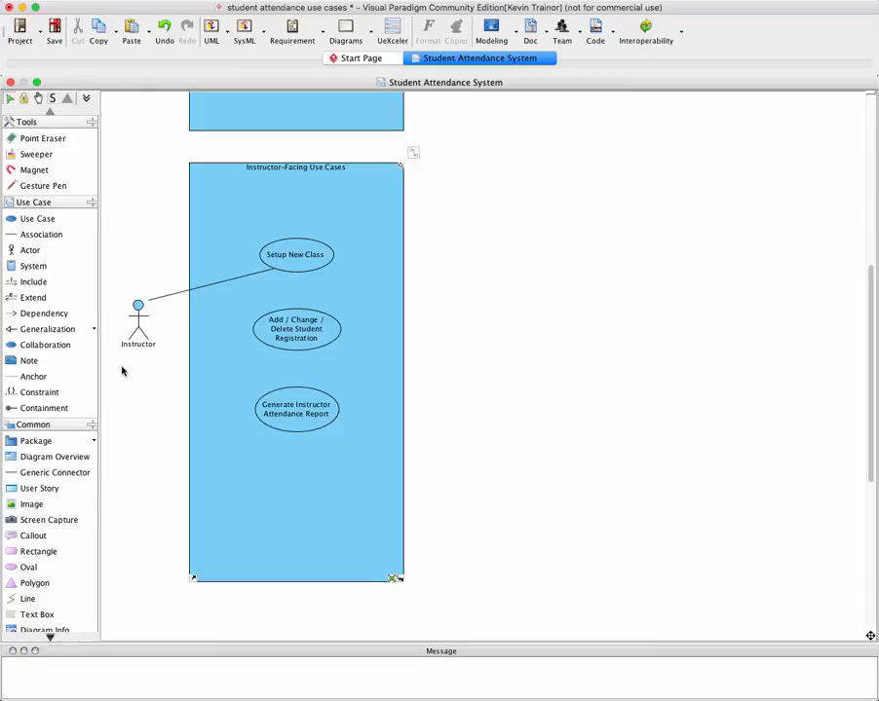
Connect the Instructor actor to the Add / Change / Delete Student Registration use case with an association
{"action": "left_click", "coordinate": [37, 235]}
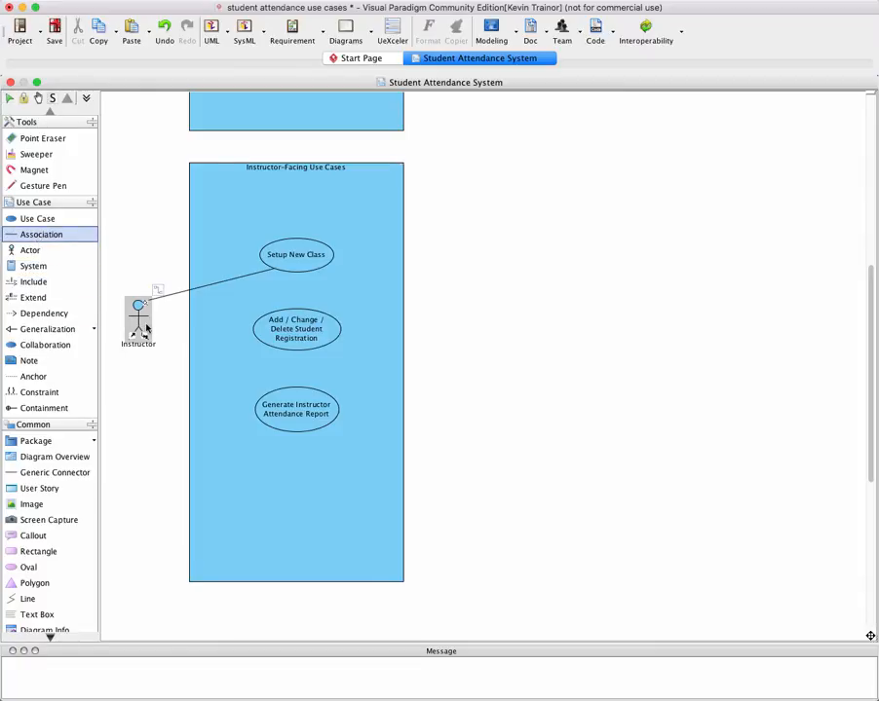
{"action": "left_click_drag", "start_coordinate": [142, 325], "coordinate": [279, 333]}
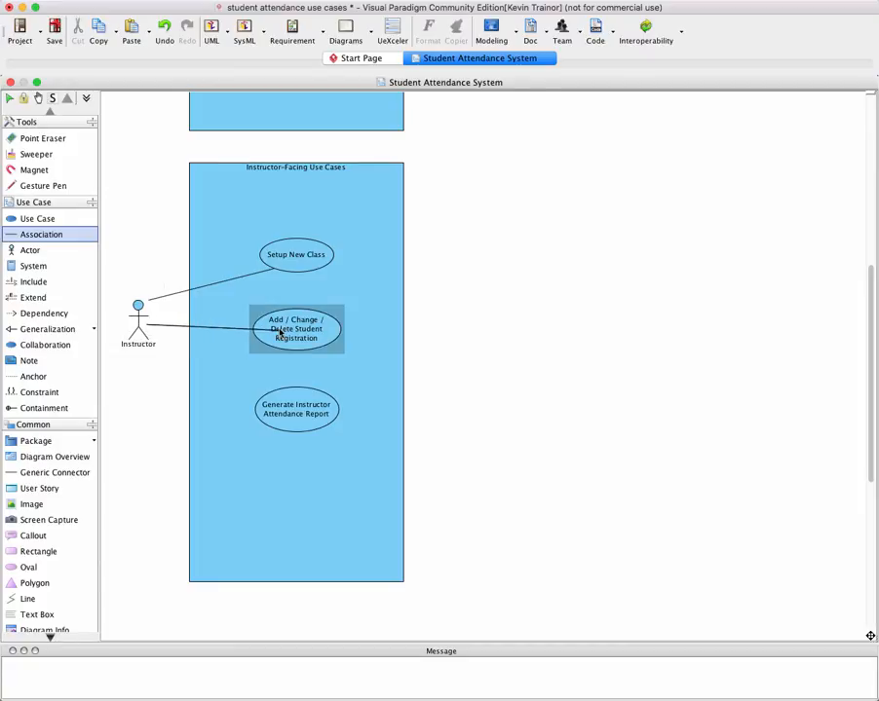
{"action": "scroll", "coordinate": [278, 331], "scroll_direction": "up", "scroll_amount": 5}
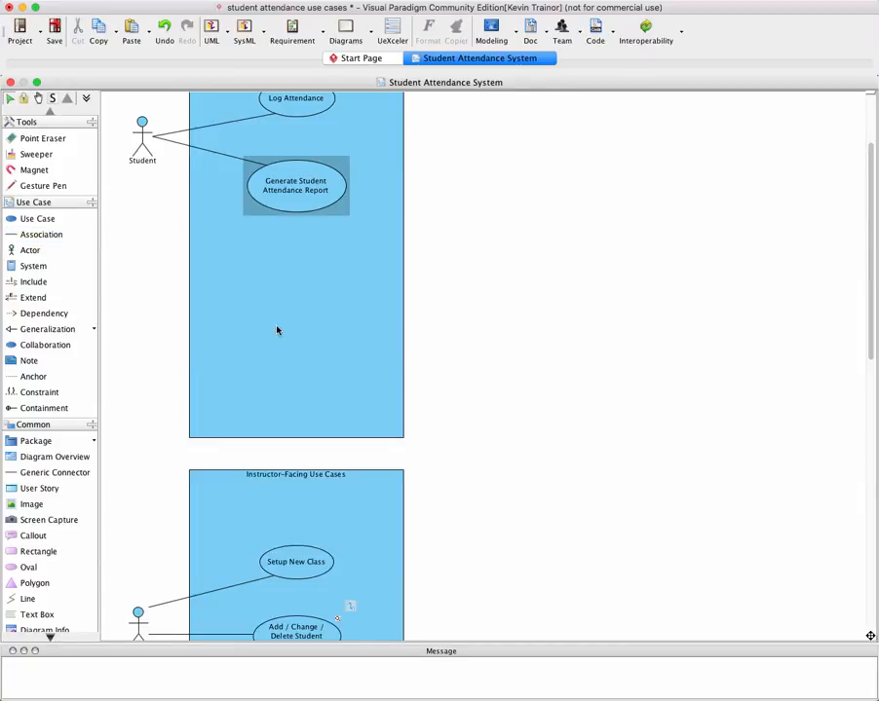
{"action": "scroll", "coordinate": [277, 334], "scroll_direction": "down", "scroll_amount": 4}
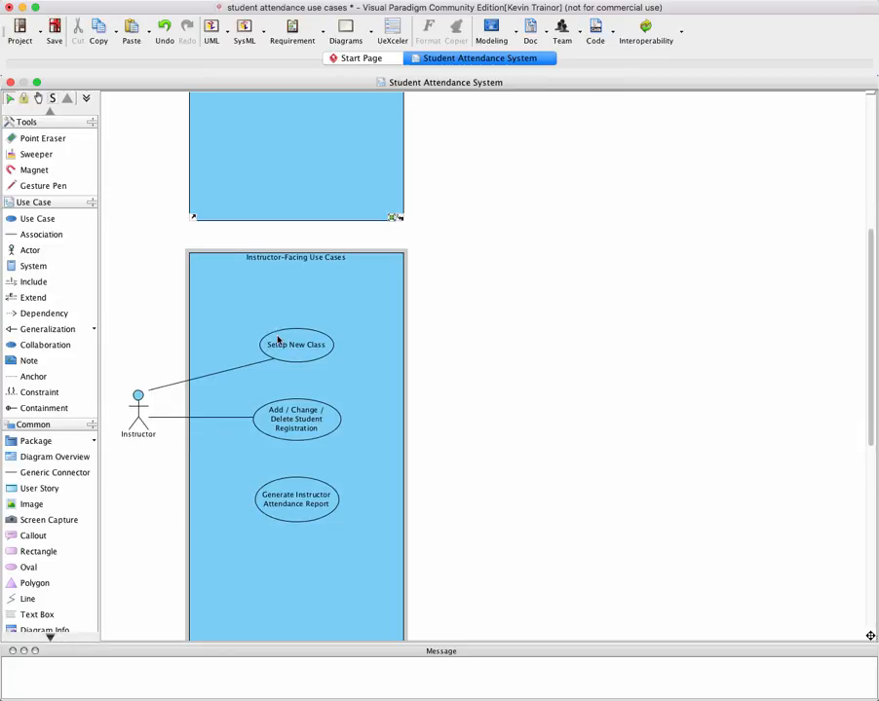
{"action": "scroll", "coordinate": [278, 338], "scroll_direction": "down", "scroll_amount": 1}
{"action": "left_click", "coordinate": [278, 336]}
{"action": "scroll", "coordinate": [278, 336], "scroll_direction": "down", "scroll_amount": 2}
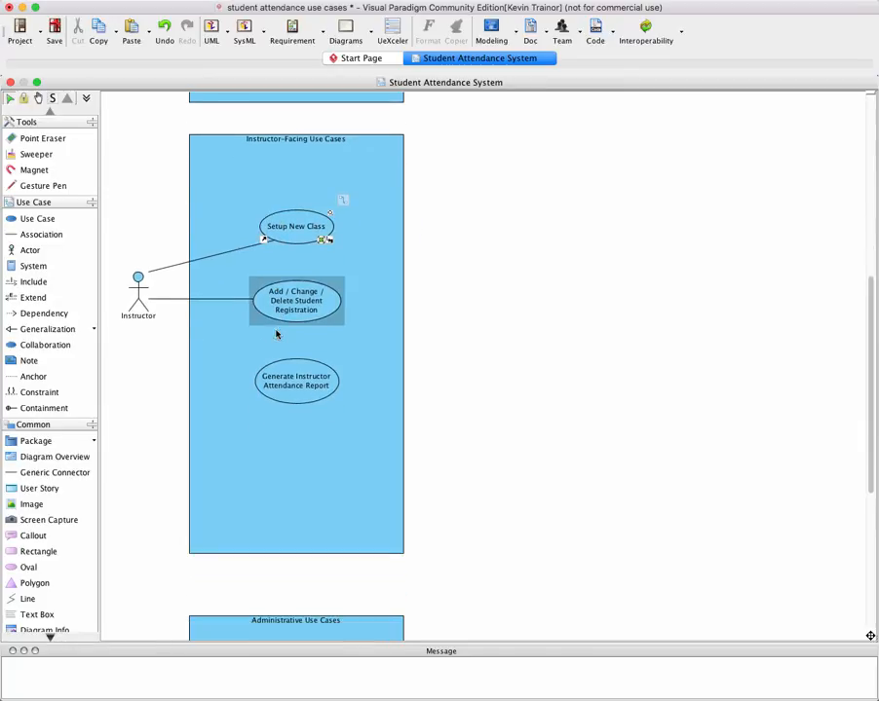
{"action": "scroll", "coordinate": [277, 333], "scroll_direction": "up", "scroll_amount": 1}
{"action": "scroll", "coordinate": [278, 333], "scroll_direction": "up", "scroll_amount": 1}
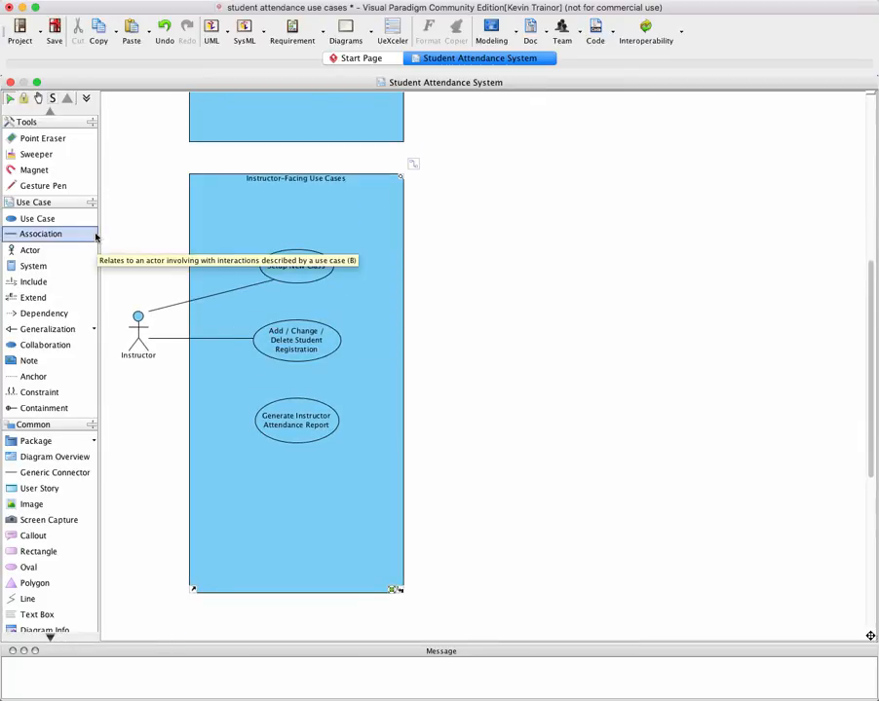
{"action": "left_click", "coordinate": [43, 238]}
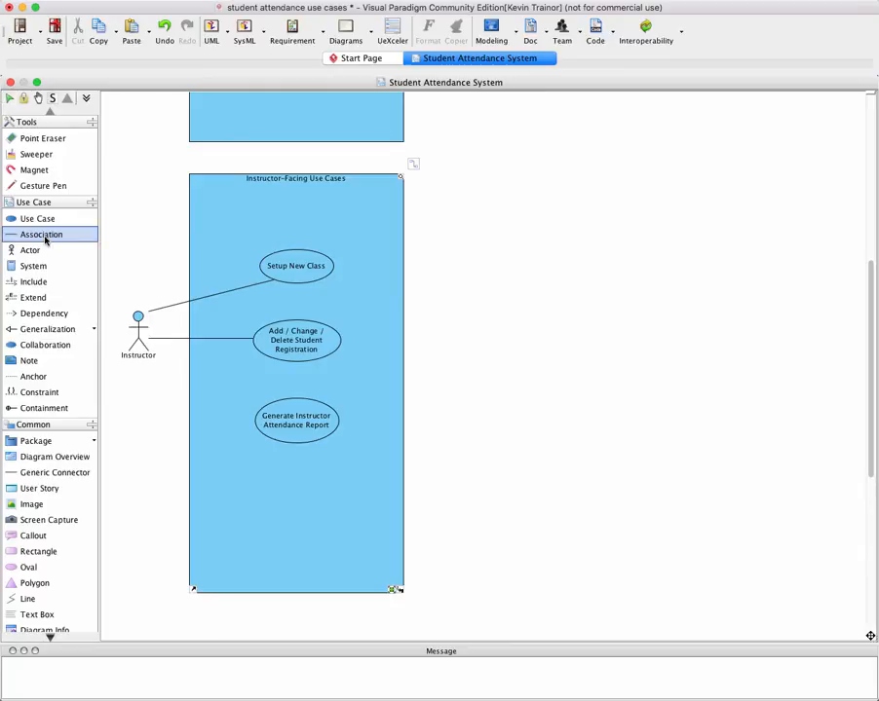
{"action": "left_click", "coordinate": [144, 349]}
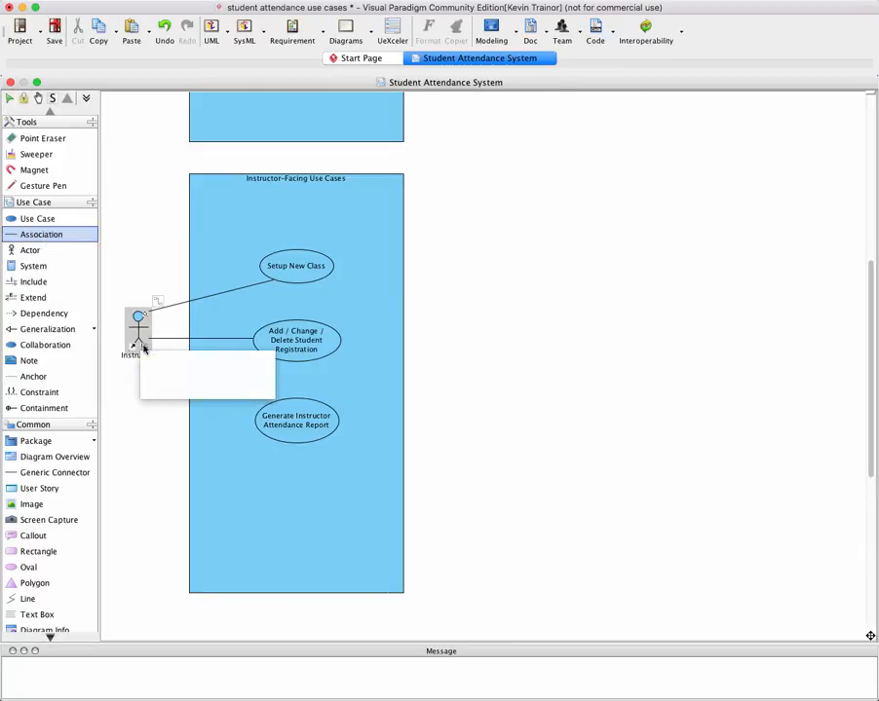
{"action": "left_click", "coordinate": [278, 420]}
{"action": "left_click", "coordinate": [277, 420]}
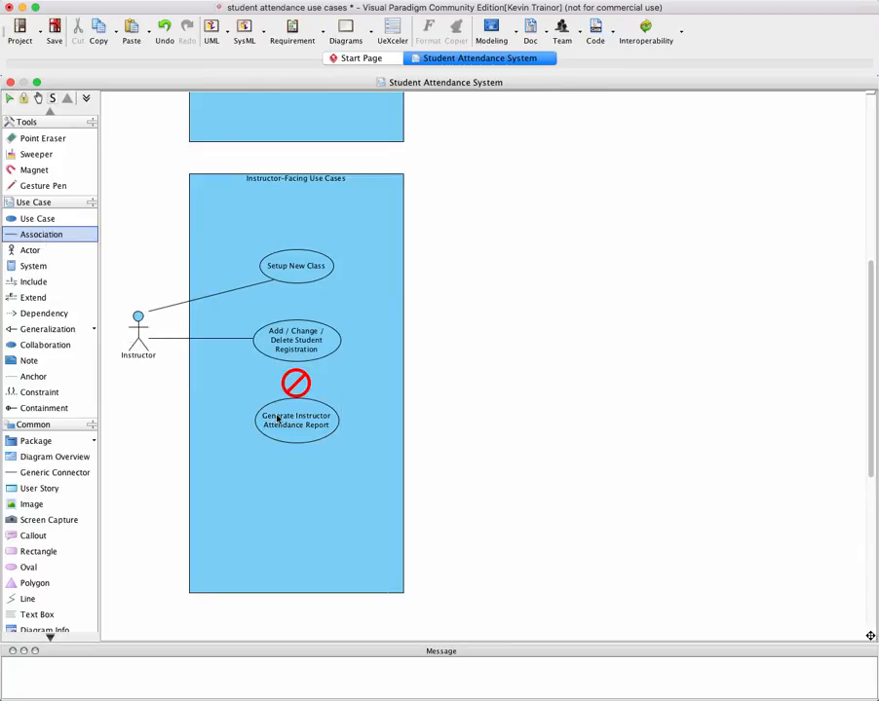
{"action": "left_click_drag", "start_coordinate": [278, 420], "coordinate": [226, 402]}
{"action": "left_click", "coordinate": [243, 405]}
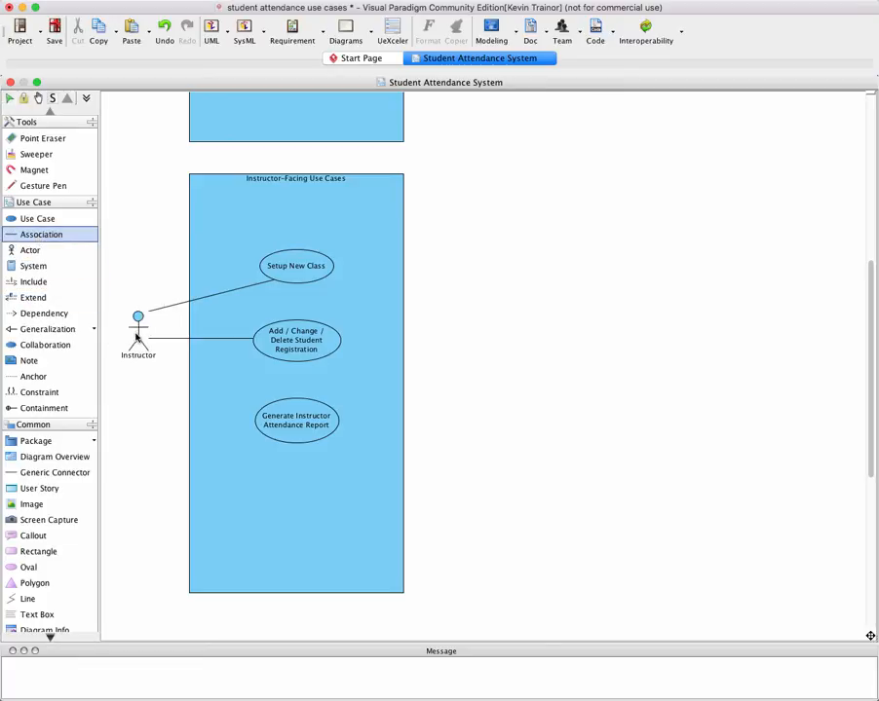
Draw an association from the Instructor actor to the Generate Instructor Attendance Report use case
{"action": "left_click_drag", "start_coordinate": [137, 336], "coordinate": [264, 426]}
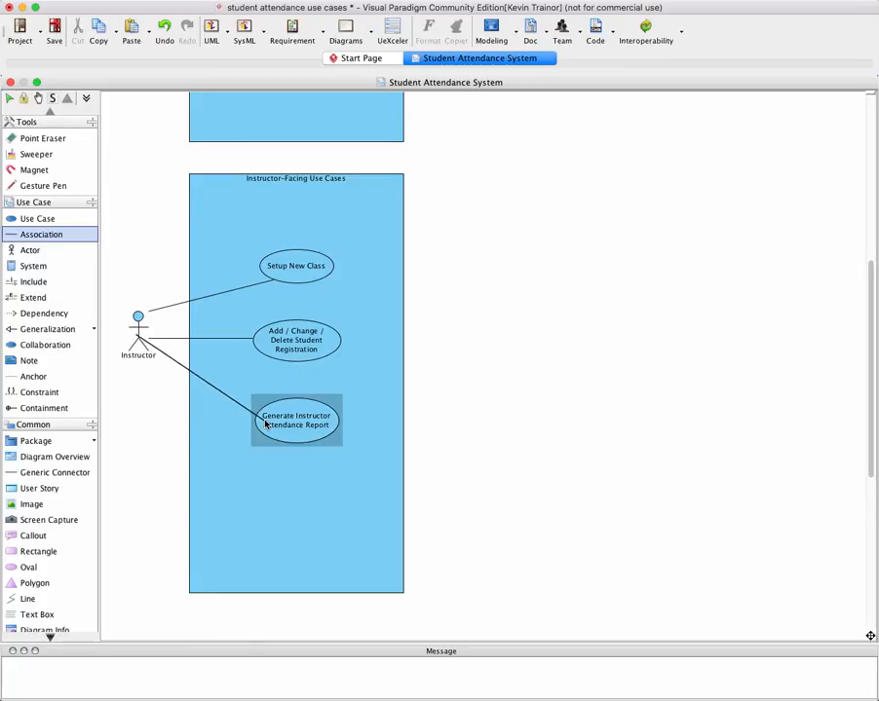
{"action": "scroll", "coordinate": [264, 425], "scroll_direction": "up", "scroll_amount": 5}
{"action": "scroll", "coordinate": [264, 424], "scroll_direction": "down", "scroll_amount": 4}
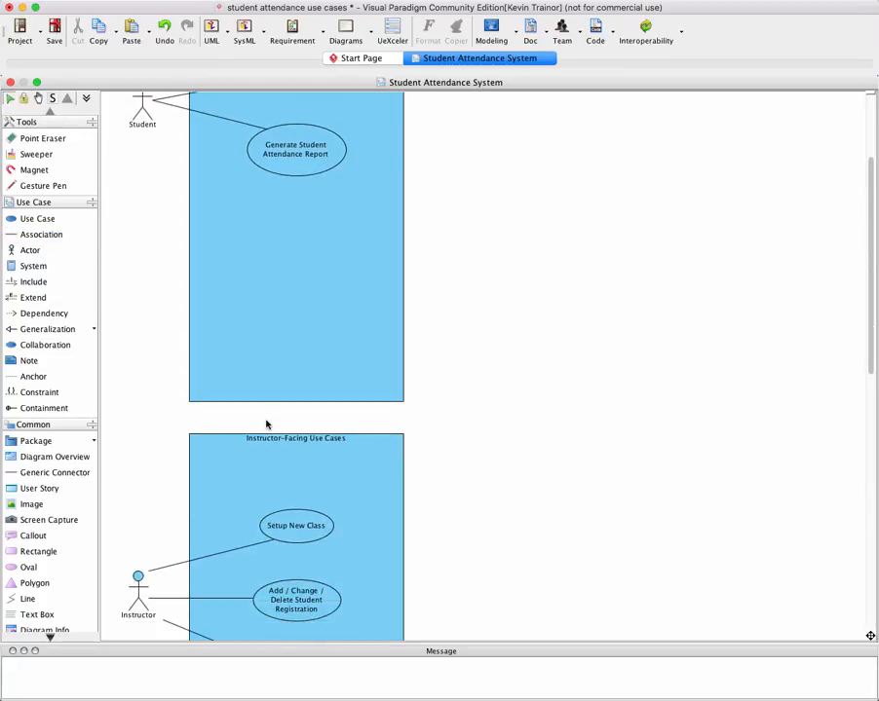
{"action": "scroll", "coordinate": [279, 421], "scroll_direction": "down", "scroll_amount": 1}
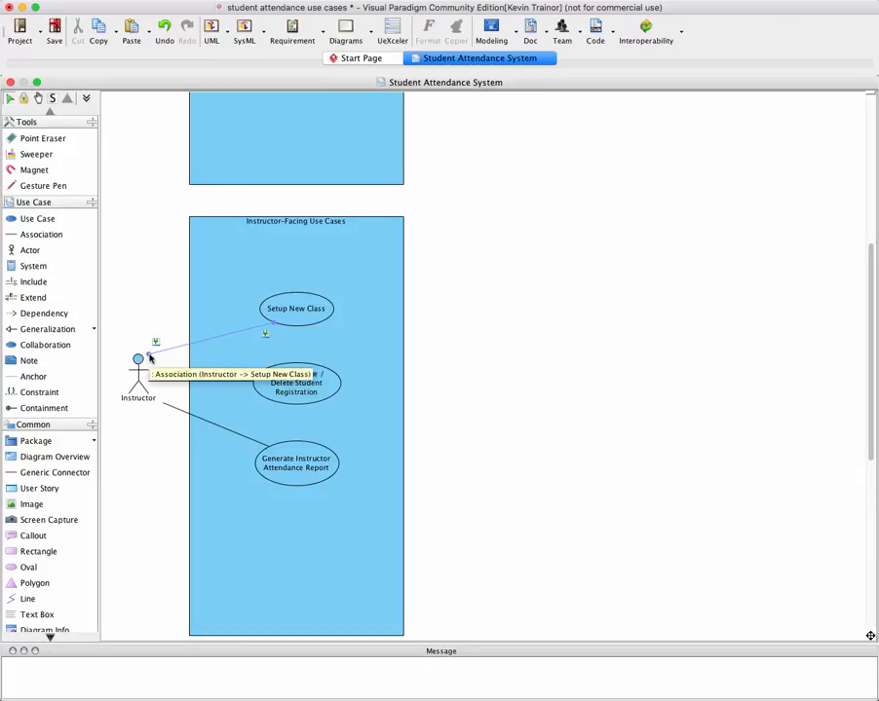
Move the Instructor ends of the Setup New Class and Generate Instructor Attendance Report associations to meet the middle association's end
{"action": "left_click_drag", "start_coordinate": [150, 359], "coordinate": [148, 379]}
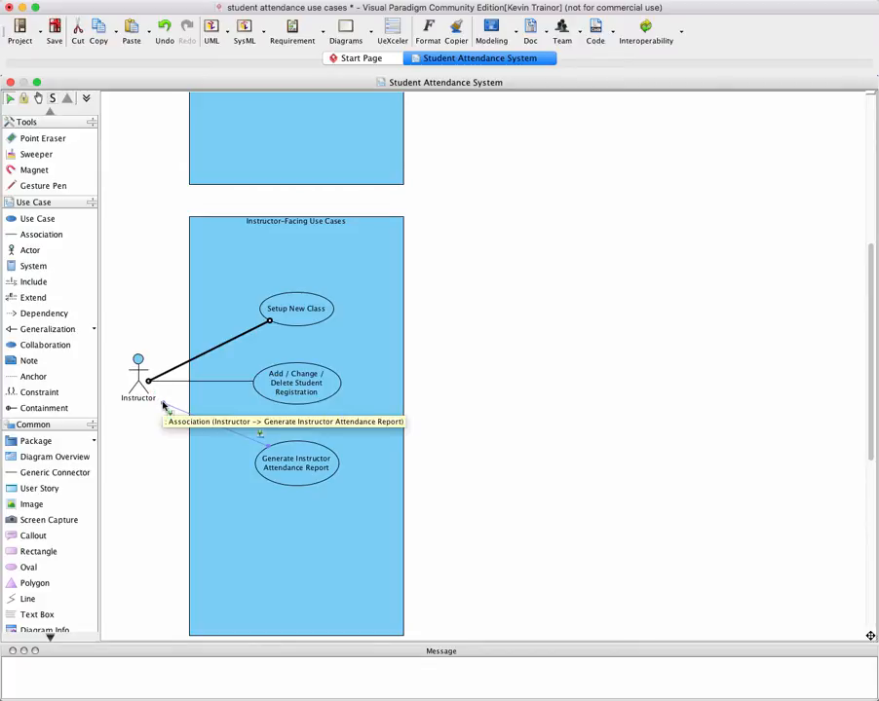
{"action": "left_click_drag", "start_coordinate": [162, 405], "coordinate": [148, 384]}
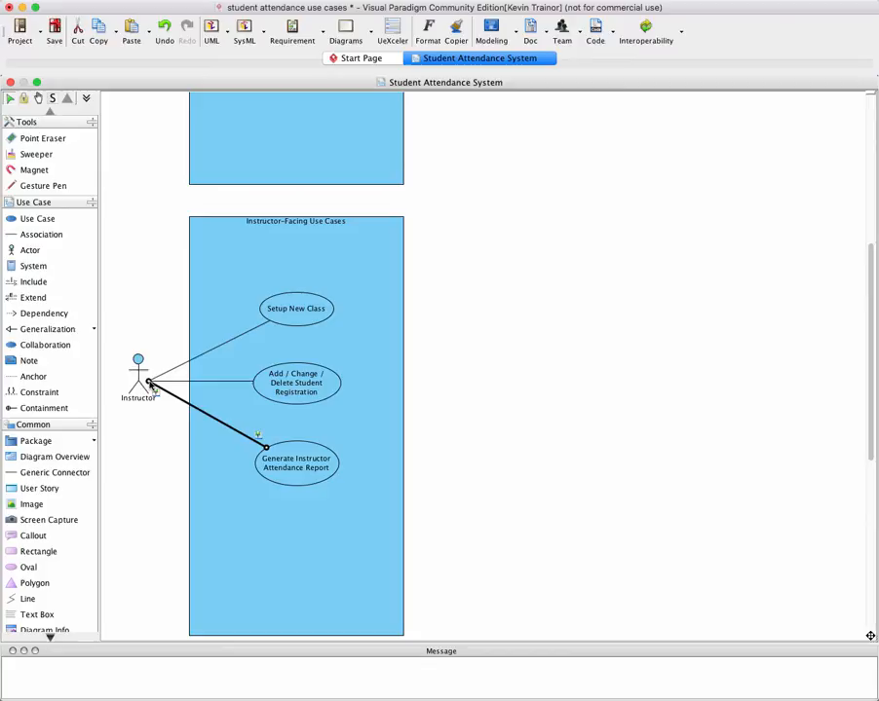
{"action": "left_click", "coordinate": [184, 456]}
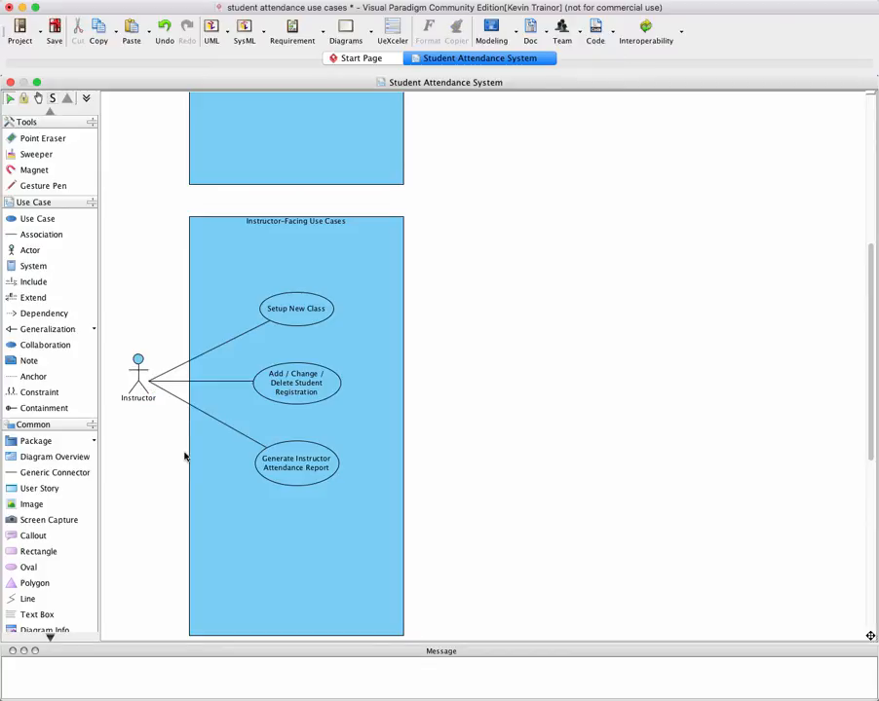
{"action": "left_click", "coordinate": [325, 440]}
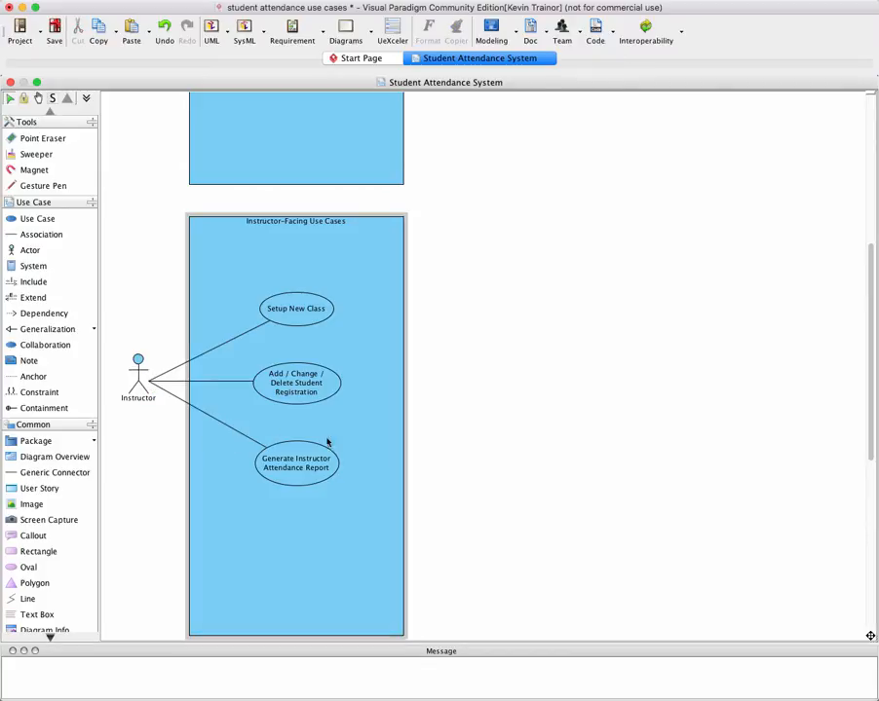
Place two new use cases, one above the other, inside the Administrative Use Cases boundary
{"action": "scroll", "coordinate": [357, 452], "scroll_direction": "down", "scroll_amount": 1}
{"action": "scroll", "coordinate": [357, 452], "scroll_direction": "down", "scroll_amount": 1}
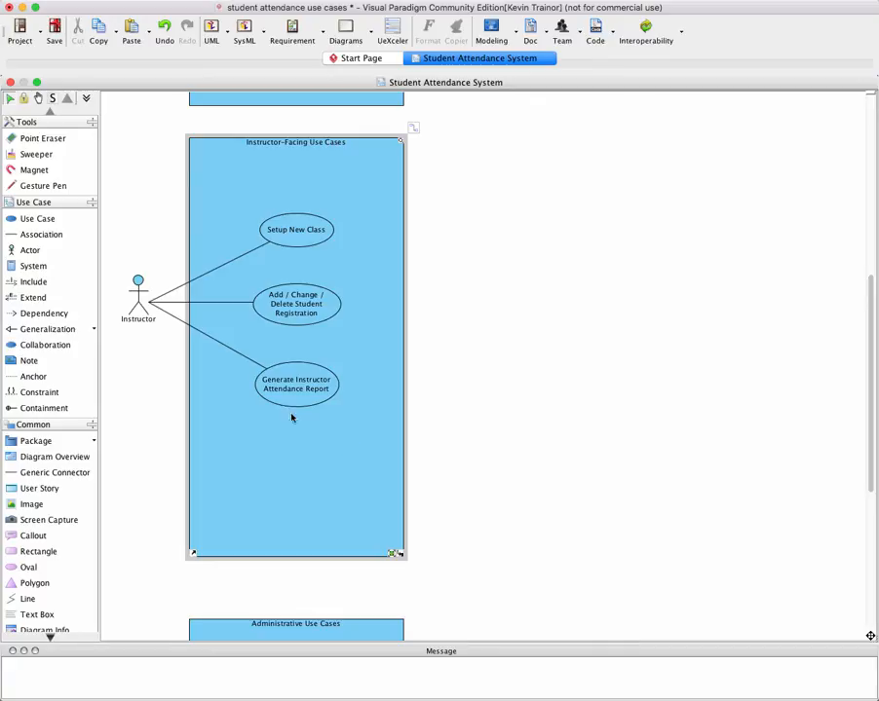
{"action": "scroll", "coordinate": [288, 401], "scroll_direction": "down", "scroll_amount": 5}
{"action": "scroll", "coordinate": [291, 406], "scroll_direction": "down", "scroll_amount": 6}
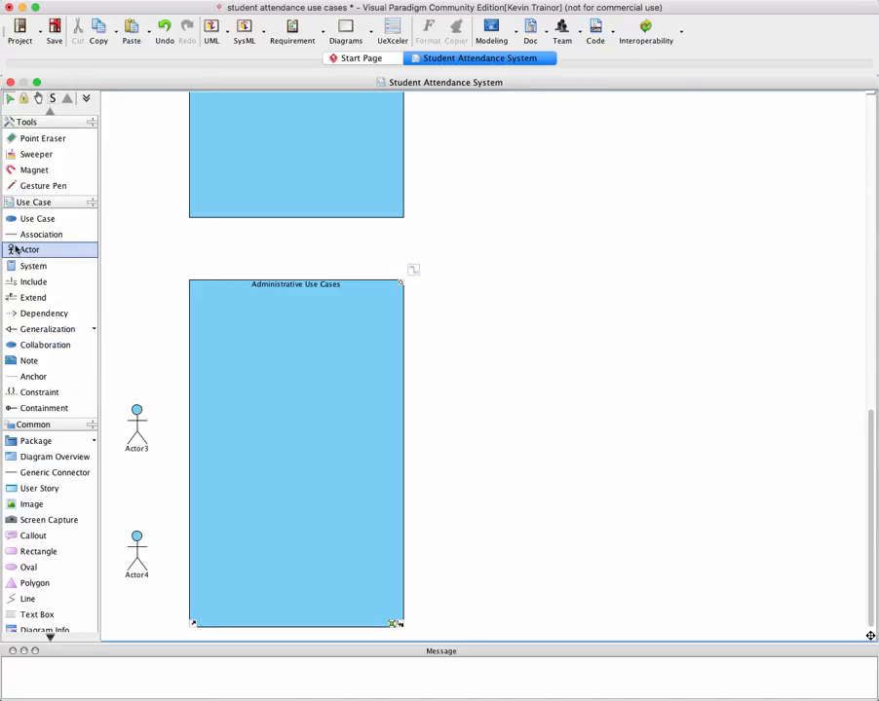
{"action": "left_click", "coordinate": [32, 220]}
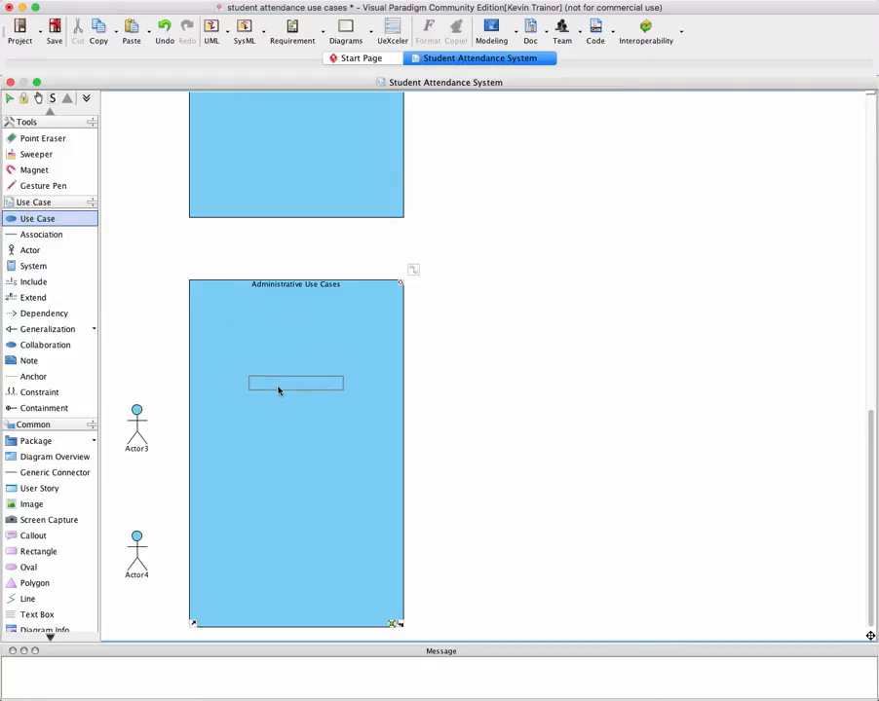
{"action": "left_click", "coordinate": [277, 388]}
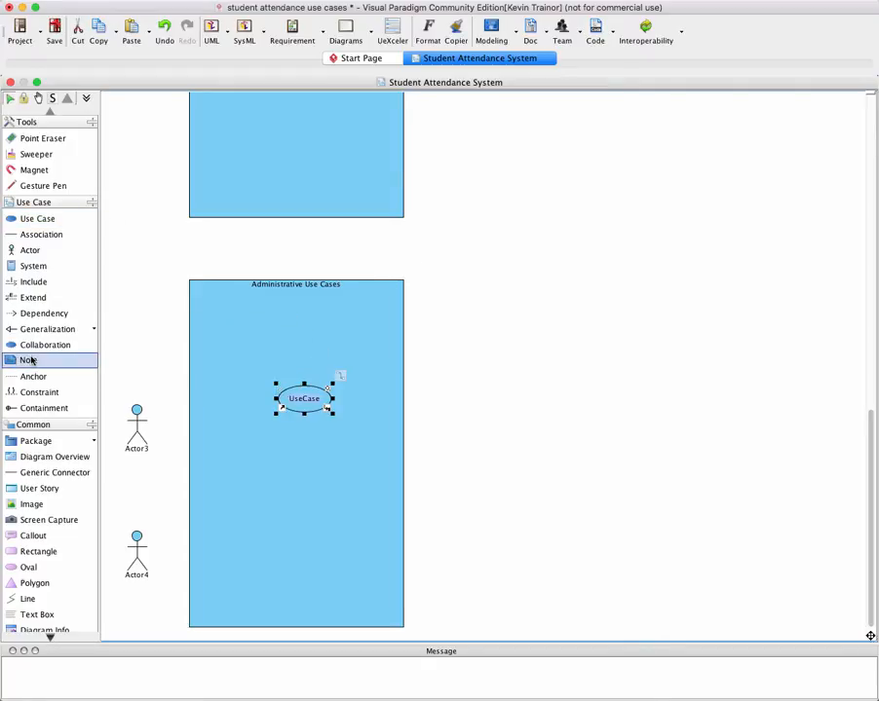
{"action": "left_click", "coordinate": [39, 220]}
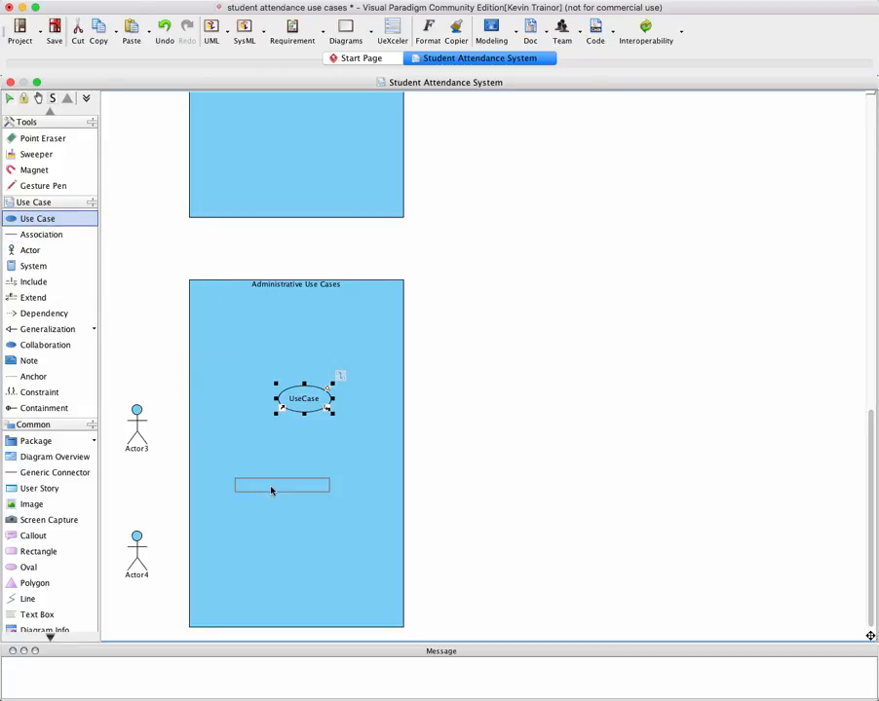
{"action": "left_click", "coordinate": [285, 484]}
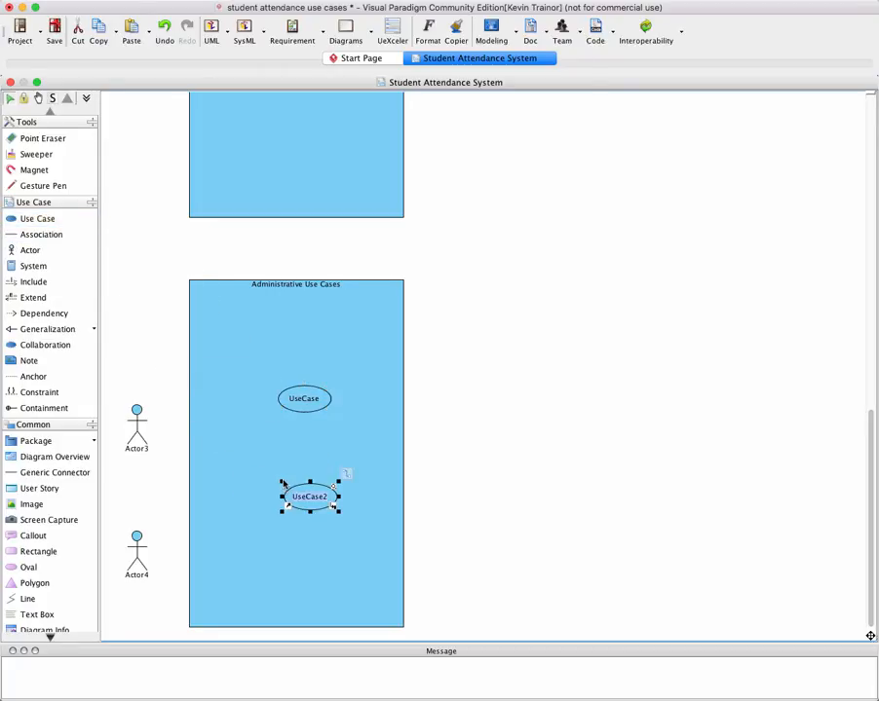
Name the upper administrative use case "Authorize User"
{"action": "left_click", "coordinate": [302, 400]}
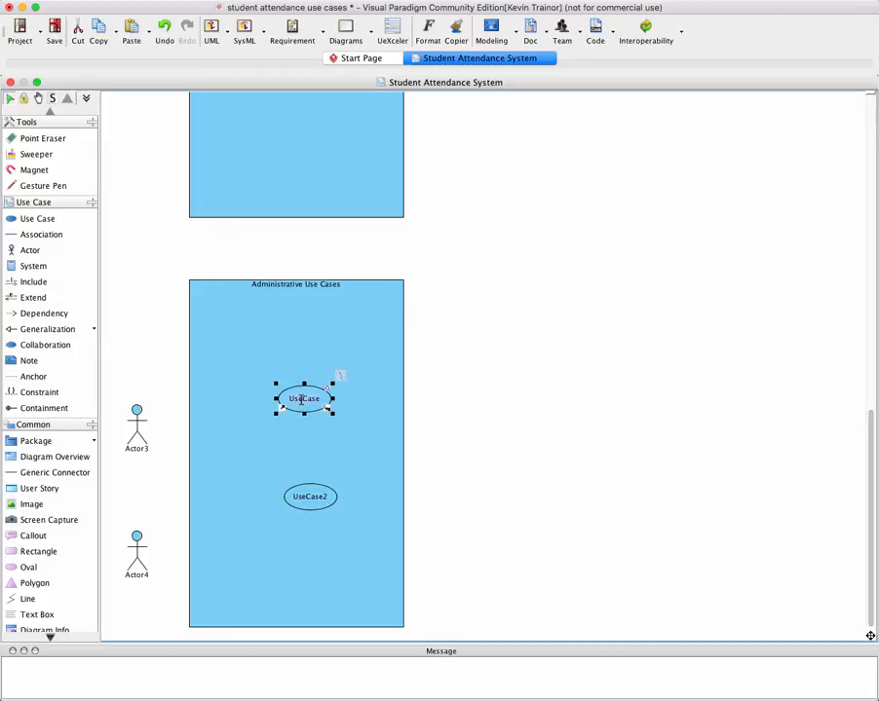
{"action": "double_click", "coordinate": [302, 400]}
{"action": "type", "text": "Authorize User"}
{"action": "left_click", "coordinate": [335, 451]}
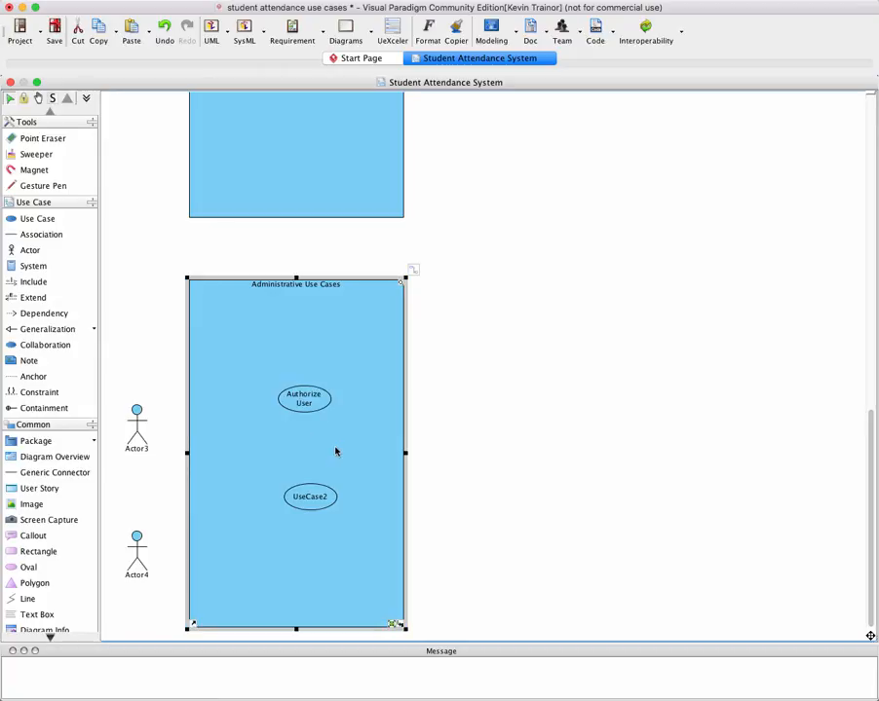
Name the lower use case in the Administrative Use Cases boundary "Login"
{"action": "left_click", "coordinate": [309, 508]}
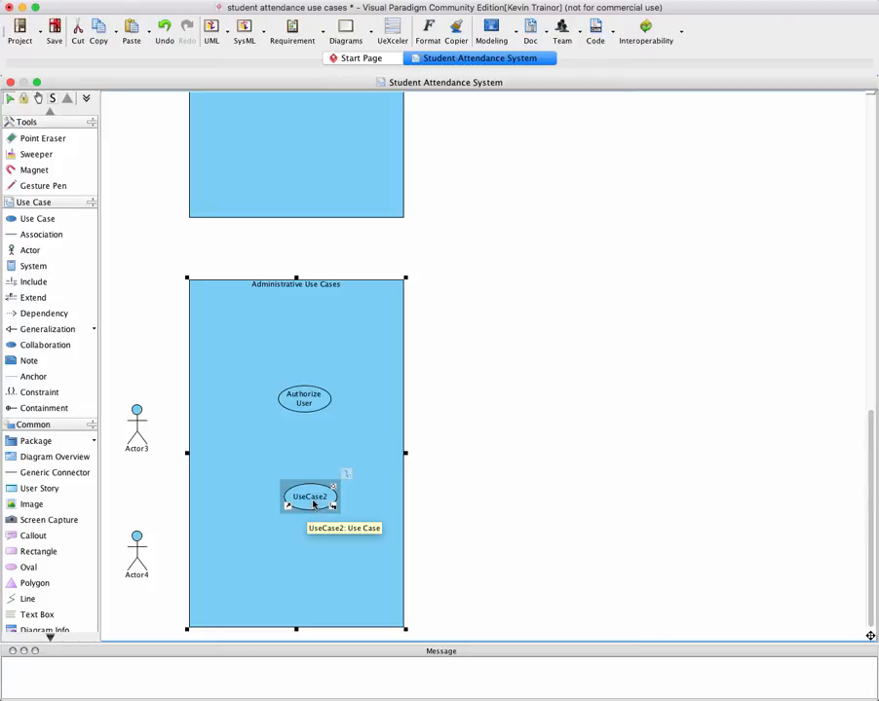
{"action": "left_click", "coordinate": [310, 497]}
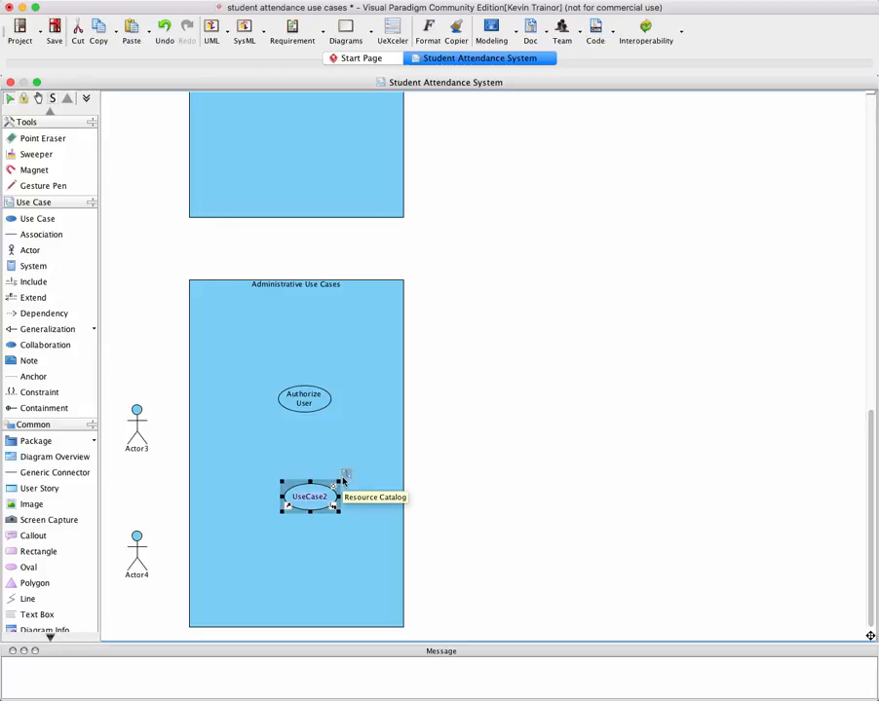
{"action": "type", "text": "Login"}
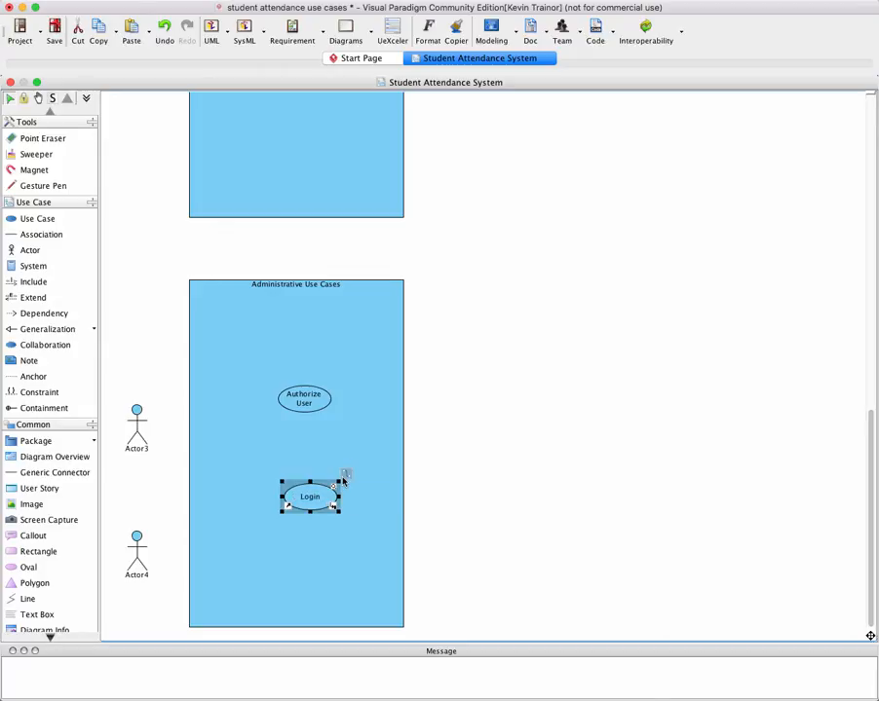
{"action": "left_click", "coordinate": [345, 530]}
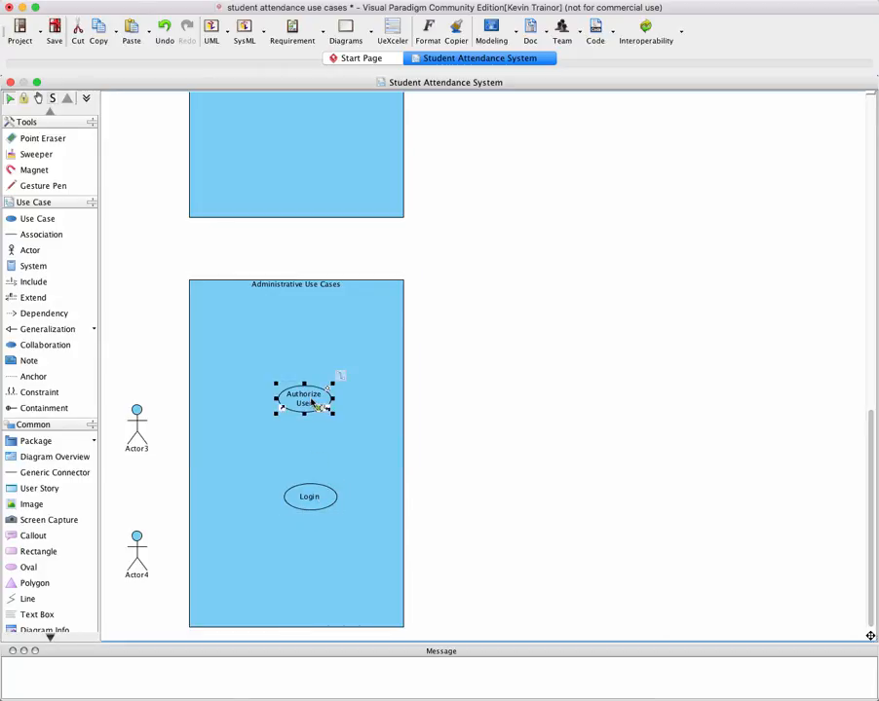
Center the Authorize User and Login use cases within the Administrative boundary and move the two unnamed actors up level with them
{"action": "mouse_move", "coordinate": [308, 403]}
{"action": "left_mouse_down"}
{"action": "mouse_move", "coordinate": [296, 403]}
{"action": "mouse_move", "coordinate": [305, 402]}
{"action": "left_mouse_up"}
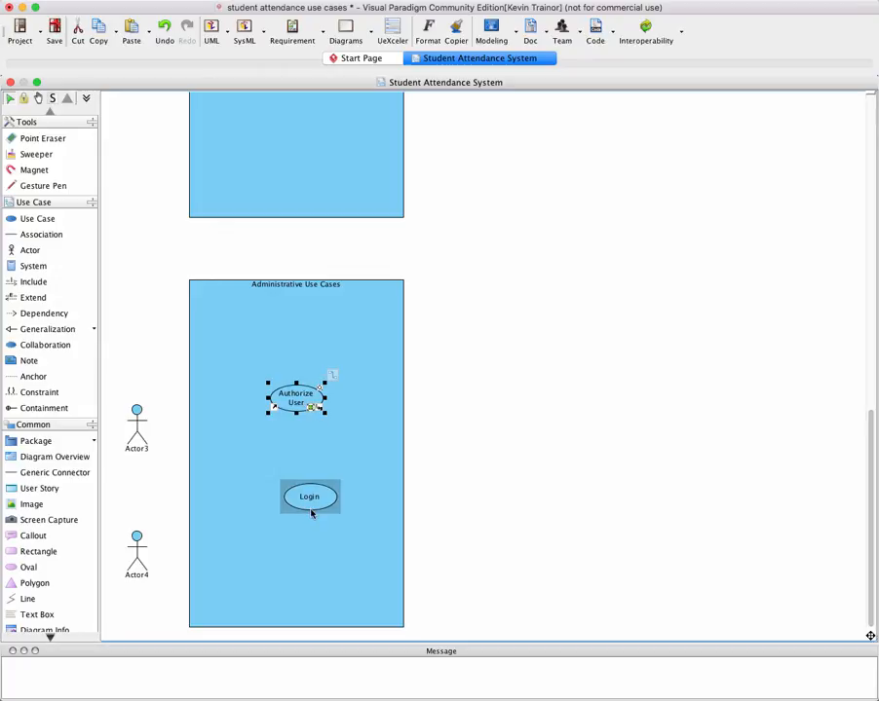
{"action": "mouse_move", "coordinate": [312, 507]}
{"action": "left_mouse_down"}
{"action": "mouse_move", "coordinate": [298, 526]}
{"action": "mouse_move", "coordinate": [299, 515]}
{"action": "left_mouse_up"}
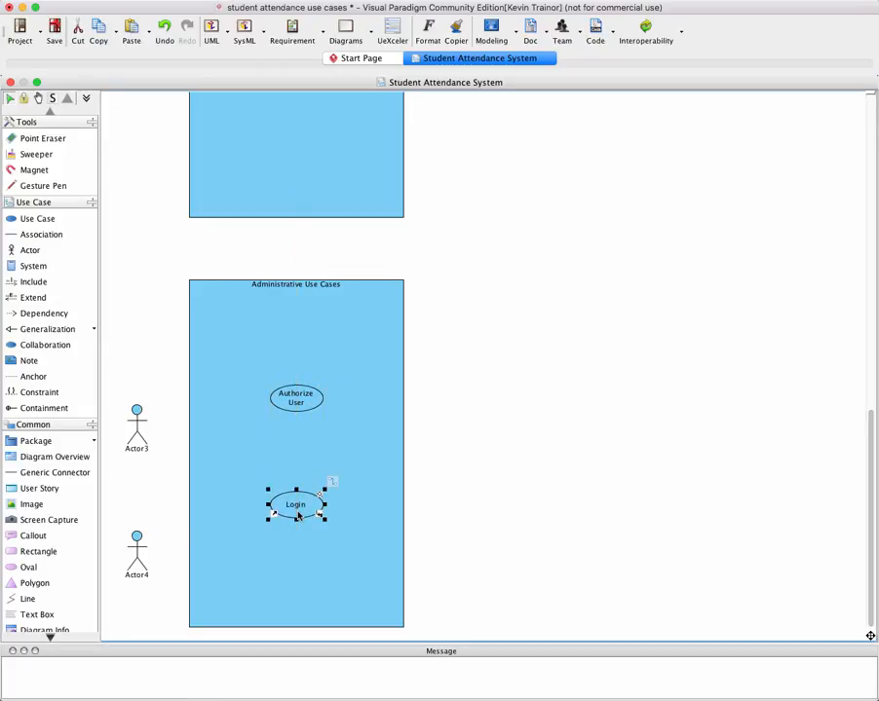
{"action": "left_click", "coordinate": [137, 426]}
{"action": "left_click_drag", "start_coordinate": [137, 425], "coordinate": [137, 405]}
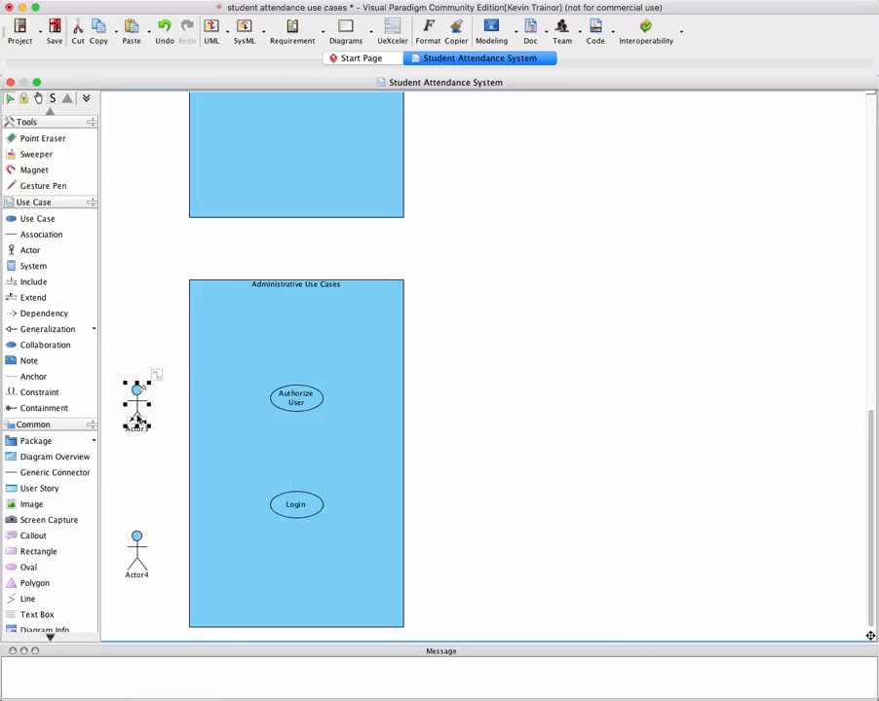
{"action": "left_click_drag", "start_coordinate": [136, 551], "coordinate": [138, 503]}
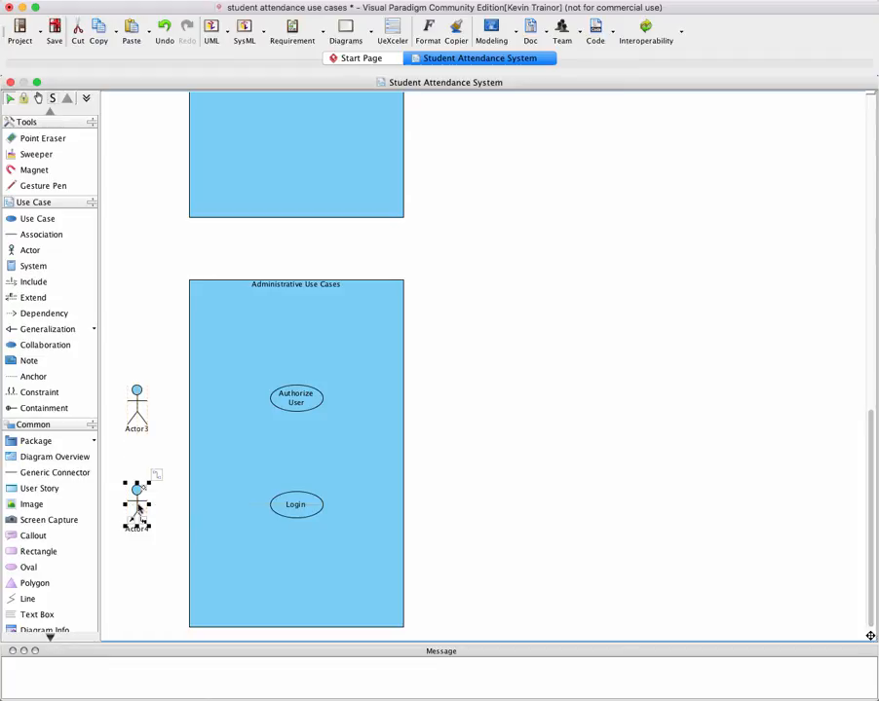
{"action": "left_click", "coordinate": [162, 455]}
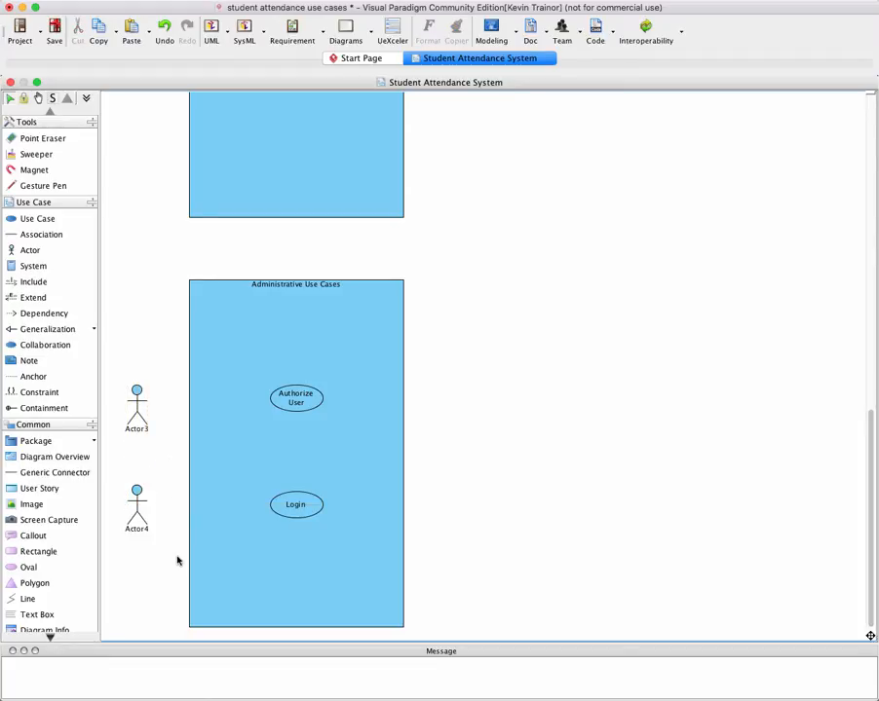
Name the actor beside the Login use case "System User"
{"action": "left_click", "coordinate": [255, 535]}
{"action": "left_click", "coordinate": [138, 532]}
{"action": "double_click", "coordinate": [136, 531]}
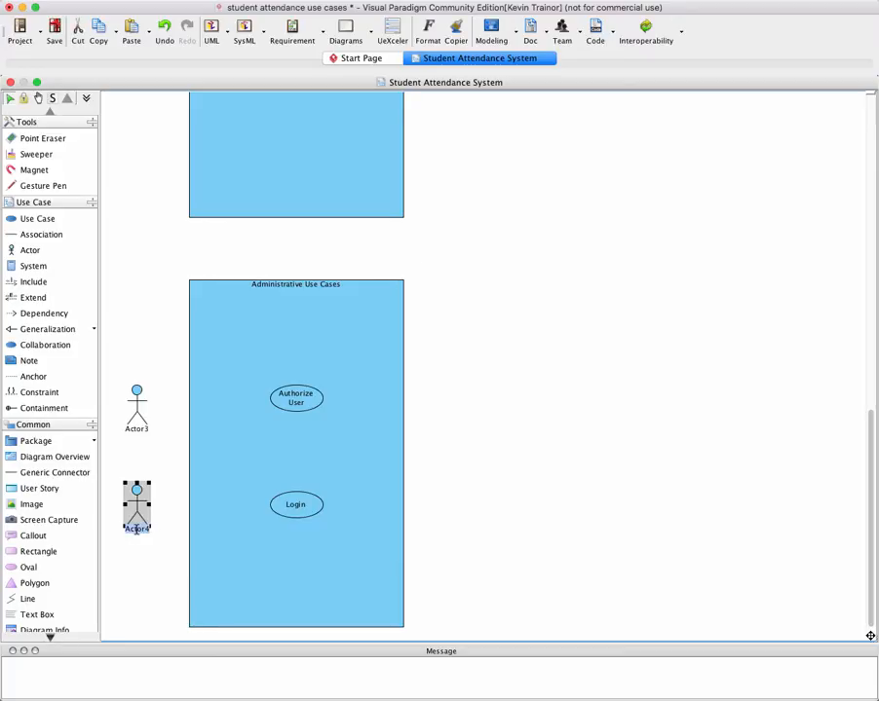
{"action": "type", "text": "System User"}
{"action": "key", "text": "Return"}
{"action": "left_click", "coordinate": [148, 582]}
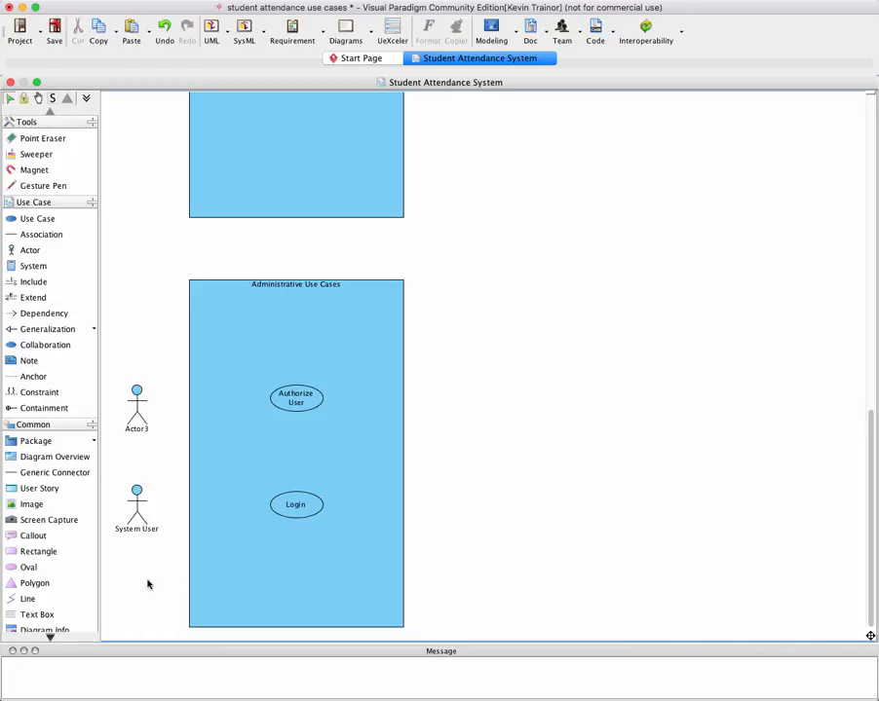
Name the actor beside the Authorize User use case "System Administrator"
{"action": "left_click", "coordinate": [139, 425]}
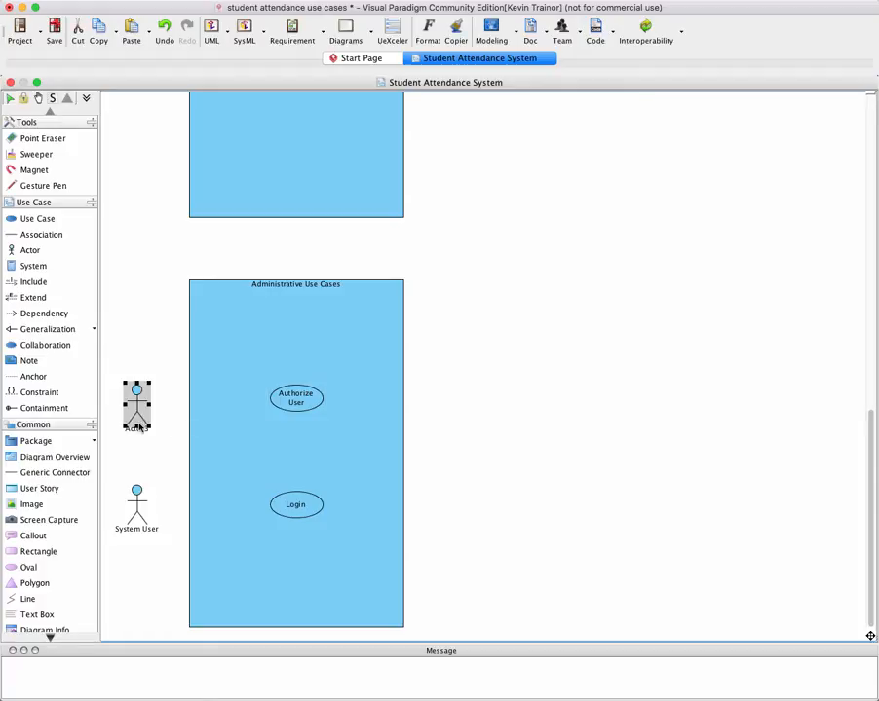
{"action": "left_click", "coordinate": [139, 425]}
{"action": "type", "text": "System Administrator"}
{"action": "left_click", "coordinate": [160, 466]}
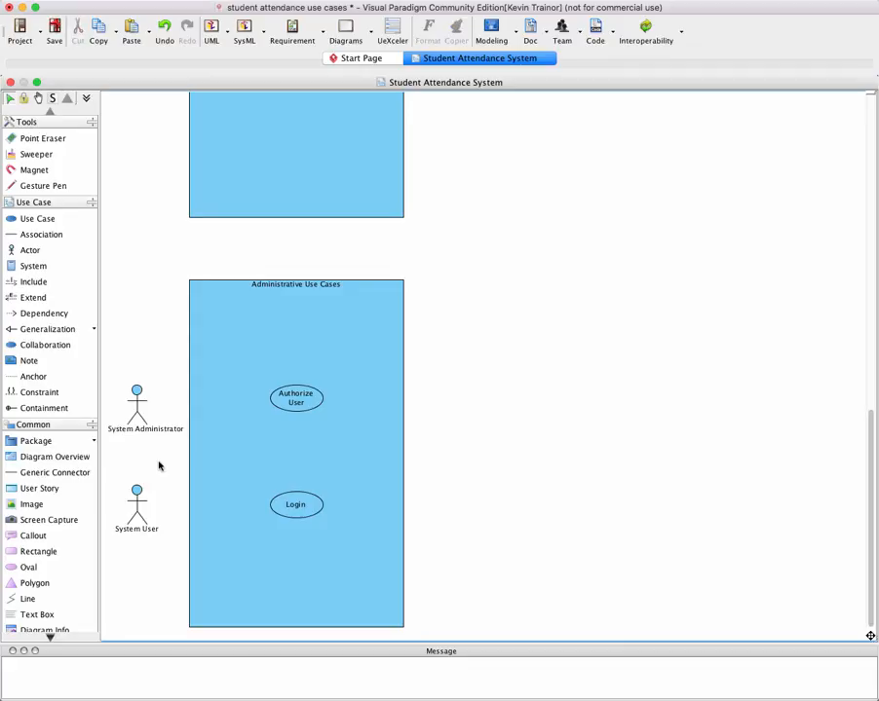
{"action": "left_click", "coordinate": [136, 431]}
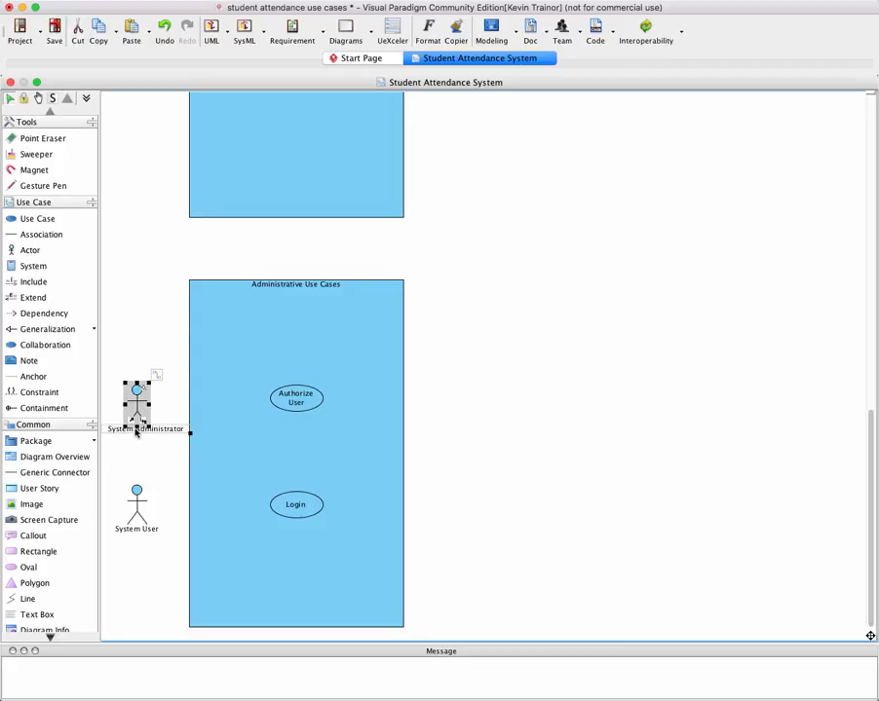
{"action": "double_click", "coordinate": [135, 432]}
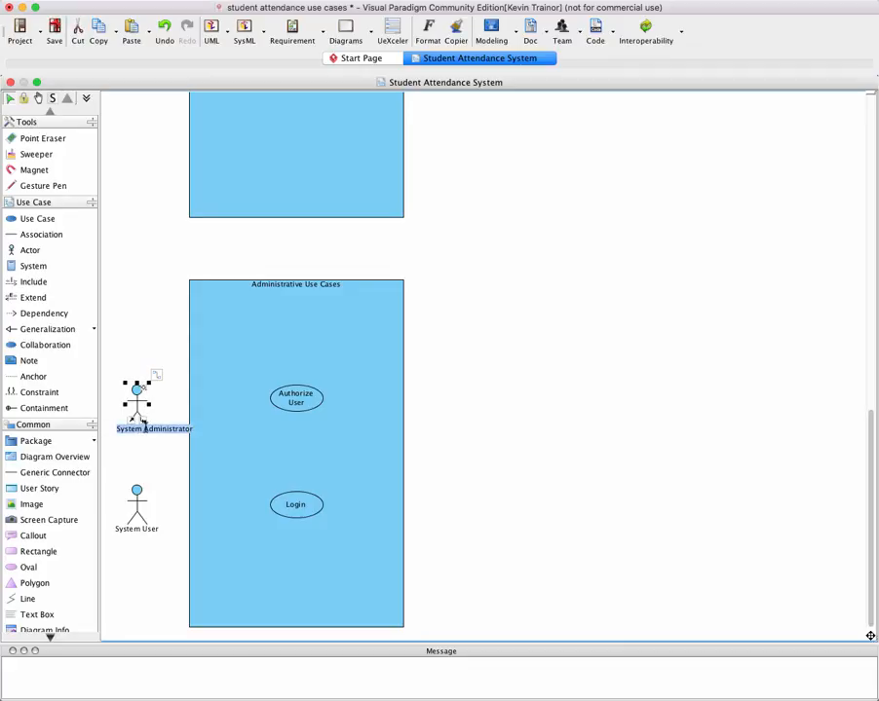
{"action": "key", "text": "Escape"}
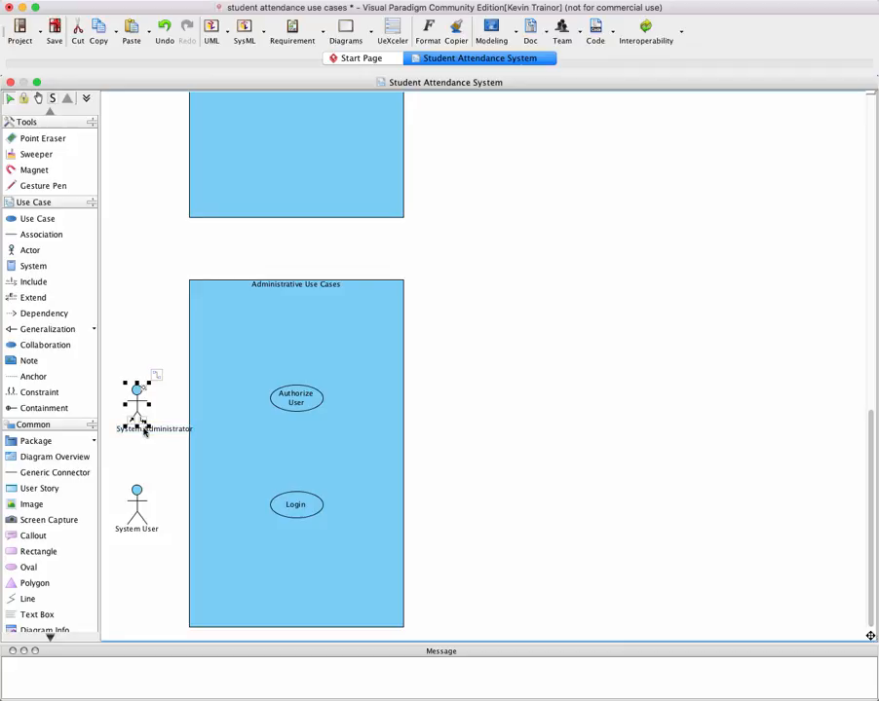
{"action": "left_click", "coordinate": [154, 449]}
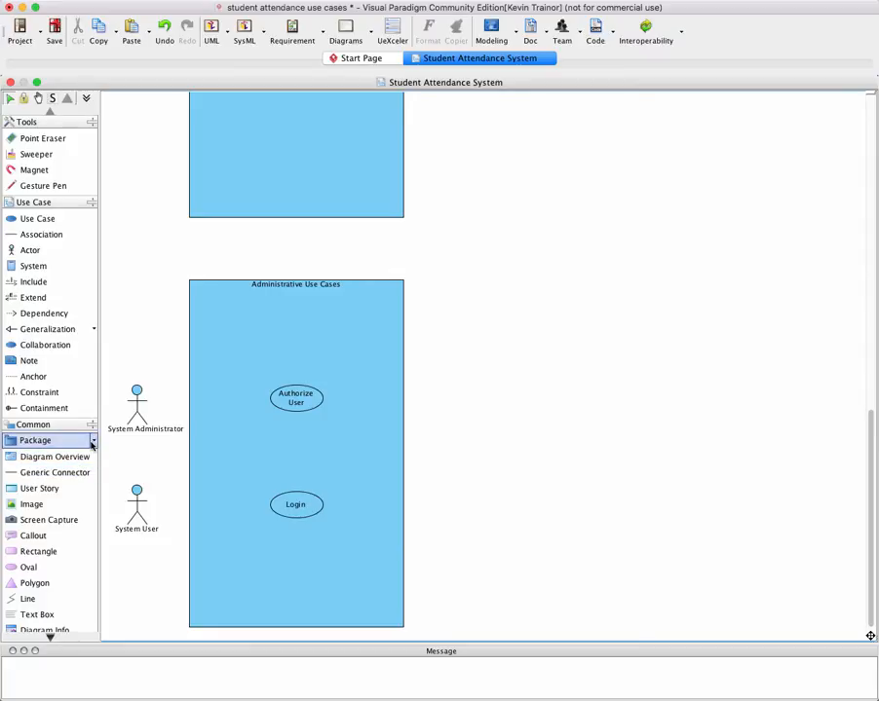
Draw an association from the System Administrator actor to the Authorize User use case
{"action": "left_click", "coordinate": [41, 235]}
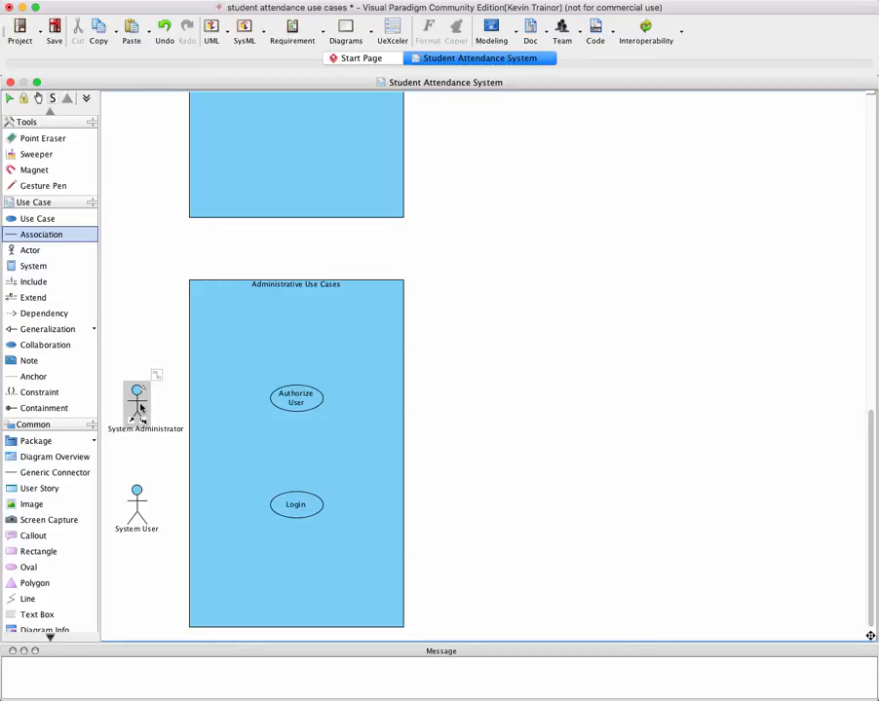
{"action": "left_click_drag", "start_coordinate": [140, 408], "coordinate": [293, 399]}
{"action": "scroll", "coordinate": [288, 401], "scroll_direction": "up", "scroll_amount": 5}
{"action": "scroll", "coordinate": [288, 401], "scroll_direction": "down", "scroll_amount": 5}
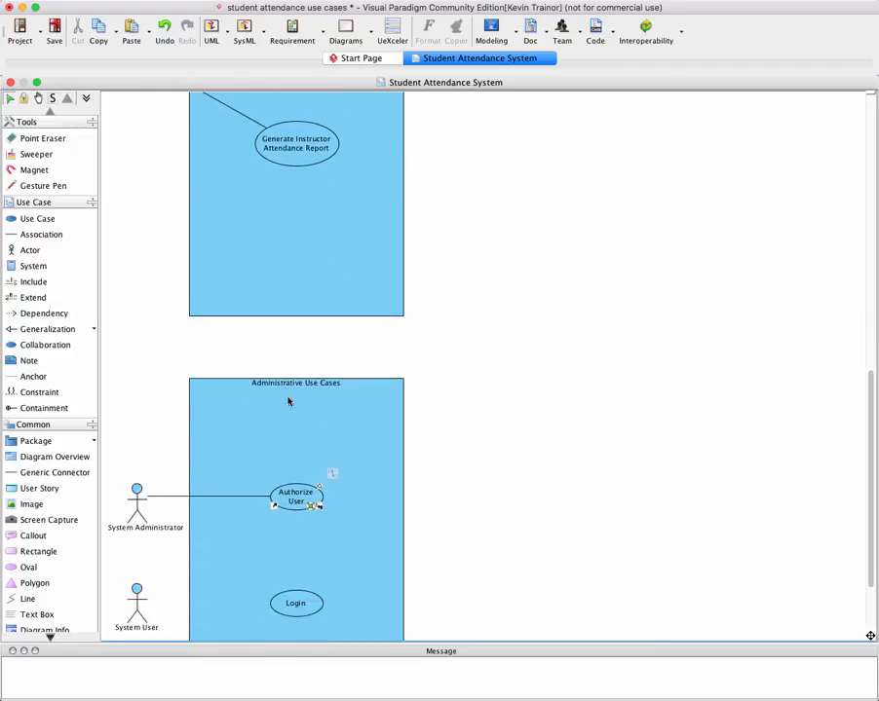
{"action": "scroll", "coordinate": [269, 398], "scroll_direction": "up", "scroll_amount": 1}
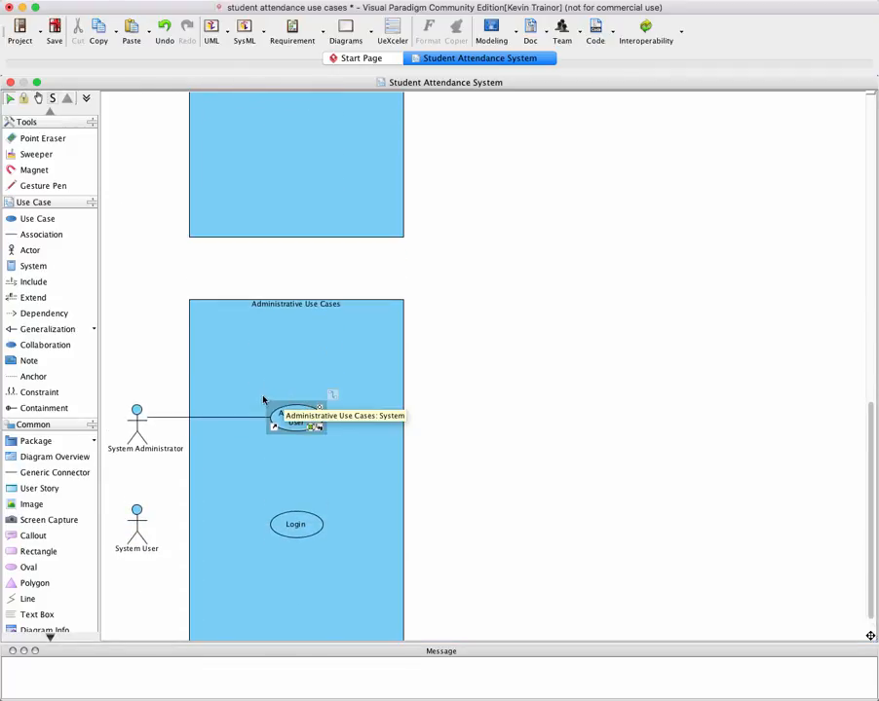
{"action": "left_click", "coordinate": [263, 399]}
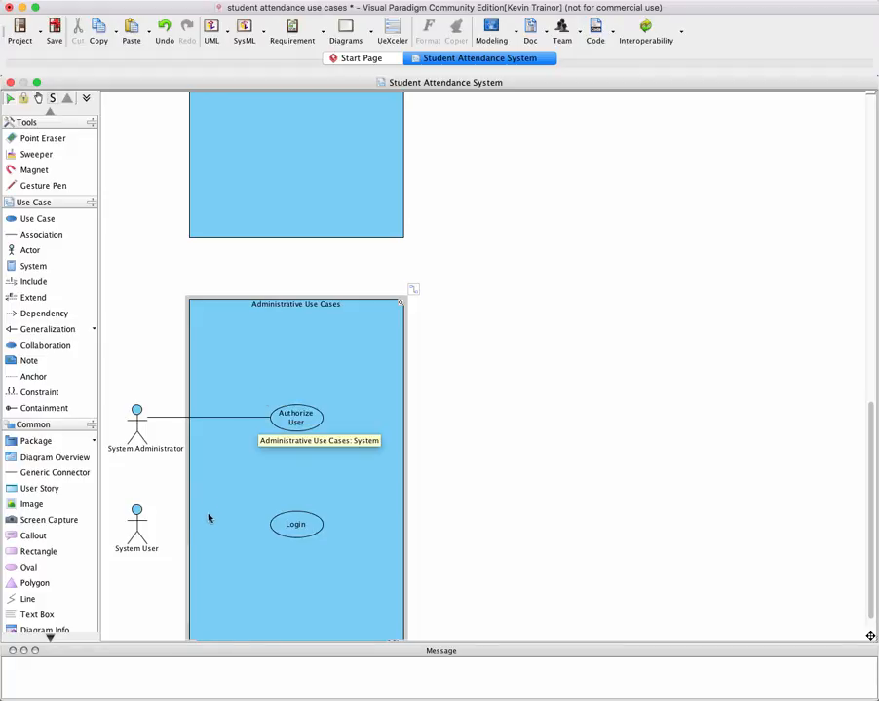
Draw an association from the System User actor to the Login use case
{"action": "scroll", "coordinate": [163, 437], "scroll_direction": "up", "scroll_amount": 1}
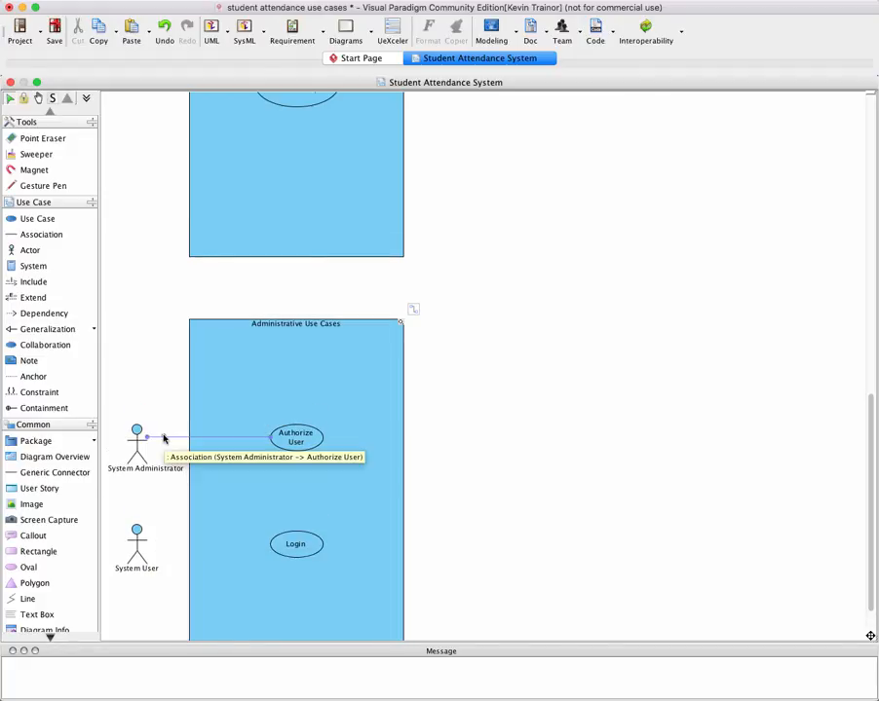
{"action": "left_click", "coordinate": [29, 234]}
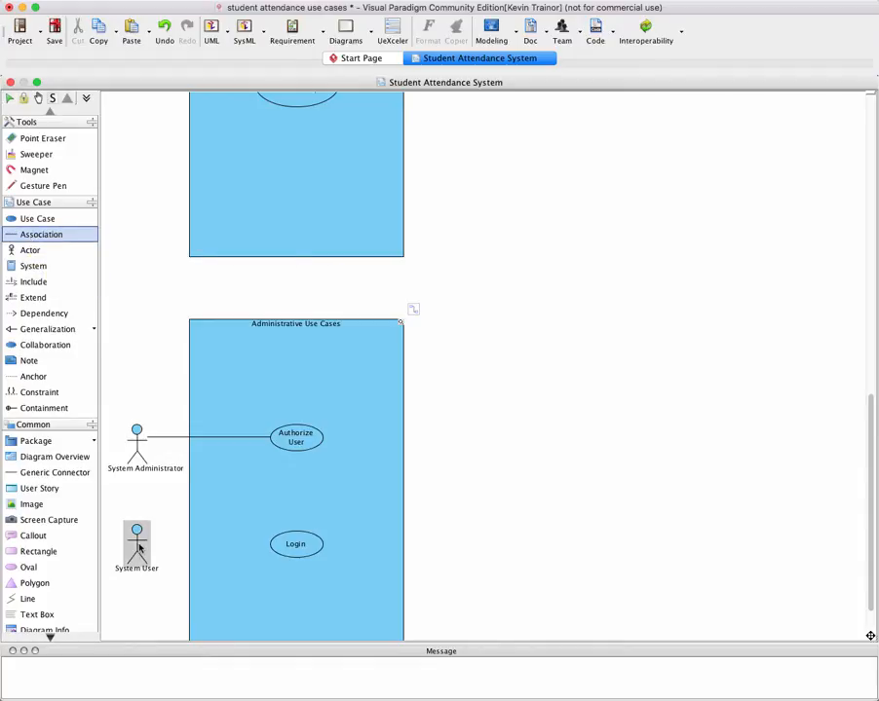
{"action": "left_click_drag", "start_coordinate": [140, 547], "coordinate": [301, 549]}
{"action": "scroll", "coordinate": [299, 549], "scroll_direction": "up", "scroll_amount": 10}
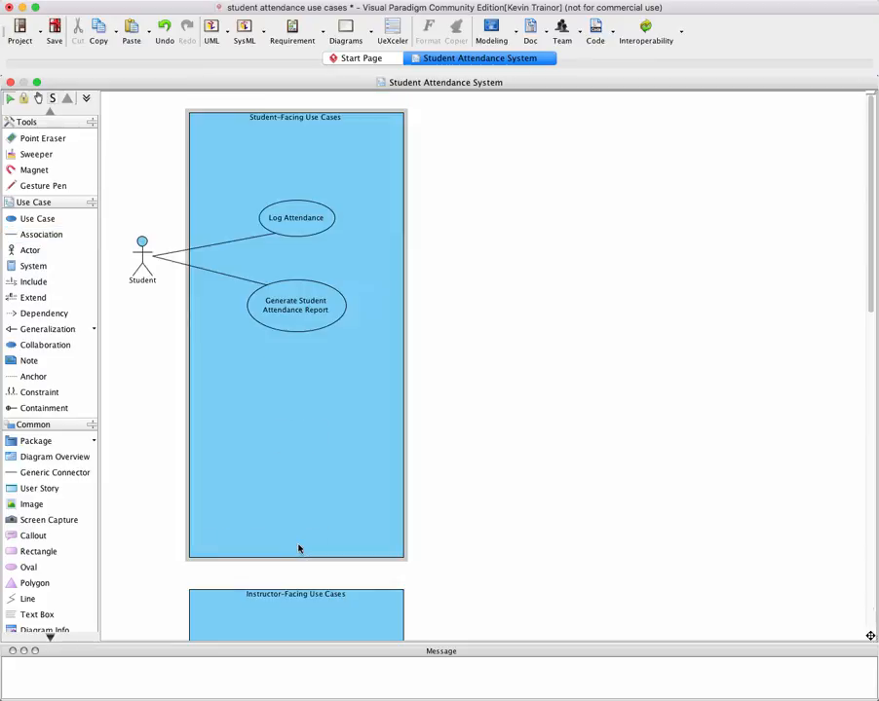
{"action": "scroll", "coordinate": [299, 549], "scroll_direction": "down", "scroll_amount": 10}
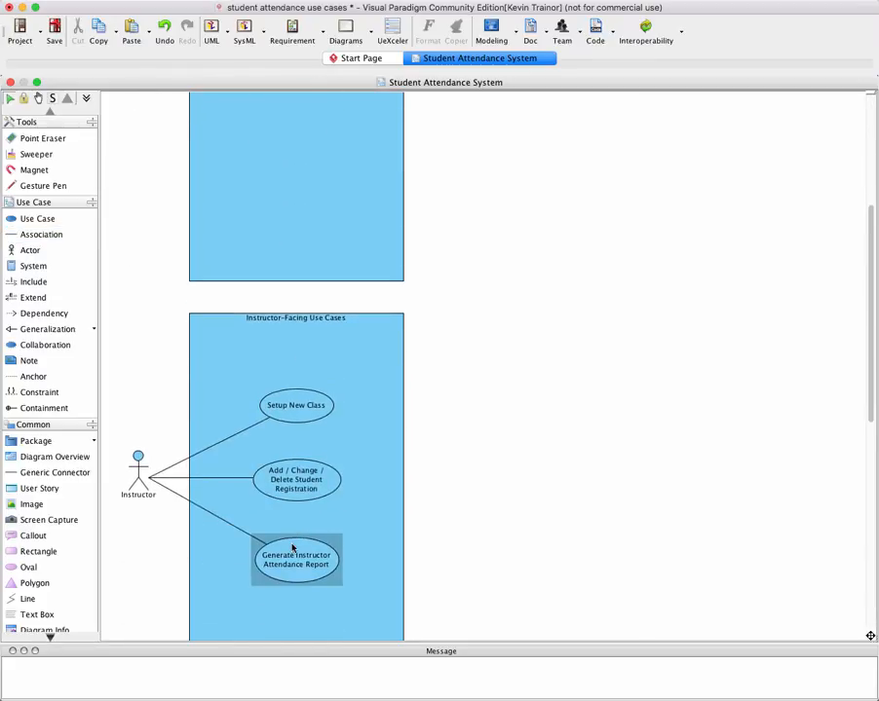
{"action": "scroll", "coordinate": [289, 580], "scroll_direction": "down", "scroll_amount": 6}
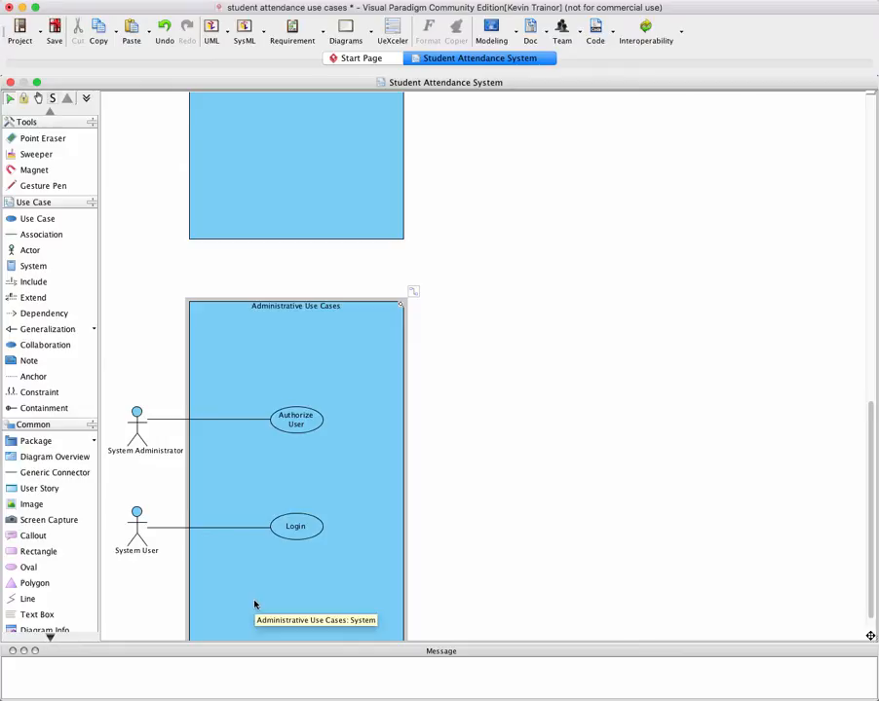
{"action": "scroll", "coordinate": [255, 605], "scroll_direction": "down", "scroll_amount": 1}
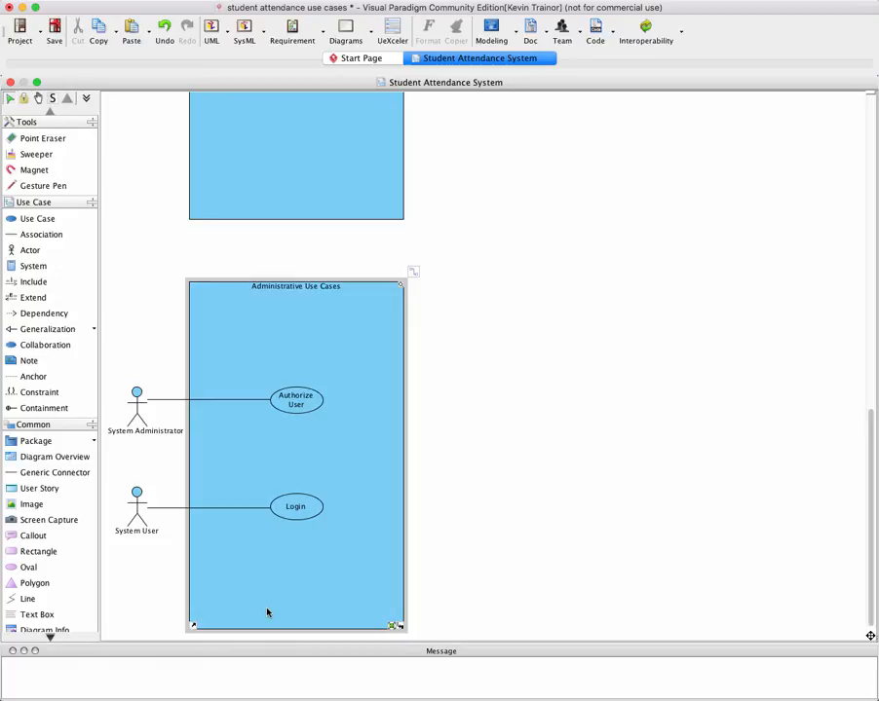
Draw an association from the System User actor to the Authorize User use case
{"action": "left_click", "coordinate": [27, 237]}
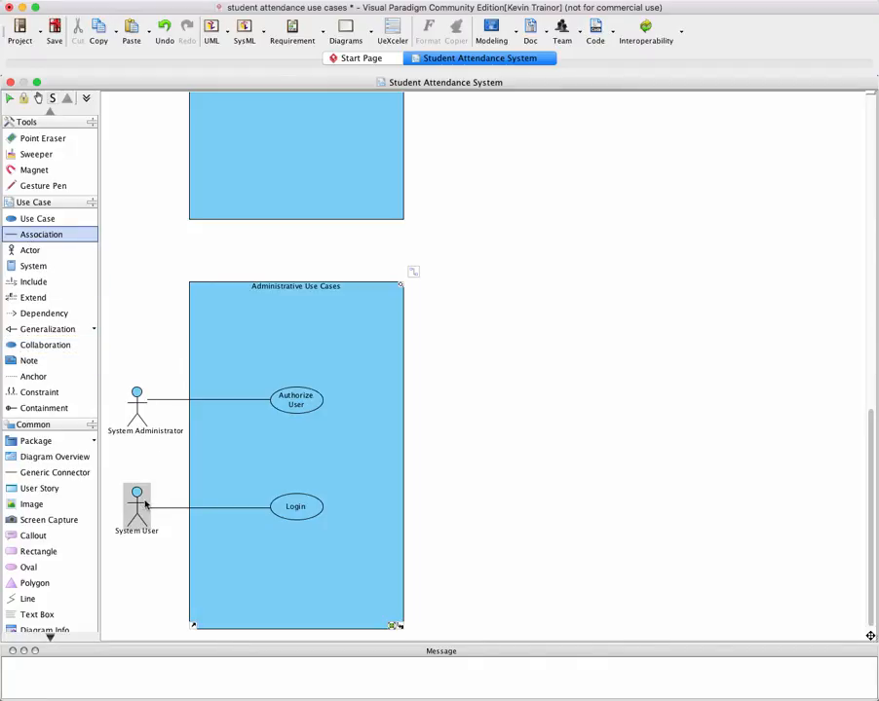
{"action": "left_click_drag", "start_coordinate": [146, 502], "coordinate": [289, 413]}
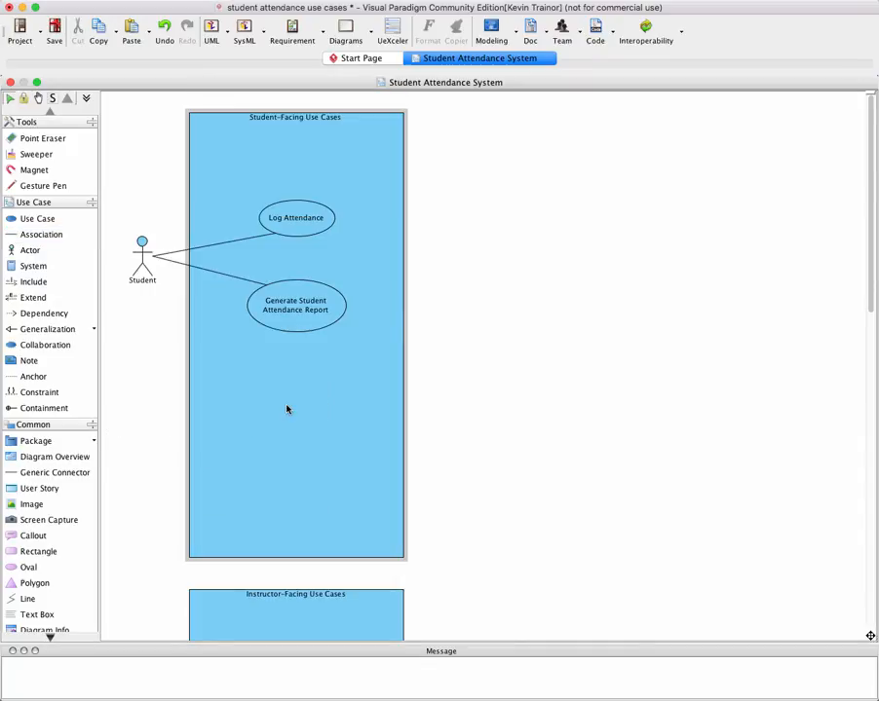
{"action": "scroll", "coordinate": [298, 446], "scroll_direction": "down", "scroll_amount": 10}
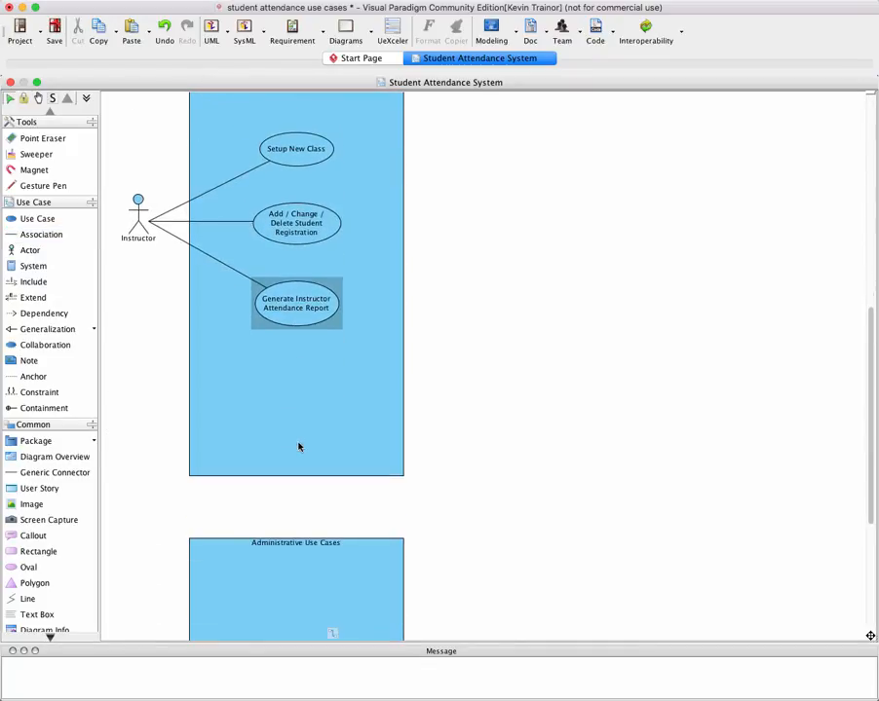
{"action": "scroll", "coordinate": [298, 446], "scroll_direction": "down", "scroll_amount": 4}
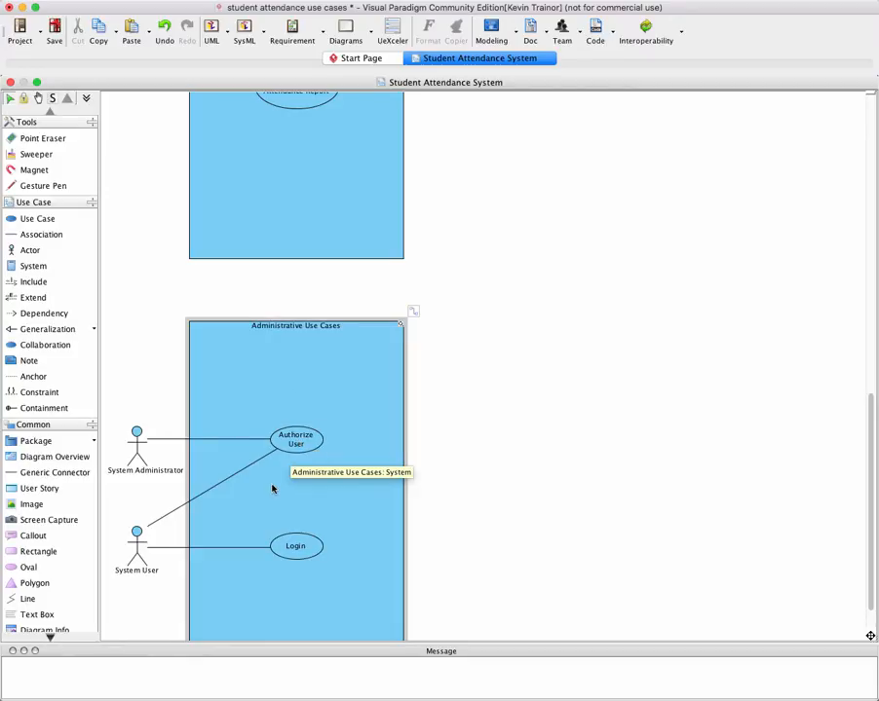
Move the System User end of the Authorize User association to meet the Login association's end at the actor
{"action": "left_click", "coordinate": [148, 528]}
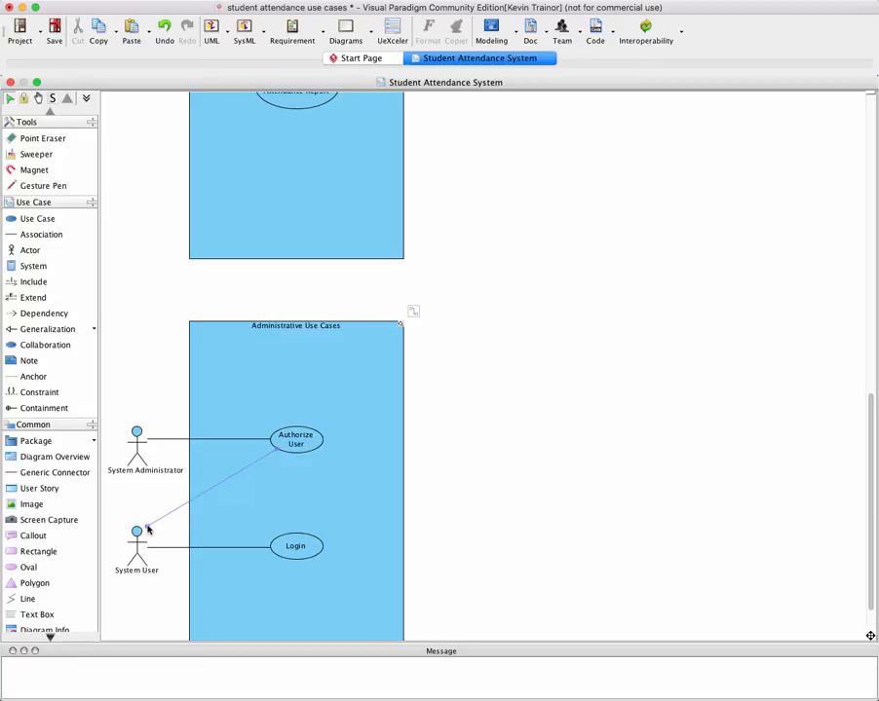
{"action": "left_click_drag", "start_coordinate": [148, 528], "coordinate": [147, 547]}
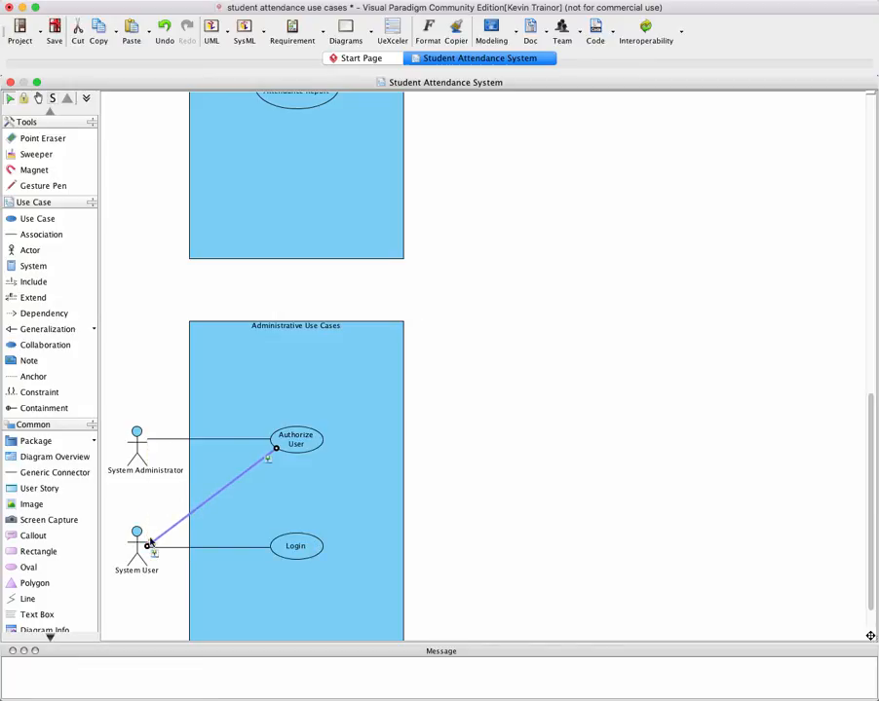
{"action": "left_click", "coordinate": [217, 577]}
{"action": "scroll", "coordinate": [218, 576], "scroll_direction": "down", "scroll_amount": 1}
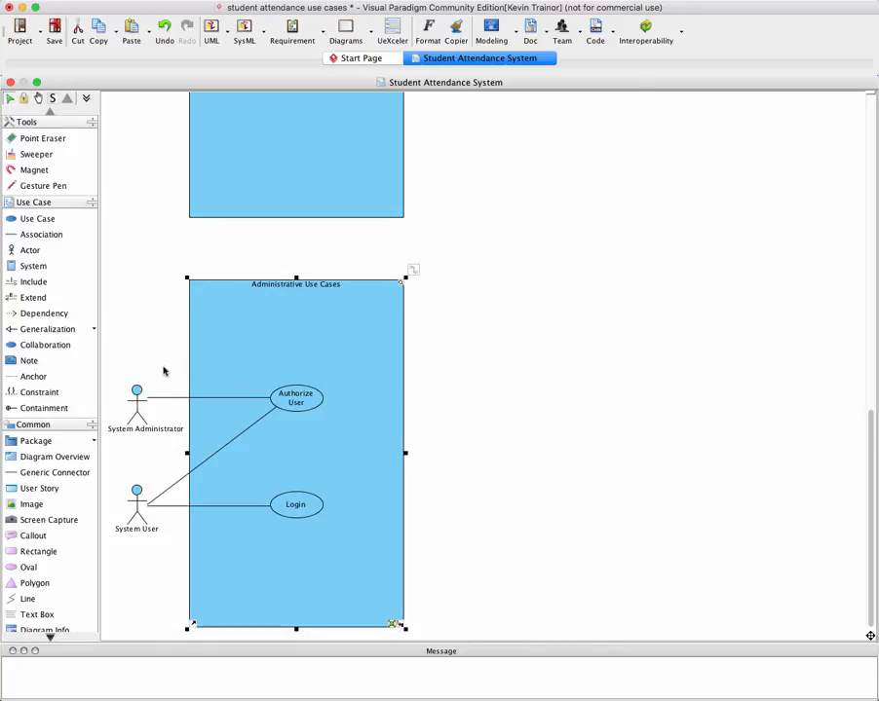
{"action": "left_click", "coordinate": [132, 423]}
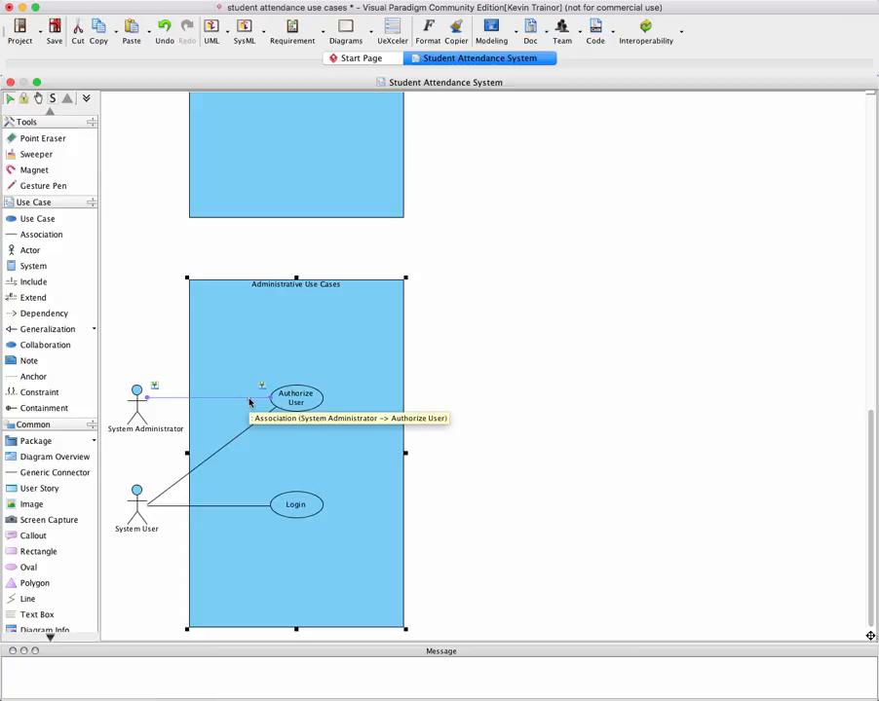
{"action": "left_click", "coordinate": [268, 404]}
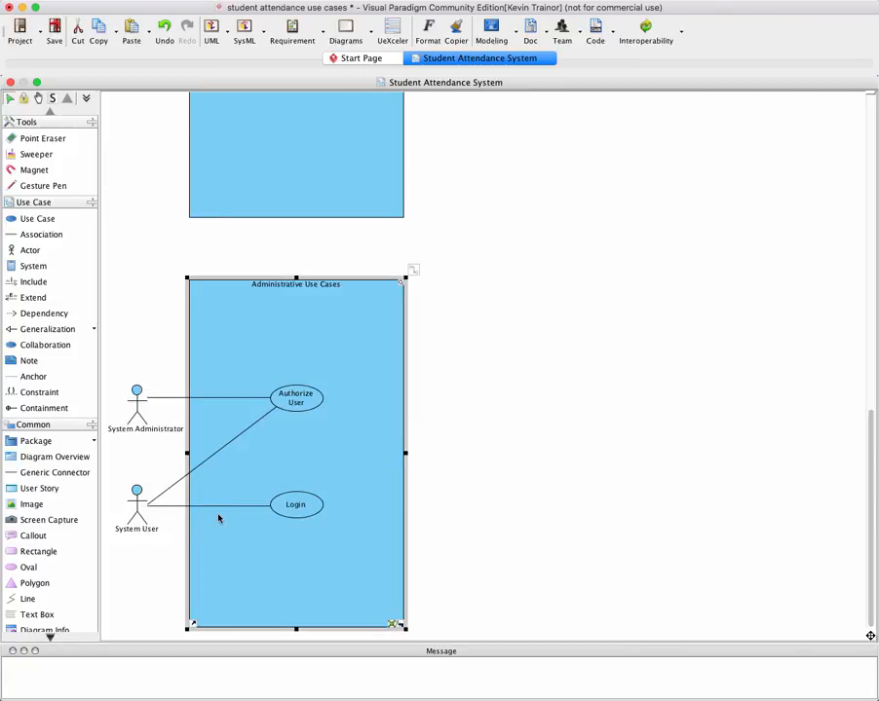
Review the actors, use cases and associations in the Administrative and Instructor-Facing Use Cases boundaries
{"action": "left_click", "coordinate": [292, 509]}
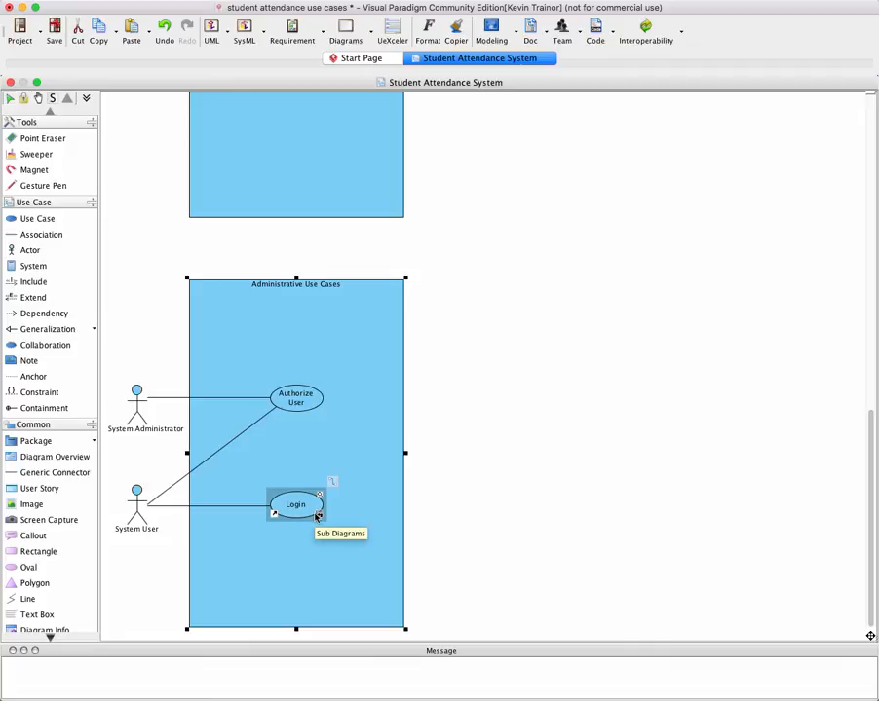
{"action": "scroll", "coordinate": [316, 517], "scroll_direction": "up", "scroll_amount": 10}
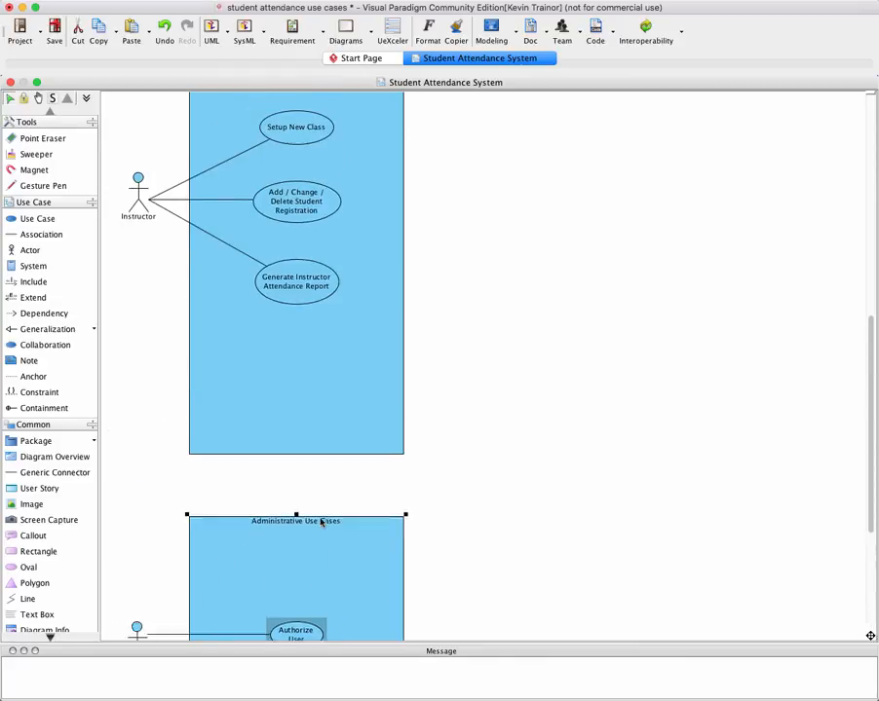
{"action": "scroll", "coordinate": [320, 524], "scroll_direction": "up", "scroll_amount": 5}
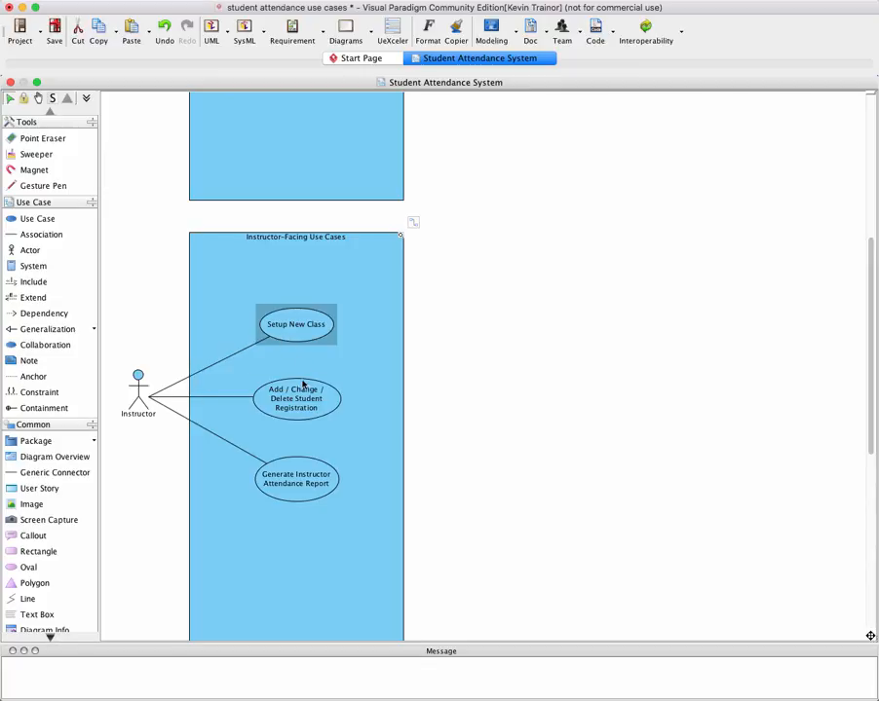
{"action": "left_click", "coordinate": [290, 481]}
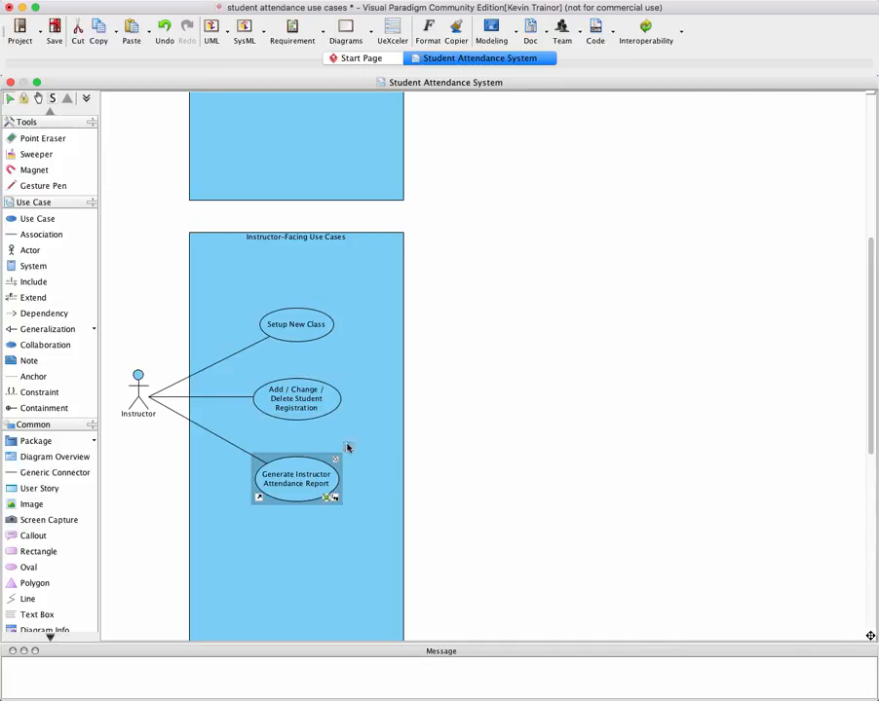
{"action": "left_click", "coordinate": [358, 482]}
{"action": "scroll", "coordinate": [156, 400], "scroll_direction": "down", "scroll_amount": 5}
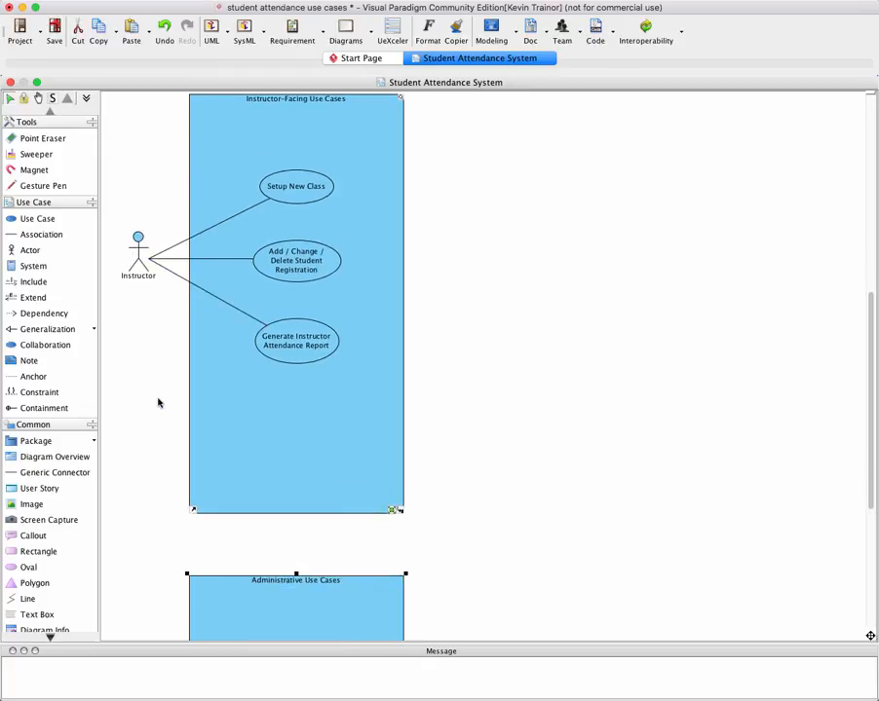
{"action": "scroll", "coordinate": [151, 406], "scroll_direction": "down", "scroll_amount": 2}
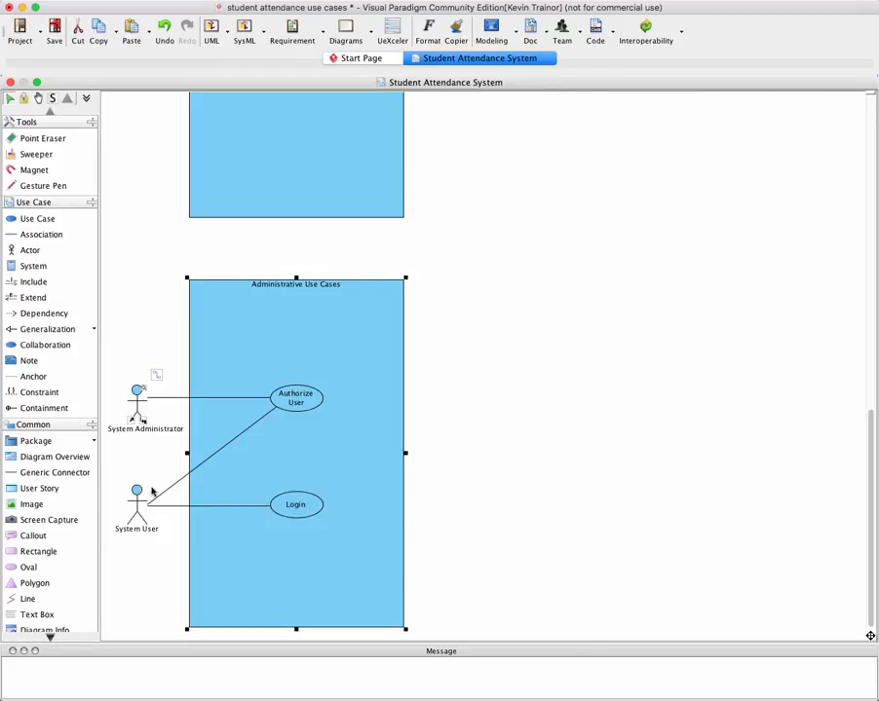
{"action": "scroll", "coordinate": [165, 491], "scroll_direction": "up", "scroll_amount": 3}
{"action": "scroll", "coordinate": [167, 495], "scroll_direction": "up", "scroll_amount": 15}
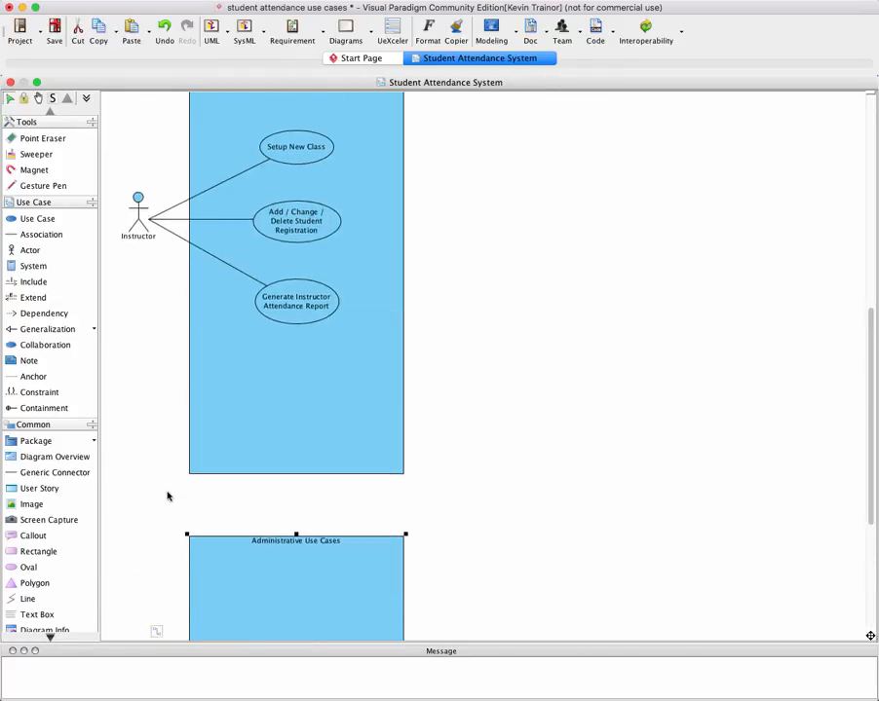
Compare the Generate Student Attendance Report use case with the Generate Instructor Attendance Report use case
{"action": "scroll", "coordinate": [166, 496], "scroll_direction": "up", "scroll_amount": 2}
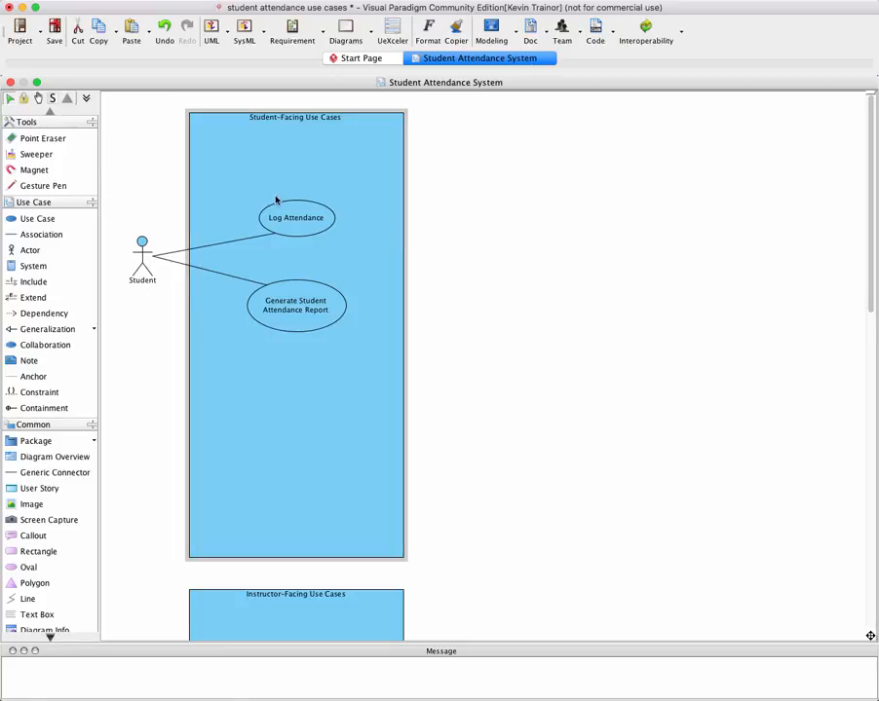
{"action": "left_click", "coordinate": [303, 227]}
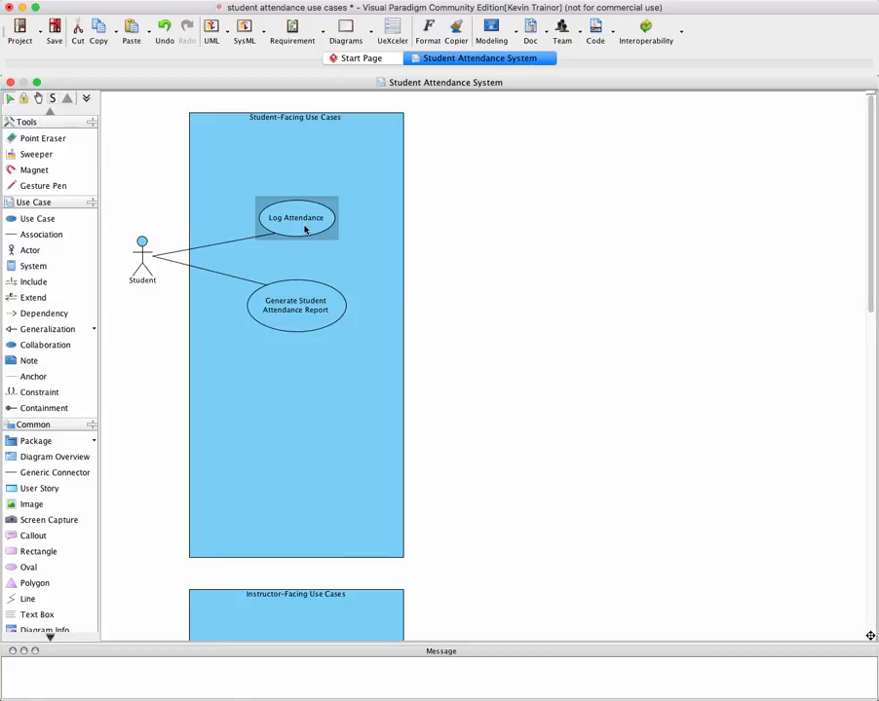
{"action": "left_click", "coordinate": [298, 329]}
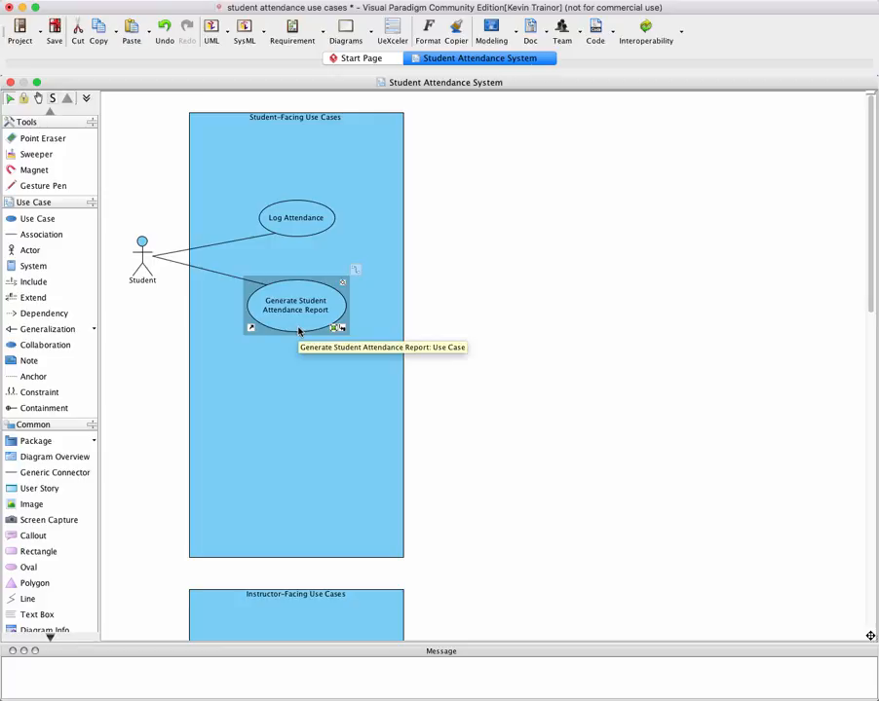
{"action": "scroll", "coordinate": [314, 331], "scroll_direction": "down", "scroll_amount": 5}
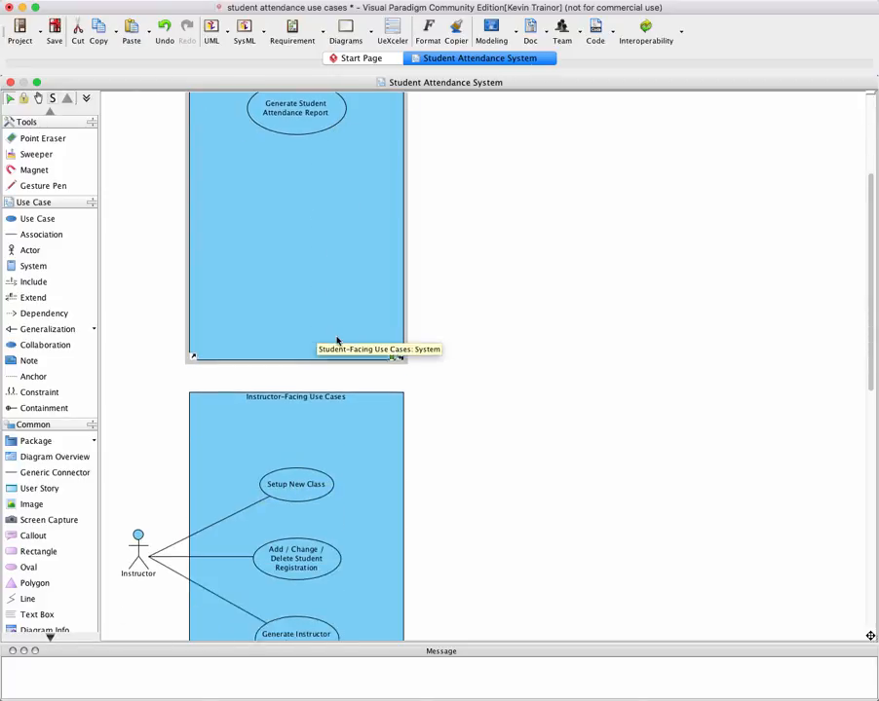
{"action": "scroll", "coordinate": [337, 339], "scroll_direction": "down", "scroll_amount": 4}
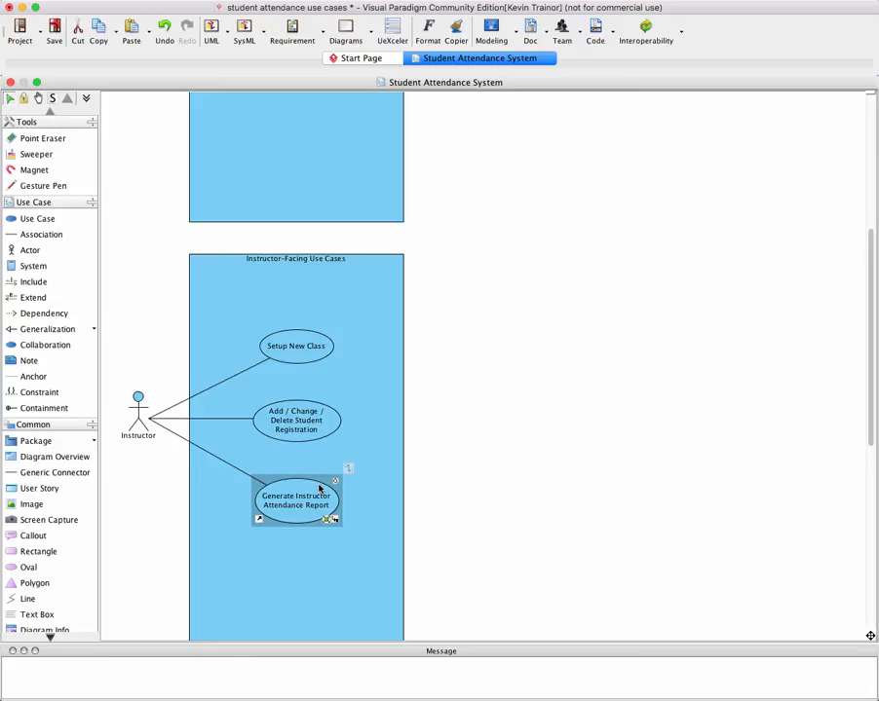
{"action": "scroll", "coordinate": [299, 501], "scroll_direction": "up", "scroll_amount": 5}
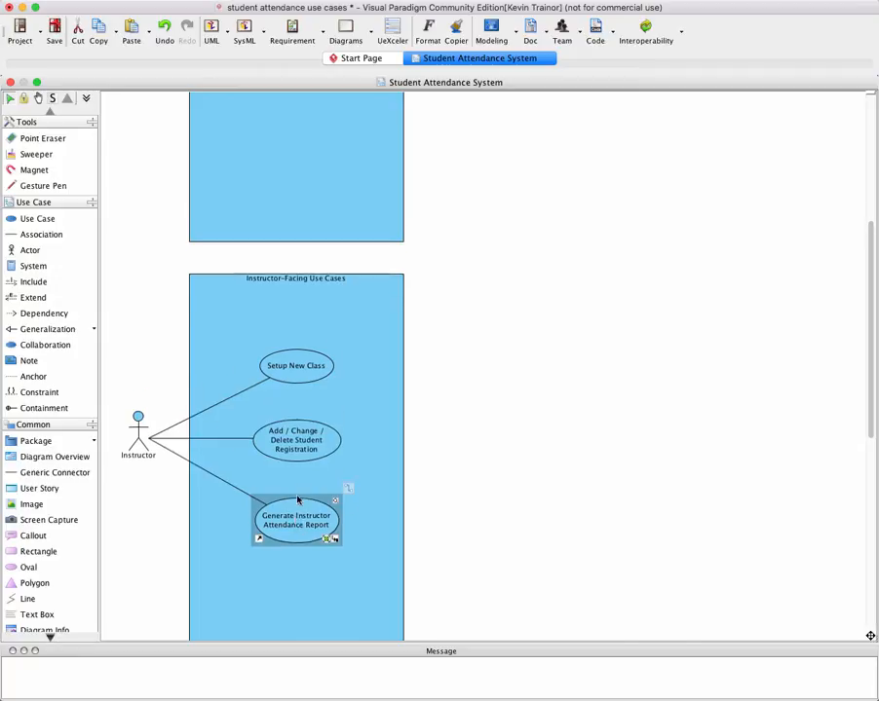
{"action": "scroll", "coordinate": [290, 499], "scroll_direction": "up", "scroll_amount": 3}
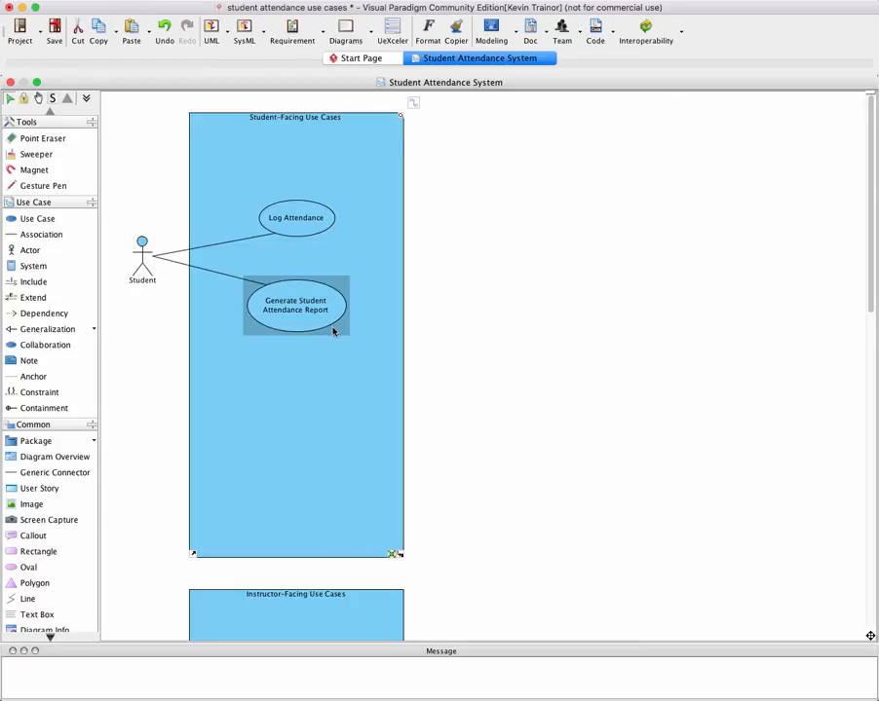
{"action": "scroll", "coordinate": [339, 335], "scroll_direction": "down", "scroll_amount": 8}
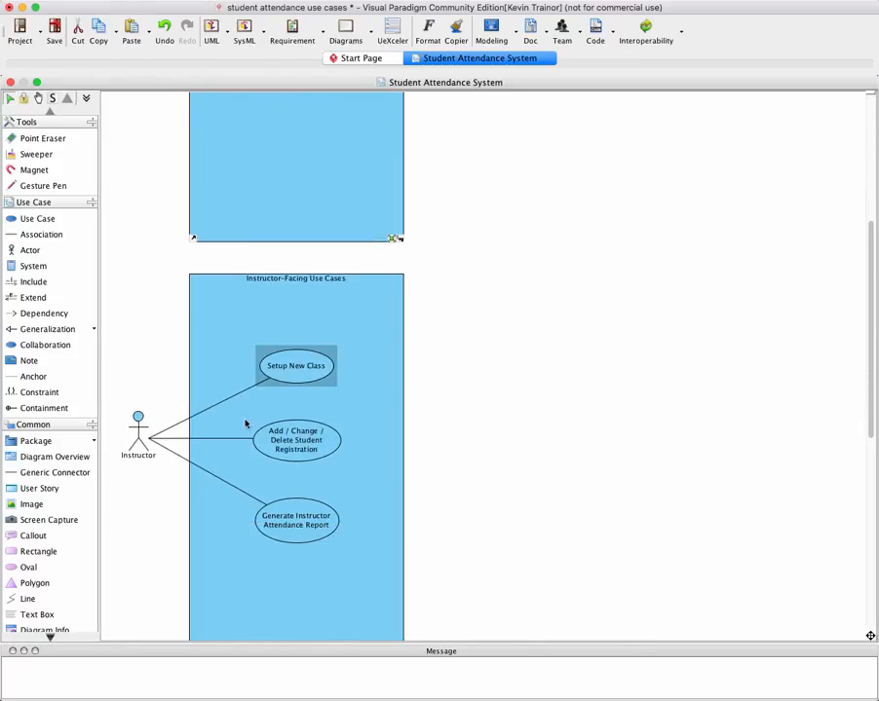
Check the whole diagram from the Administrative Use Cases boundary back to the Student-Facing Use Cases boundary
{"action": "left_click", "coordinate": [305, 587]}
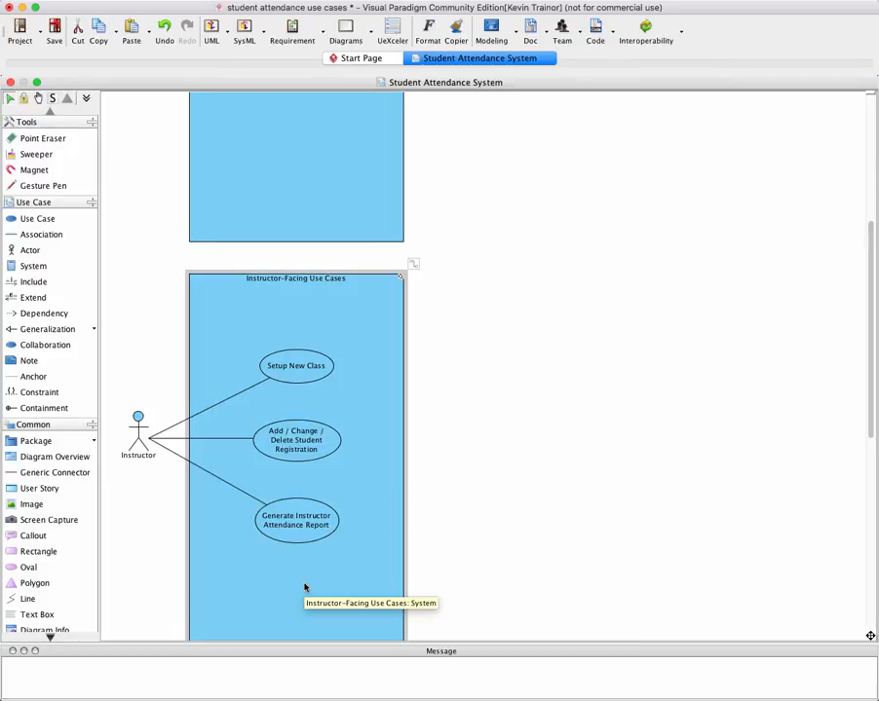
{"action": "scroll", "coordinate": [307, 589], "scroll_direction": "down", "scroll_amount": 2}
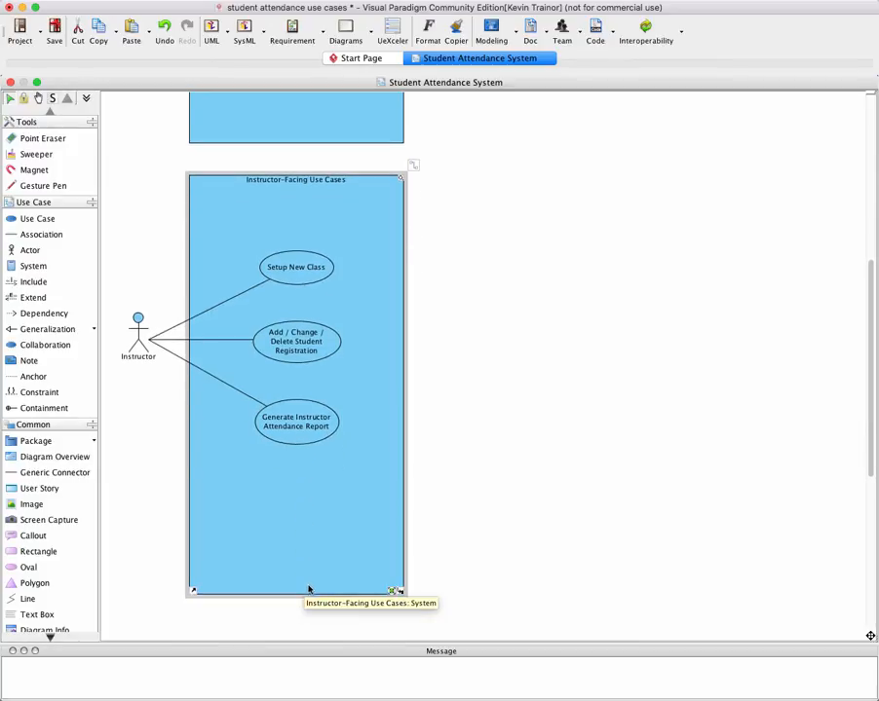
{"action": "scroll", "coordinate": [308, 588], "scroll_direction": "down", "scroll_amount": 6}
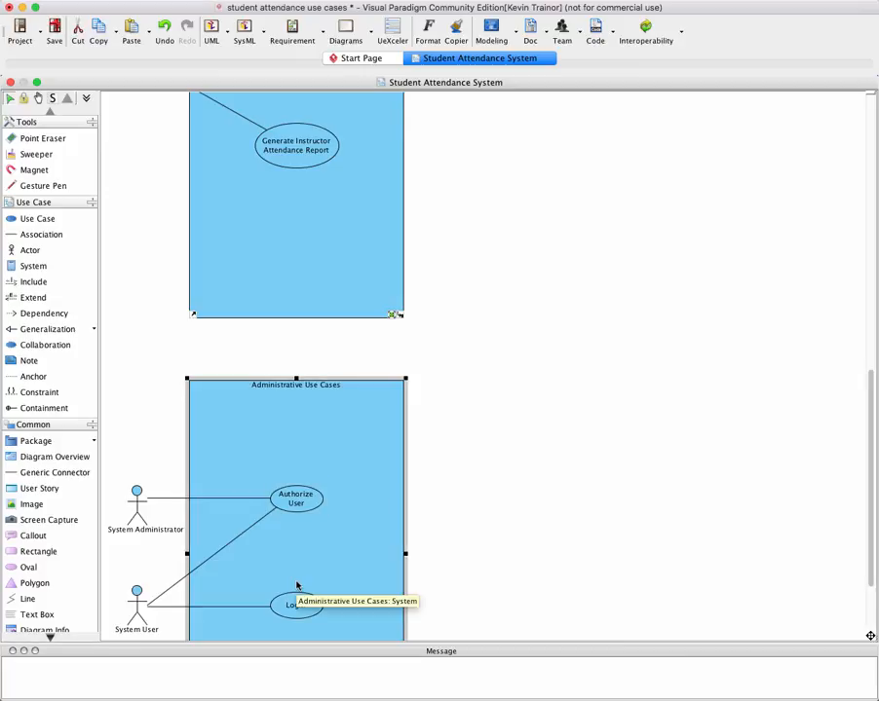
{"action": "scroll", "coordinate": [297, 586], "scroll_direction": "down", "scroll_amount": 2}
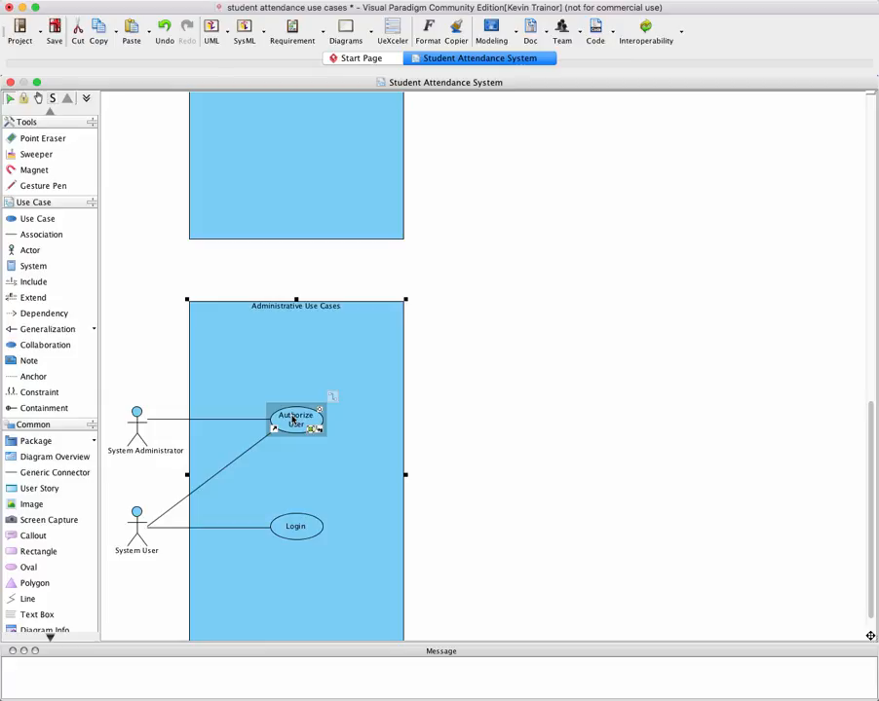
{"action": "scroll", "coordinate": [292, 419], "scroll_direction": "up", "scroll_amount": 6}
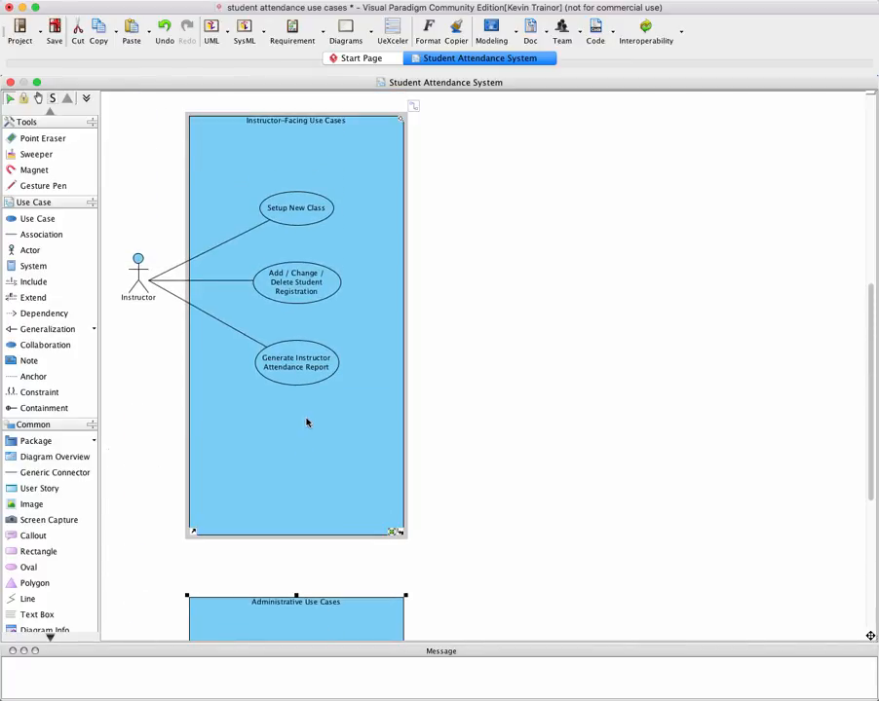
{"action": "left_click", "coordinate": [151, 225]}
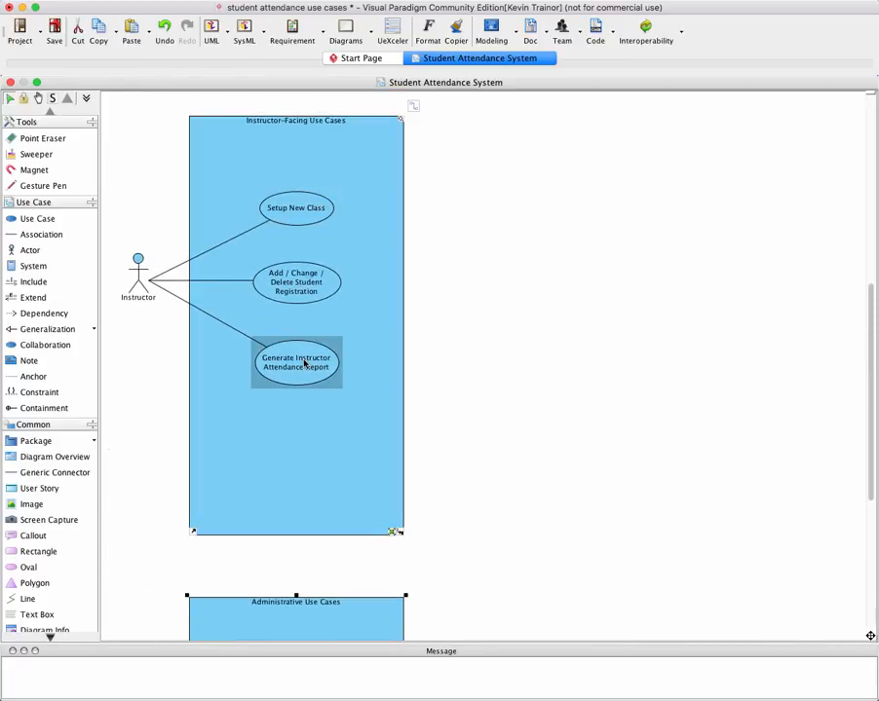
{"action": "mouse_move", "coordinate": [305, 362]}
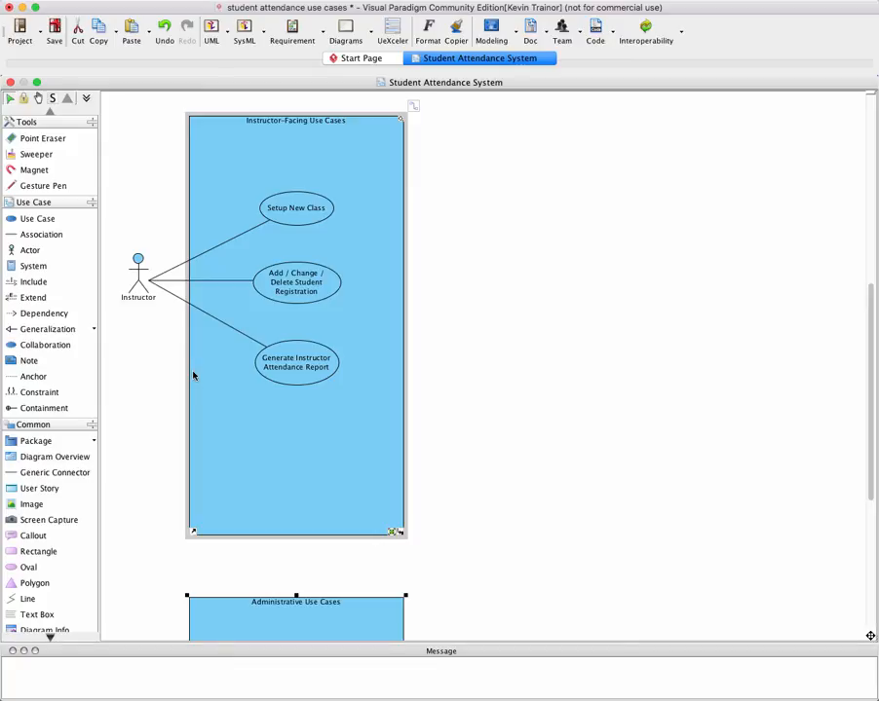
{"action": "scroll", "coordinate": [152, 420], "scroll_direction": "up", "scroll_amount": 6}
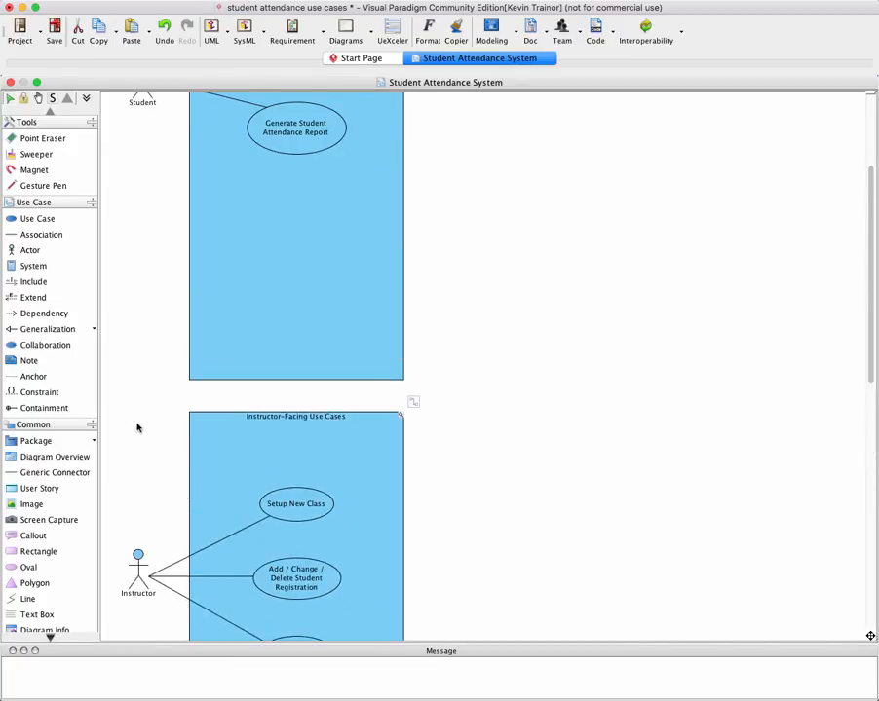
{"action": "scroll", "coordinate": [138, 427], "scroll_direction": "up", "scroll_amount": 3}
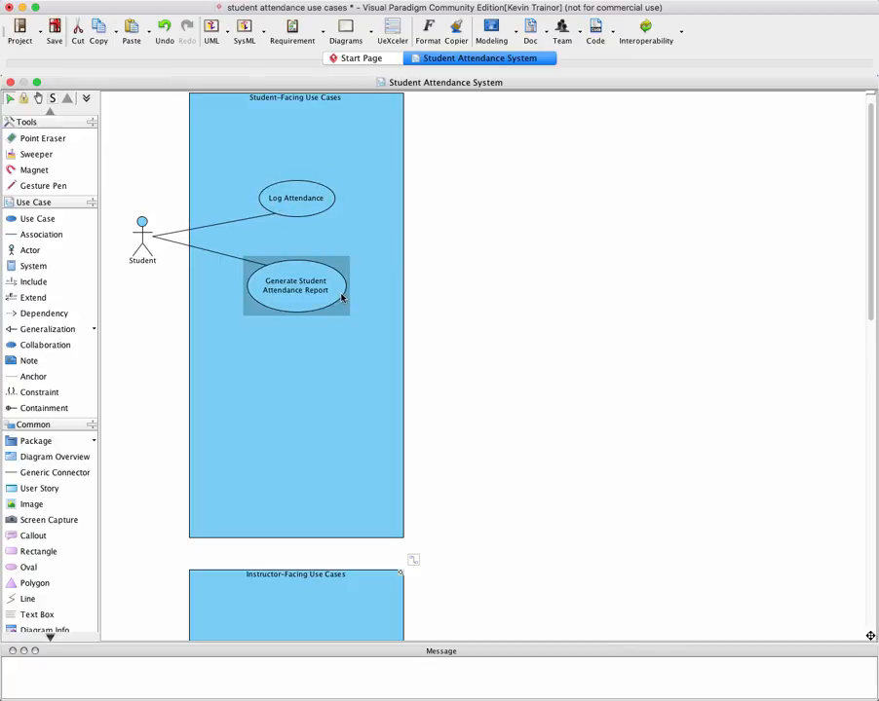
{"action": "mouse_move", "coordinate": [341, 299]}
{"action": "left_click", "coordinate": [336, 196]}
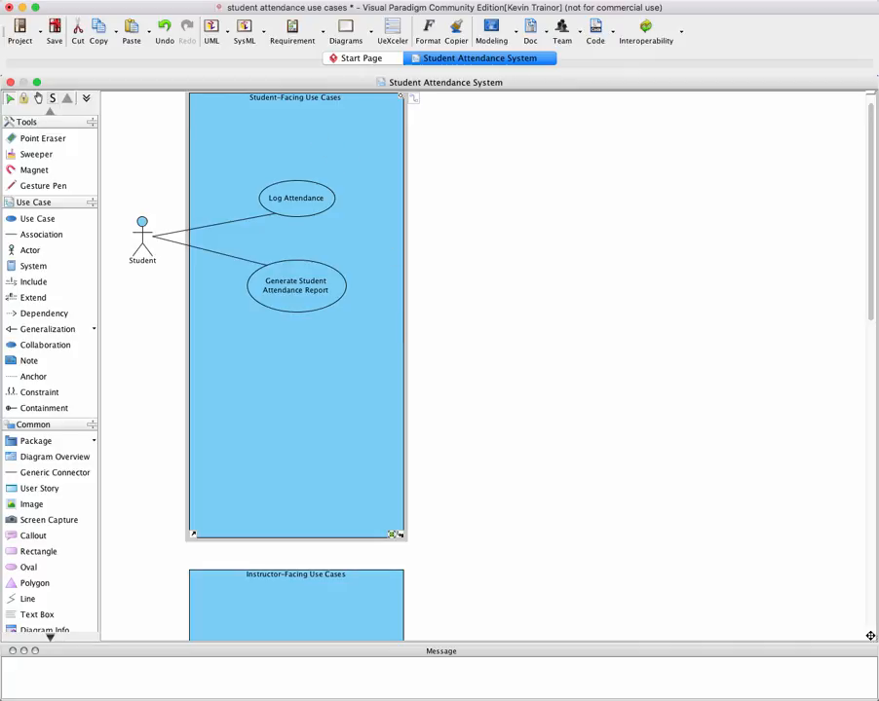
Save the student attendance use cases project
{"action": "left_click", "coordinate": [70, 0]}
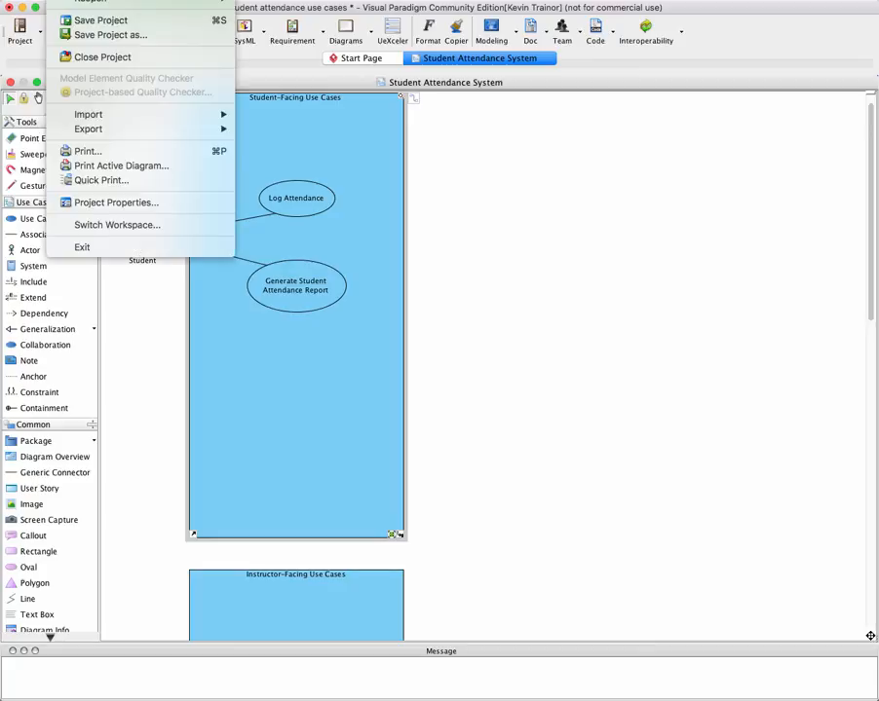
{"action": "left_click", "coordinate": [87, 22]}
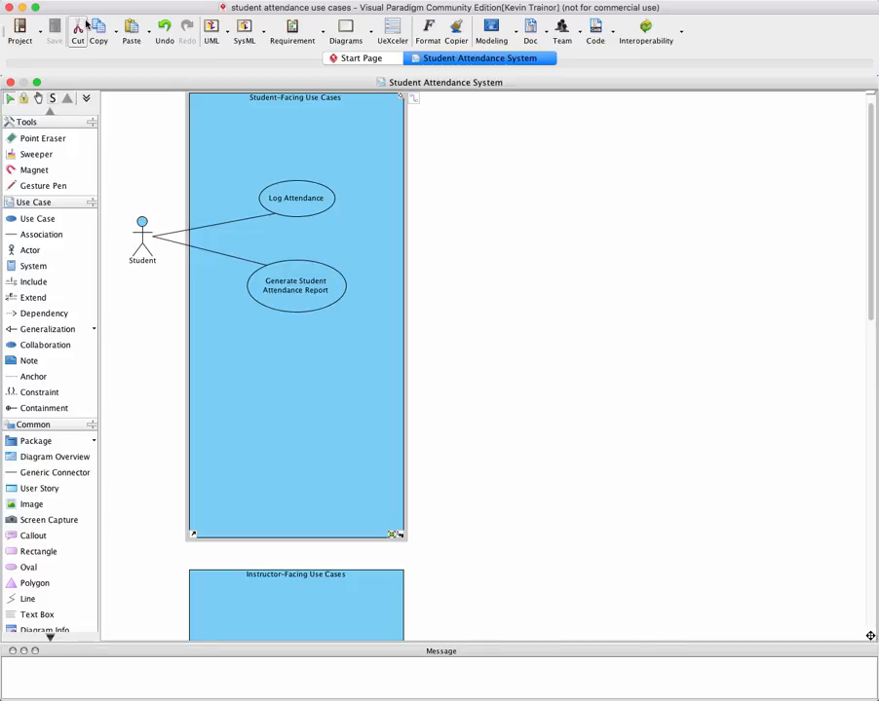
{"action": "left_click", "coordinate": [136, 92]}
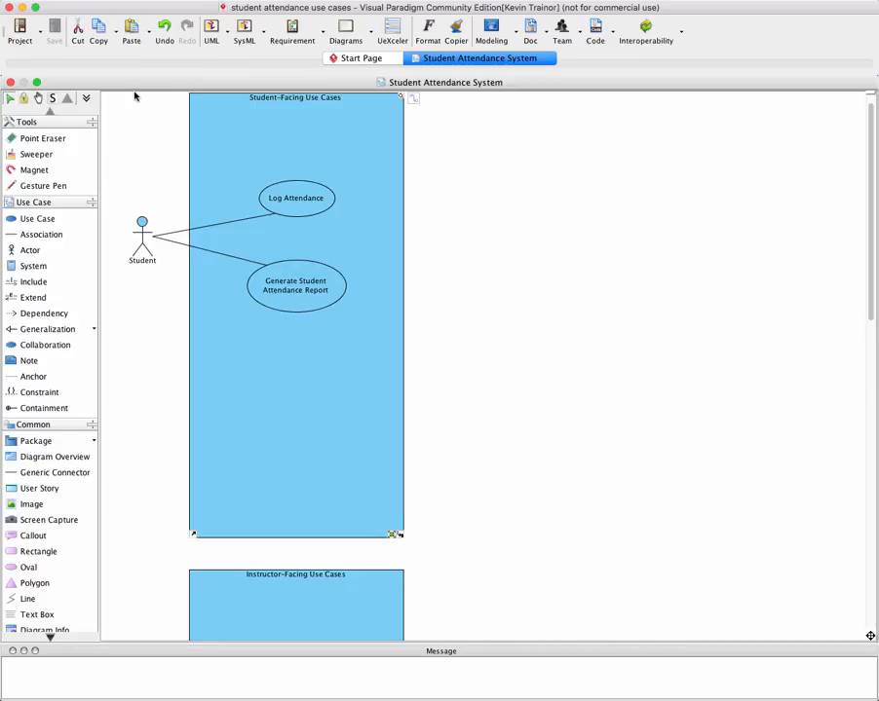
Open the project's print preview and look through the Student Attendance System diagram's pages
{"action": "left_click", "coordinate": [41, 34]}
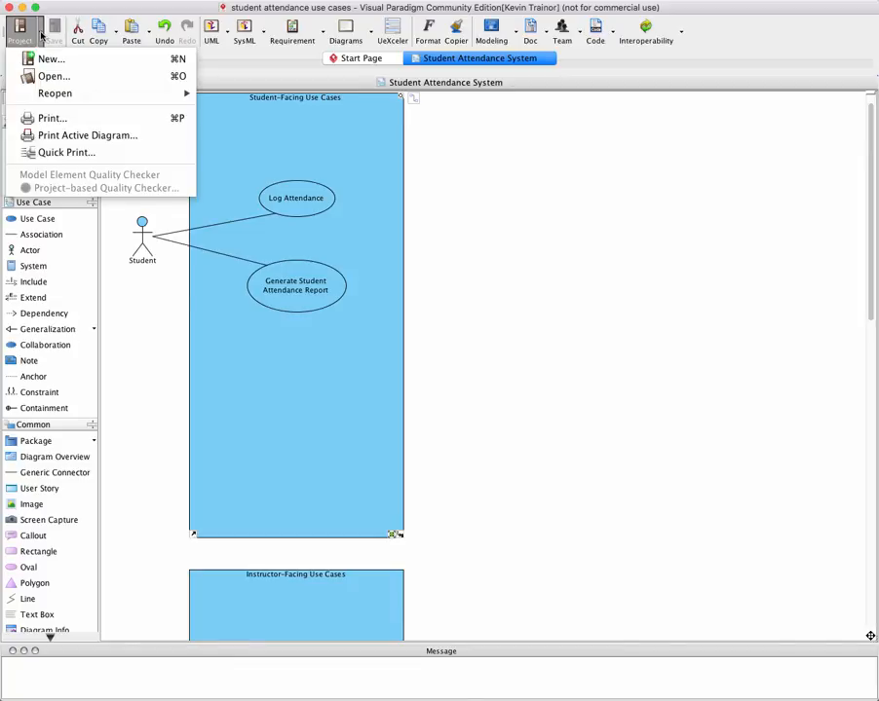
{"action": "left_click", "coordinate": [52, 118]}
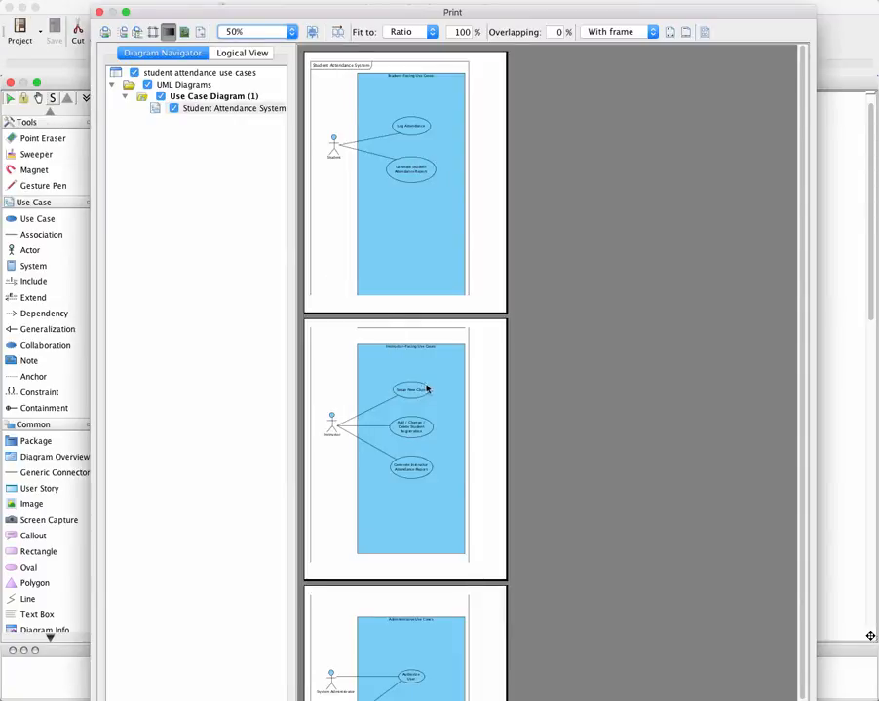
{"action": "scroll", "coordinate": [450, 398], "scroll_direction": "down", "scroll_amount": 3}
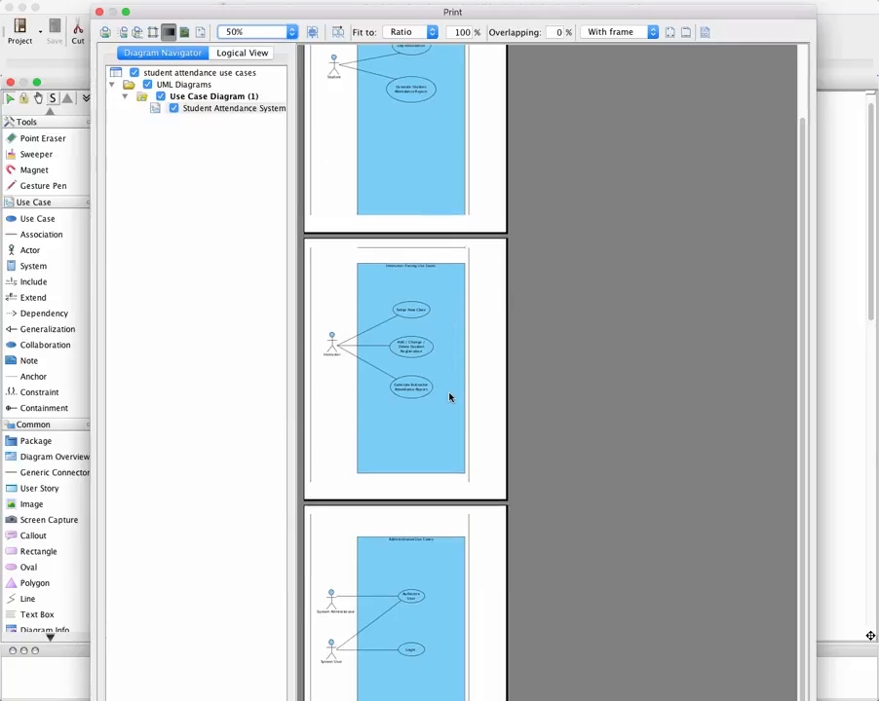
{"action": "scroll", "coordinate": [450, 398], "scroll_direction": "up", "scroll_amount": 3}
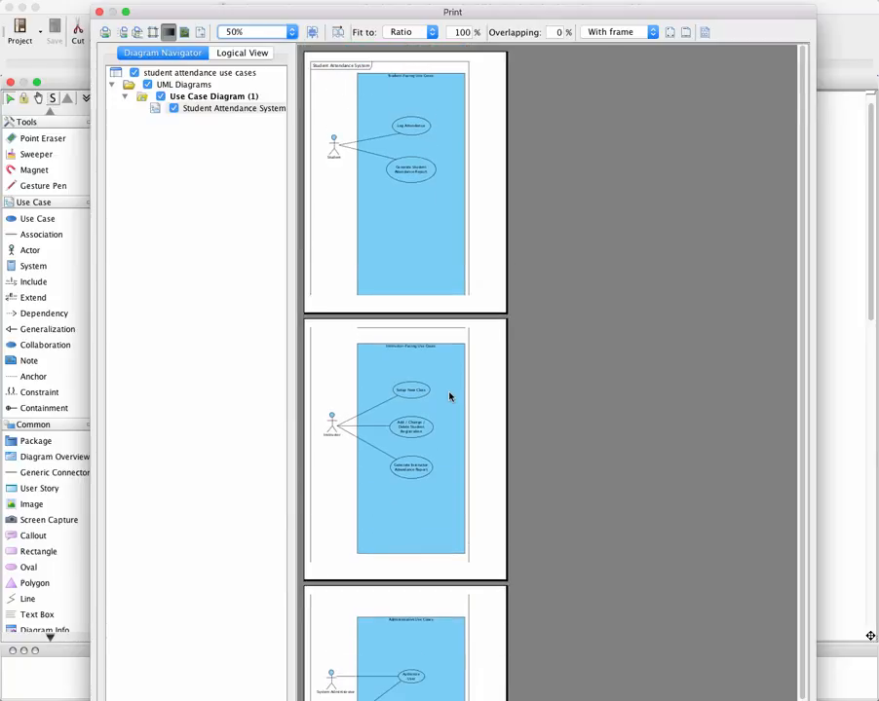
{"action": "scroll", "coordinate": [450, 397], "scroll_direction": "down", "scroll_amount": 3}
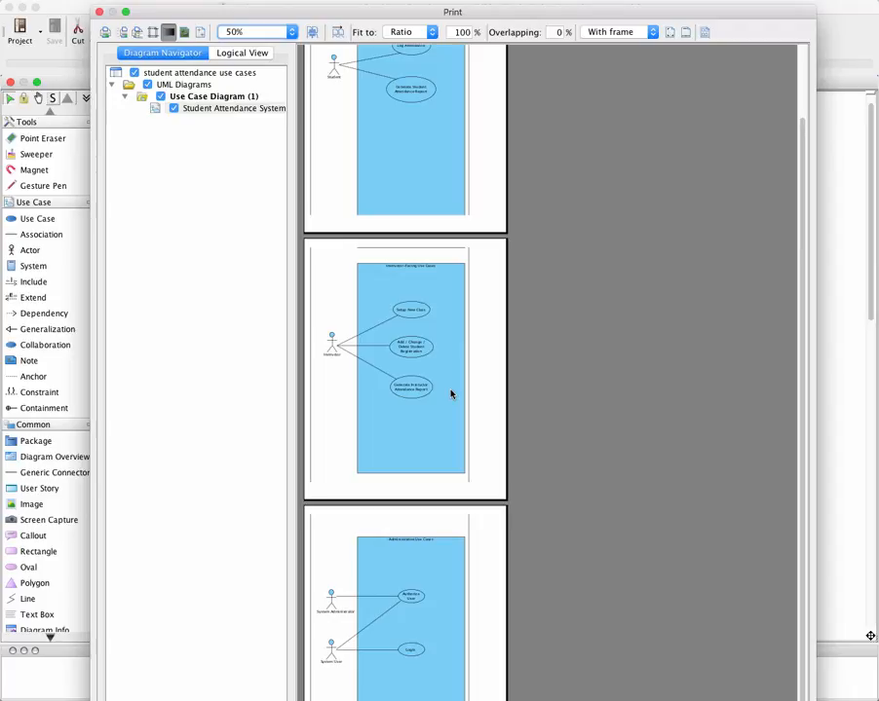
{"action": "scroll", "coordinate": [450, 394], "scroll_direction": "up", "scroll_amount": 1}
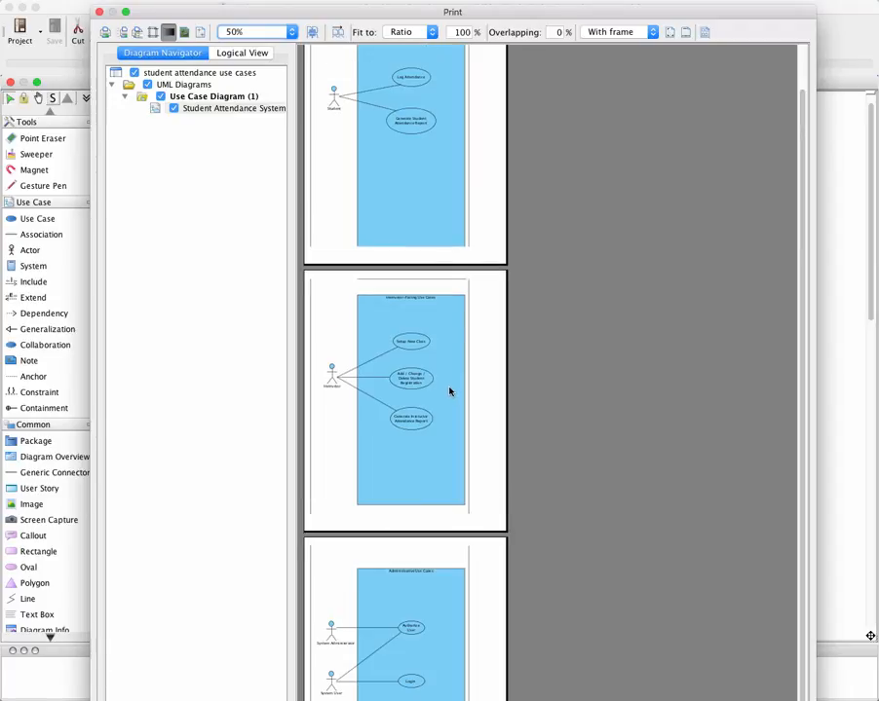
Print the previewed diagram pages by saving them as a PDF instead of sending them to the printer
{"action": "left_click", "coordinate": [105, 35]}
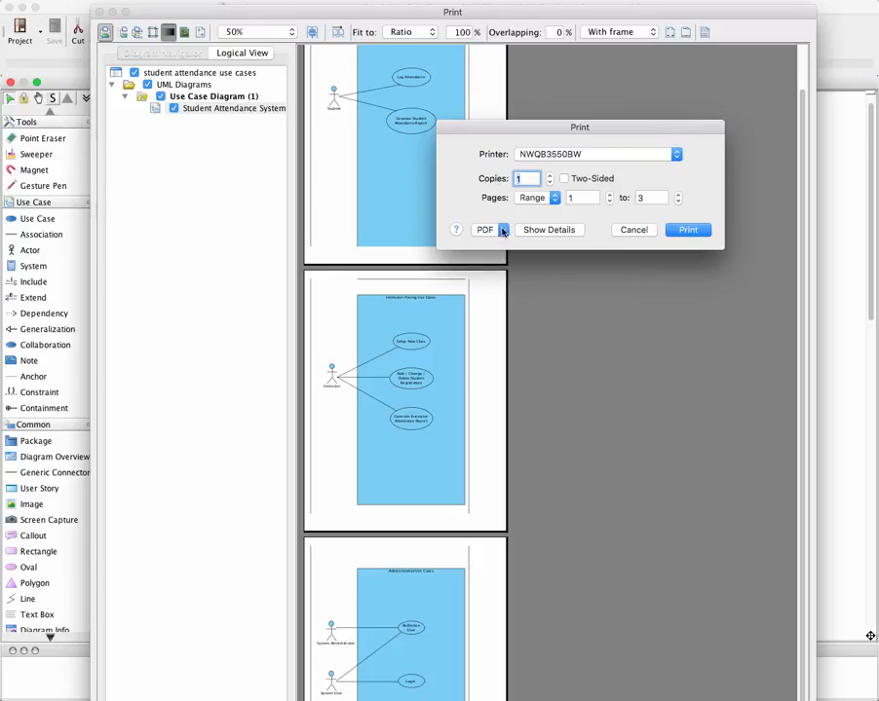
{"action": "left_click", "coordinate": [502, 229]}
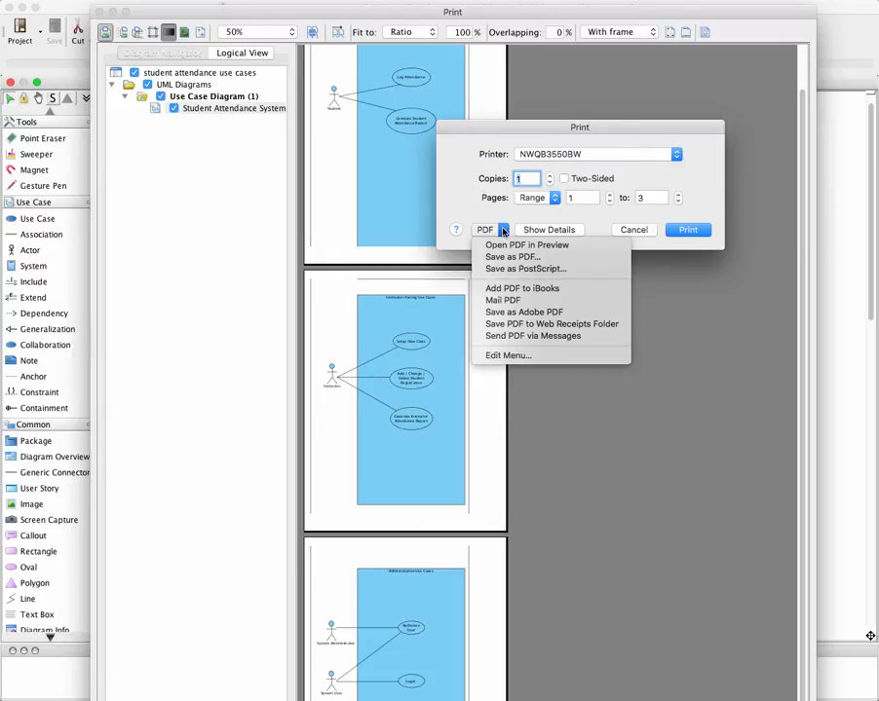
{"action": "left_click", "coordinate": [507, 258]}
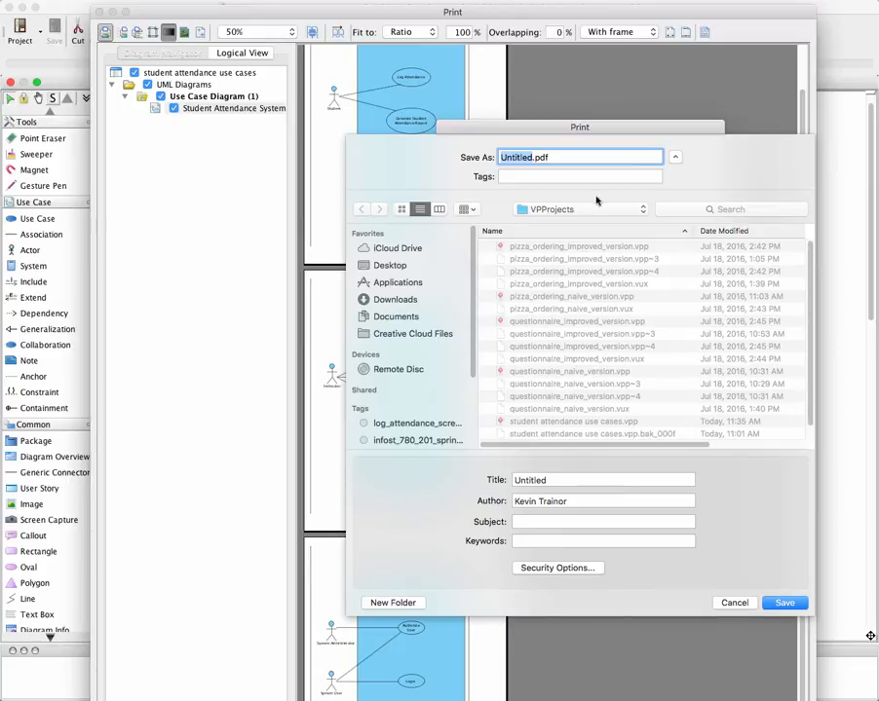
Set the PDF's save location to the visual paradigm version folder inside 02_use case diagram, under __courseware development in Documents
{"action": "left_click", "coordinate": [644, 211]}
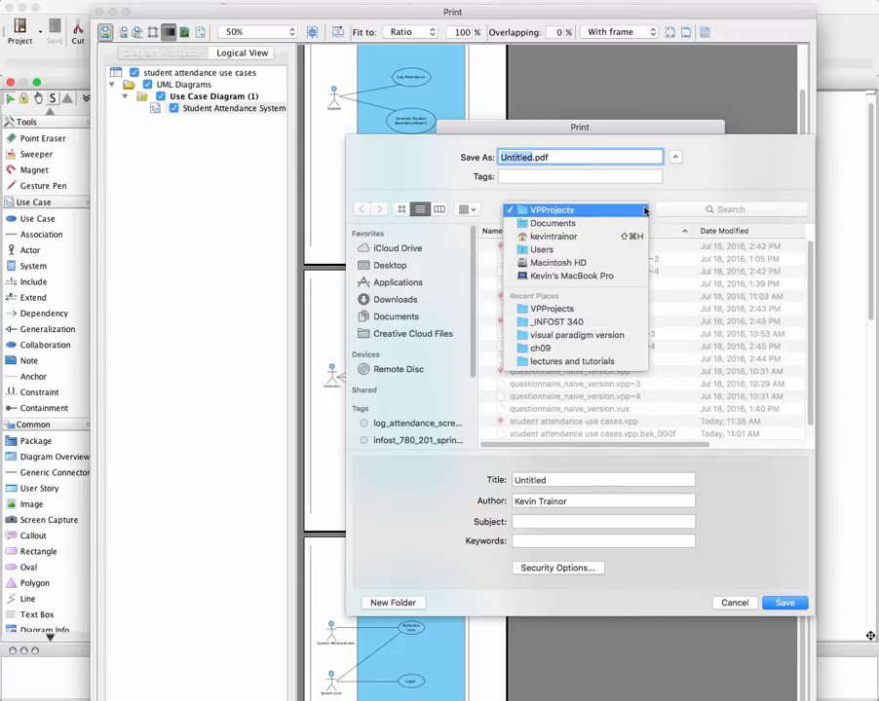
{"action": "left_click", "coordinate": [570, 224]}
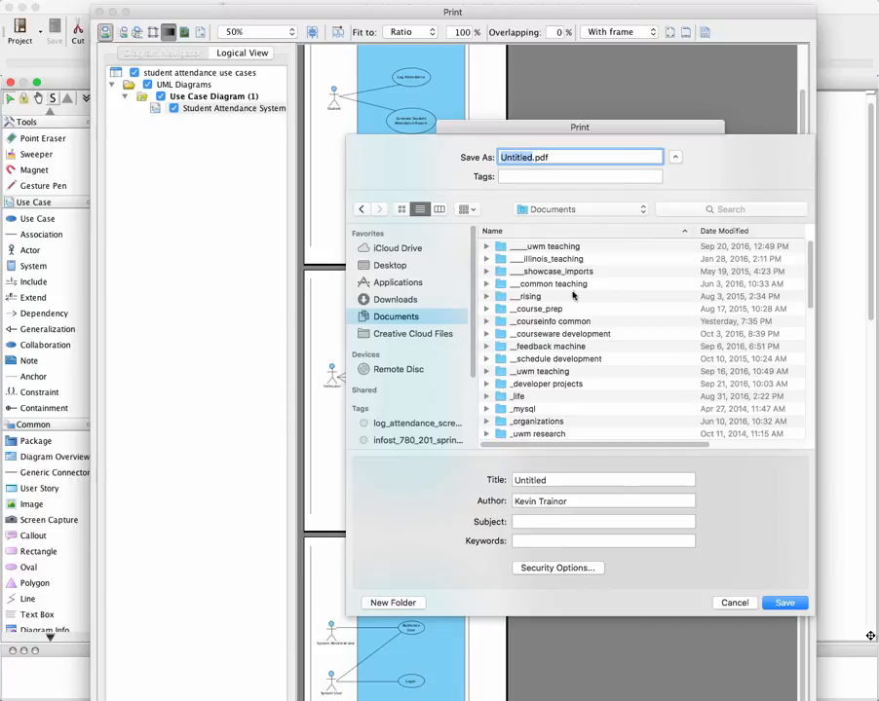
{"action": "left_click", "coordinate": [572, 334]}
{"action": "double_click", "coordinate": [572, 334]}
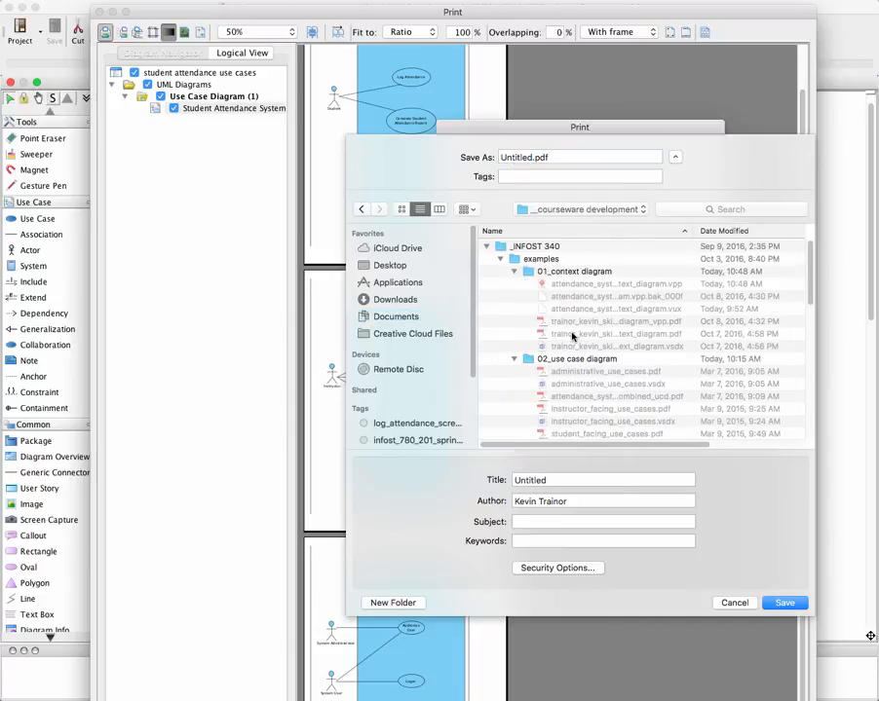
{"action": "scroll", "coordinate": [544, 363], "scroll_direction": "down", "scroll_amount": 5}
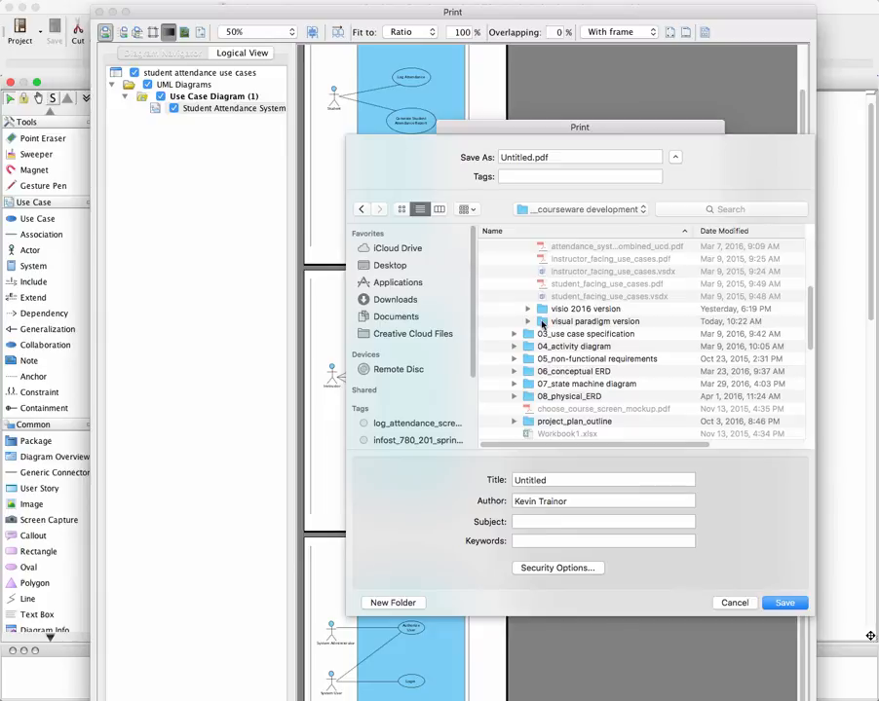
{"action": "double_click", "coordinate": [543, 322]}
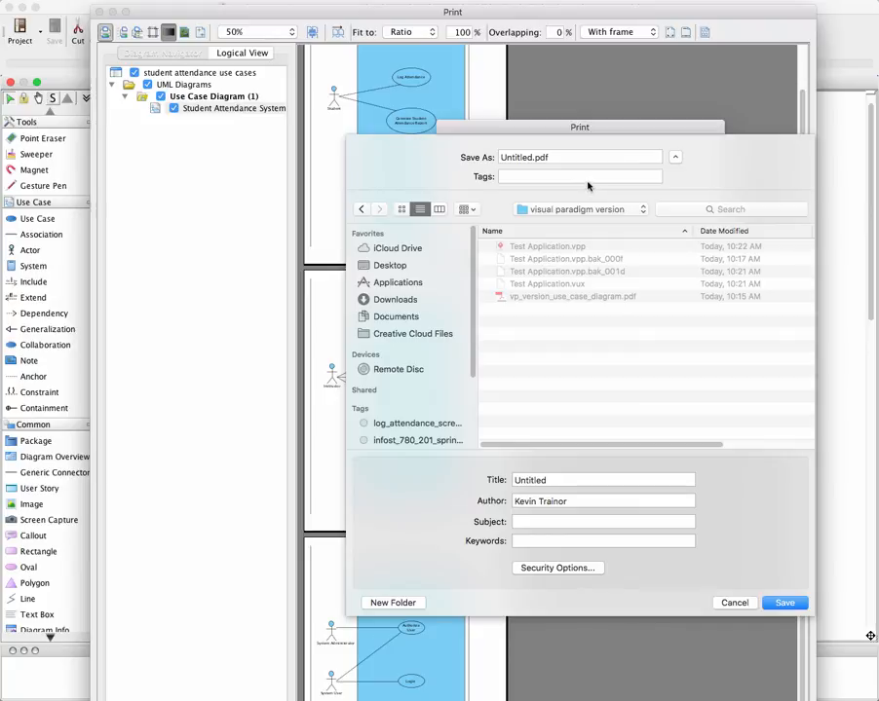
Name the PDF with the author's last and first name followed by _skills_practice_use_case_diagrams, and save it
{"action": "double_click", "coordinate": [532, 157]}
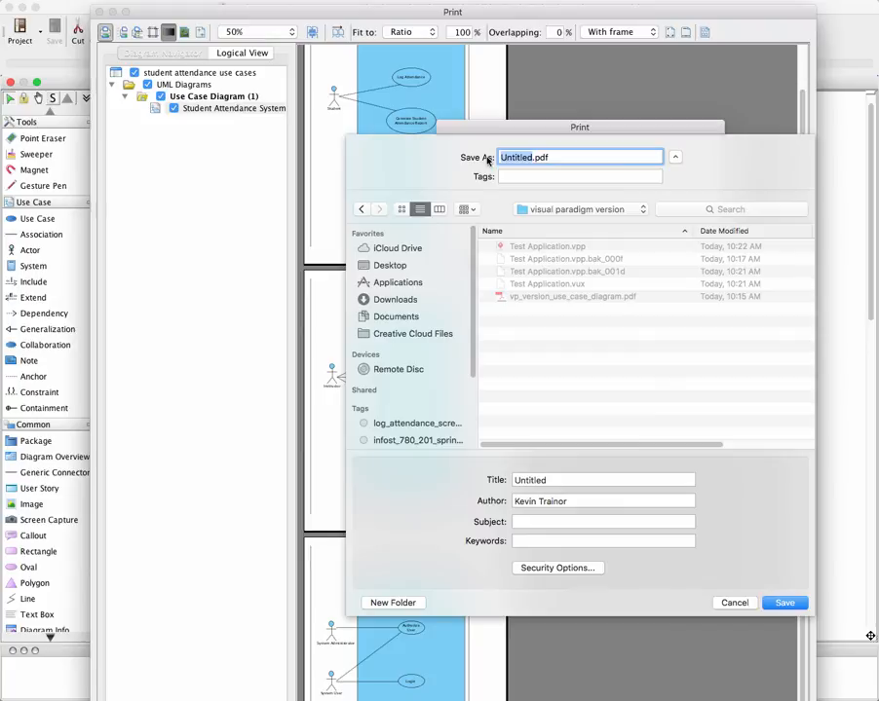
{"action": "type", "text": "trainor"}
{"action": "type", "text": "_"}
{"action": "type", "text": "kevin"}
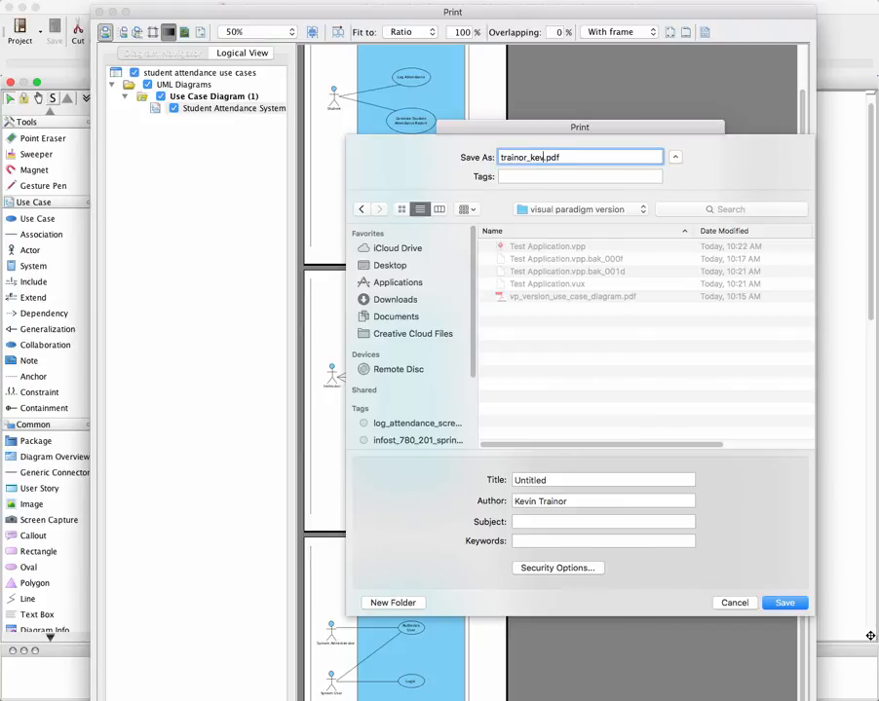
{"action": "type", "text": "_skills"}
{"action": "type", "text": "_practi"}
{"action": "type", "text": "ce_u"}
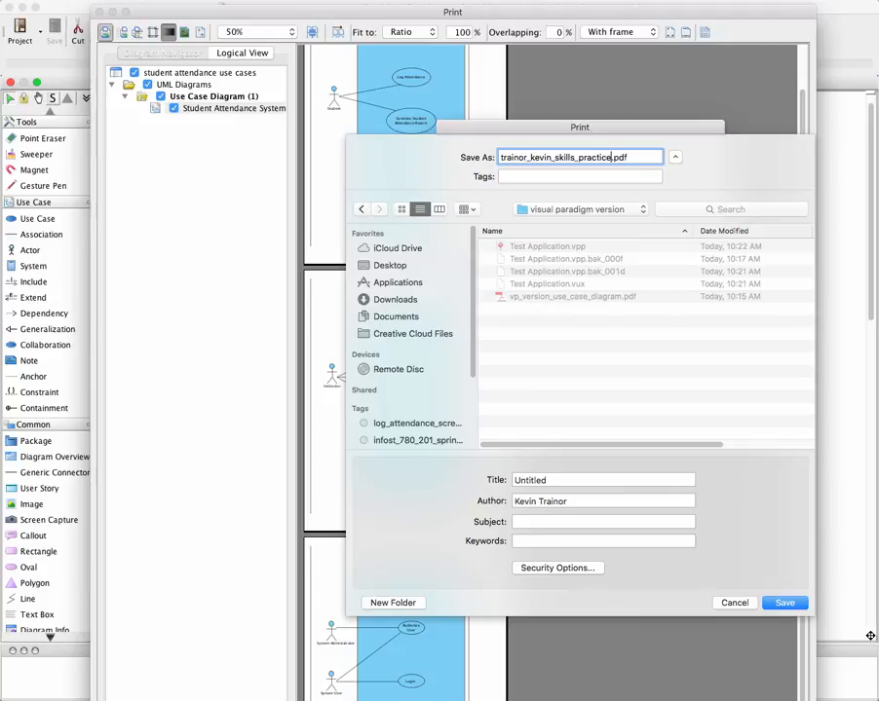
{"action": "type", "text": "se_case_diagrams"}
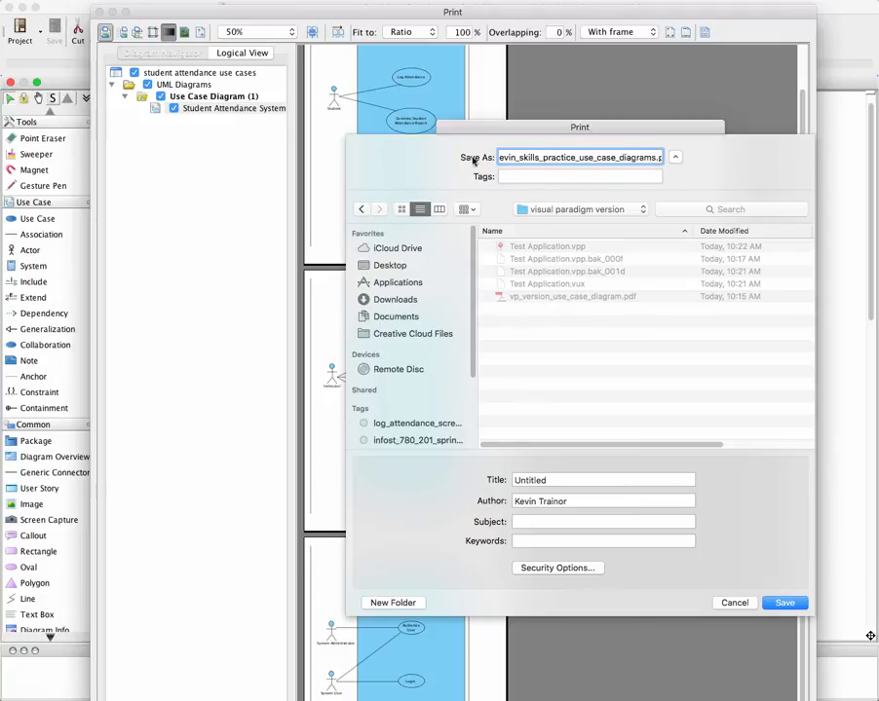
{"action": "left_click", "coordinate": [802, 611]}
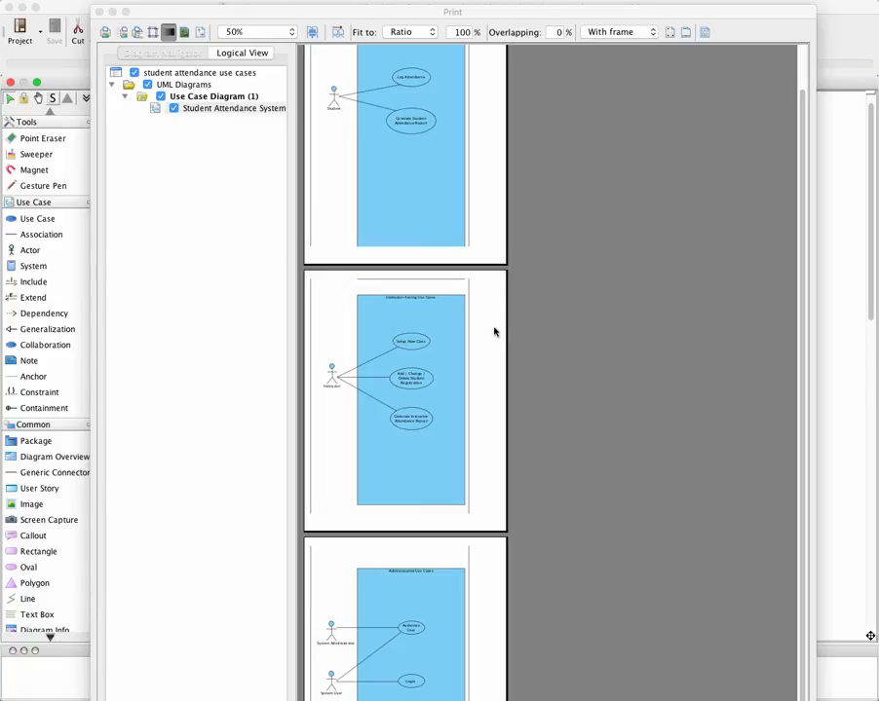
Shrink the print preview window to fit the screen and check the pages down to the Administrative Use Cases boundary
{"action": "left_click_drag", "start_coordinate": [800, 399], "coordinate": [807, 439]}
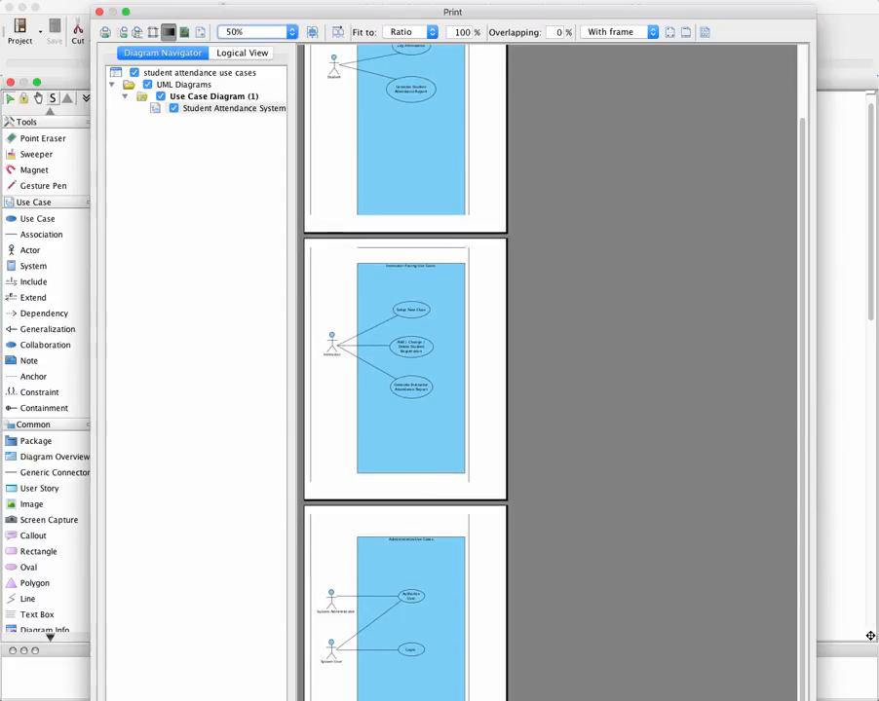
{"action": "left_click_drag", "start_coordinate": [814, 698], "coordinate": [790, 683]}
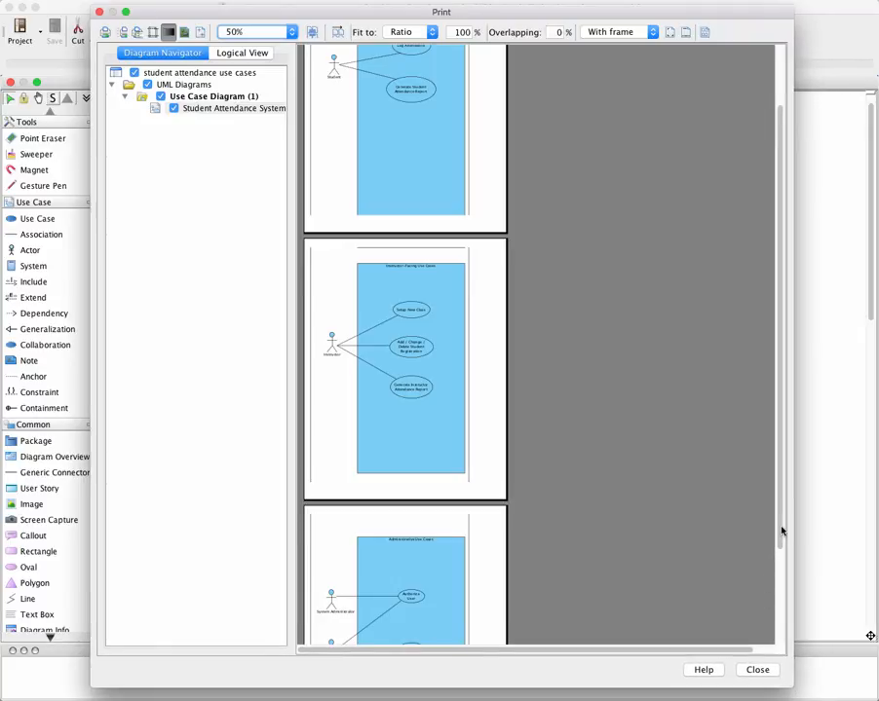
{"action": "left_click_drag", "start_coordinate": [775, 526], "coordinate": [790, 620]}
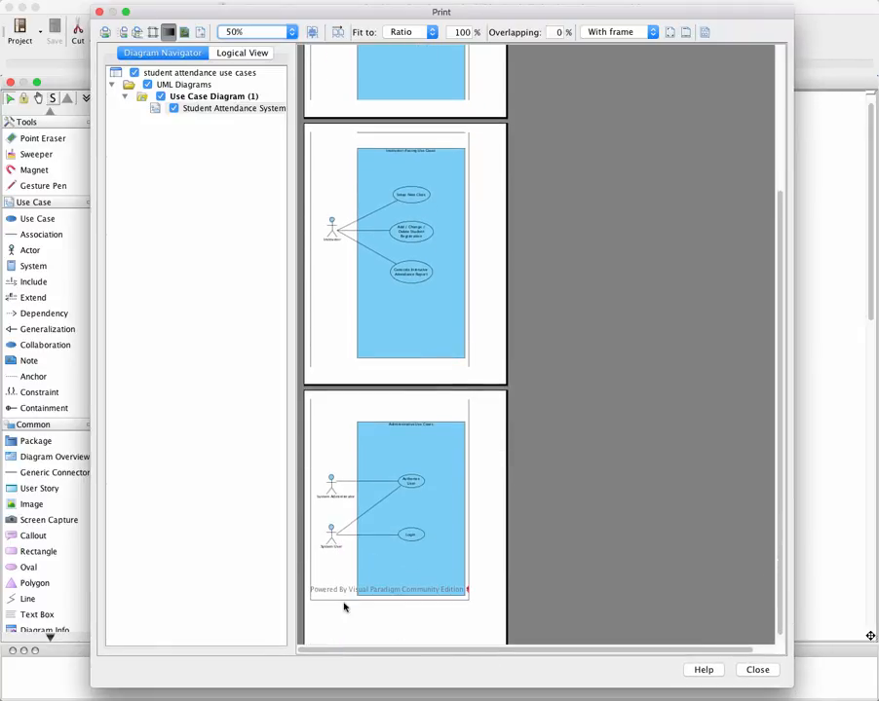